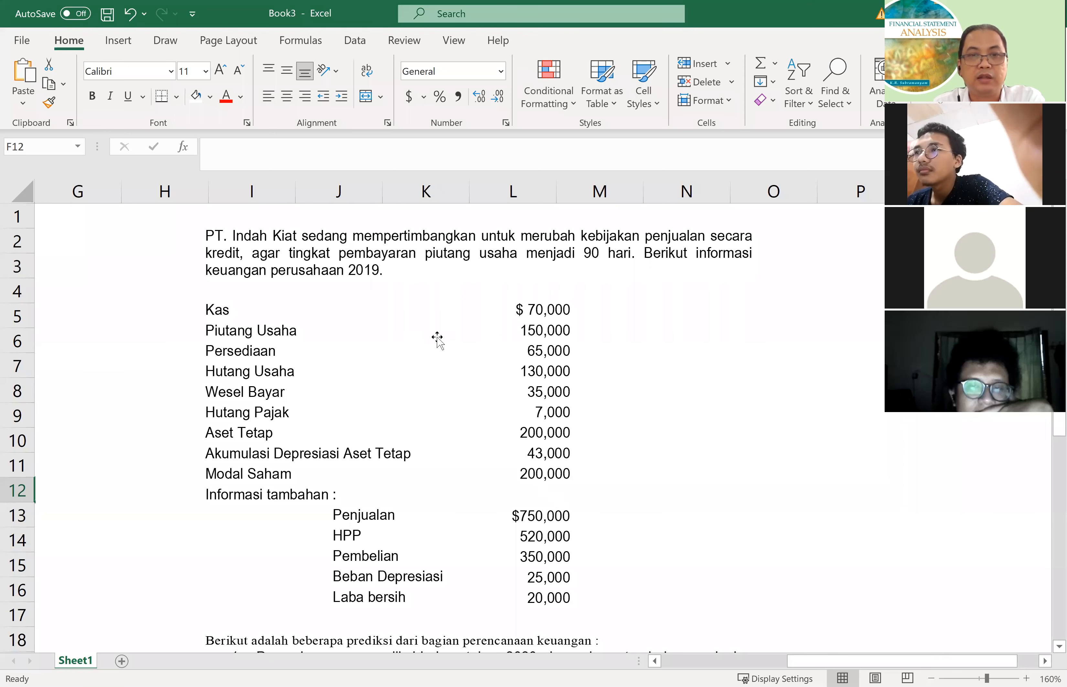
Highlight the 2019 account balances from Kas to Modal Saham with the yellow highlighter
{"action": "left_click", "coordinate": [165, 41]}
{"action": "left_click", "coordinate": [324, 101]}
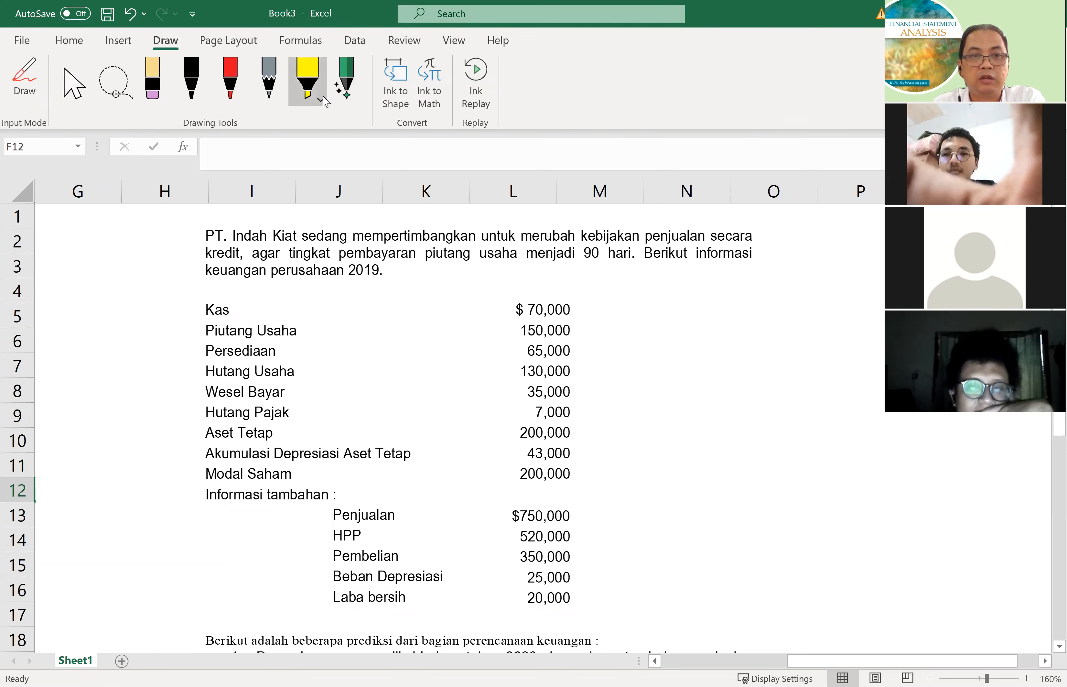
{"action": "left_click_drag", "start_coordinate": [517, 310], "coordinate": [577, 313]}
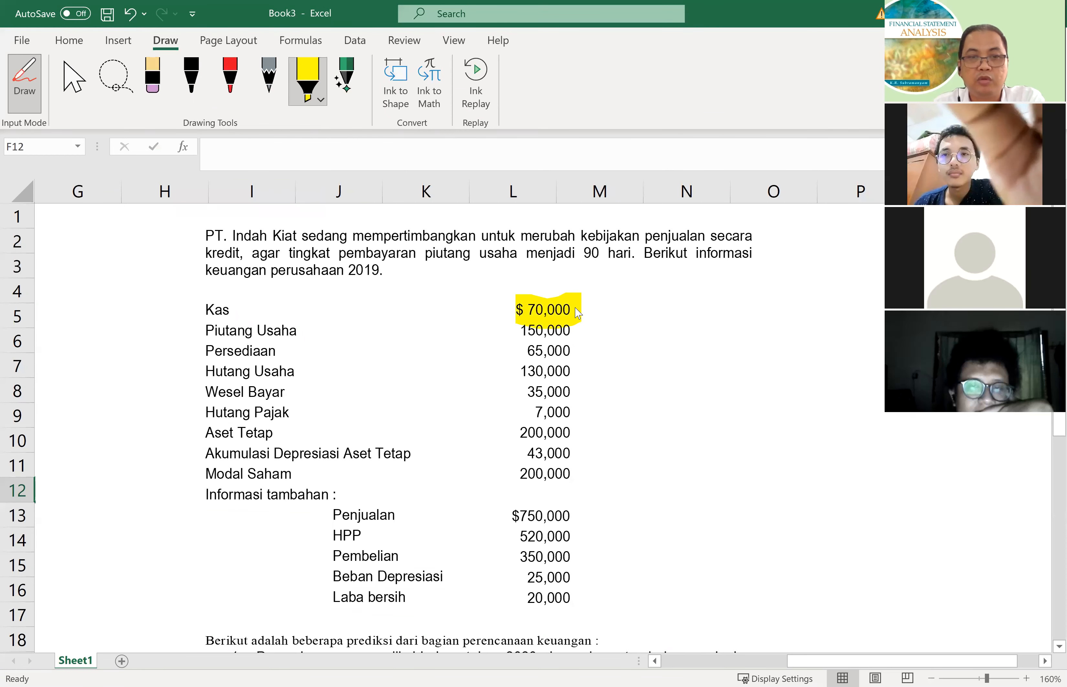
{"action": "mouse_move", "coordinate": [512, 335]}
{"action": "left_mouse_down"}
{"action": "mouse_move", "coordinate": [574, 345]}
{"action": "mouse_move", "coordinate": [551, 354]}
{"action": "mouse_move", "coordinate": [562, 355]}
{"action": "mouse_move", "coordinate": [567, 467]}
{"action": "mouse_move", "coordinate": [542, 484]}
{"action": "mouse_move", "coordinate": [519, 417]}
{"action": "mouse_move", "coordinate": [549, 397]}
{"action": "mouse_move", "coordinate": [538, 446]}
{"action": "mouse_move", "coordinate": [526, 399]}
{"action": "mouse_move", "coordinate": [535, 429]}
{"action": "left_mouse_up"}
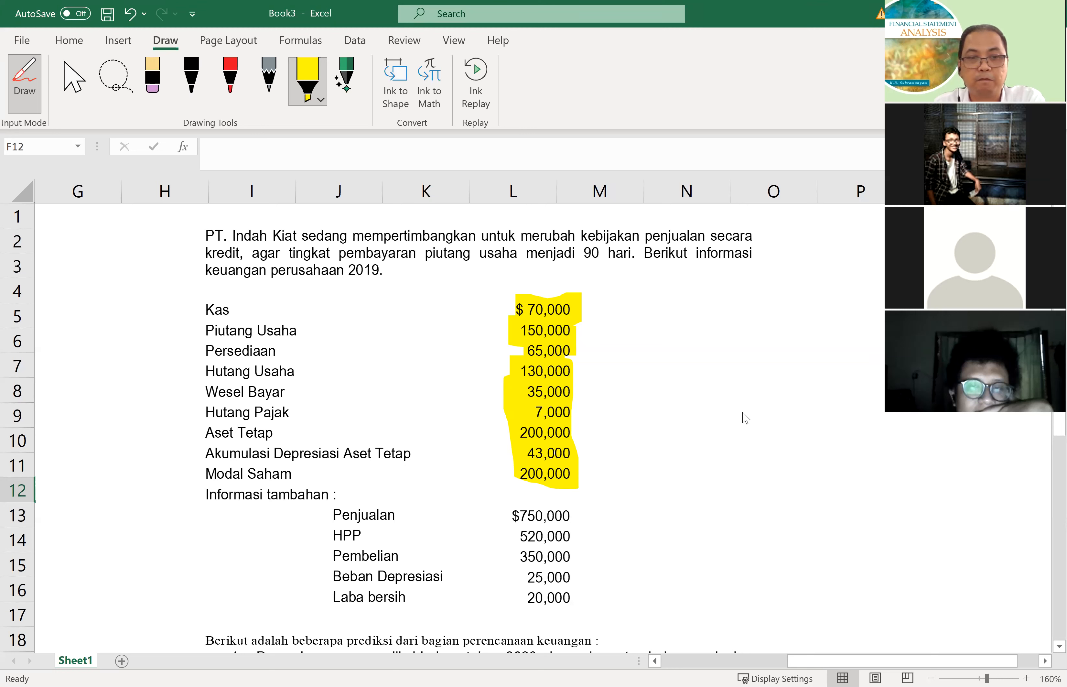
Highlight the "Informasi tambahan" heading and the amounts from Penjualan to Laba bersih in yellow
{"action": "mouse_move", "coordinate": [207, 503]}
{"action": "left_mouse_down"}
{"action": "mouse_move", "coordinate": [276, 515]}
{"action": "mouse_move", "coordinate": [324, 492]}
{"action": "mouse_move", "coordinate": [237, 493]}
{"action": "left_mouse_up"}
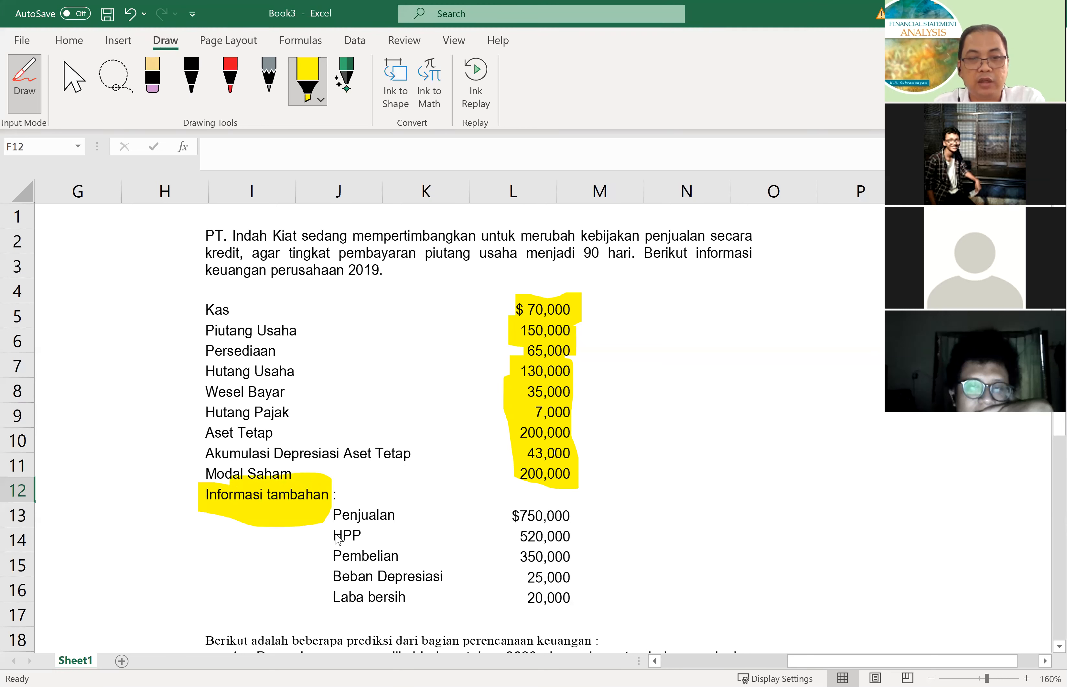
{"action": "mouse_move", "coordinate": [512, 523]}
{"action": "left_mouse_down"}
{"action": "mouse_move", "coordinate": [569, 528]}
{"action": "mouse_move", "coordinate": [518, 540]}
{"action": "mouse_move", "coordinate": [522, 568]}
{"action": "mouse_move", "coordinate": [563, 563]}
{"action": "mouse_move", "coordinate": [567, 585]}
{"action": "mouse_move", "coordinate": [525, 579]}
{"action": "mouse_move", "coordinate": [524, 605]}
{"action": "mouse_move", "coordinate": [573, 606]}
{"action": "mouse_move", "coordinate": [577, 582]}
{"action": "left_mouse_up"}
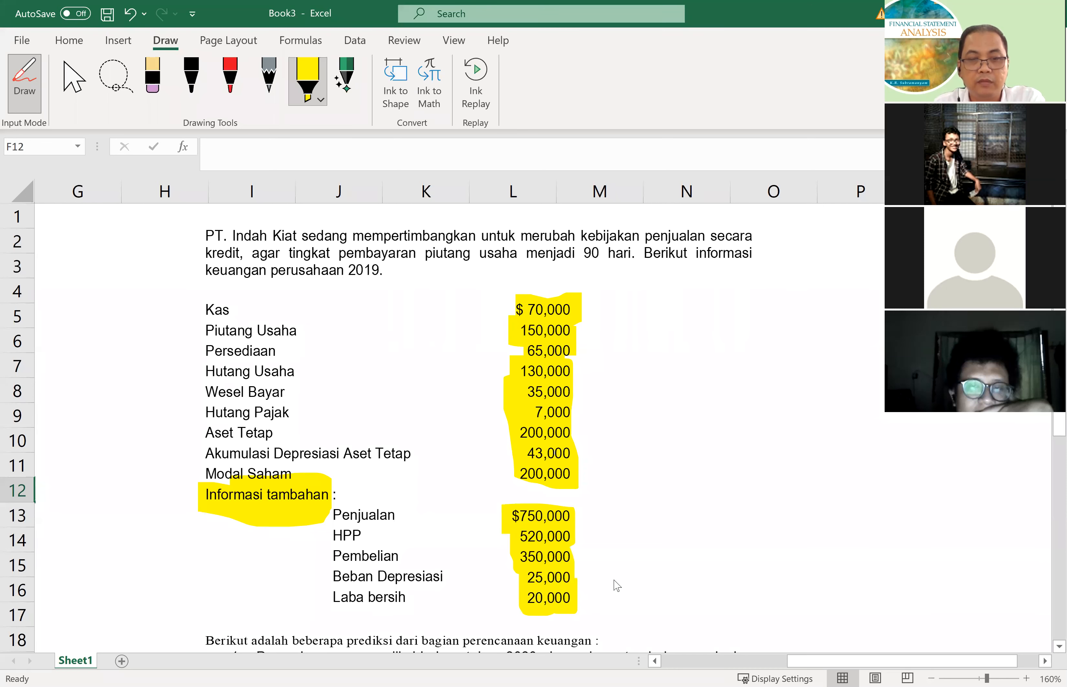
{"action": "left_click_drag", "start_coordinate": [834, 380], "coordinate": [833, 404]}
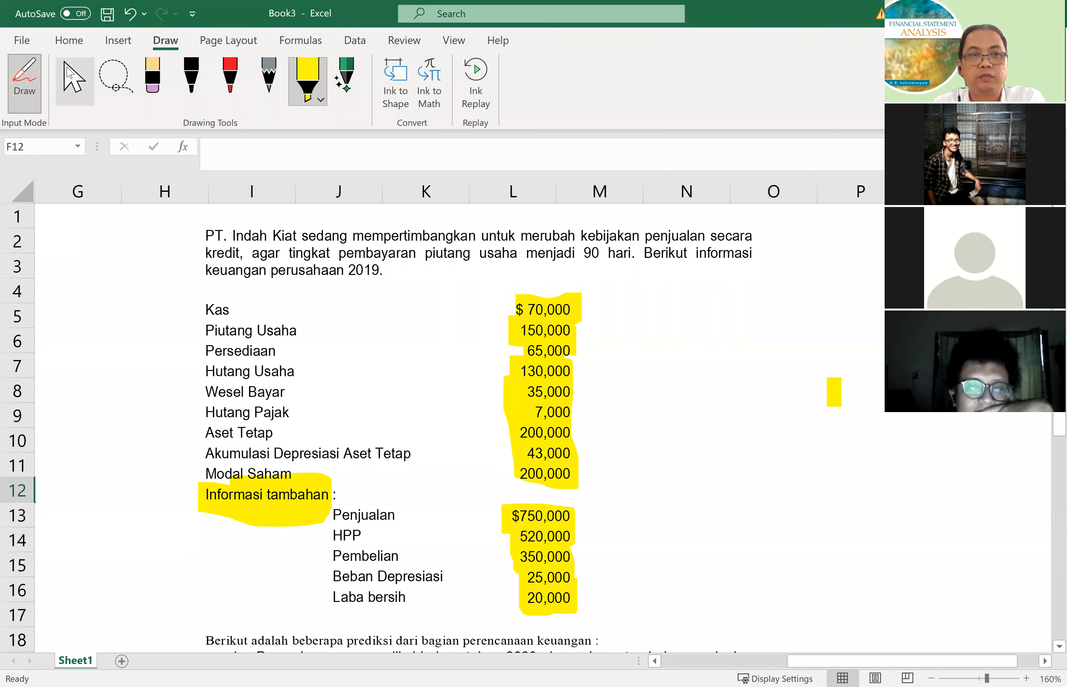
Highlight the key phrases of predictions 1 to 3 in yellow: 2020 sales growth, "bertambah 15%" and expenses paid in cash
{"action": "left_click", "coordinate": [74, 81]}
{"action": "scroll", "coordinate": [185, 348], "scroll_direction": "down", "scroll_amount": 2}
{"action": "scroll", "coordinate": [188, 358], "scroll_direction": "down", "scroll_amount": 2}
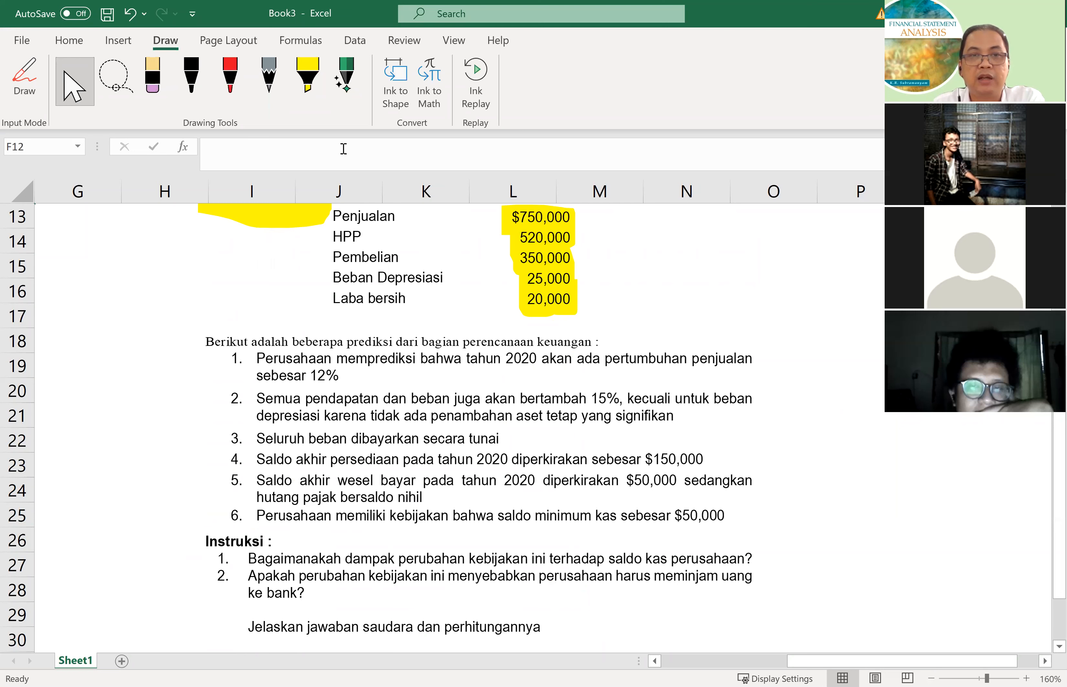
{"action": "left_click", "coordinate": [308, 76]}
{"action": "left_click_drag", "start_coordinate": [421, 342], "coordinate": [537, 356]}
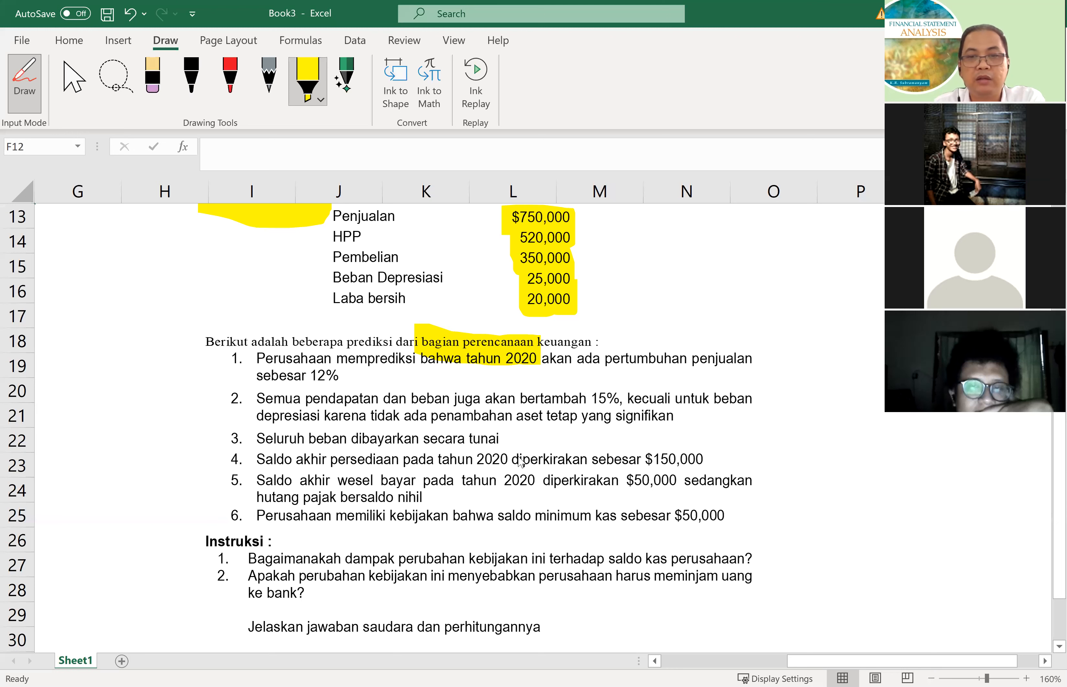
{"action": "mouse_move", "coordinate": [611, 366]}
{"action": "left_mouse_down"}
{"action": "mouse_move", "coordinate": [685, 355]}
{"action": "mouse_move", "coordinate": [753, 374]}
{"action": "left_mouse_up"}
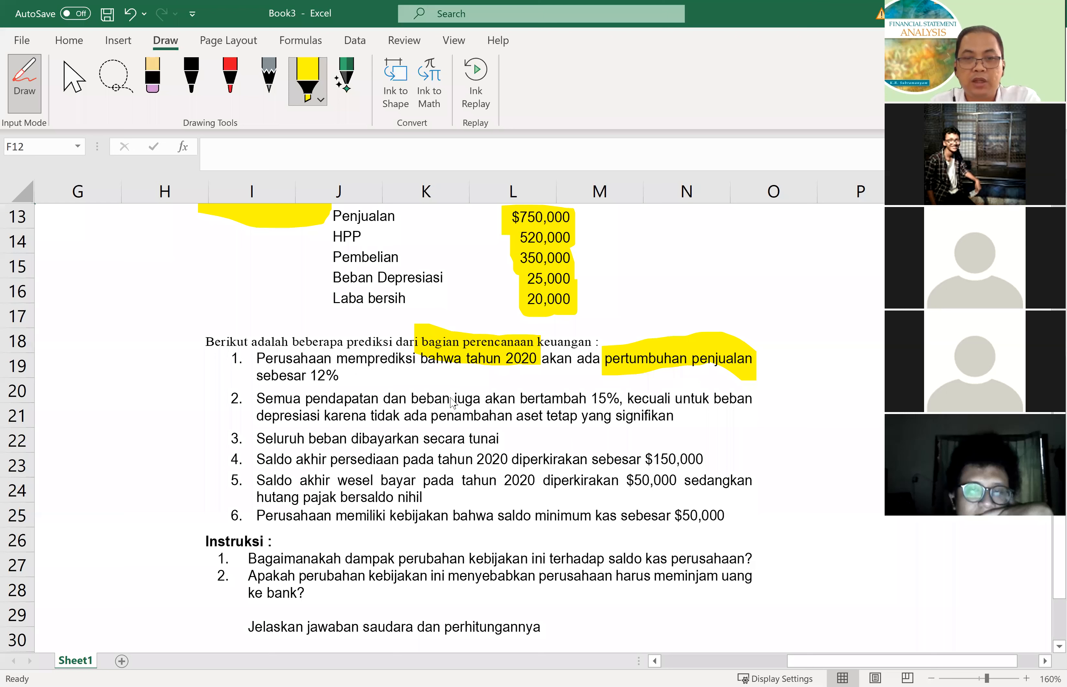
{"action": "left_click_drag", "start_coordinate": [516, 399], "coordinate": [625, 399]}
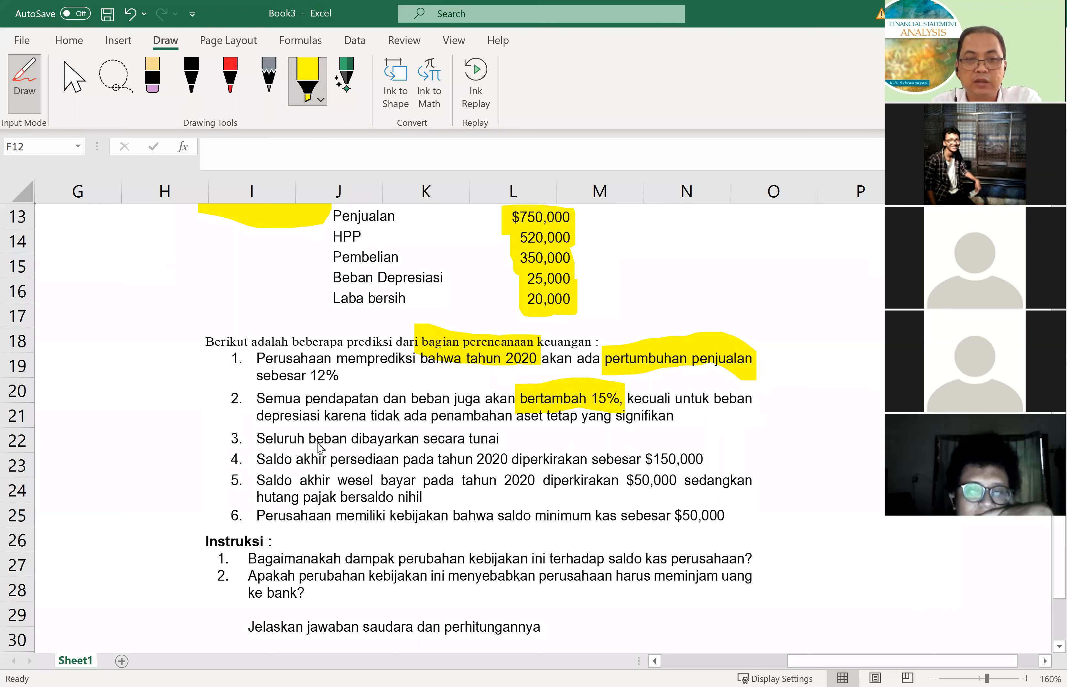
{"action": "left_click_drag", "start_coordinate": [302, 440], "coordinate": [501, 442]}
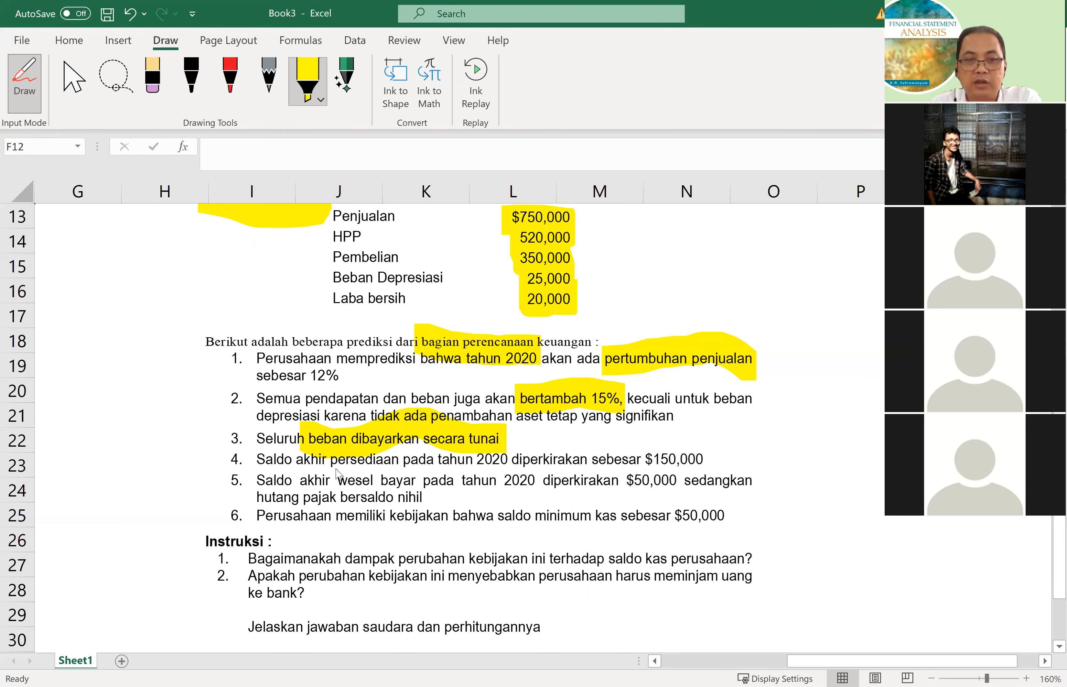
Highlight the key phrases of predictions 4 to 6: ending inventory $150,000, wesel bayar $50,000 and the minimum cash policy of $50,000
{"action": "mouse_move", "coordinate": [297, 446]}
{"action": "left_mouse_down"}
{"action": "mouse_move", "coordinate": [301, 464]}
{"action": "mouse_move", "coordinate": [399, 463]}
{"action": "left_mouse_up"}
{"action": "left_click_drag", "start_coordinate": [651, 458], "coordinate": [707, 458]}
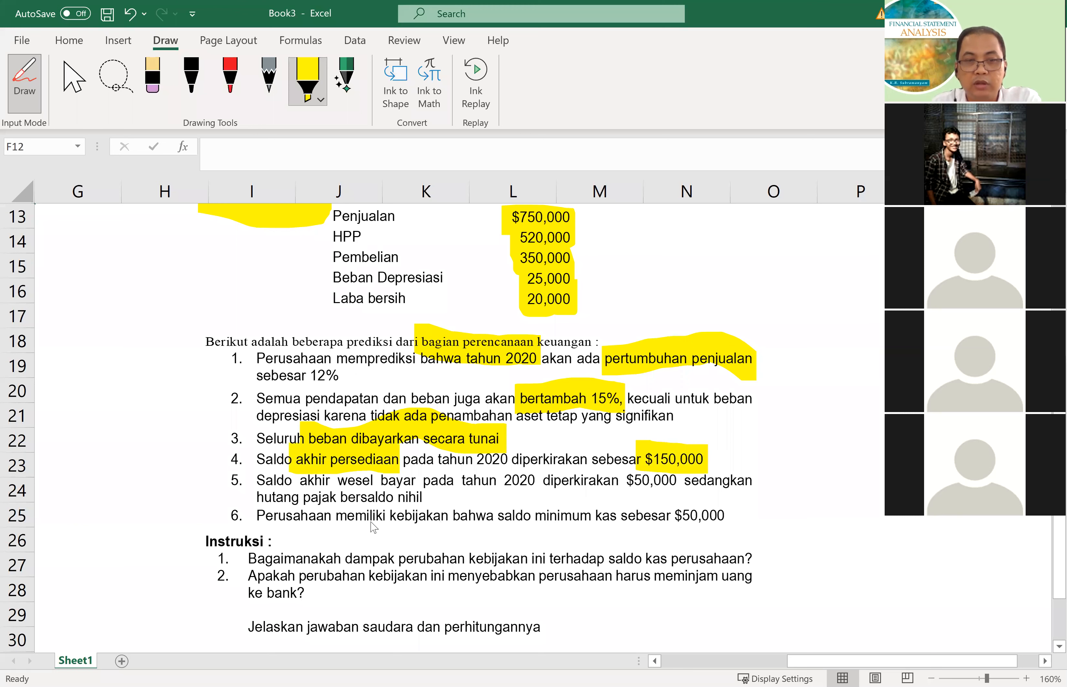
{"action": "left_click_drag", "start_coordinate": [340, 488], "coordinate": [423, 489]}
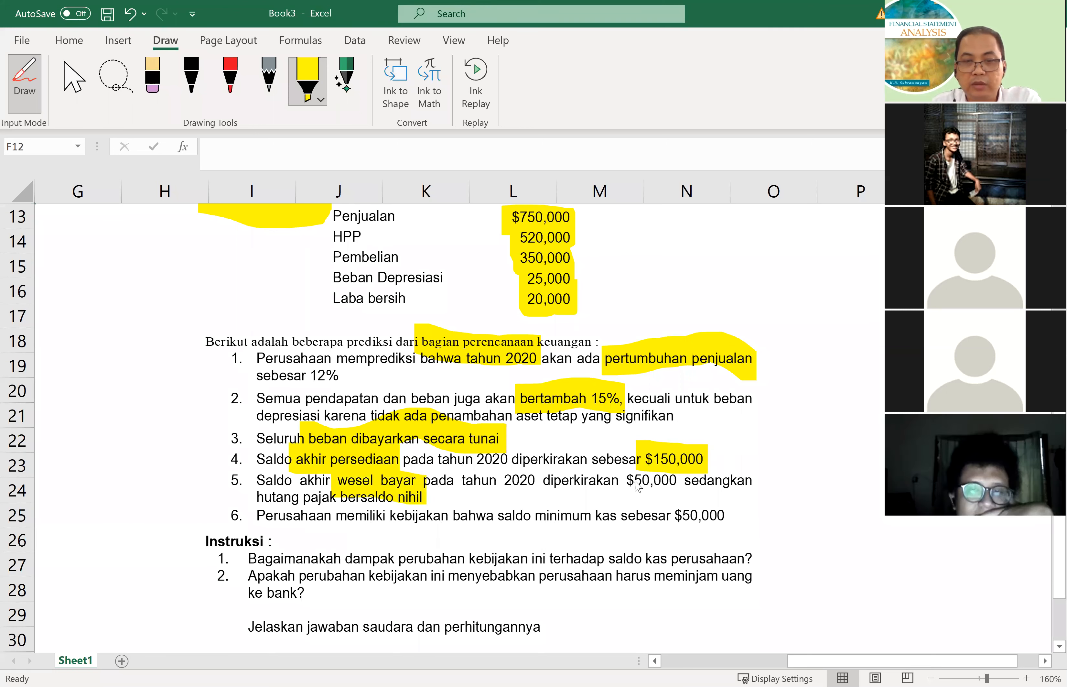
{"action": "left_click_drag", "start_coordinate": [630, 484], "coordinate": [693, 480]}
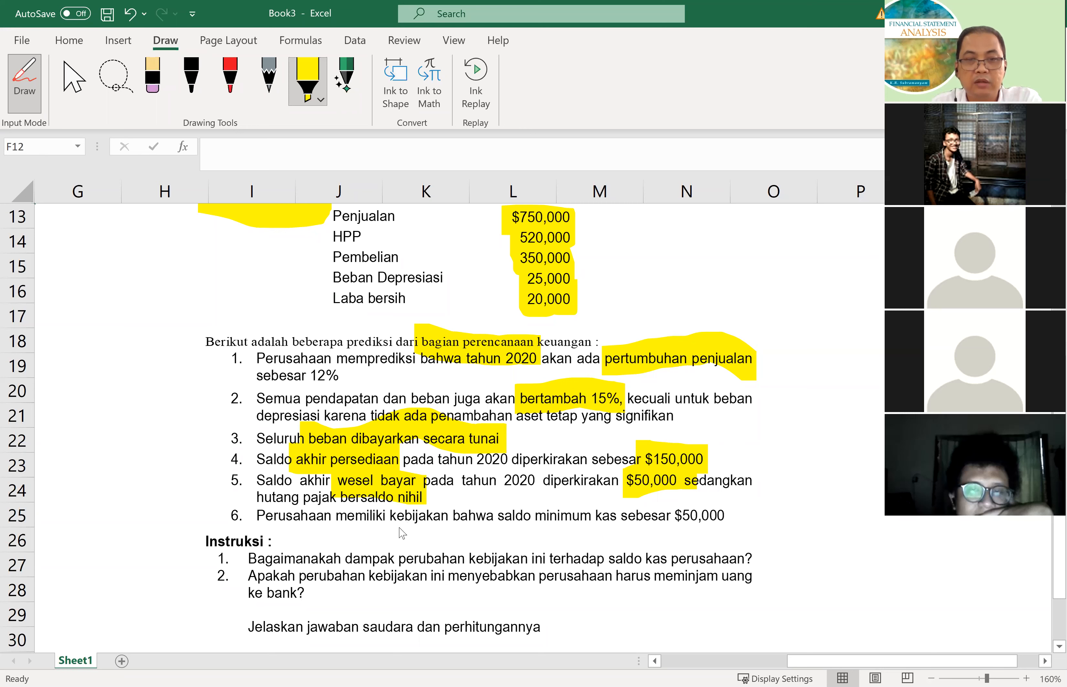
{"action": "left_click_drag", "start_coordinate": [395, 522], "coordinate": [741, 513]}
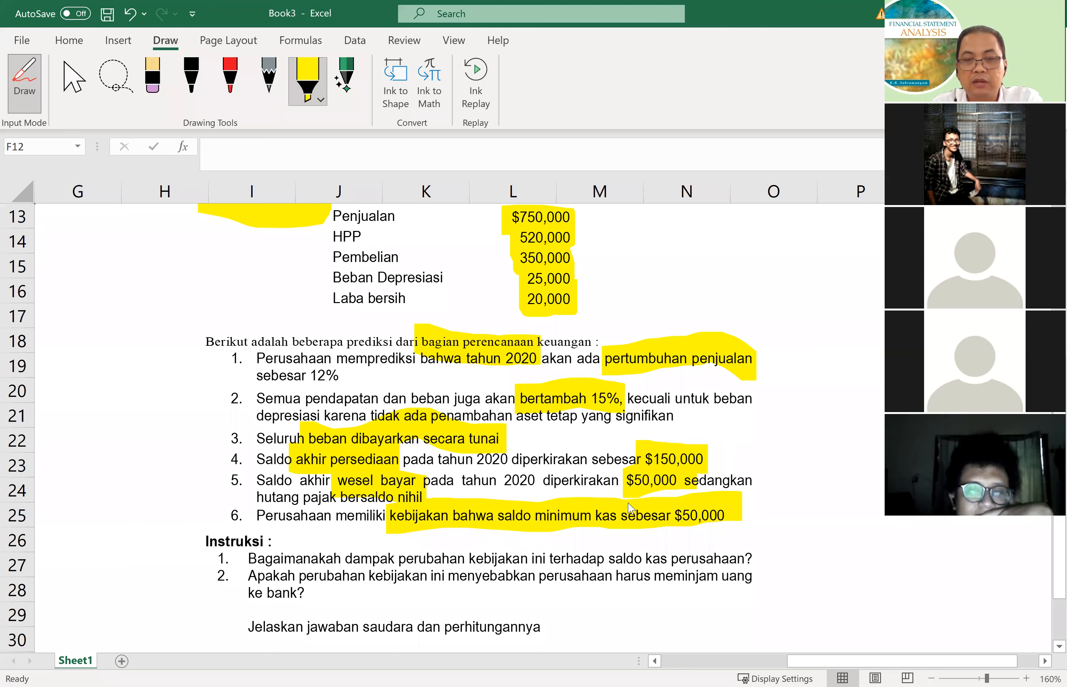
{"action": "mouse_move", "coordinate": [676, 519]}
{"action": "left_mouse_down"}
{"action": "mouse_move", "coordinate": [722, 522]}
{"action": "mouse_move", "coordinate": [735, 493]}
{"action": "mouse_move", "coordinate": [669, 534]}
{"action": "mouse_move", "coordinate": [696, 520]}
{"action": "left_mouse_up"}
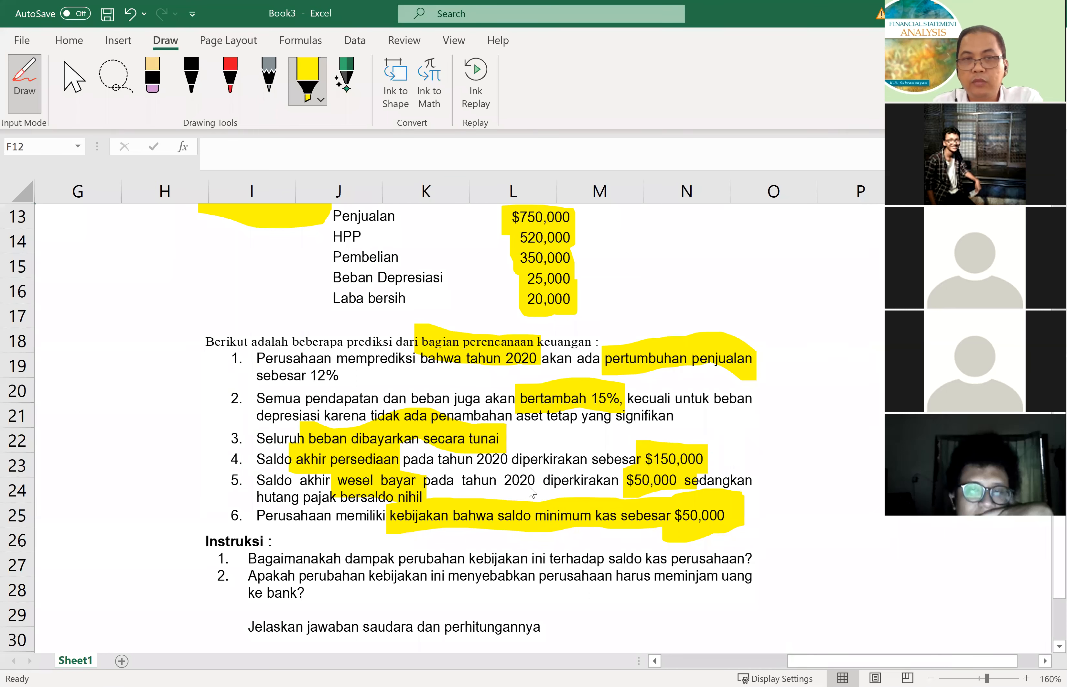
Stop inking and move the problem text picture on Sheet1 to the right, so it starts at about column L
{"action": "left_click", "coordinate": [74, 81]}
{"action": "scroll", "coordinate": [581, 367], "scroll_direction": "down", "scroll_amount": 1}
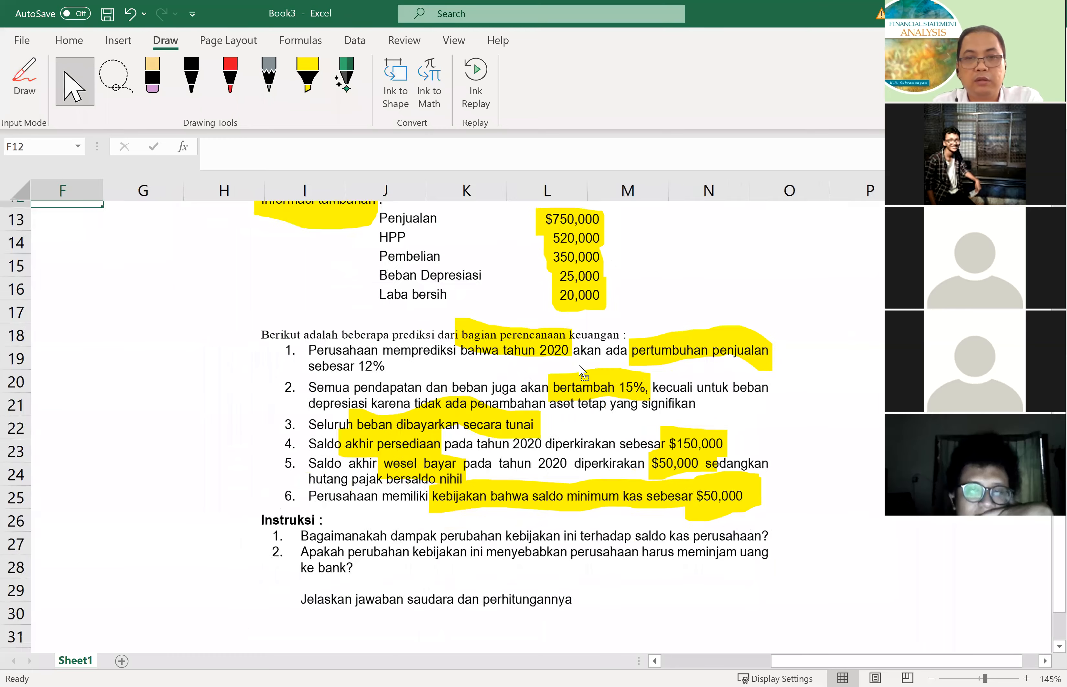
{"action": "scroll", "coordinate": [582, 372], "scroll_direction": "down", "scroll_amount": 5}
{"action": "scroll", "coordinate": [585, 376], "scroll_direction": "up", "scroll_amount": 2}
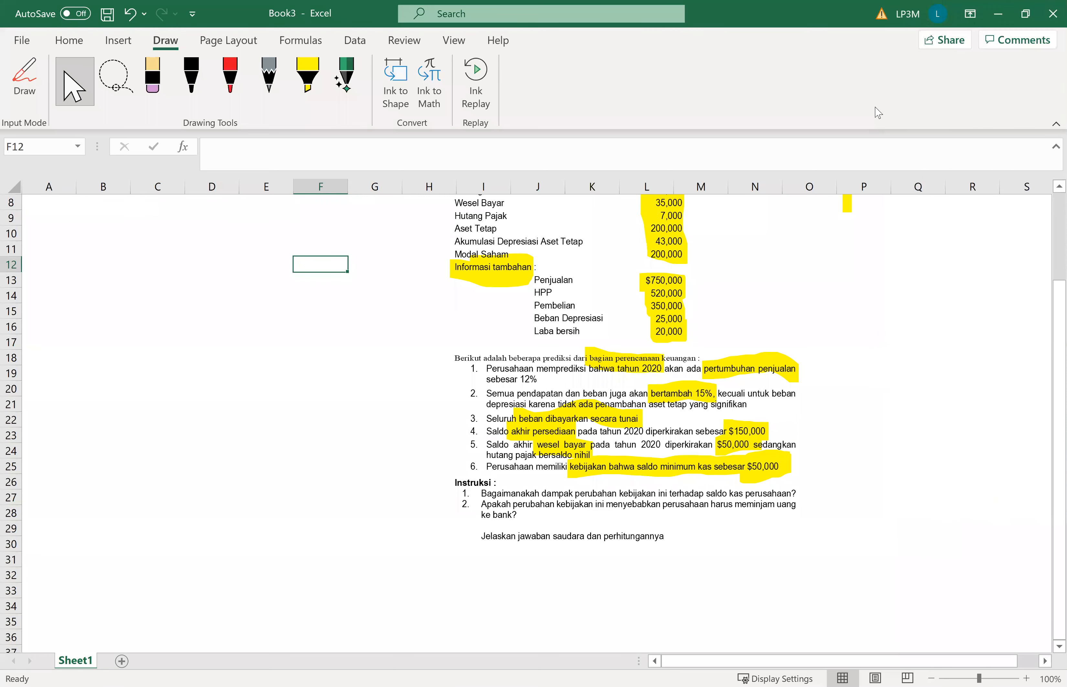
{"action": "scroll", "coordinate": [796, 370], "scroll_direction": "up", "scroll_amount": 3}
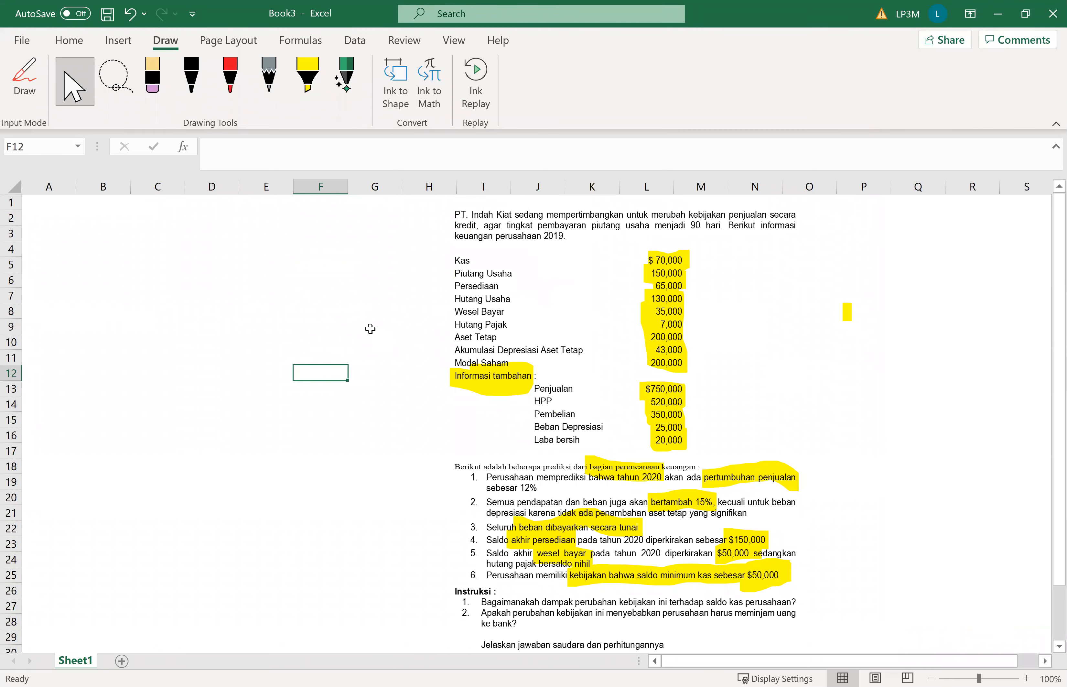
{"action": "left_click", "coordinate": [498, 266]}
{"action": "mouse_move", "coordinate": [498, 266]}
{"action": "left_mouse_down"}
{"action": "mouse_move", "coordinate": [628, 274]}
{"action": "mouse_move", "coordinate": [656, 265]}
{"action": "left_mouse_up"}
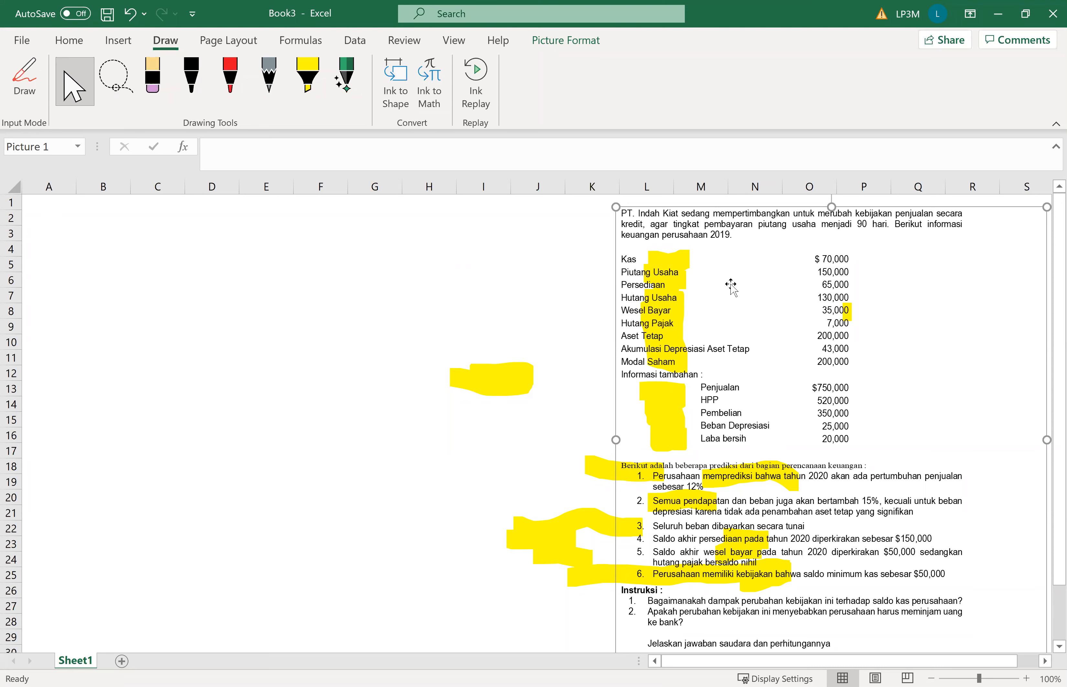
Add a new worksheet, paste the problem text picture into it and place it from about column K at row 1
{"action": "left_click", "coordinate": [121, 660]}
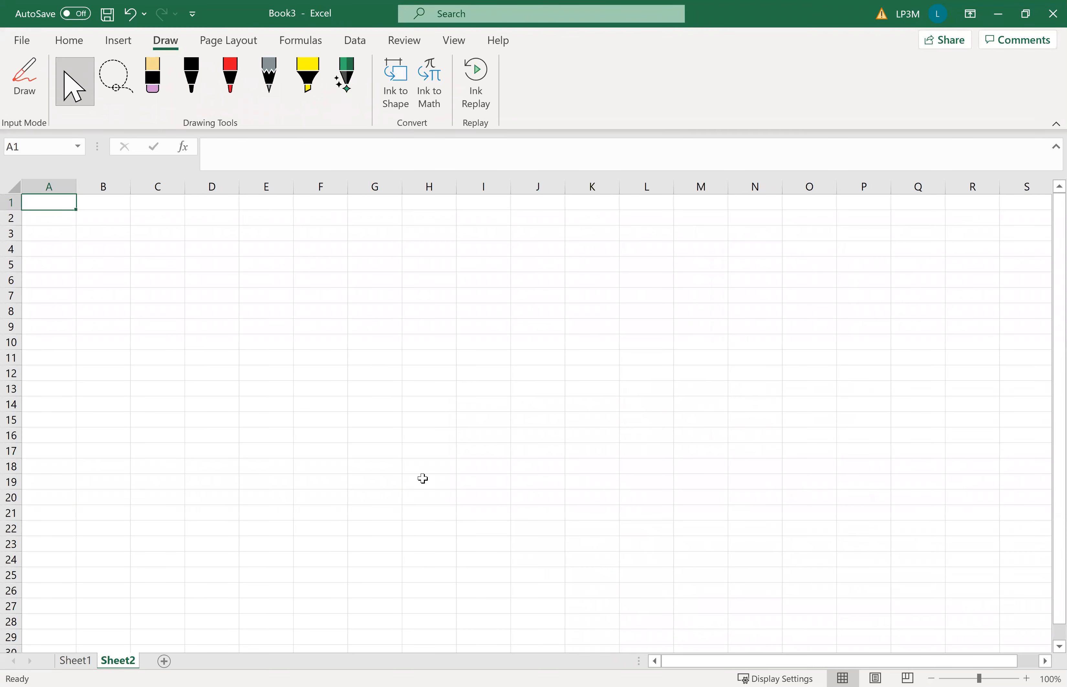
{"action": "key", "text": "ctrl+v"}
{"action": "left_click_drag", "start_coordinate": [731, 335], "coordinate": [931, 359]}
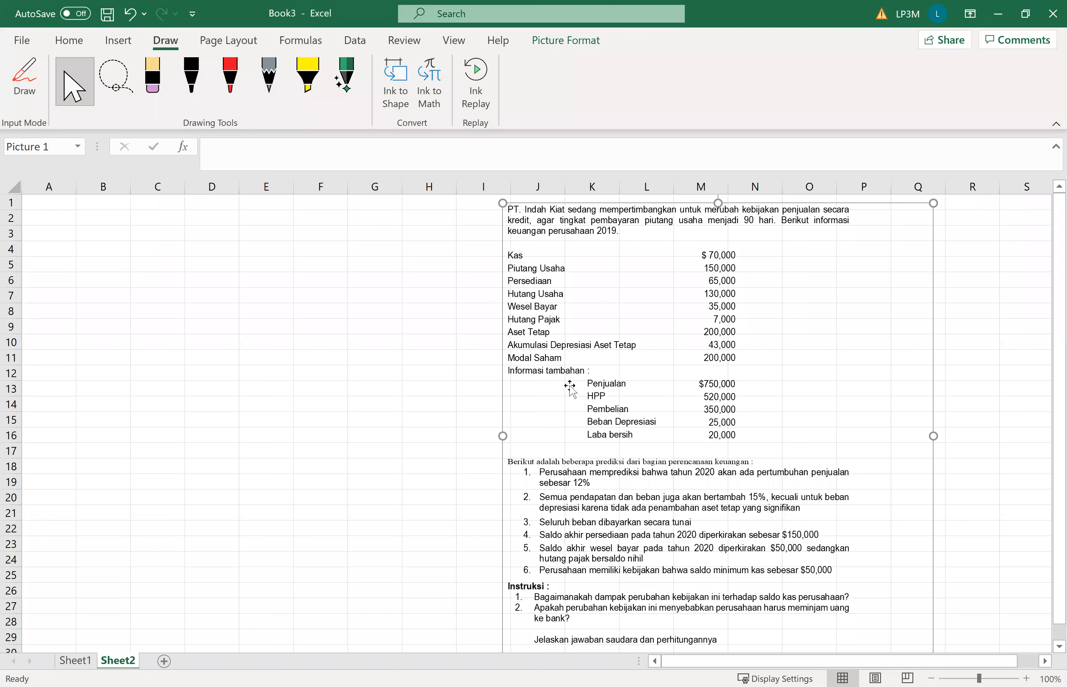
{"action": "left_click_drag", "start_coordinate": [649, 315], "coordinate": [706, 311]}
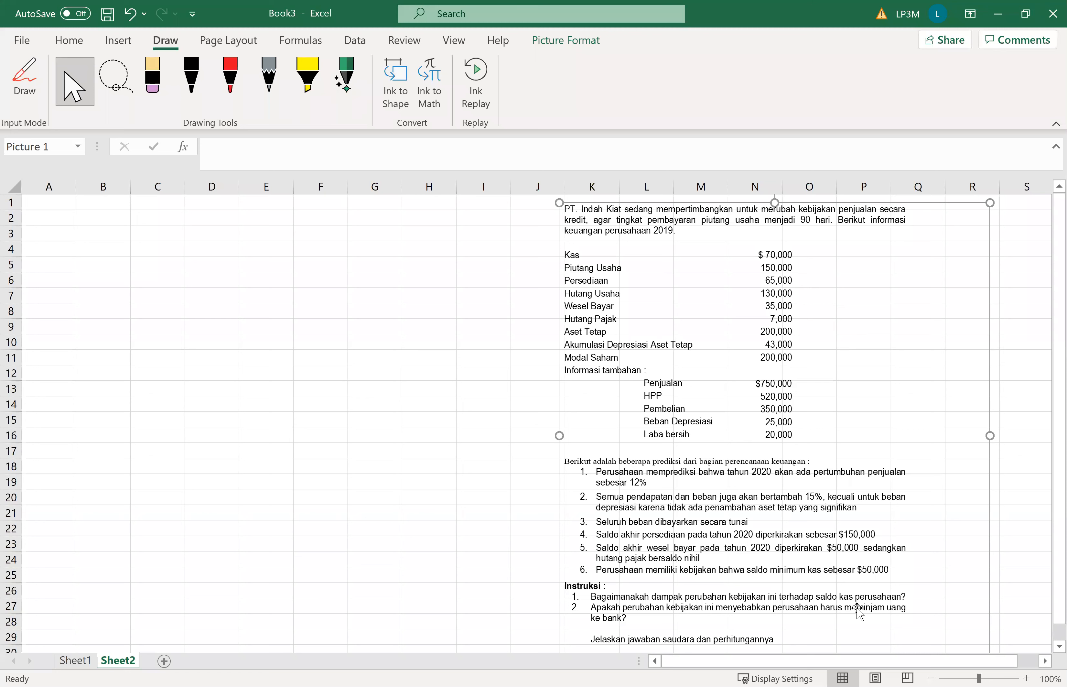
Enter the label "Cash on hand, 1/1/2020" in A3 and the amount 70000 in G3
{"action": "left_click", "coordinate": [55, 235]}
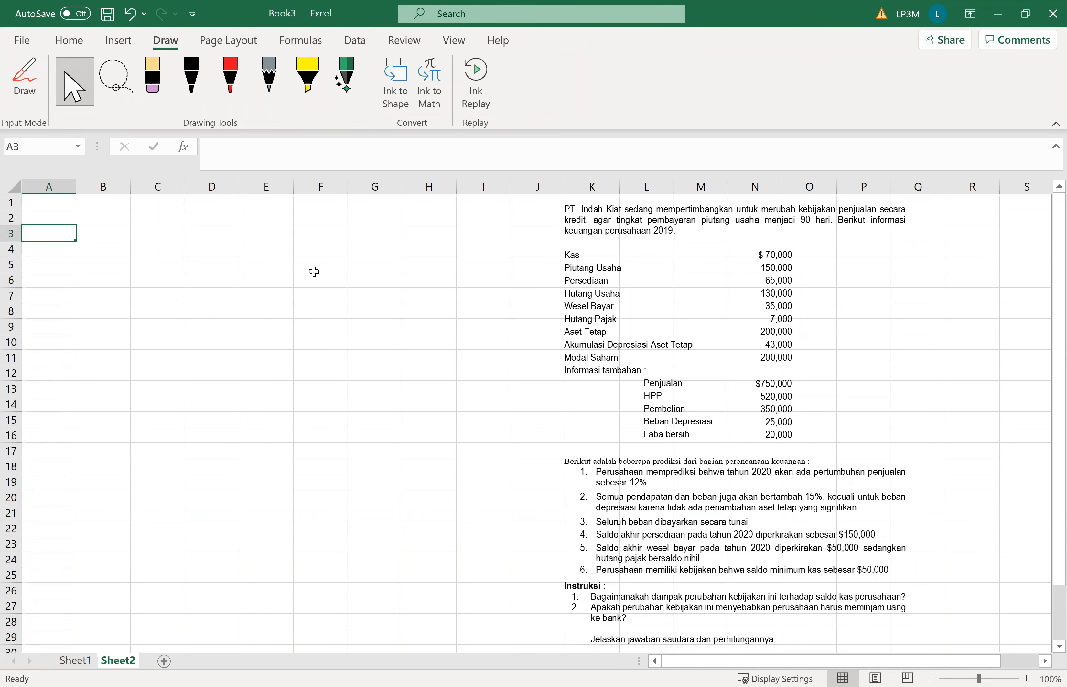
{"action": "type", "text": "Cash"}
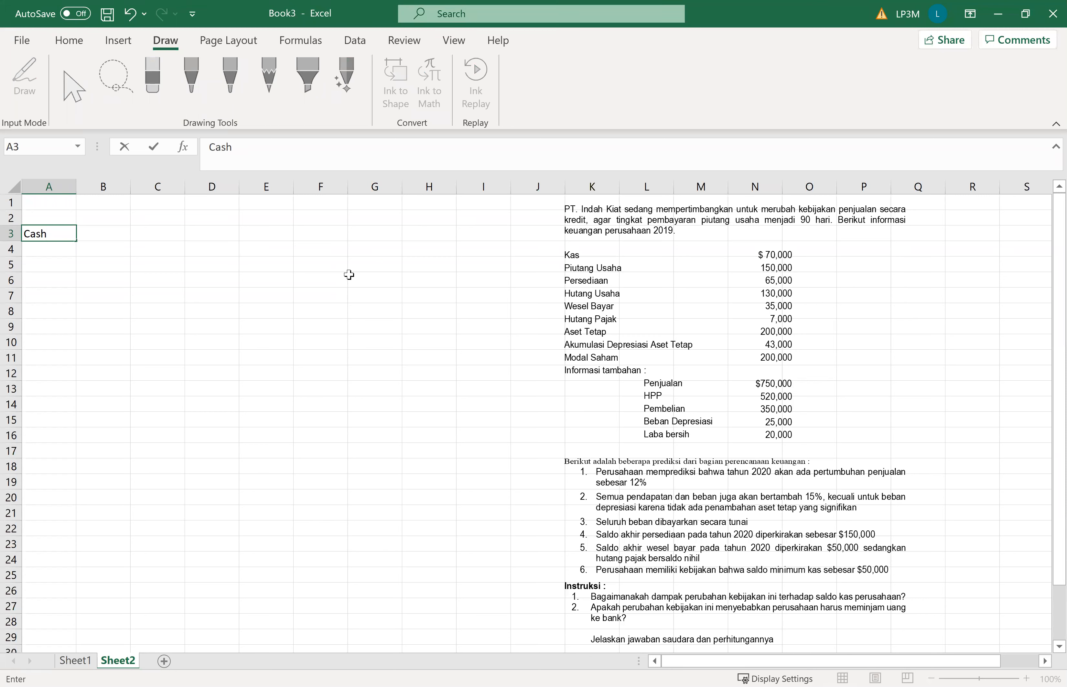
{"action": "type", "text": " on hand, 1/1/2020"}
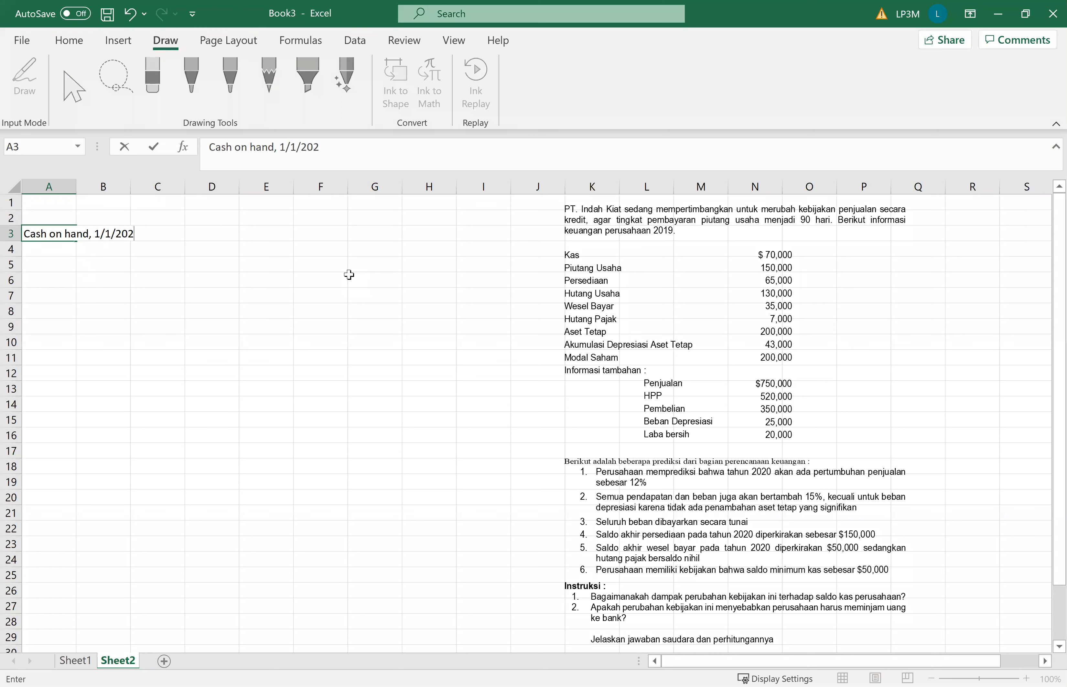
{"action": "key", "text": "Tab"}
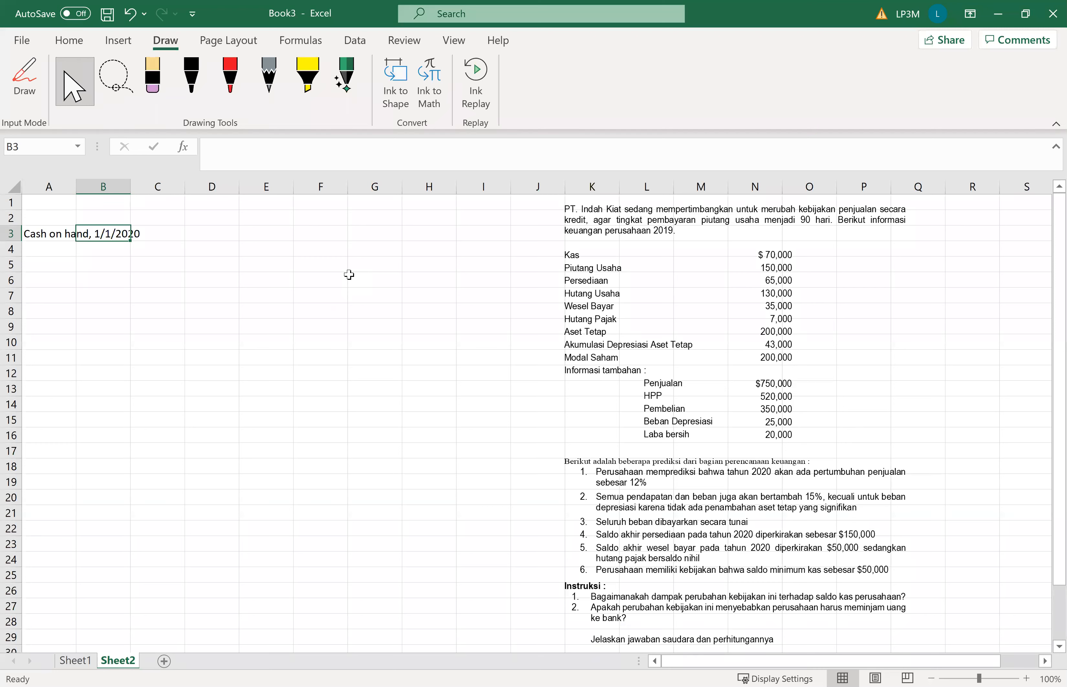
{"action": "key", "text": "Right"}
{"action": "key", "text": "Right"}
{"action": "key", "text": "Right"}
{"action": "key", "text": "Right"}
{"action": "key", "text": "Right"}
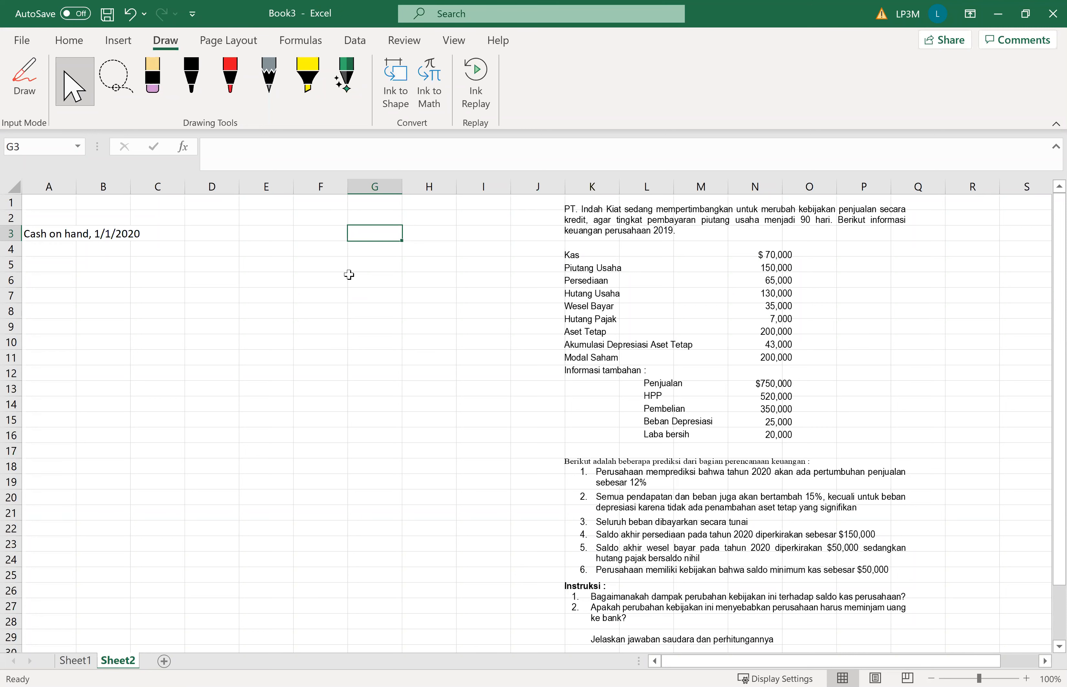
{"action": "type", "text": "70000"}
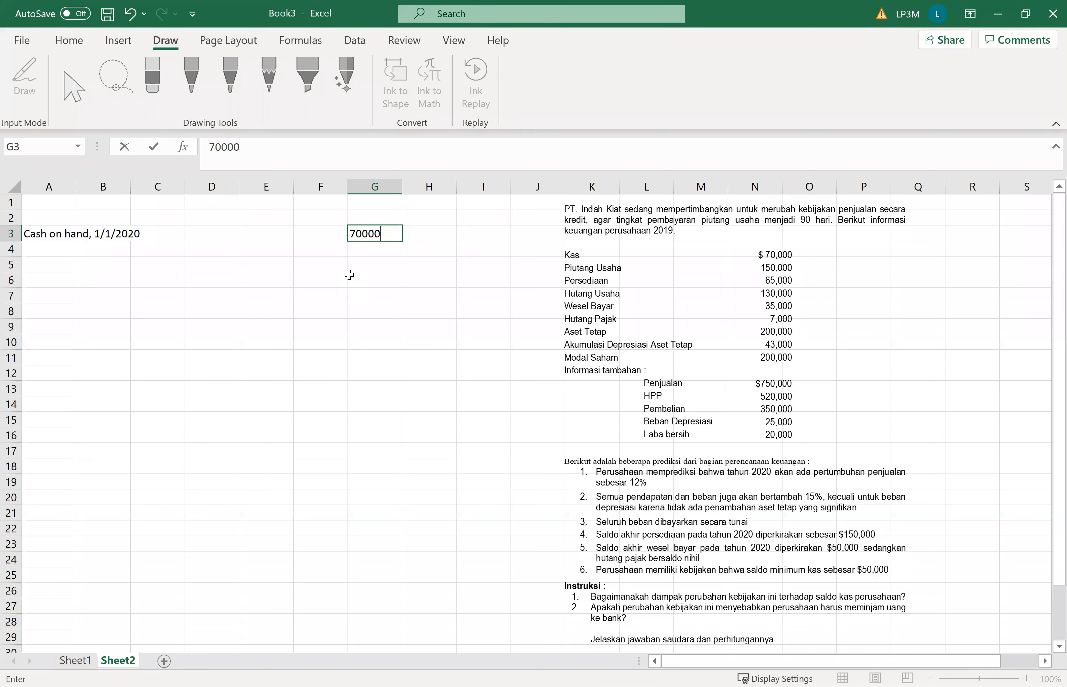
{"action": "key", "text": "Return"}
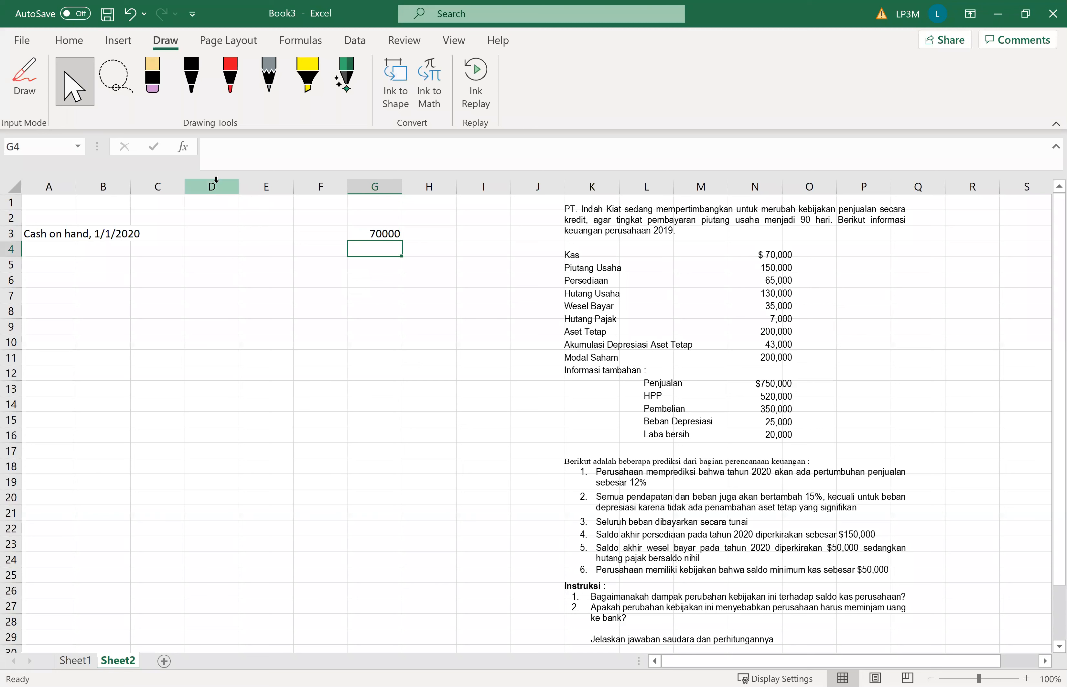
Format columns C to G as numbers with a thousands separator and no decimal places
{"action": "left_click", "coordinate": [158, 186]}
{"action": "left_click_drag", "start_coordinate": [251, 203], "coordinate": [361, 199]}
{"action": "left_click", "coordinate": [69, 40]}
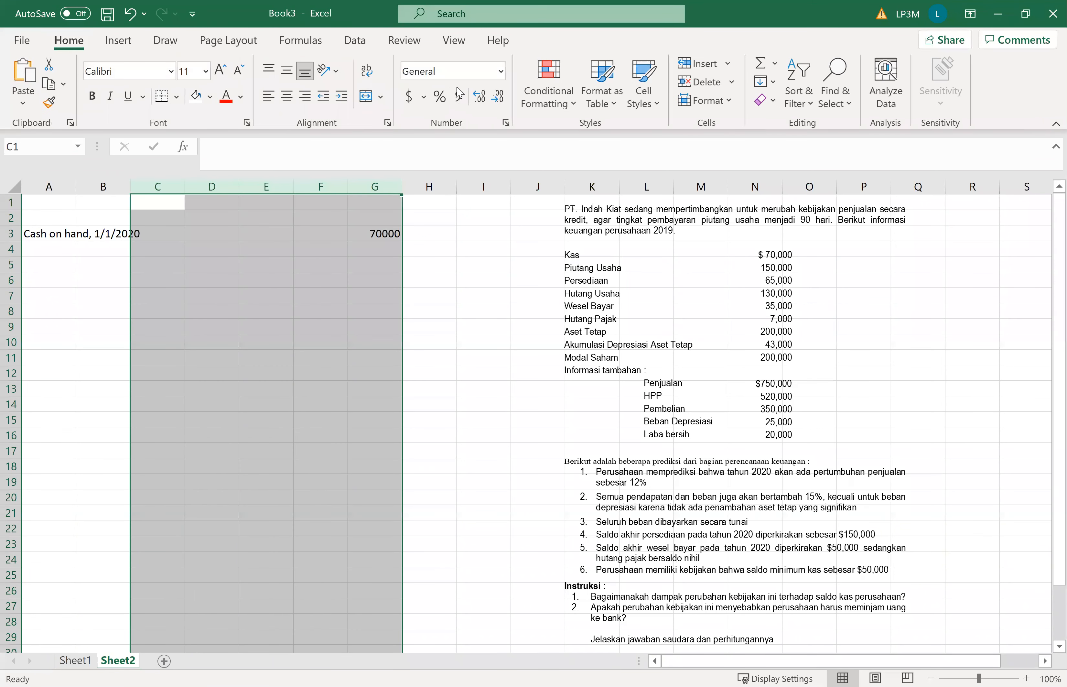
{"action": "left_click", "coordinate": [501, 72]}
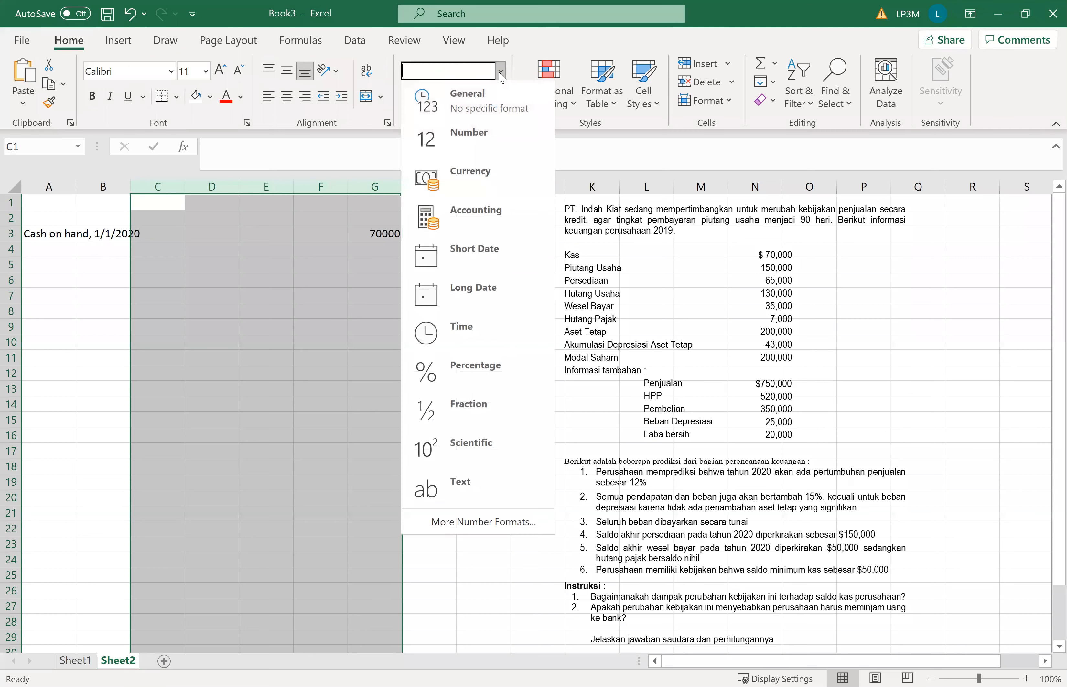
{"action": "left_click", "coordinate": [476, 140]}
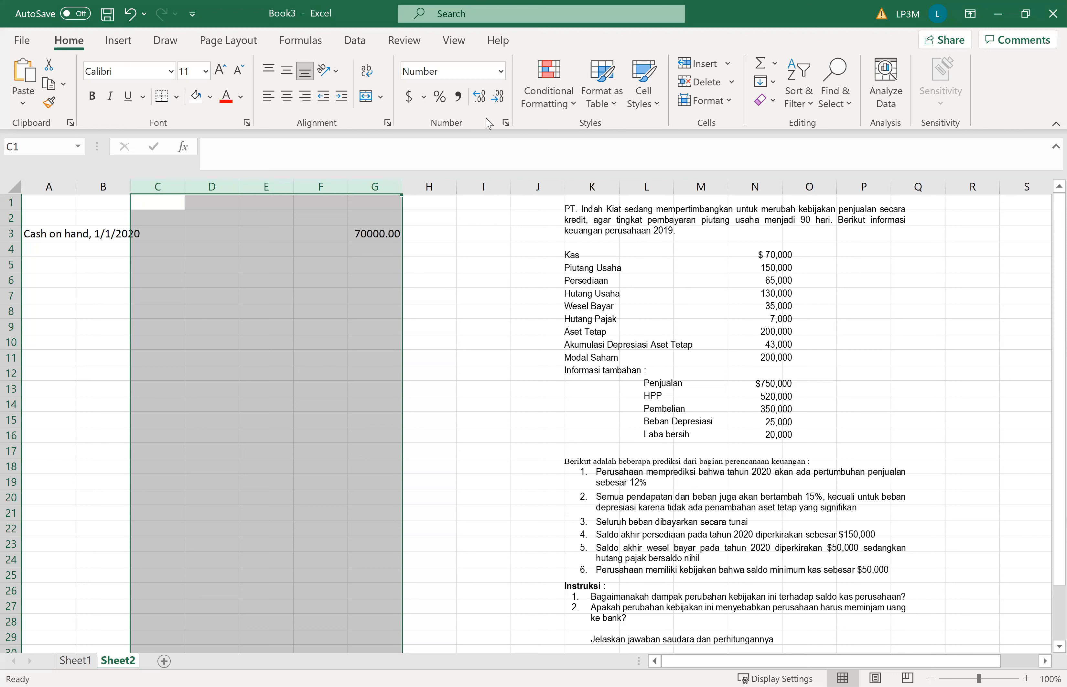
{"action": "left_click", "coordinate": [501, 101]}
{"action": "left_click", "coordinate": [500, 100]}
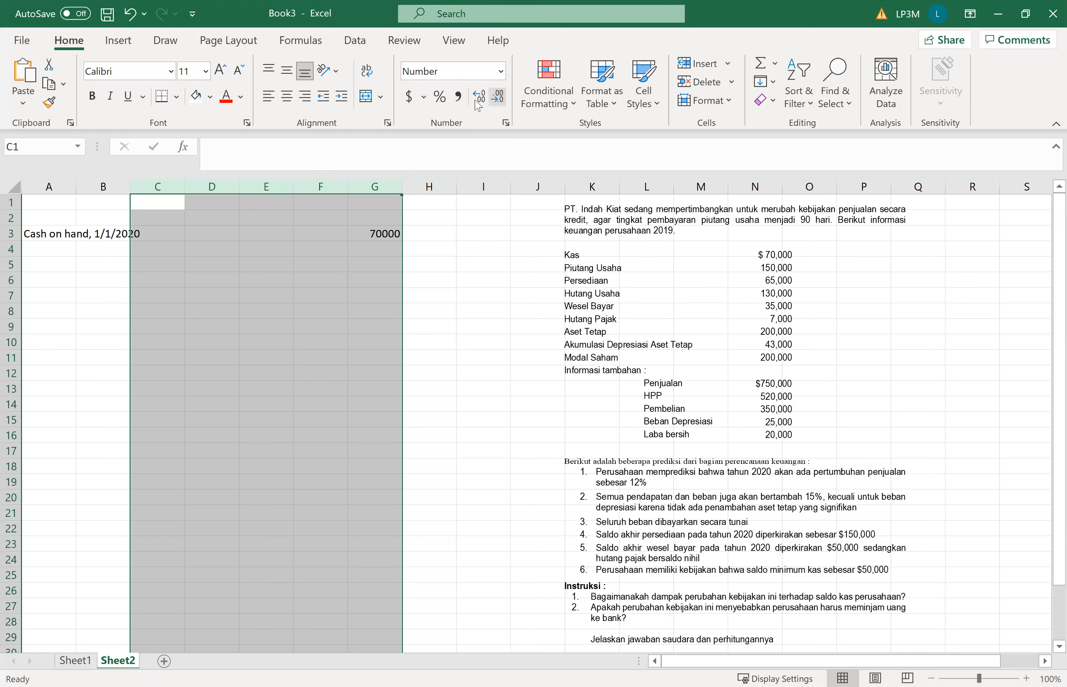
{"action": "left_click", "coordinate": [458, 96]}
{"action": "left_click", "coordinate": [497, 104]}
{"action": "left_click", "coordinate": [496, 104]}
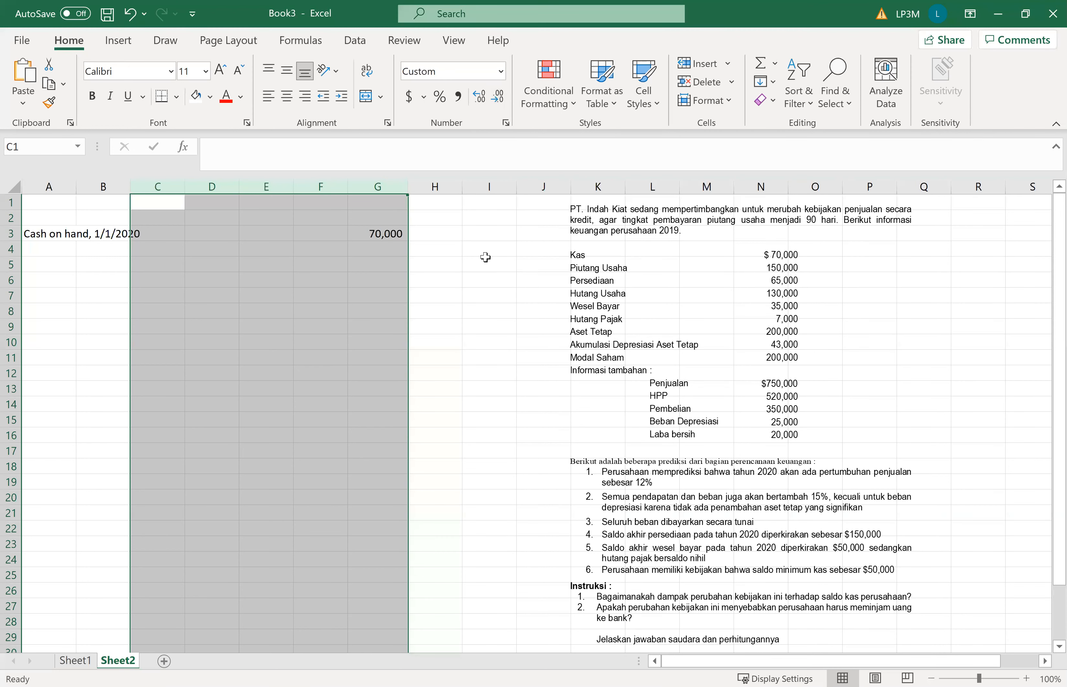
Enter the label "Cash received 2020:" in A4, directly below the cash on hand row
{"action": "left_click", "coordinate": [488, 307]}
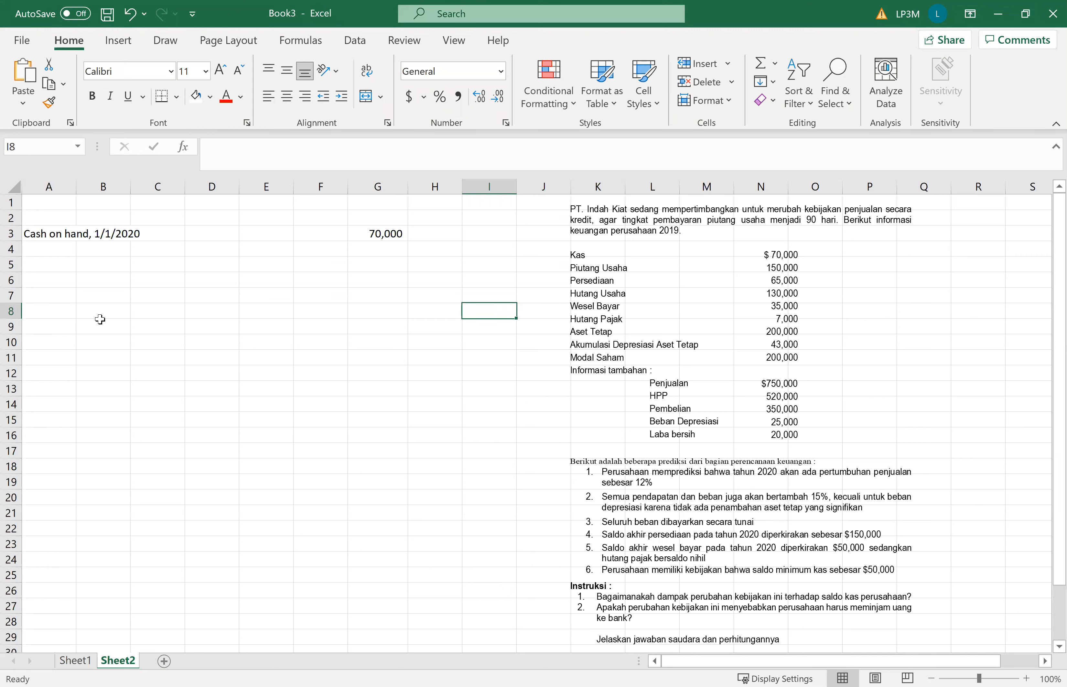
{"action": "left_click", "coordinate": [36, 249]}
{"action": "type", "text": "Cash "}
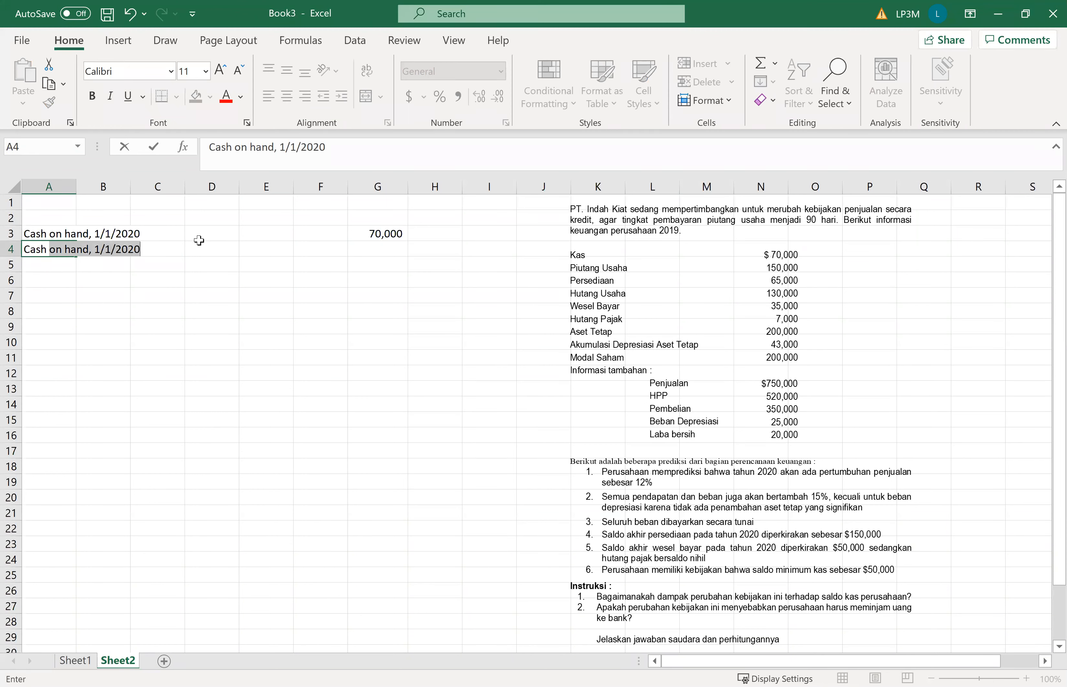
{"action": "type", "text": "received"}
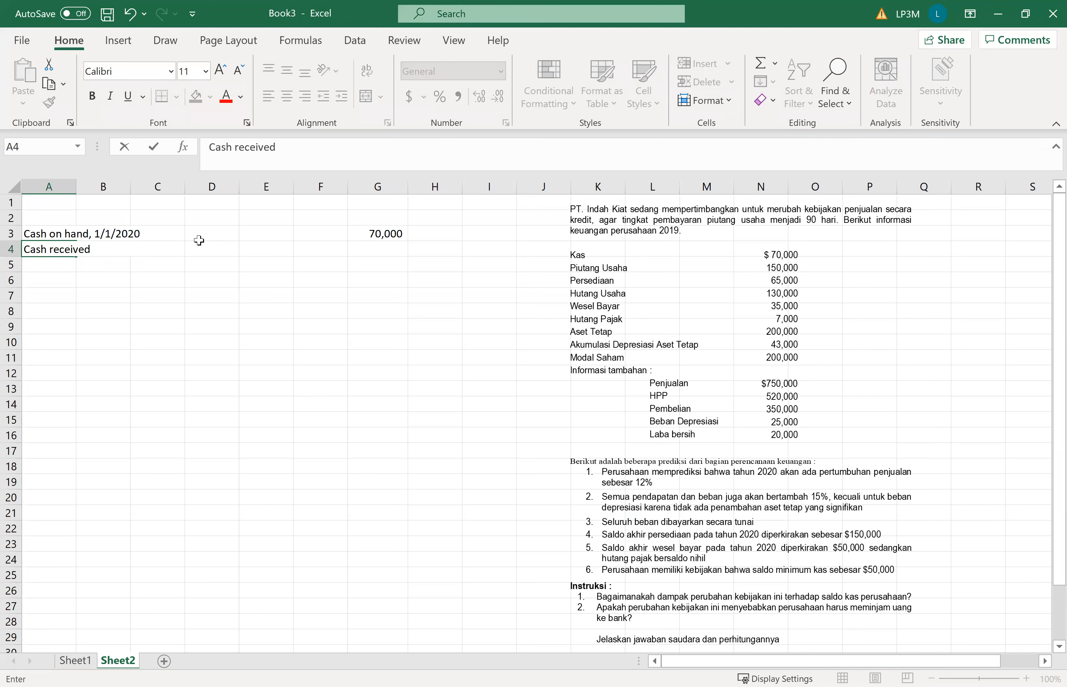
{"action": "type", "text": " 2020:"}
{"action": "key", "text": "Return"}
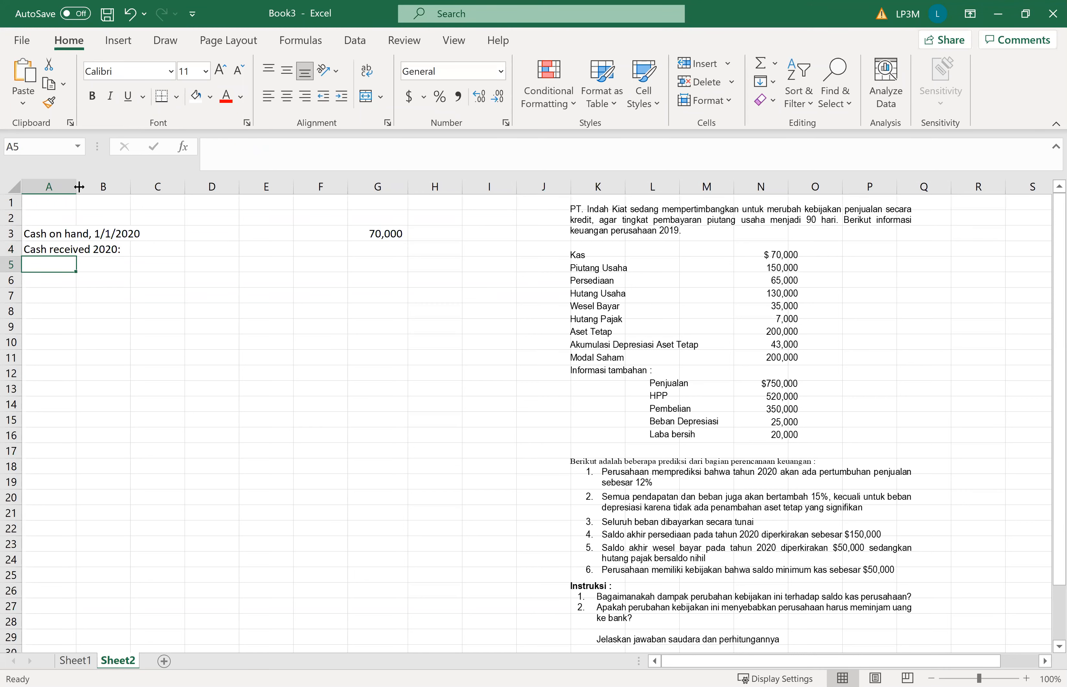
Narrow column A, then enter the label "Piutang" in B5 and the amount 150,000 in D5
{"action": "left_click_drag", "start_coordinate": [62, 182], "coordinate": [45, 182]}
{"action": "left_click", "coordinate": [82, 266]}
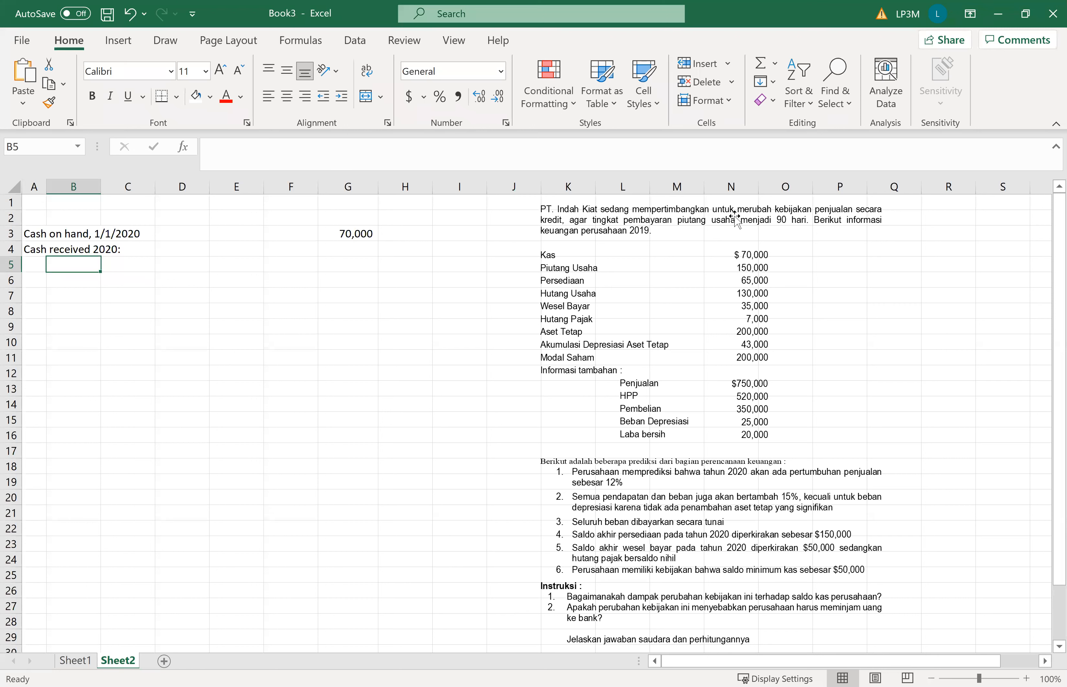
{"action": "type", "text": "Piutang"}
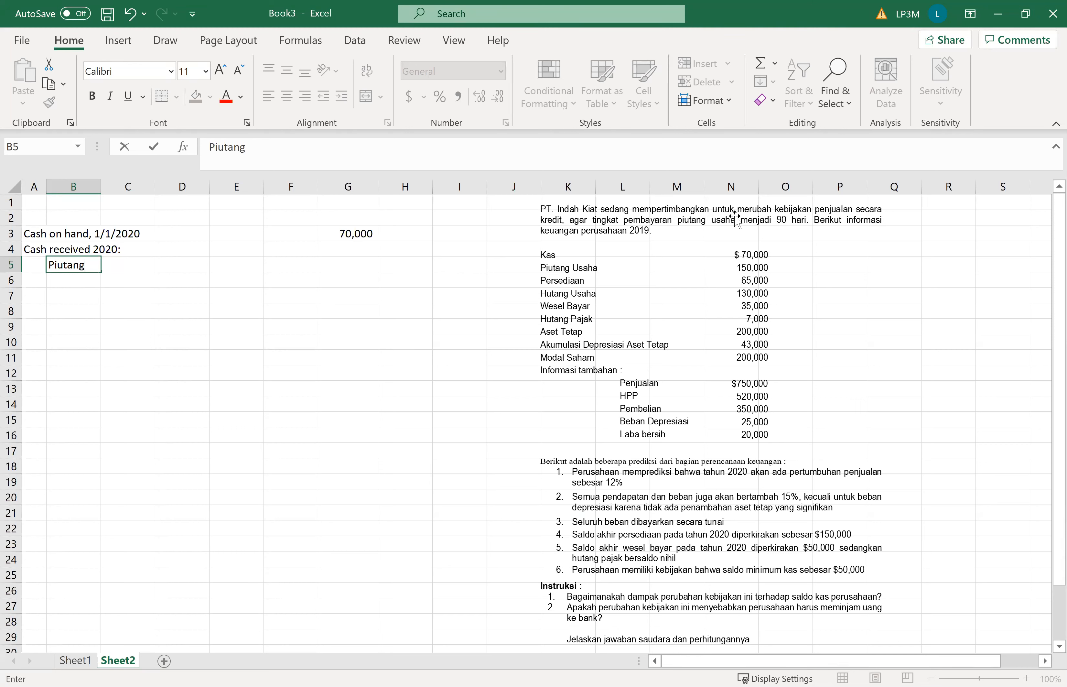
{"action": "key", "text": "Tab"}
{"action": "key", "text": "Tab"}
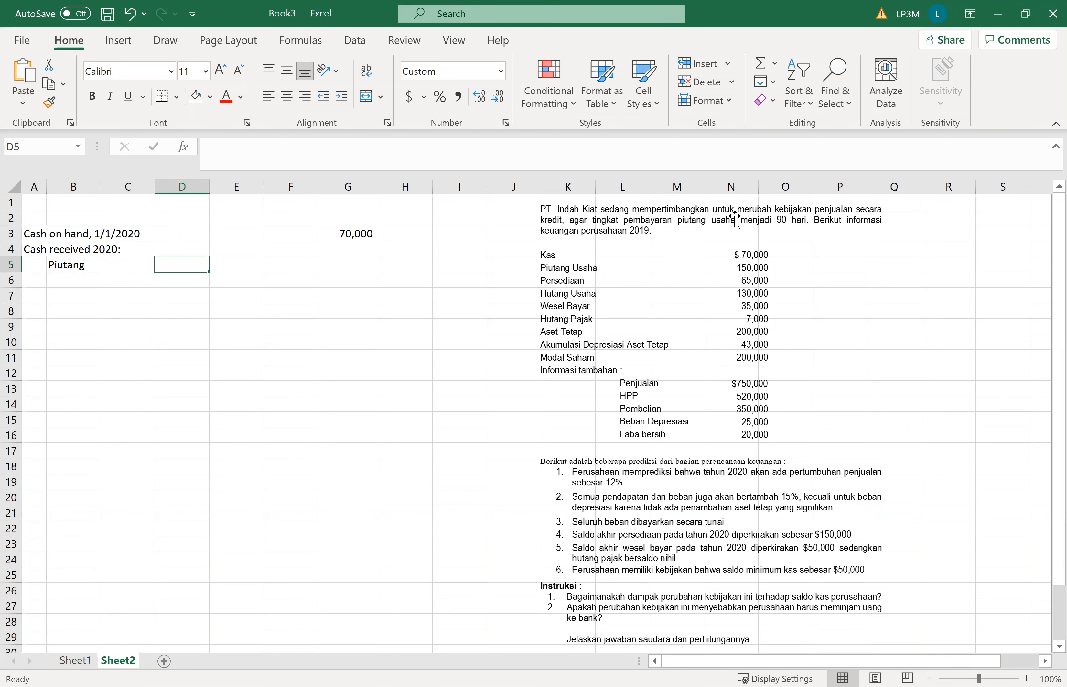
{"action": "type", "text": "15"}
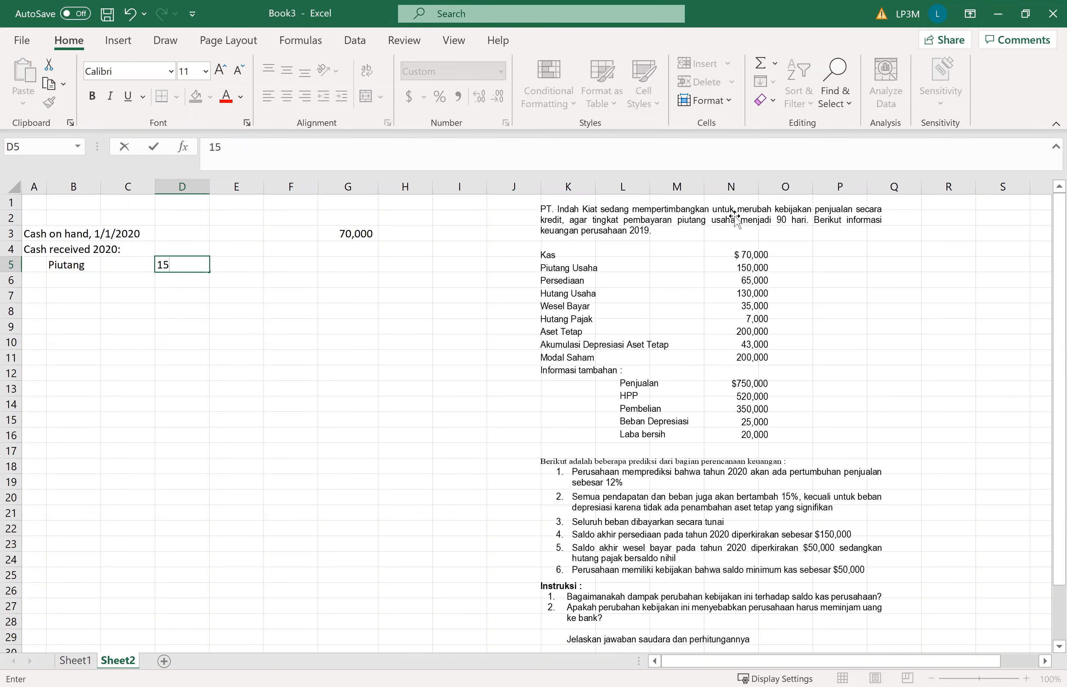
{"action": "type", "text": "0,000"}
{"action": "key", "text": "Return"}
Enter the label "Penjualan" in B6 and calculate the grown 2020 sales in D6 with the formula =750000*1.12
{"action": "key", "text": "Left"}
{"action": "key", "text": "Left"}
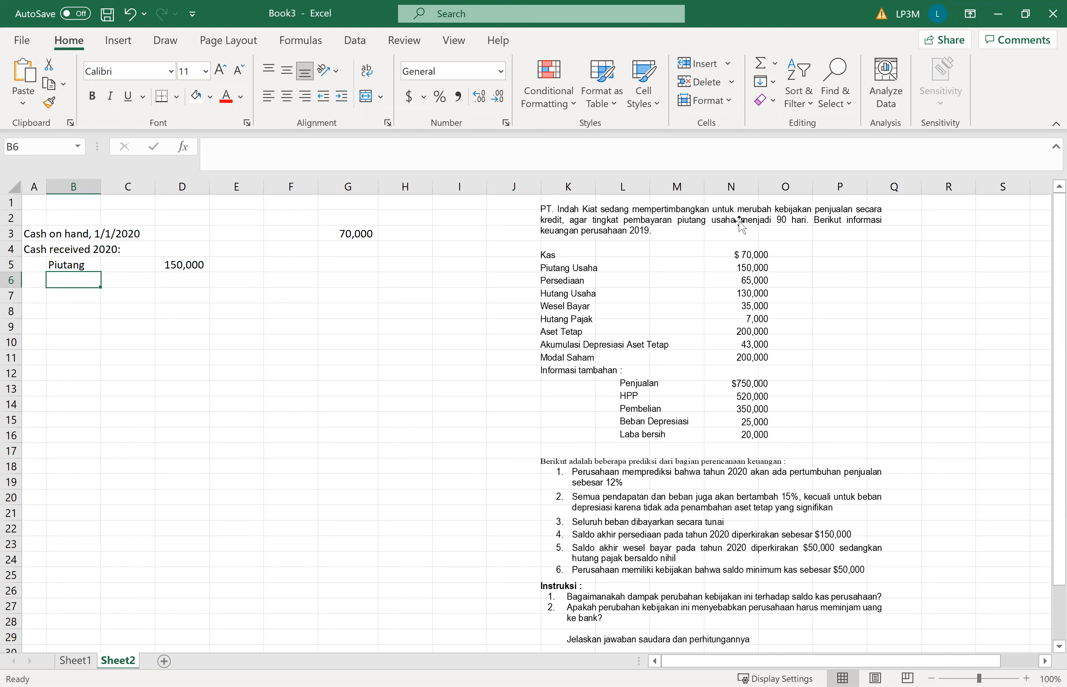
{"action": "type", "text": "Penjualan"}
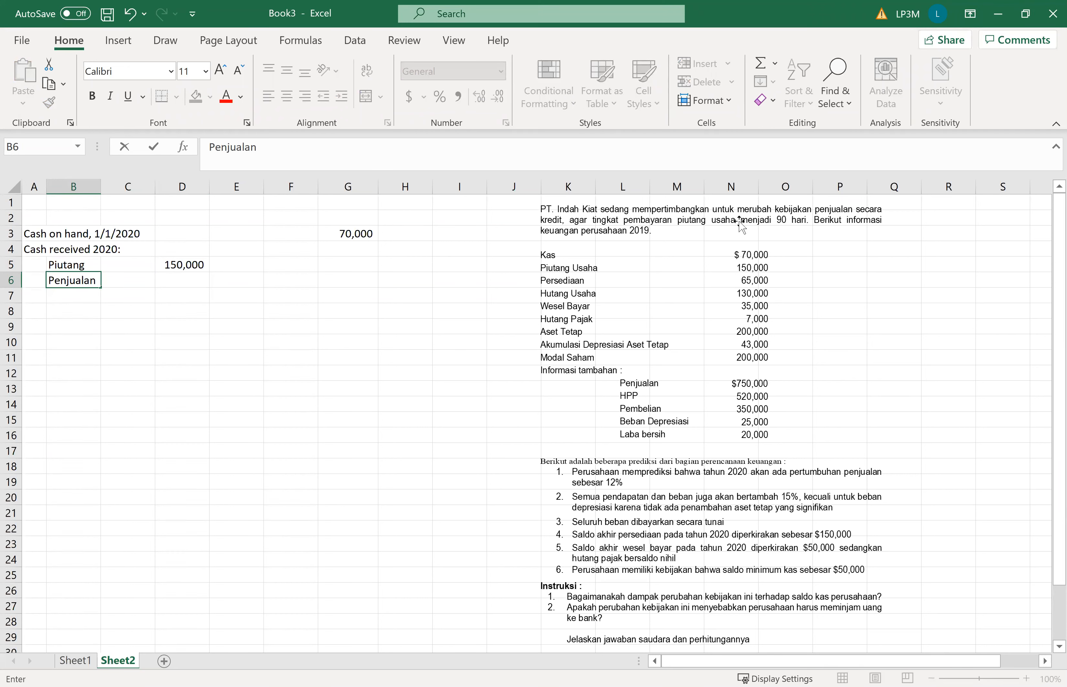
{"action": "key", "text": "Right"}
{"action": "key", "text": "Right"}
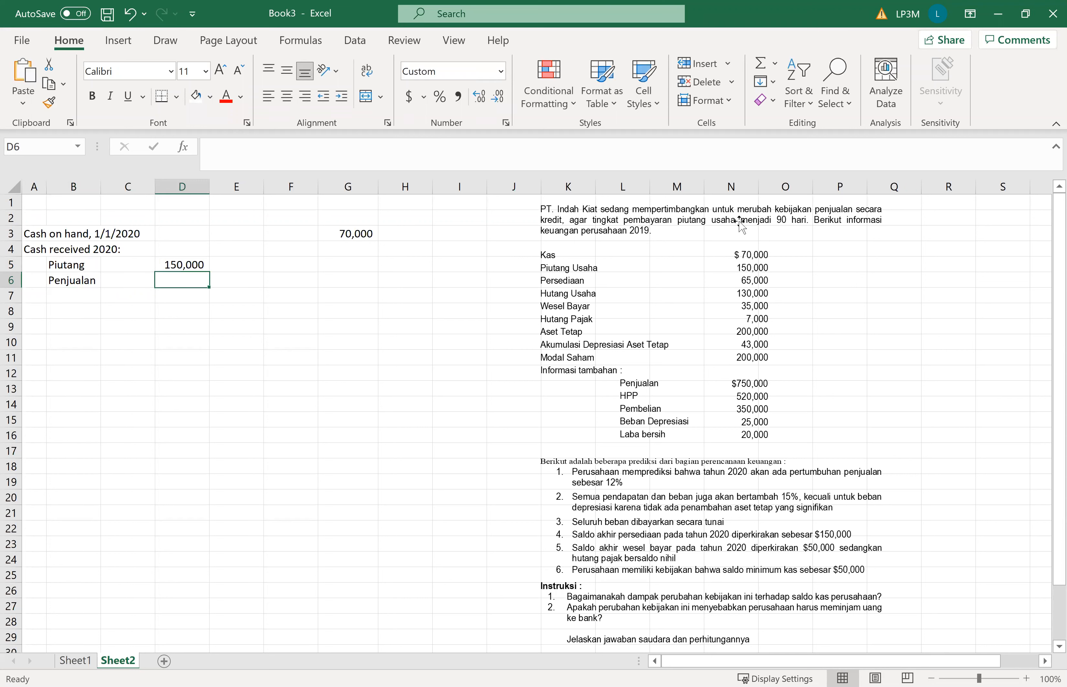
{"action": "type", "text": "="}
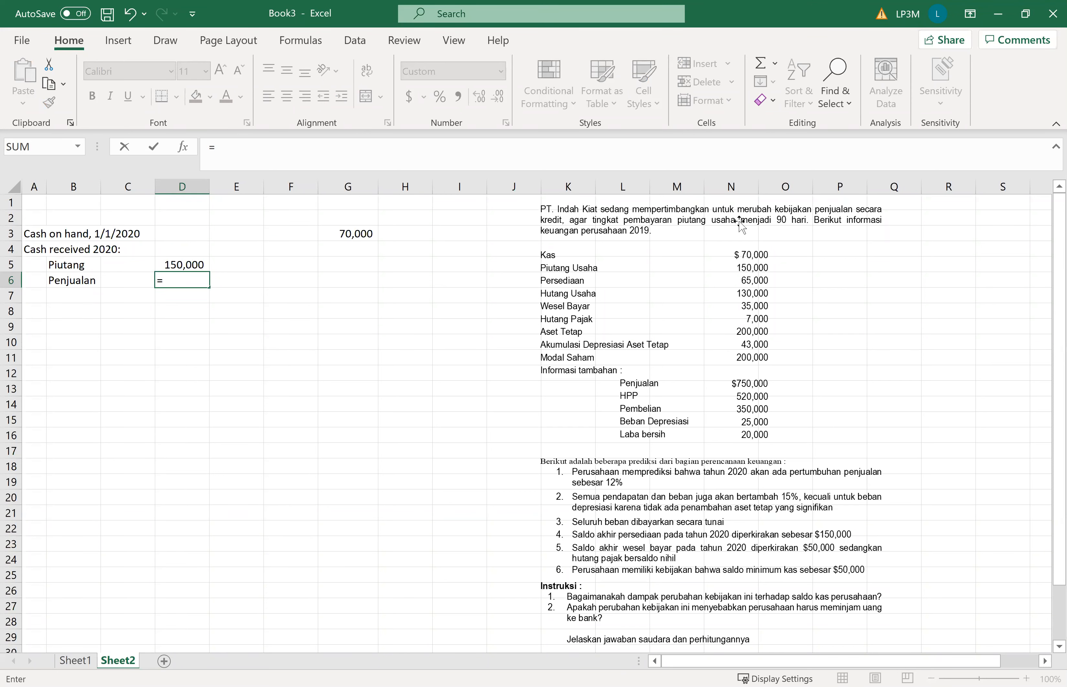
{"action": "type", "text": "750000"}
{"action": "type", "text": "*1.12"}
{"action": "key", "text": "Return"}
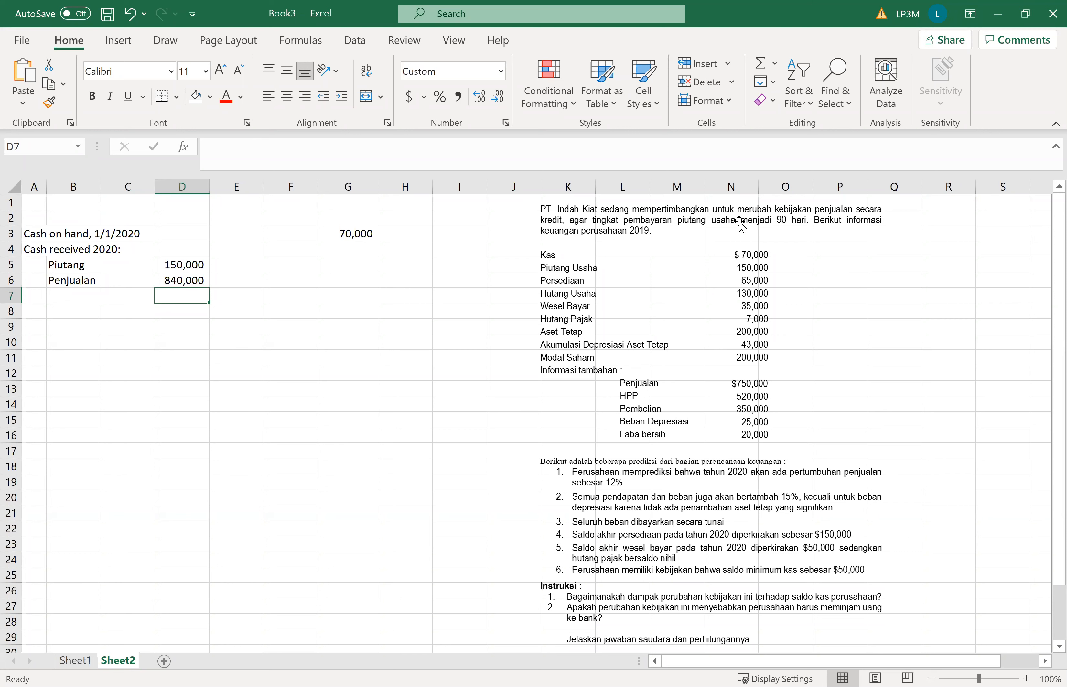
Enter the label "Potensi kas tunai" in B7 and add receivables and sales in D7 with the formula =D5+D6
{"action": "key", "text": "Left"}
{"action": "key", "text": "Left"}
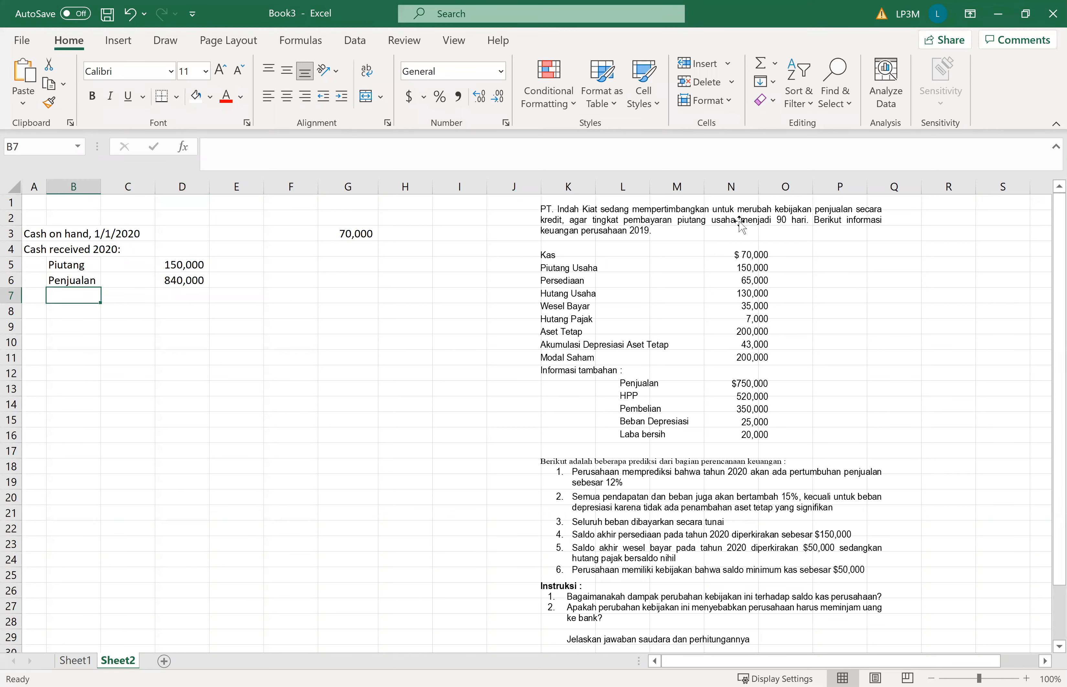
{"action": "type", "text": "Potensi"}
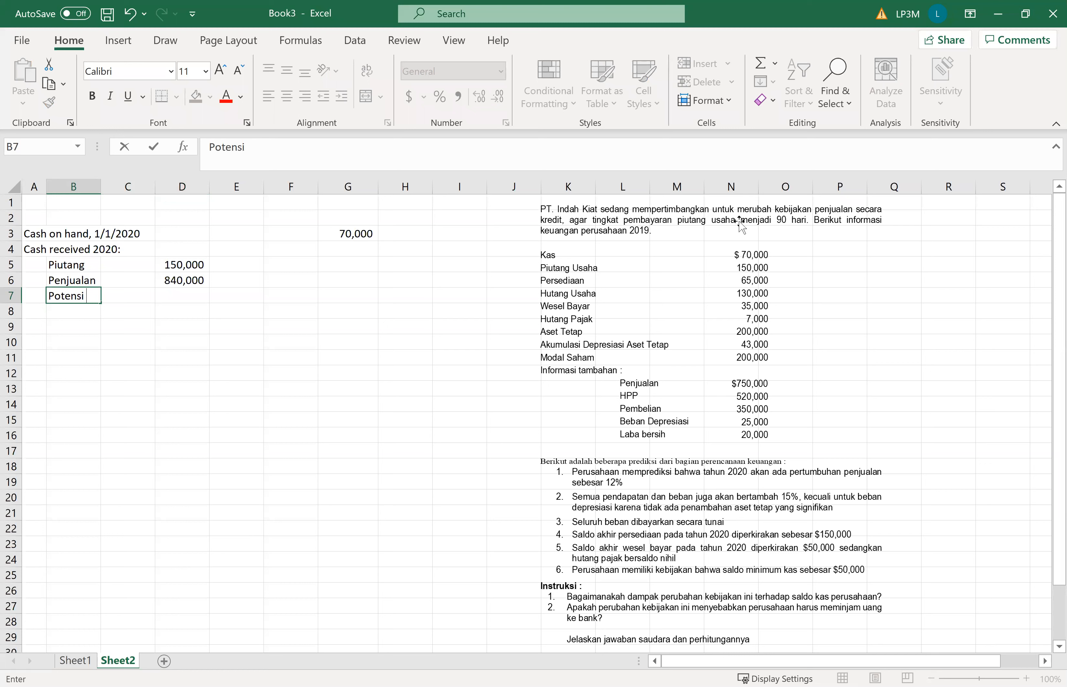
{"action": "type", "text": " kas tunai"}
{"action": "key", "text": "Right"}
{"action": "key", "text": "Right"}
{"action": "type", "text": "="}
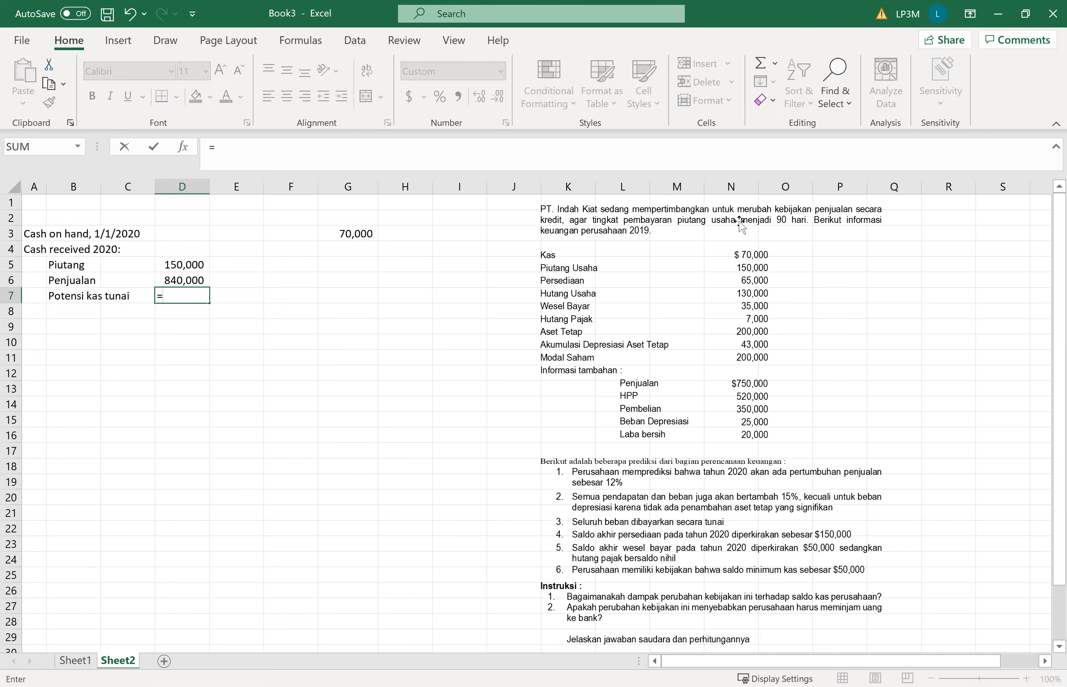
{"action": "key", "text": "Up"}
{"action": "key", "text": "Up"}
{"action": "type", "text": "+"}
{"action": "key", "text": "Up"}
{"action": "key", "text": "Return"}
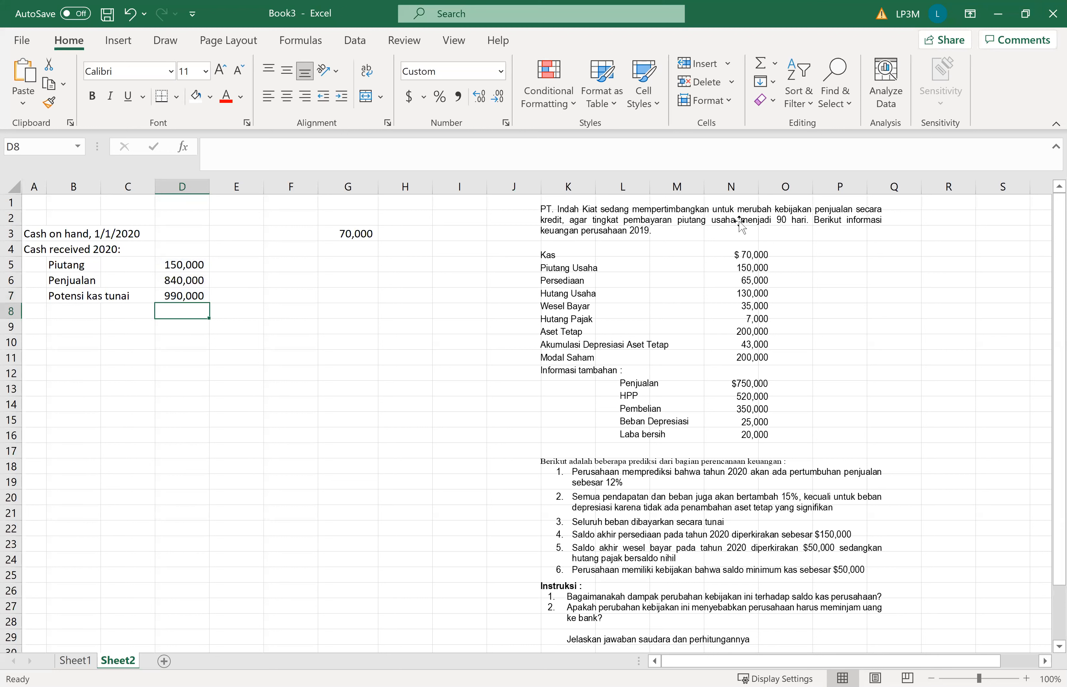
Enter the text label "-/- AR 31/12/2019" in B8 for the year-end receivables deduction
{"action": "key", "text": "Left"}
{"action": "key", "text": "Left"}
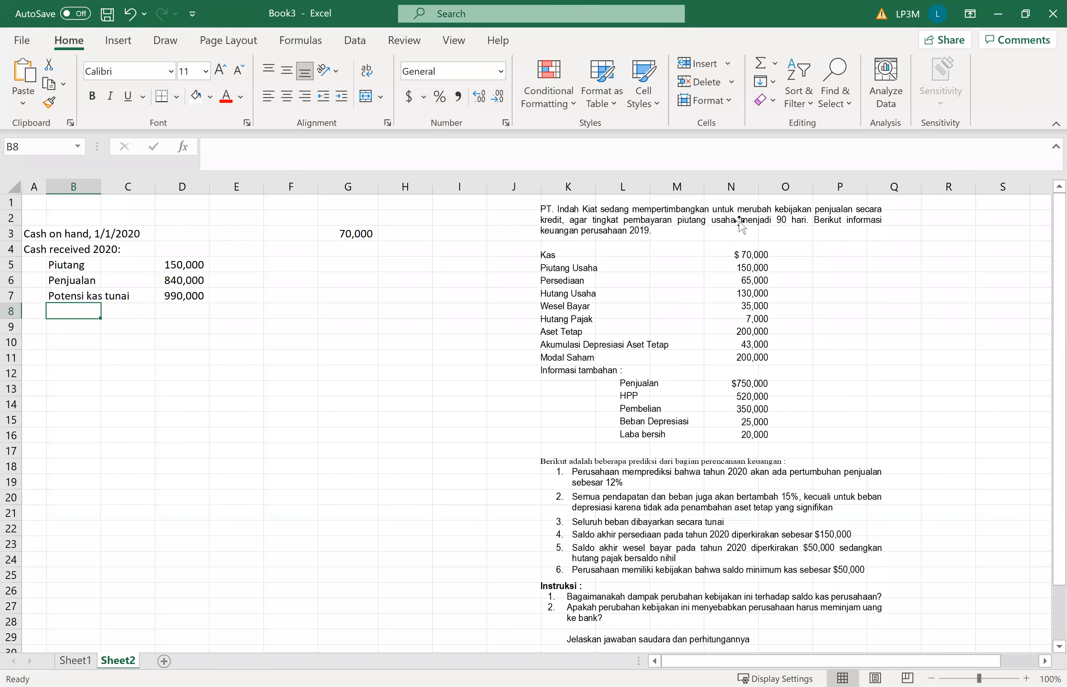
{"action": "type", "text": "'-/-"}
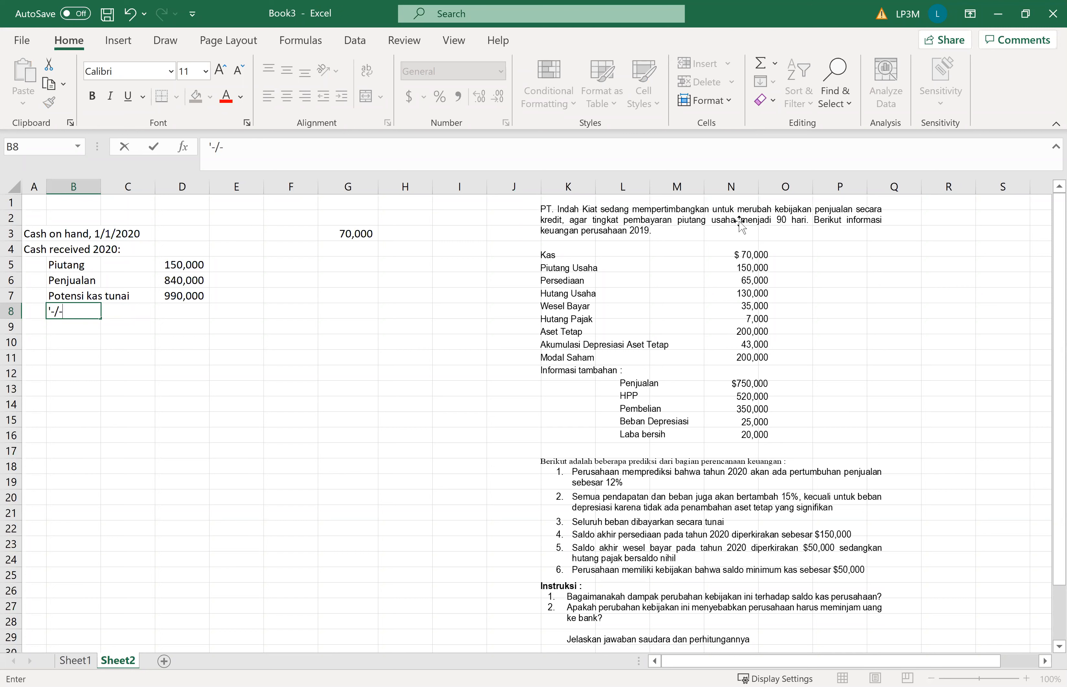
{"action": "type", "text": " AR 31/12/2019"}
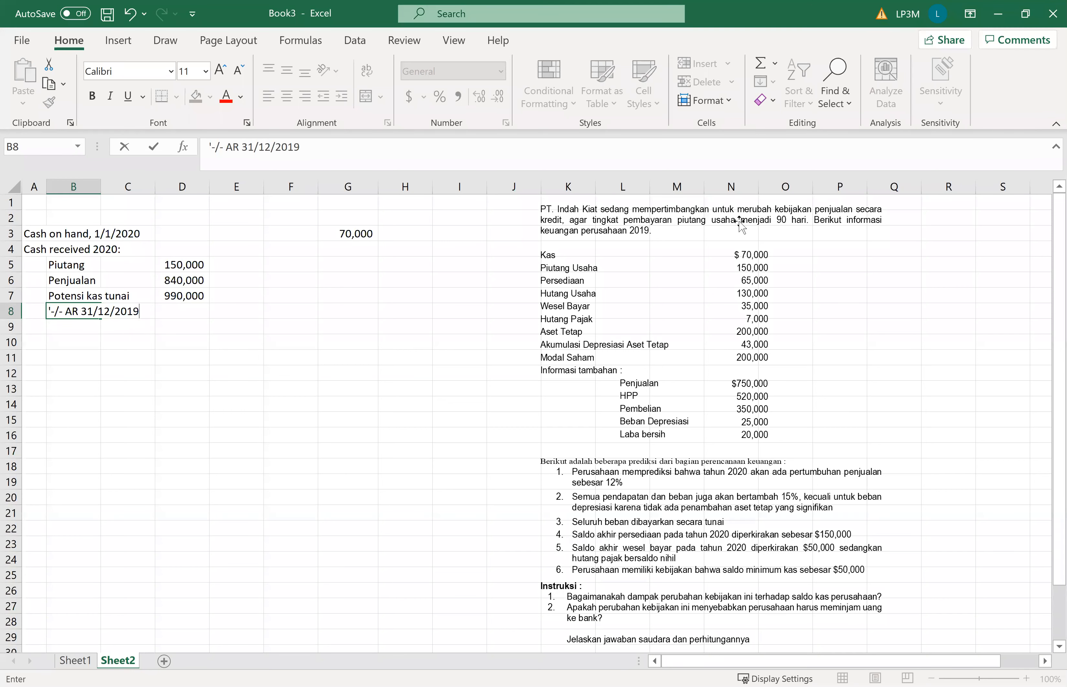
{"action": "key", "text": "Tab"}
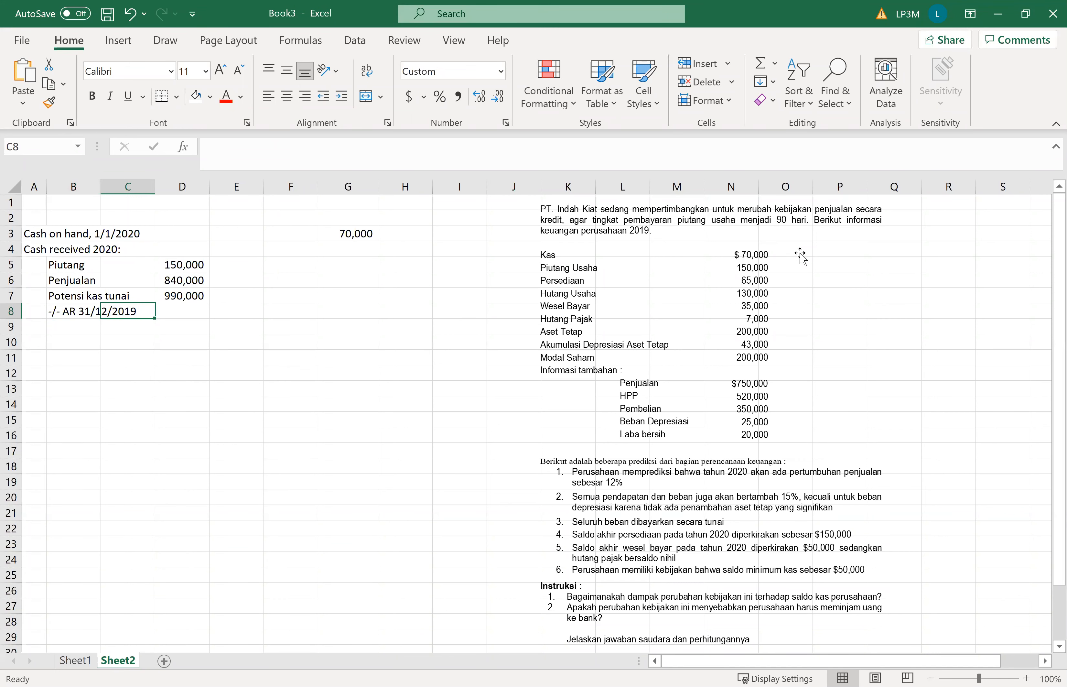
Calculate the receivables deduction in D8 from the 90-day policy with the formula =(90/360)*D6
{"action": "key", "text": "Tab"}
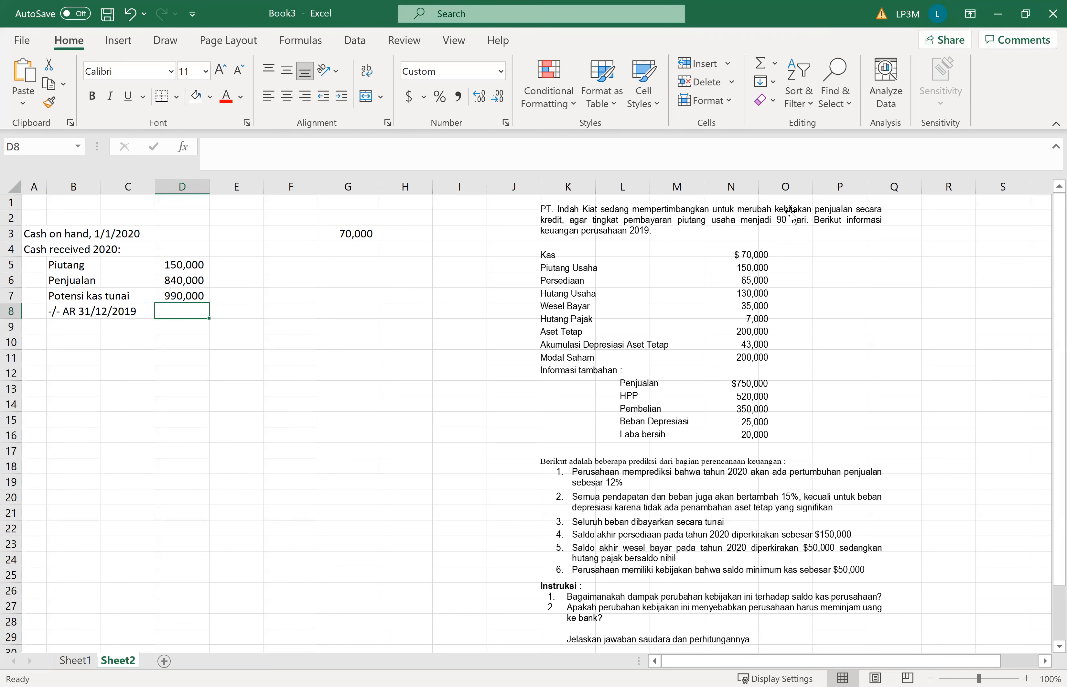
{"action": "type", "text": "="}
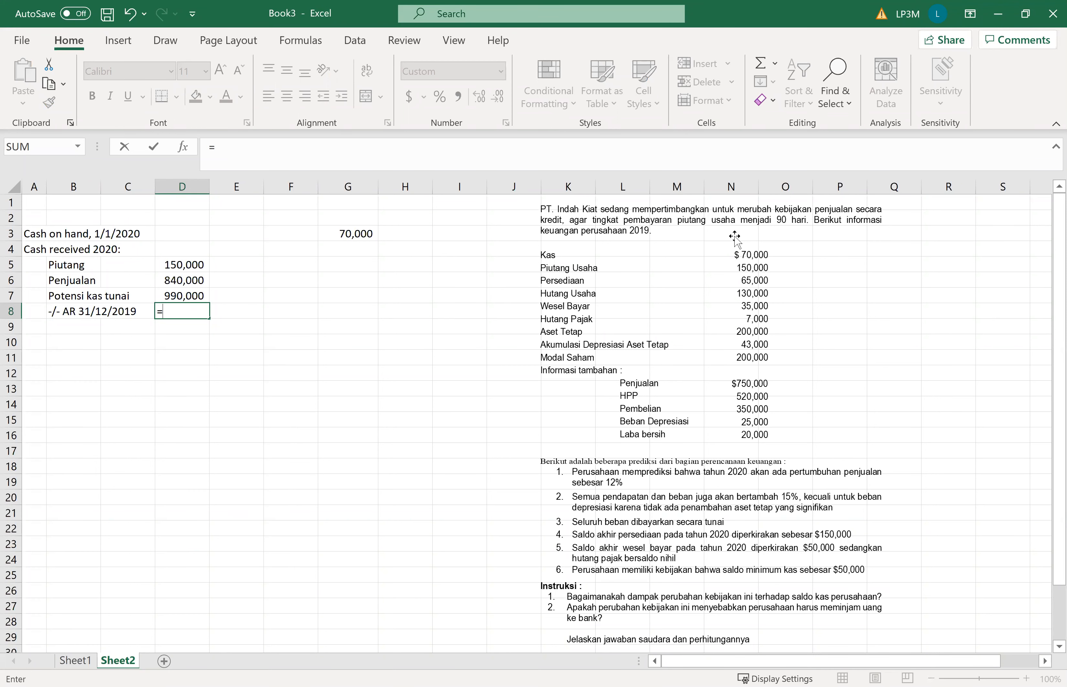
{"action": "type", "text": ")"}
{"action": "key", "text": "BackSpace"}
{"action": "type", "text": "(90/360)*"}
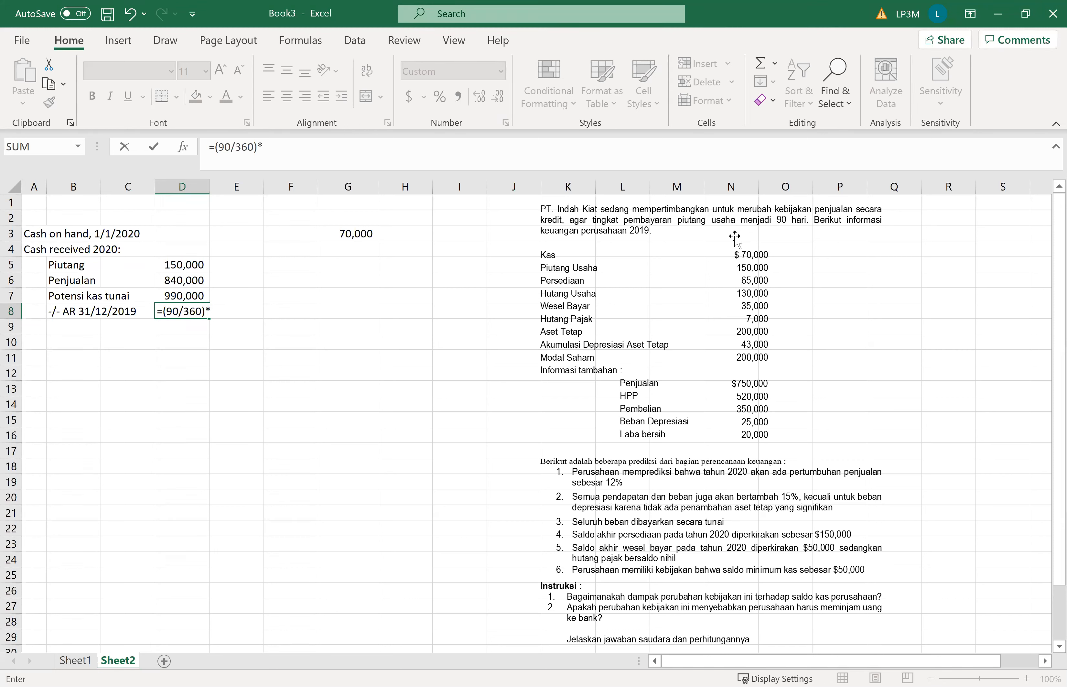
{"action": "key", "text": "Up"}
{"action": "key", "text": "Up"}
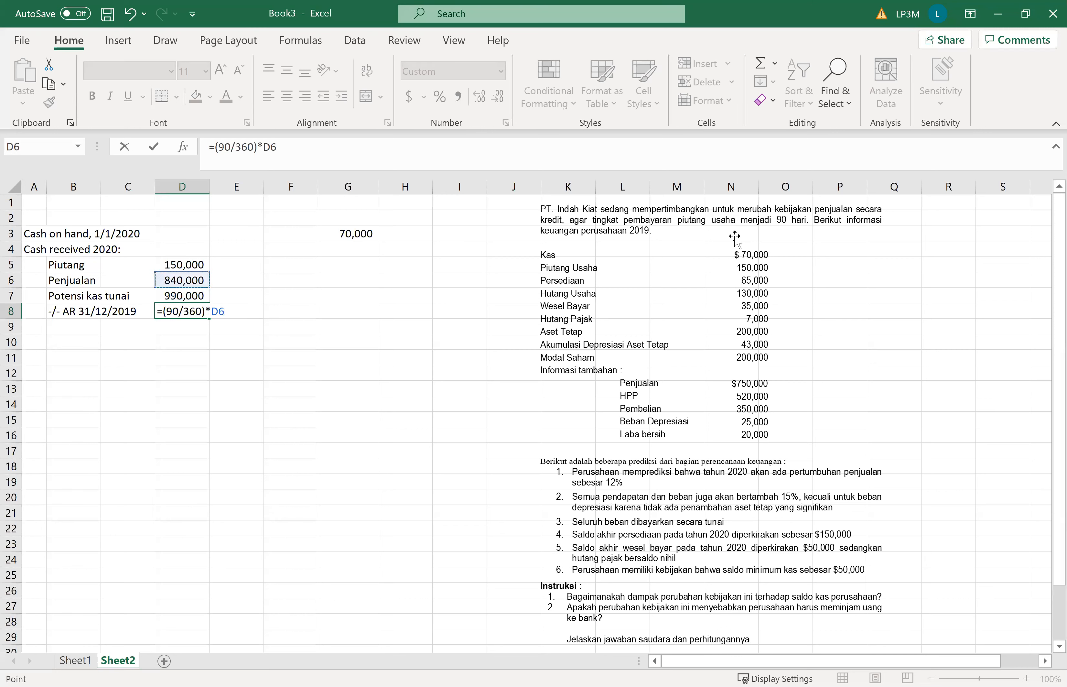
{"action": "key", "text": "Return"}
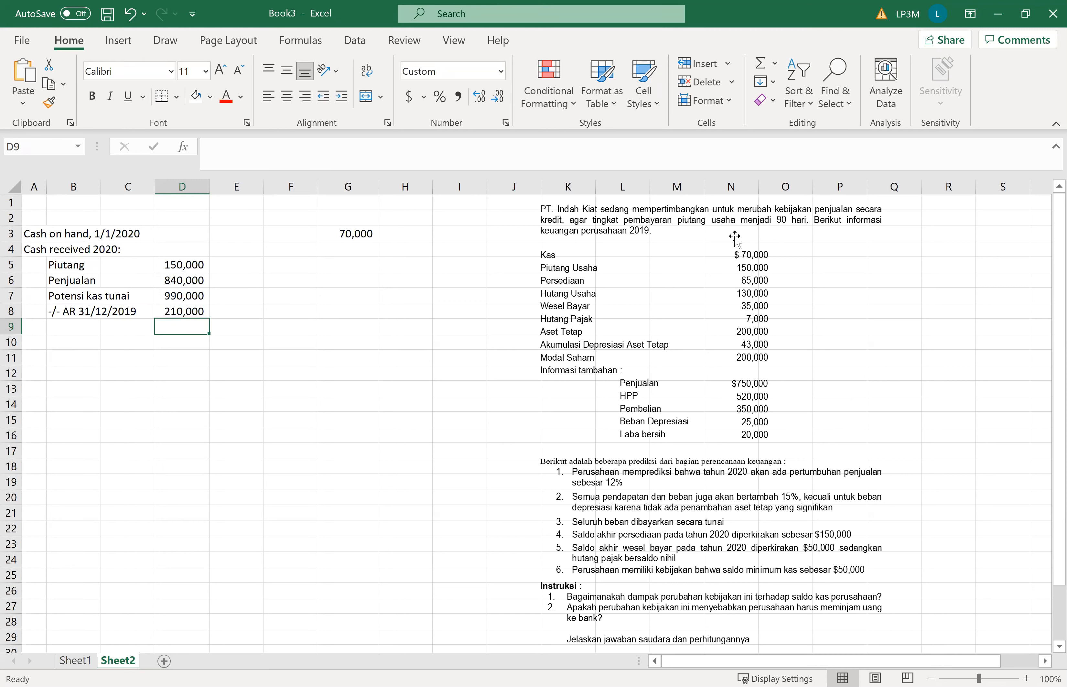
Calculate the cash received in G9 by subtracting the receivables from the potential cash, using the formula =D7-D8
{"action": "key", "text": "Right"}
{"action": "key", "text": "Right"}
{"action": "key", "text": "Right"}
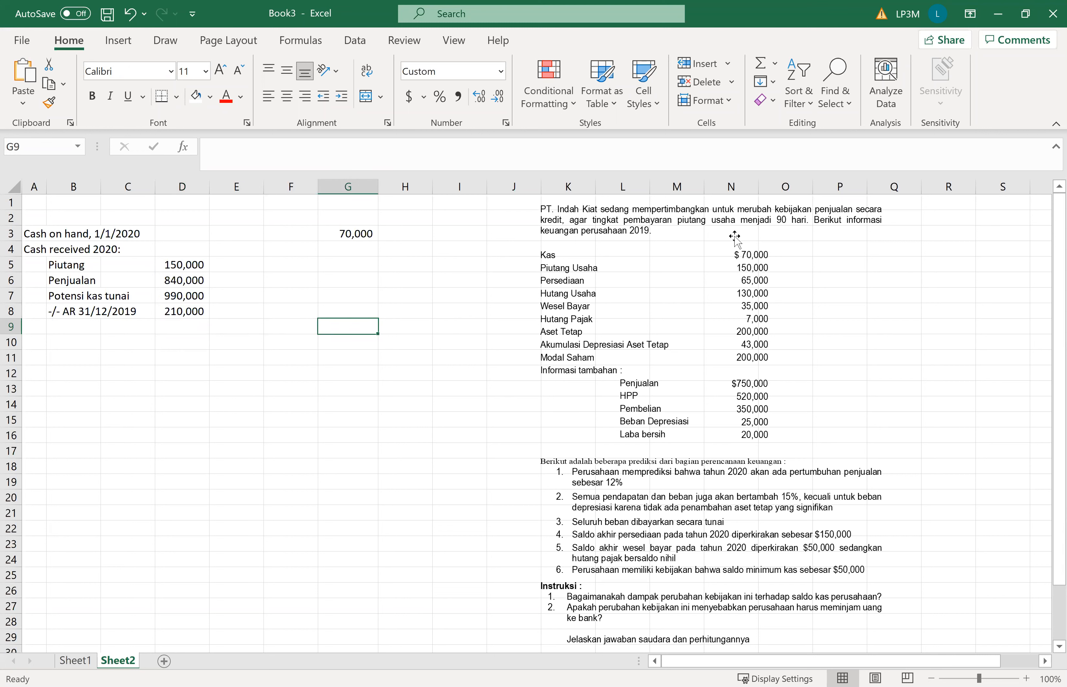
{"action": "type", "text": "="}
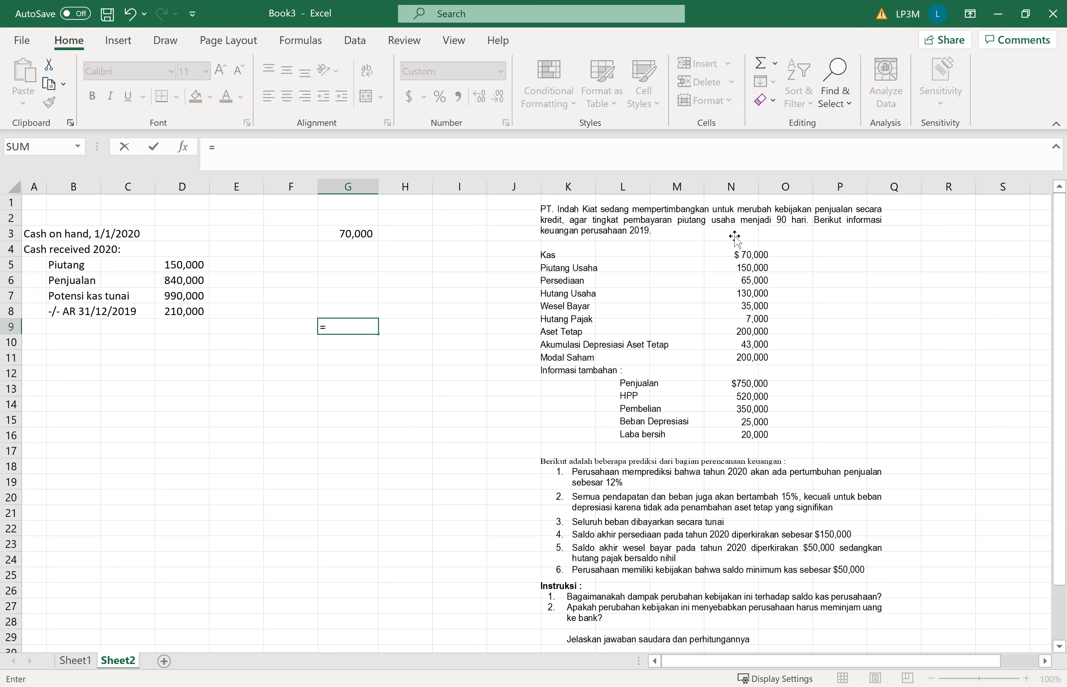
{"action": "key", "text": "Left"}
{"action": "key", "text": "Left"}
{"action": "key", "text": "Left"}
{"action": "key", "text": "Left"}
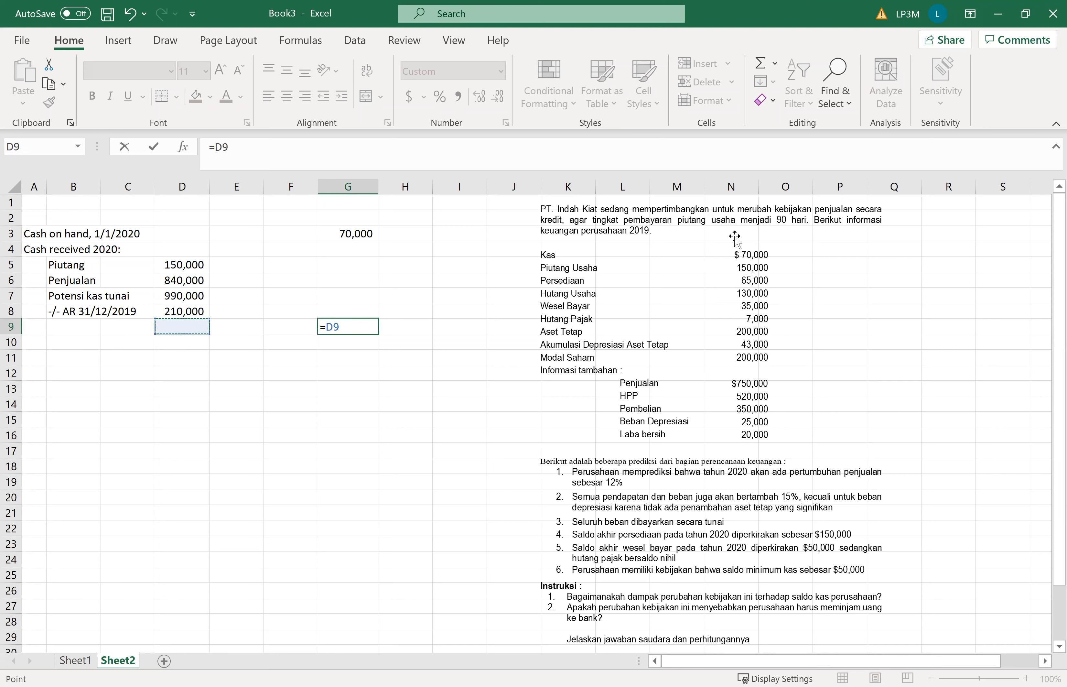
{"action": "key", "text": "Right"}
{"action": "key", "text": "Up"}
{"action": "key", "text": "Up"}
{"action": "type", "text": "-"}
{"action": "key", "text": "Up"}
{"action": "key", "text": "Left"}
{"action": "key", "text": "Left"}
{"action": "key", "text": "Left"}
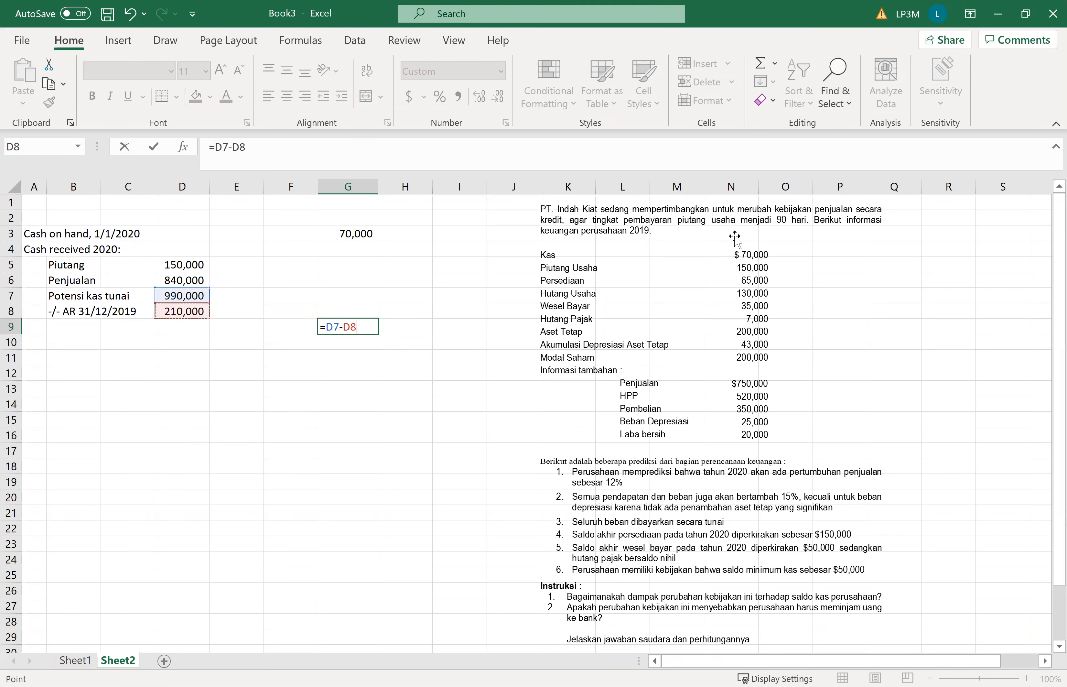
{"action": "key", "text": "Return"}
Enter the label "Kas tersedia" in B9
{"action": "key", "text": "Left"}
{"action": "key", "text": "Left"}
{"action": "key", "text": "Up"}
{"action": "key", "text": "Left"}
{"action": "key", "text": "Left"}
{"action": "key", "text": "Left"}
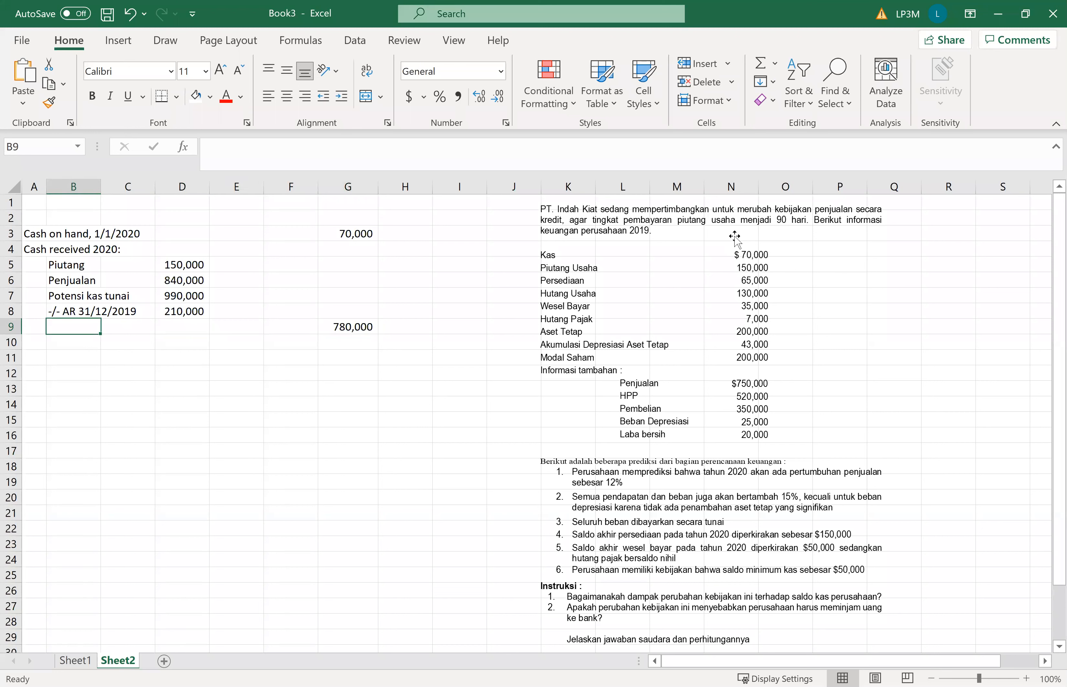
{"action": "type", "text": "Kas tersedia"}
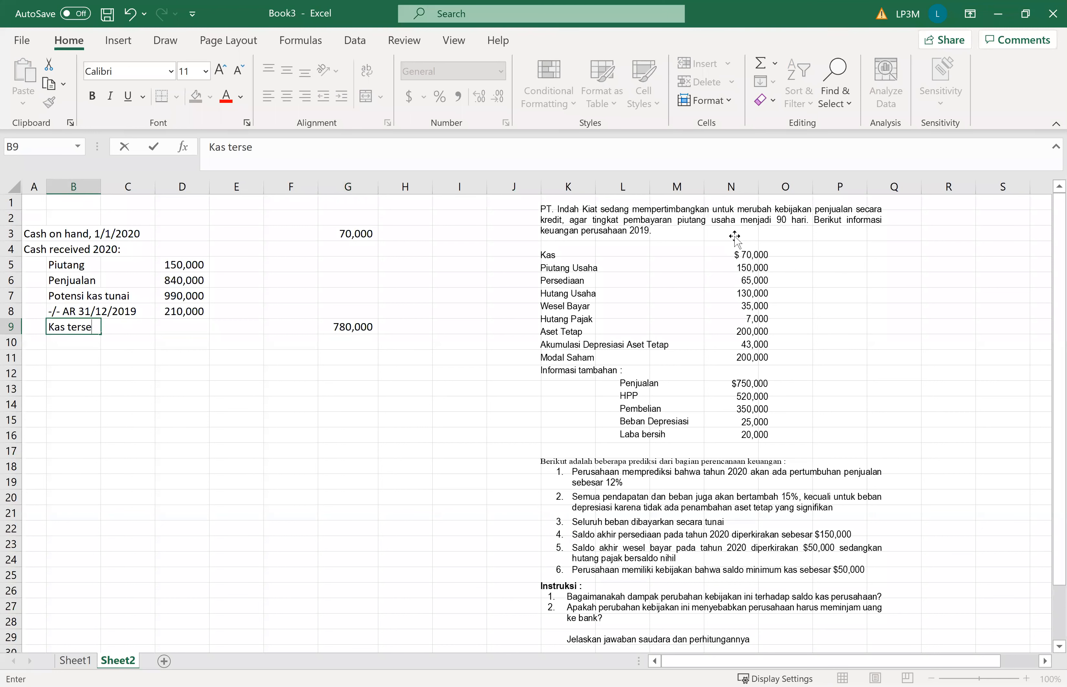
{"action": "key", "text": "Return"}
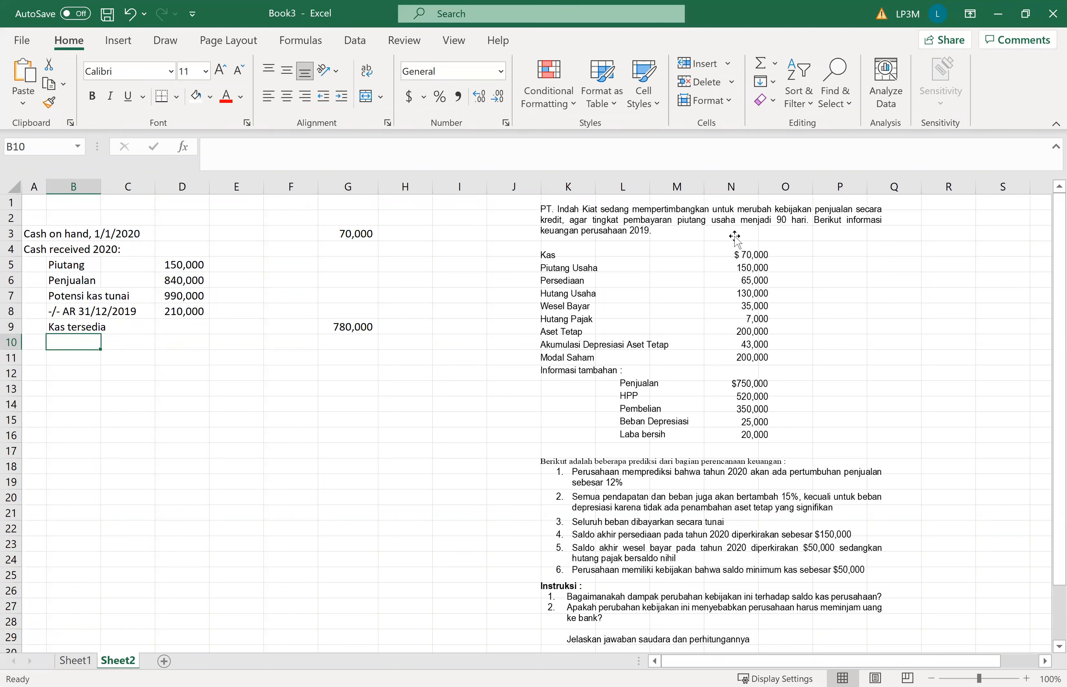
Move the "Kas tersedia" label down one row to B10 and select G10 in the same row
{"action": "key", "text": "Up"}
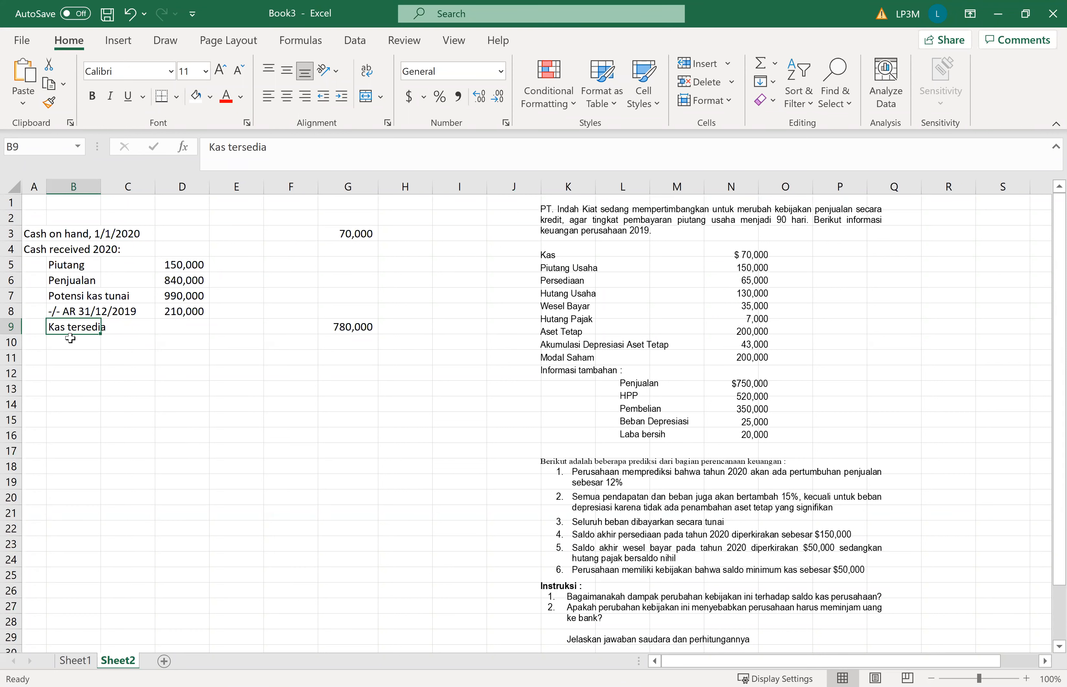
{"action": "left_click_drag", "start_coordinate": [75, 339], "coordinate": [79, 354]}
{"action": "left_click", "coordinate": [344, 343]}
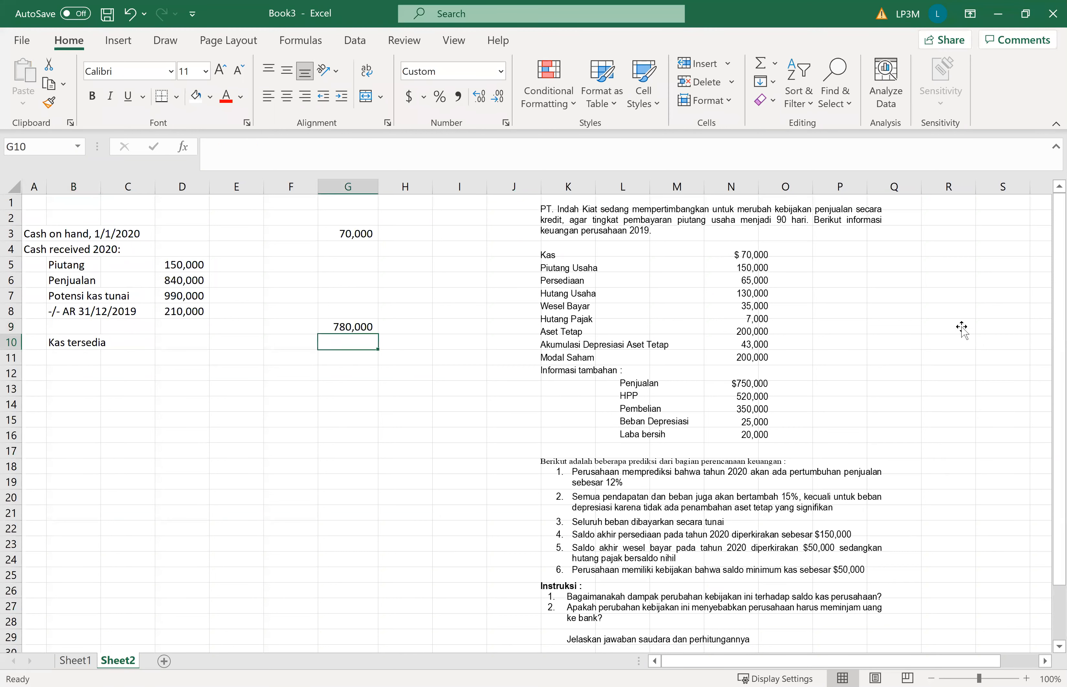
Calculate the available cash in G10 by adding opening cash and cash received with the formula =G3+G9
{"action": "type", "text": "="}
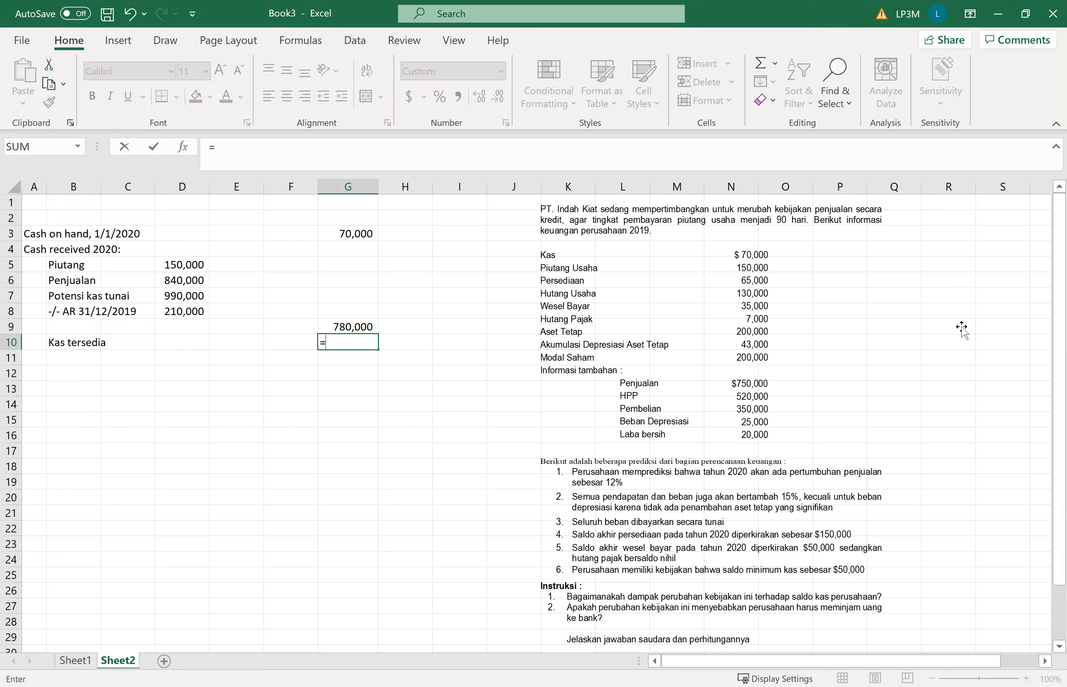
{"action": "key", "text": "Up"}
{"action": "key", "text": "Up"}
{"action": "key", "text": "Up"}
{"action": "key", "text": "Up"}
{"action": "key", "text": "Up"}
{"action": "key", "text": "Up"}
{"action": "key", "text": "Up"}
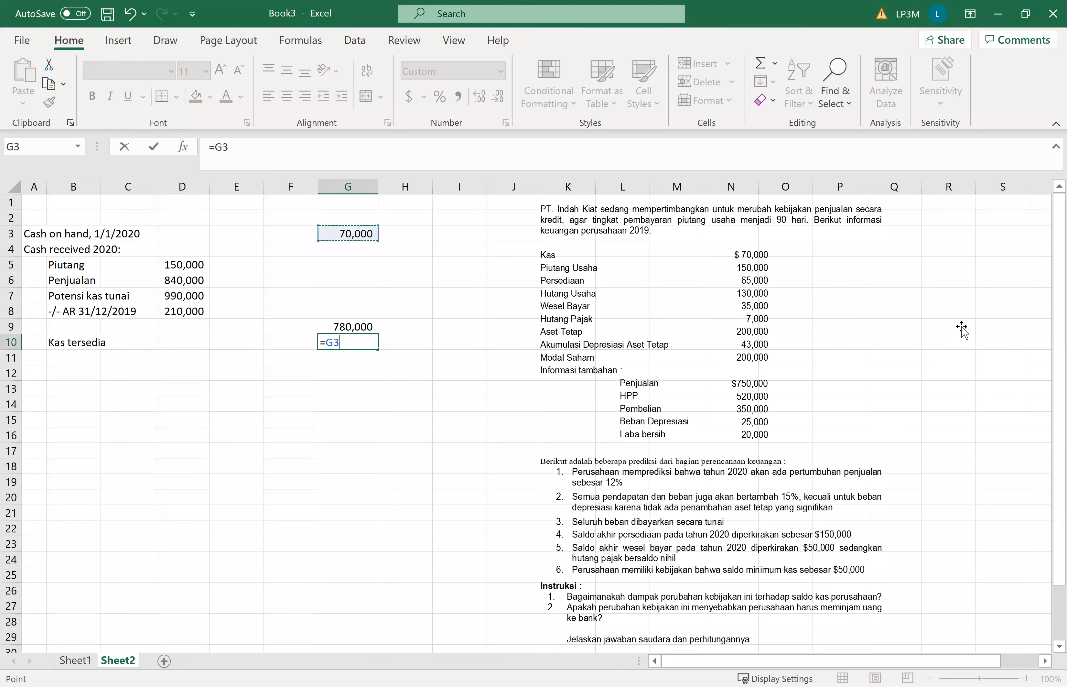
{"action": "type", "text": "+"}
{"action": "key", "text": "Up"}
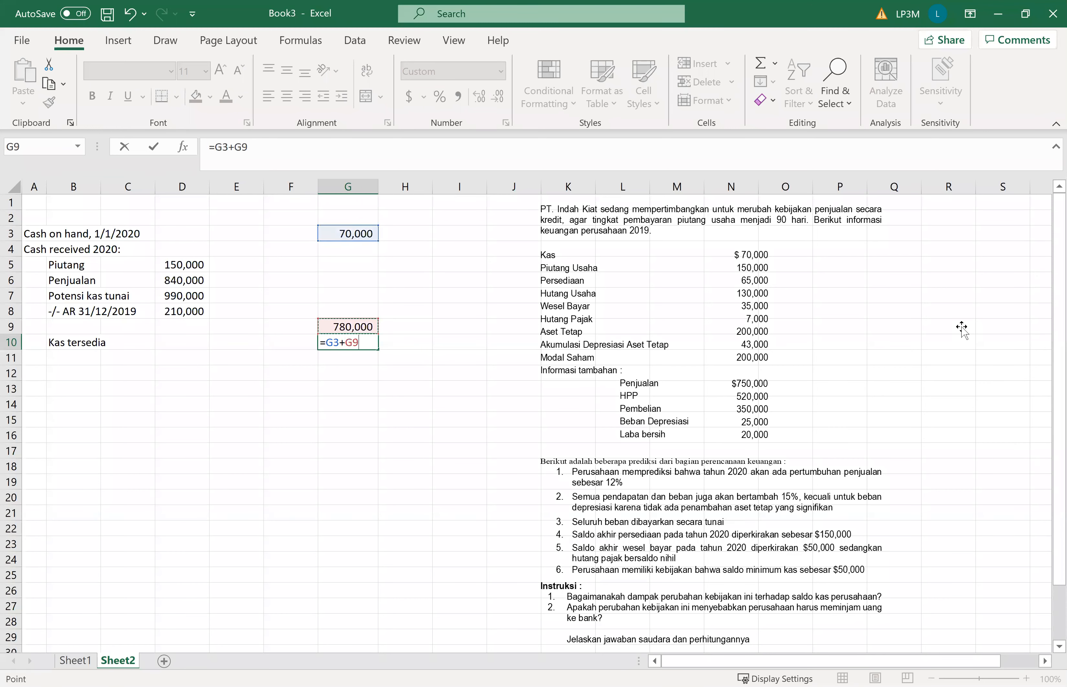
{"action": "key", "text": "Return"}
Add a bottom border under the cash received amount in G9
{"action": "key", "text": "Up"}
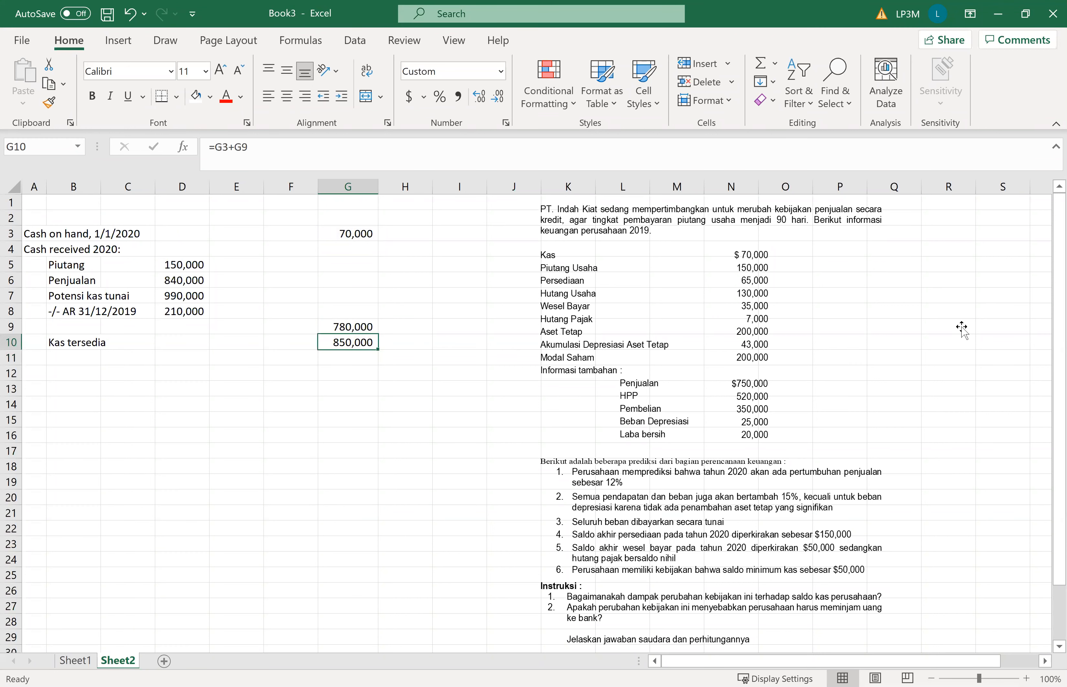
{"action": "key", "text": "Up"}
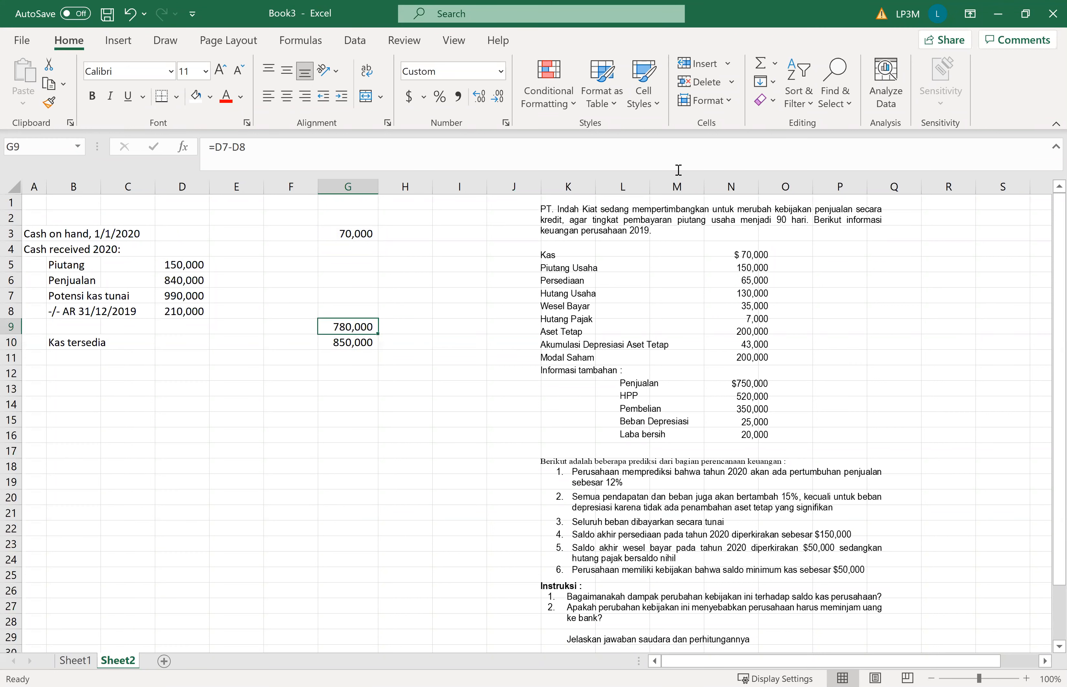
{"action": "left_click", "coordinate": [166, 97]}
{"action": "left_click", "coordinate": [502, 452]}
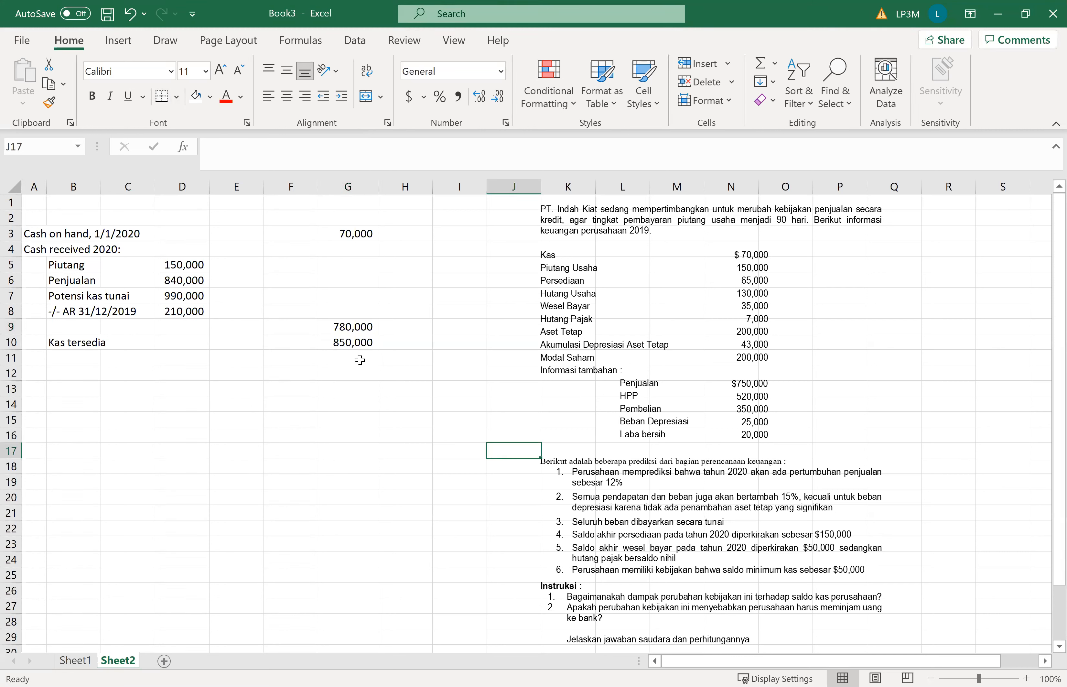
Make the available cash amount in G10 and its label "Kas tersedia" in B10 bold
{"action": "left_click", "coordinate": [352, 343]}
{"action": "left_click", "coordinate": [93, 97]}
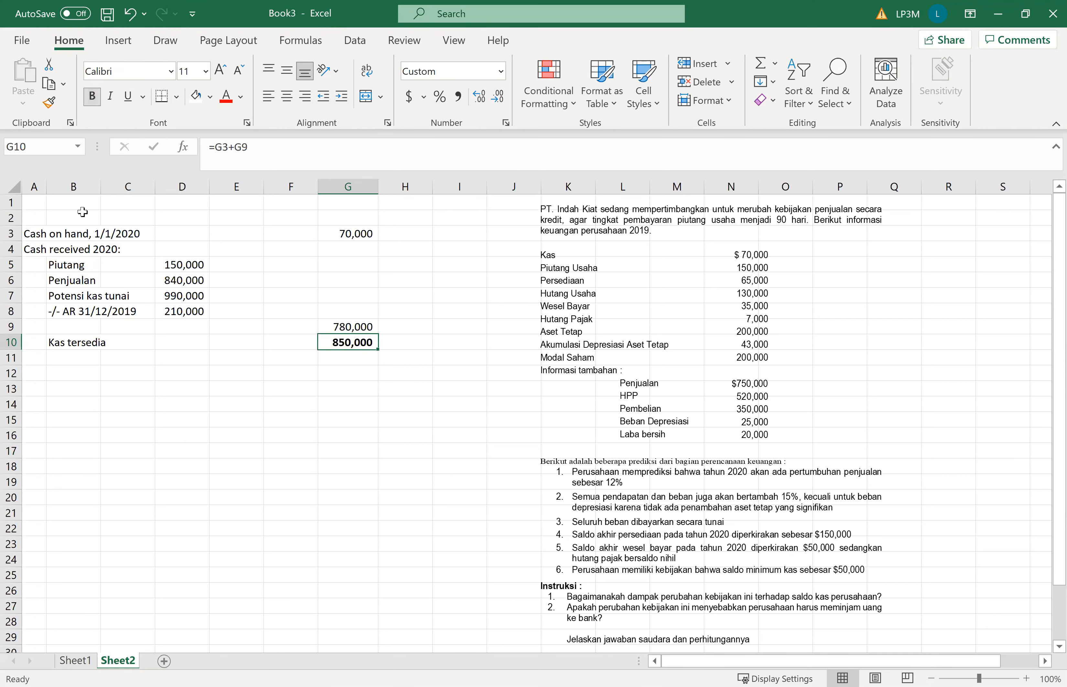
{"action": "left_click", "coordinate": [67, 345]}
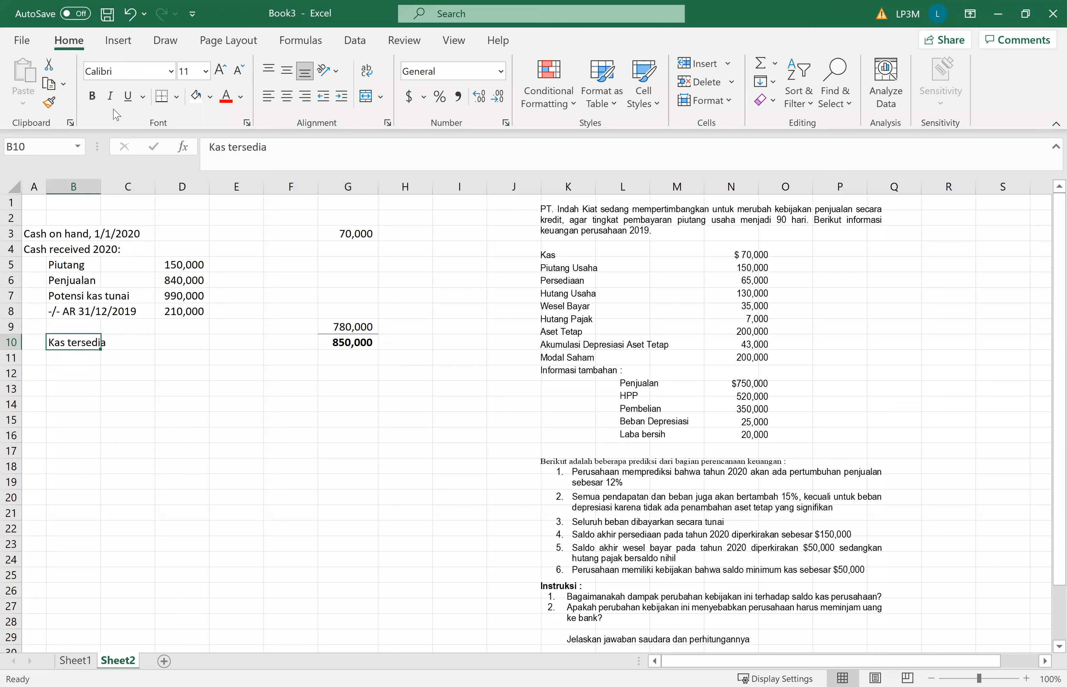
{"action": "left_click", "coordinate": [93, 97]}
{"action": "left_click", "coordinate": [362, 449]}
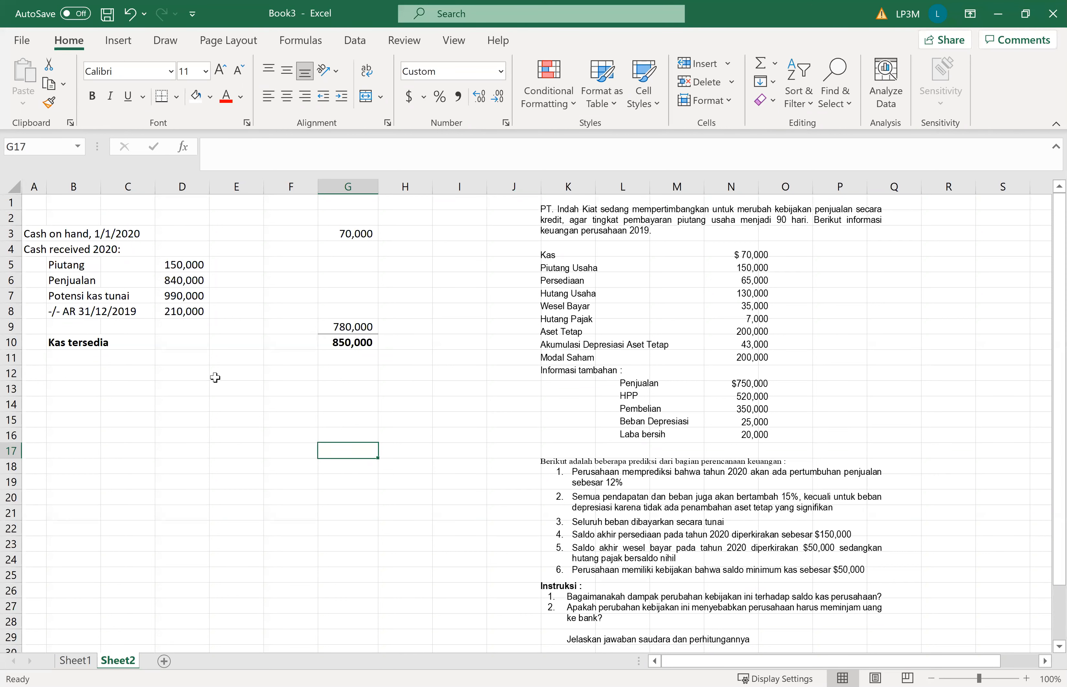
Add bottom borders under the sales amount in D6 and the receivables deduction in D8
{"action": "left_click", "coordinate": [177, 280]}
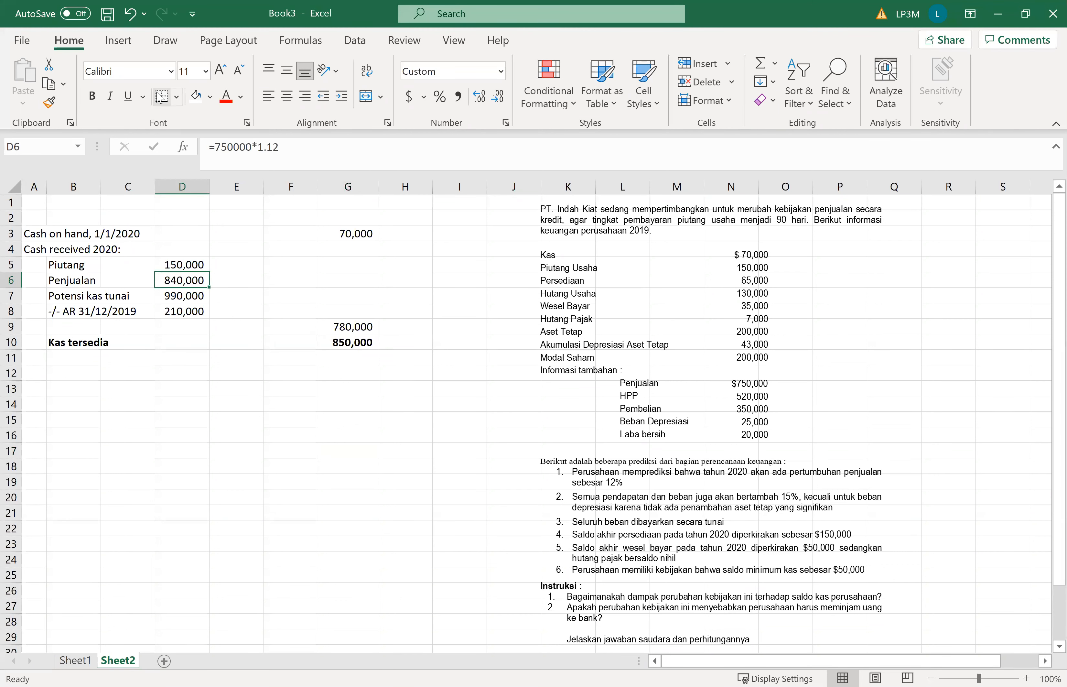
{"action": "left_click", "coordinate": [167, 316]}
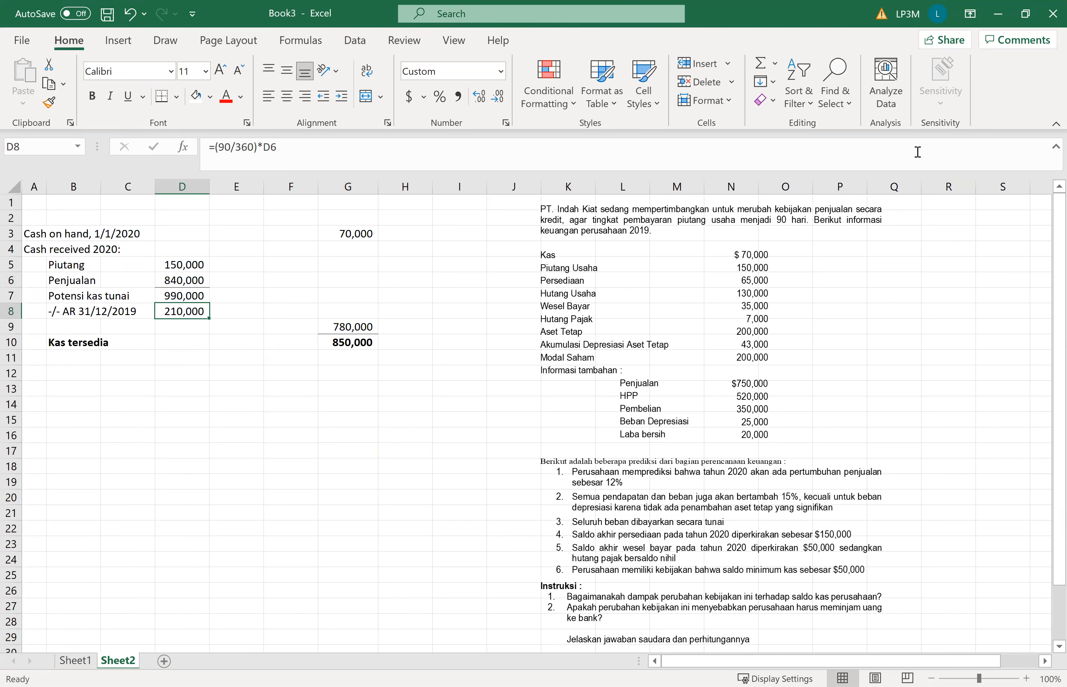
{"action": "left_click", "coordinate": [501, 445]}
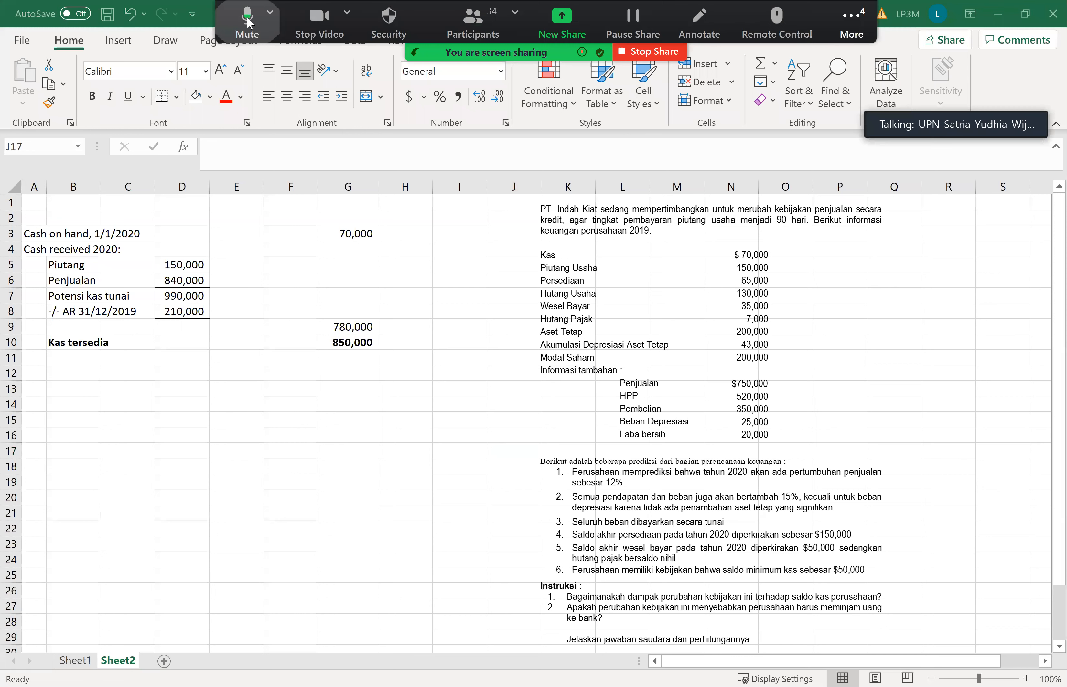
{"action": "left_click", "coordinate": [250, 24]}
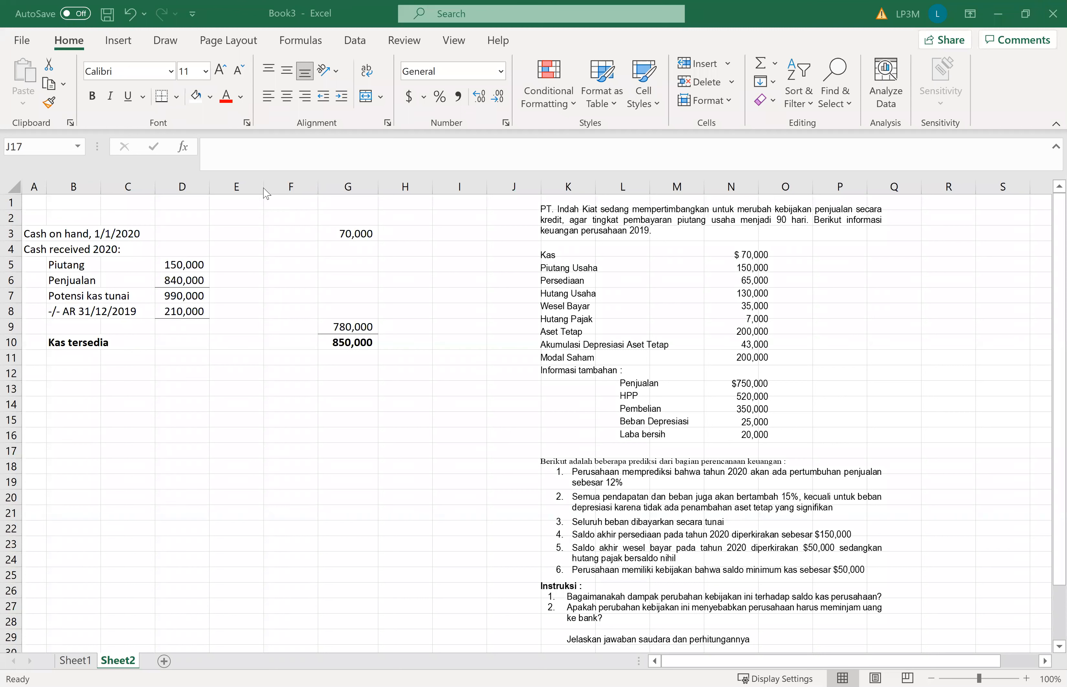
Narrow columns E and F and enter the section heading "Disburshment cash" in A12
{"action": "mouse_move", "coordinate": [263, 187]}
{"action": "left_mouse_down"}
{"action": "mouse_move", "coordinate": [240, 187]}
{"action": "mouse_move", "coordinate": [274, 187]}
{"action": "left_mouse_up"}
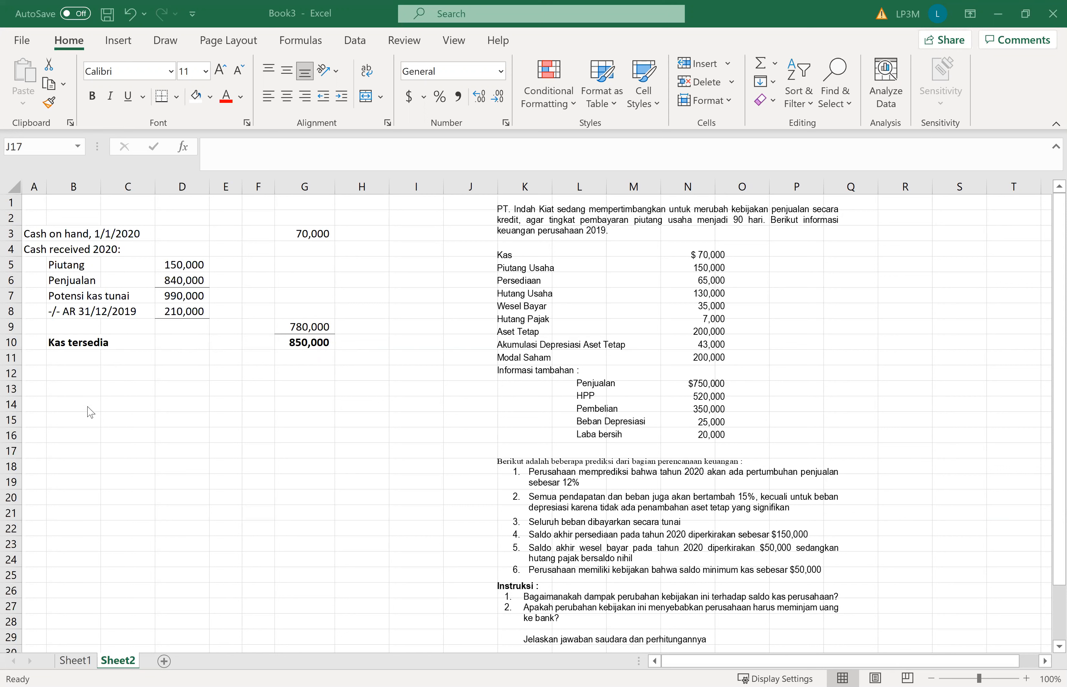
{"action": "left_click", "coordinate": [35, 374]}
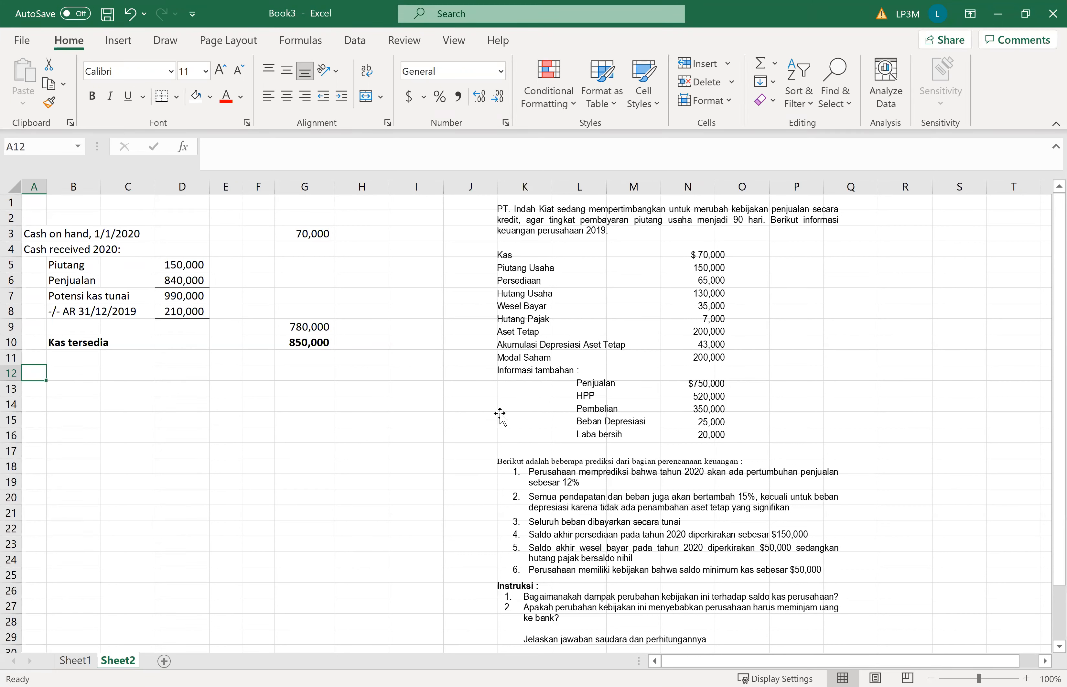
{"action": "type", "text": "Disburshment"}
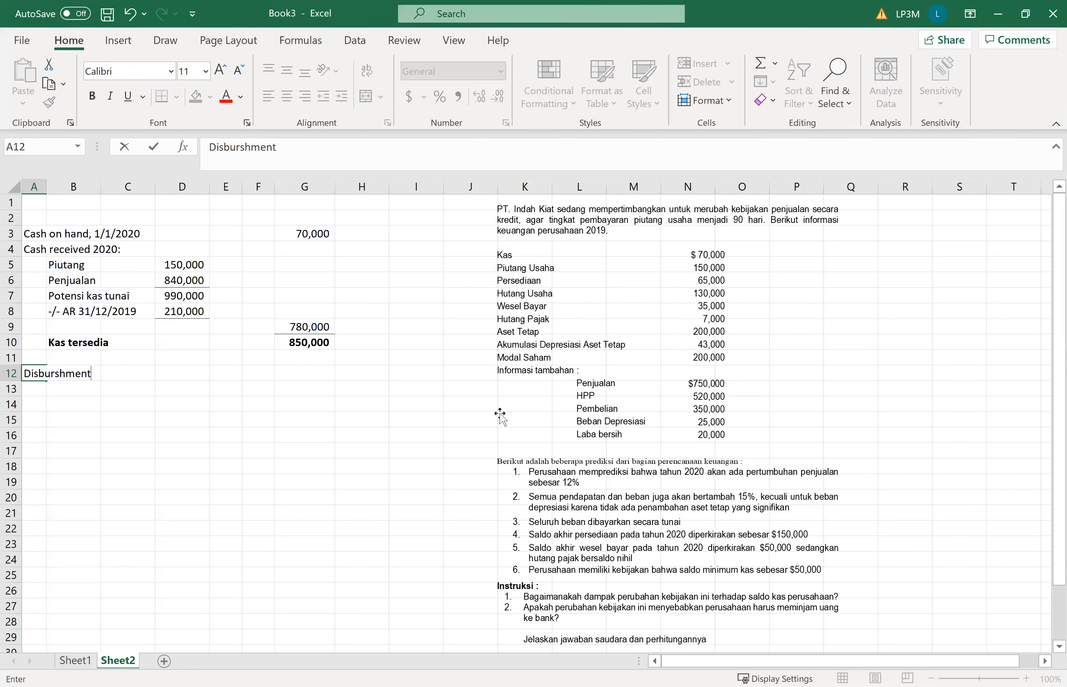
{"action": "type", "text": "cash"}
{"action": "key", "text": "Return"}
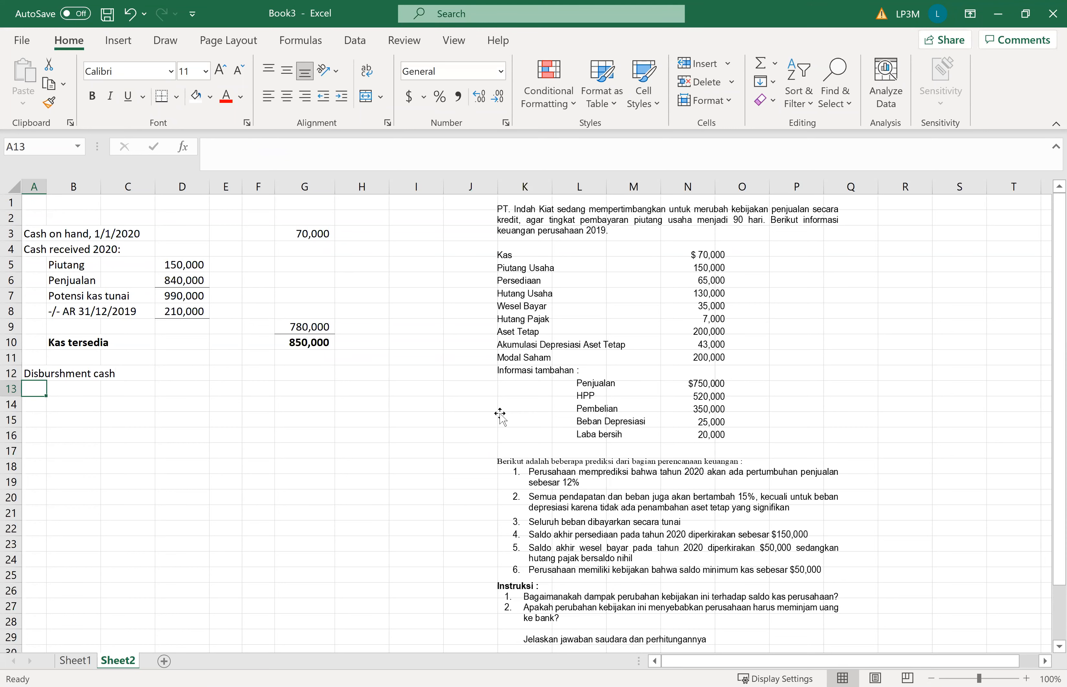
Enter the label "AP 1/1/2020" in B13 and its amount of 130,000 in D13
{"action": "key", "text": "Right"}
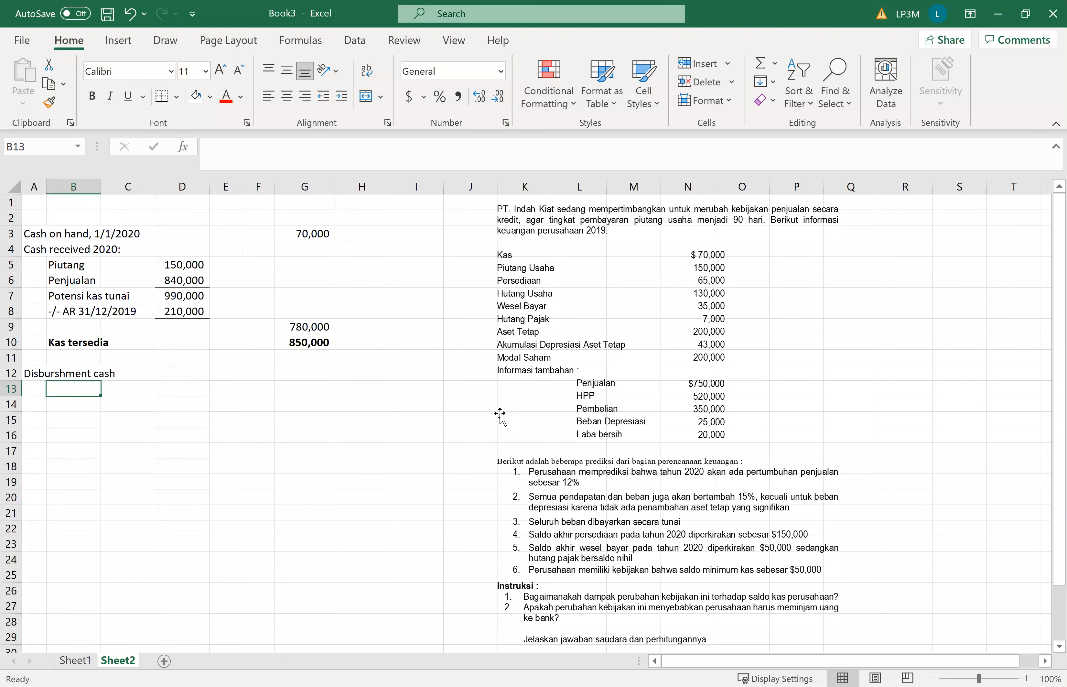
{"action": "type", "text": "AP"}
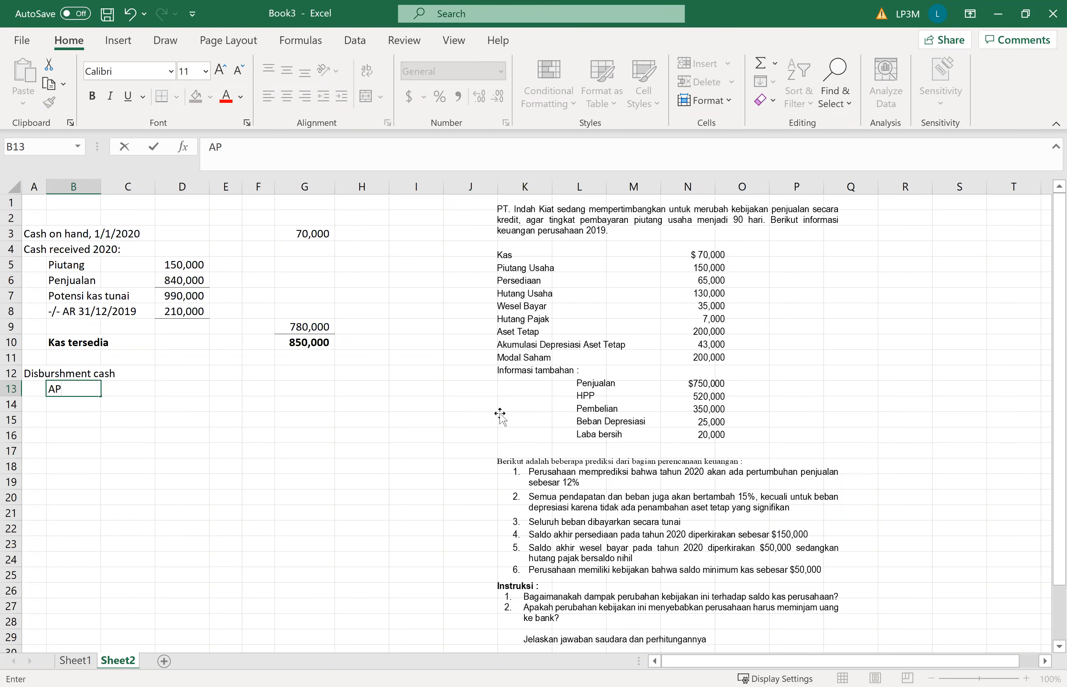
{"action": "type", "text": " 1/1/2020"}
{"action": "key", "text": "Tab"}
{"action": "key", "text": "Tab"}
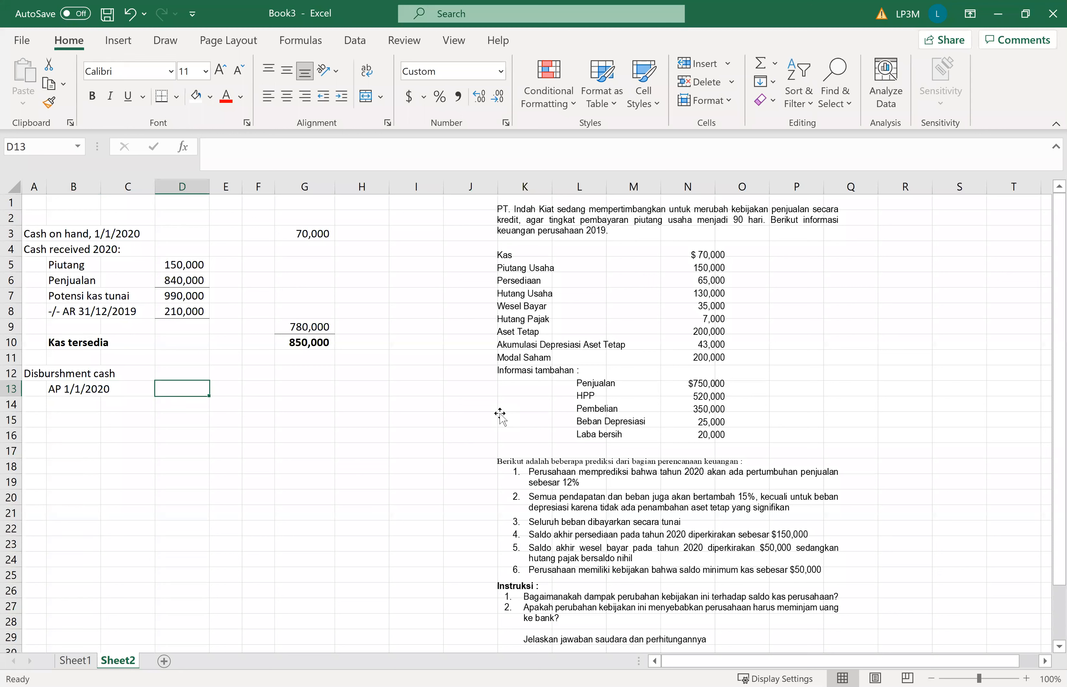
{"action": "type", "text": "130,000"}
{"action": "key", "text": "Return"}
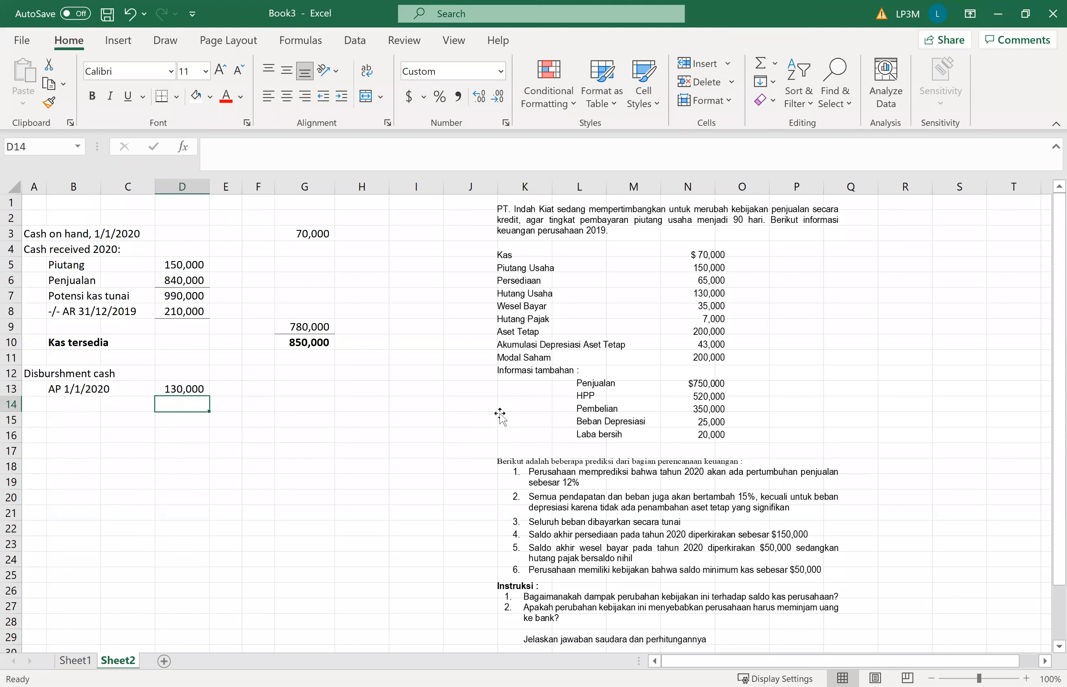
Enter the label "Pembelian" in B14, under the opening accounts payable line
{"action": "key", "text": "Left"}
{"action": "key", "text": "Left"}
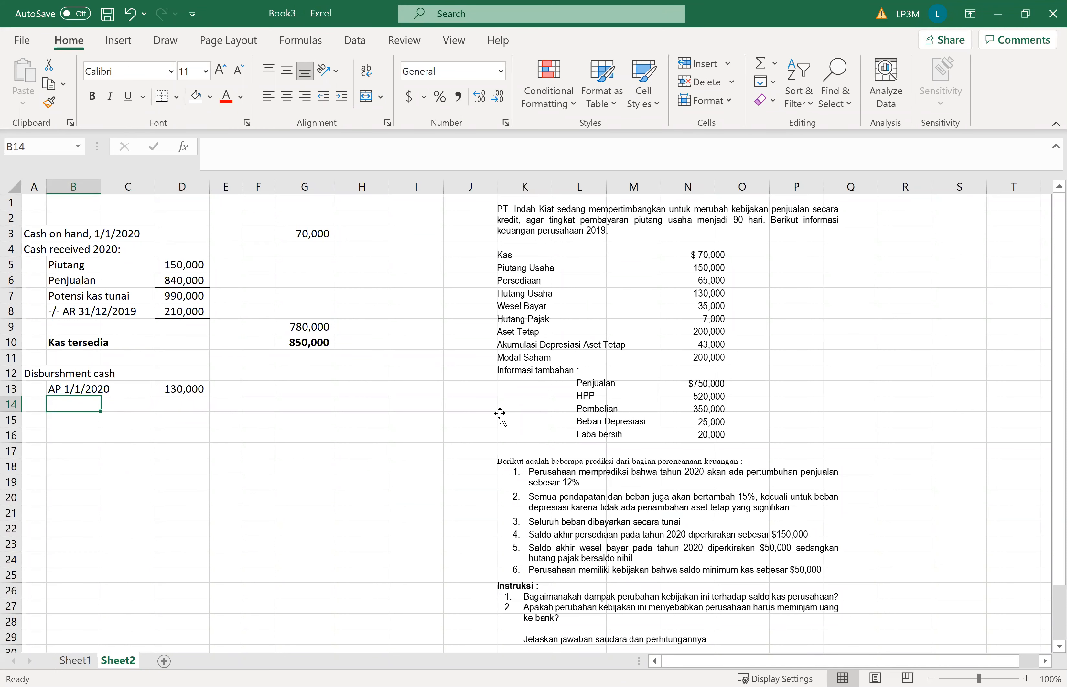
{"action": "type", "text": "Pembelian"}
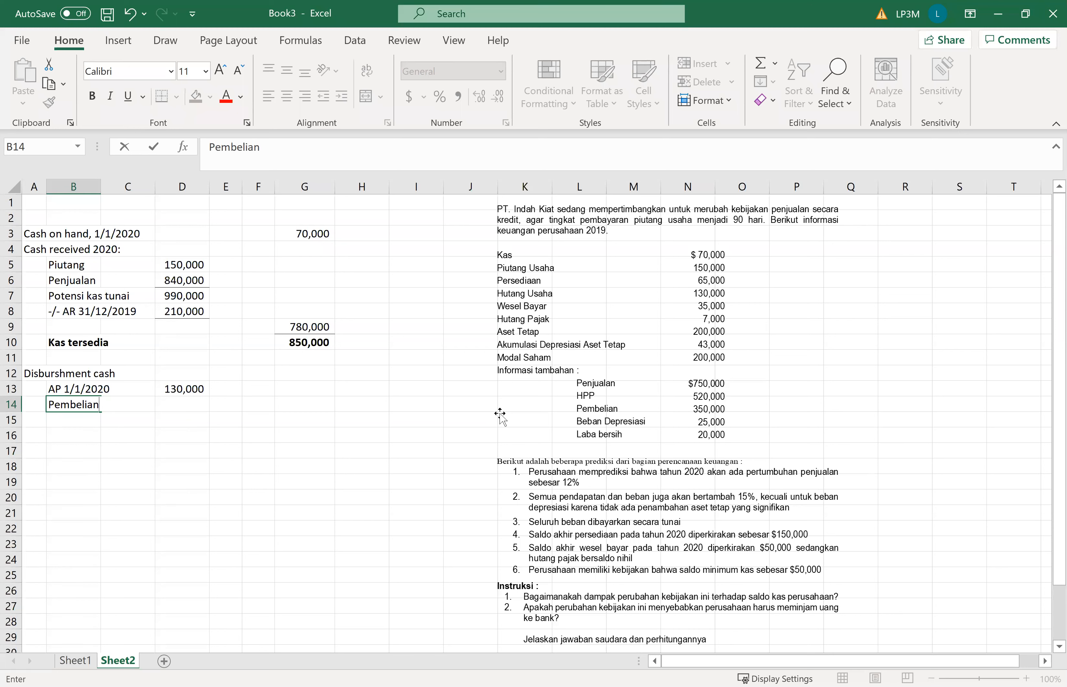
{"action": "key", "text": "Tab"}
{"action": "key", "text": "Tab"}
{"action": "key", "text": "Tab"}
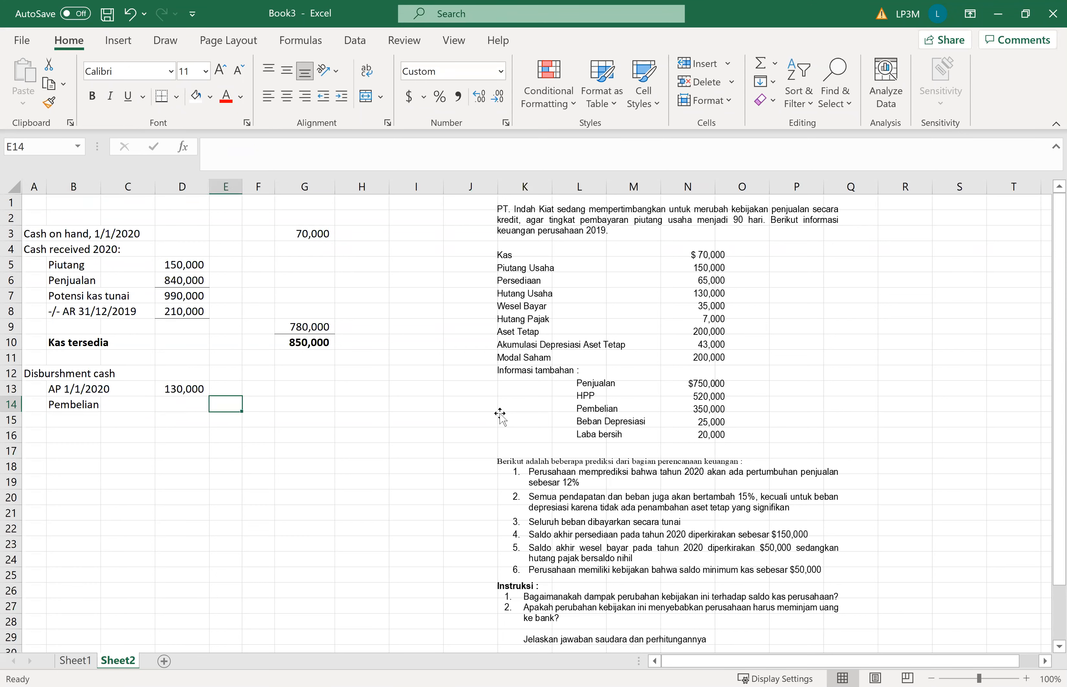
Move the problem text picture over to start near column N and enter the heading "Pembelian:" in I14
{"action": "left_click_drag", "start_coordinate": [600, 274], "coordinate": [774, 267]}
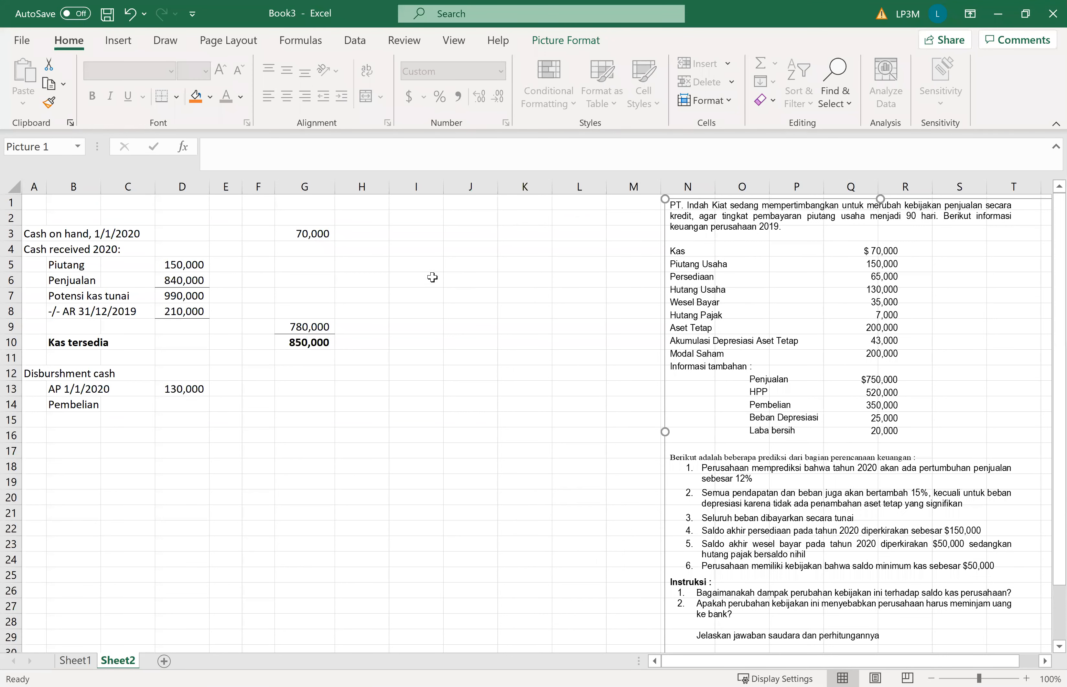
{"action": "left_click", "coordinate": [419, 404]}
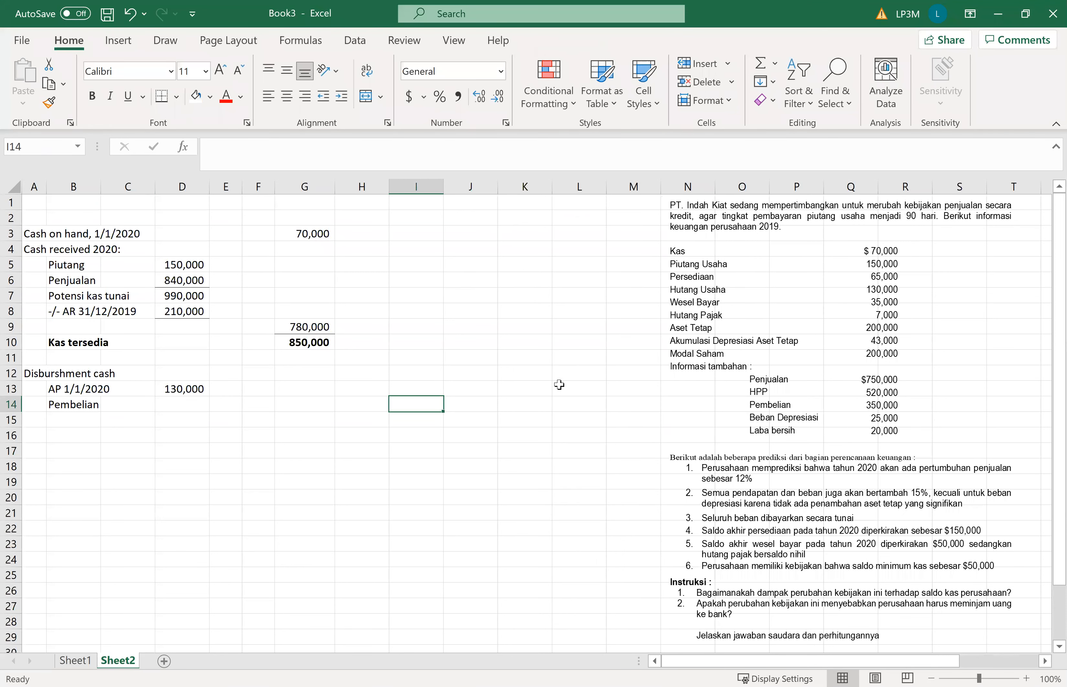
{"action": "type", "text": "Pembelian"}
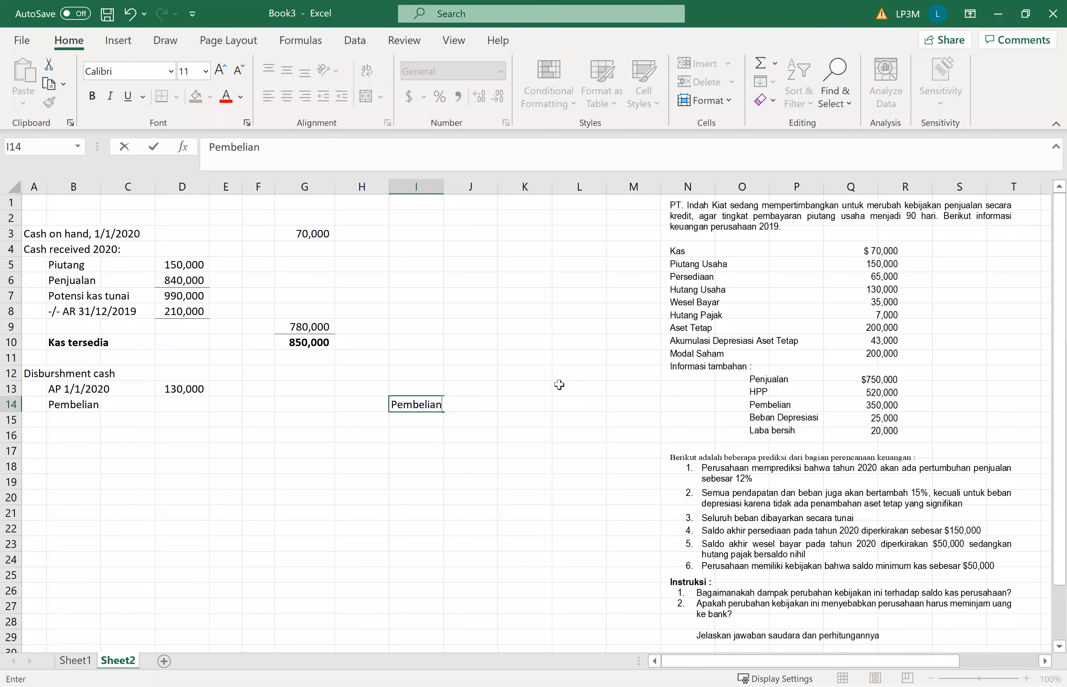
{"action": "type", "text": ":"}
{"action": "left_click", "coordinate": [531, 486]}
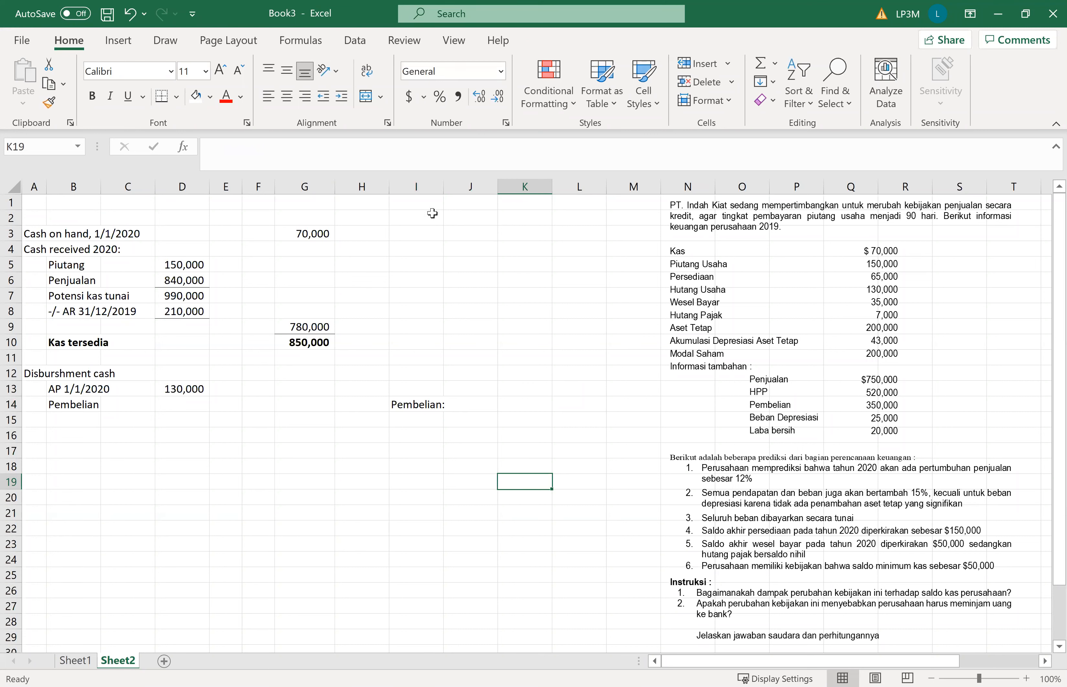
Narrow column I and enter the label "HPP thn 2020" in J15 under the purchases heading
{"action": "left_click_drag", "start_coordinate": [443, 186], "coordinate": [410, 186]}
{"action": "left_click", "coordinate": [438, 418]}
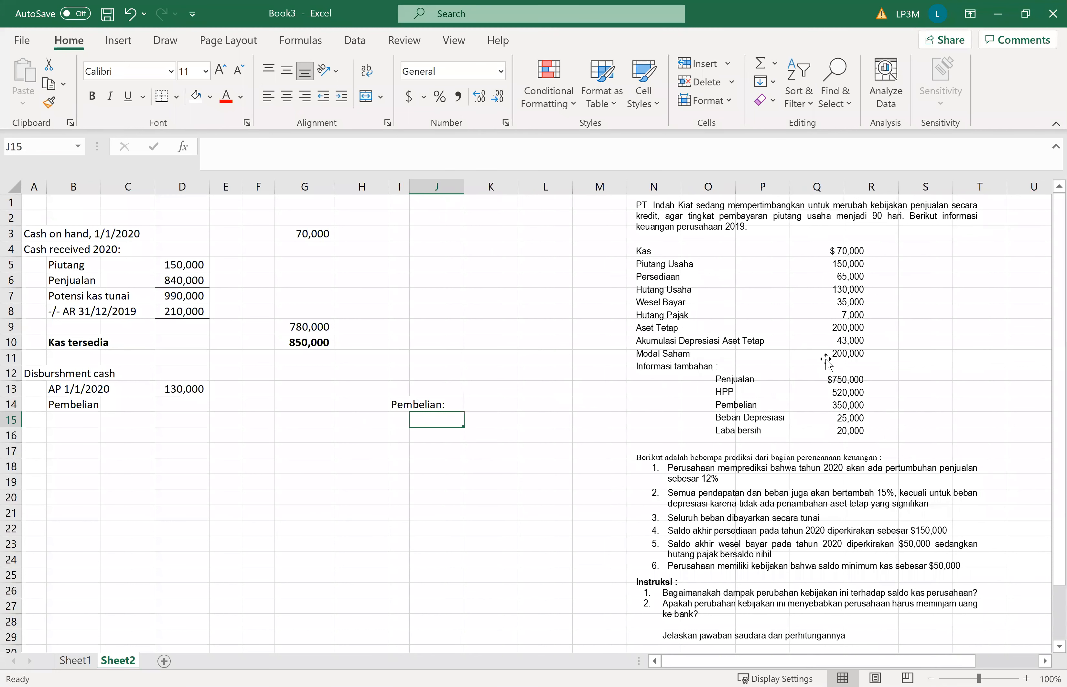
{"action": "type", "text": "HPP t"}
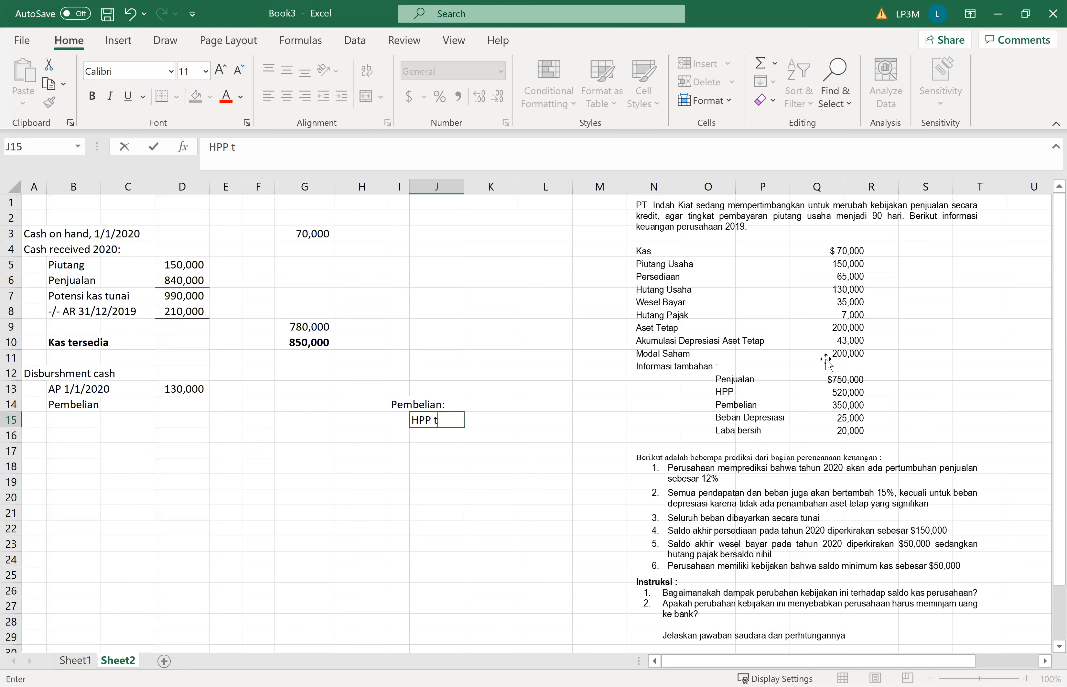
{"action": "type", "text": "hn 2020"}
{"action": "key", "text": "Tab"}
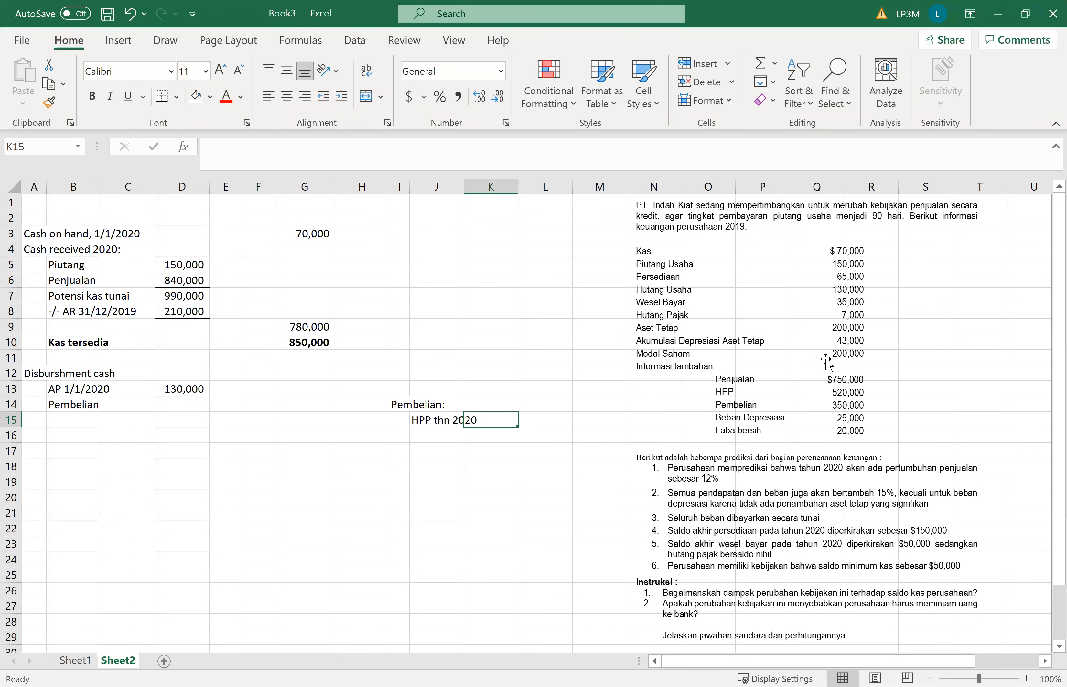
Calculate the 2020 cost of goods sold in L15 with 12% growth, using the formula =520000*1.12
{"action": "key", "text": "Tab"}
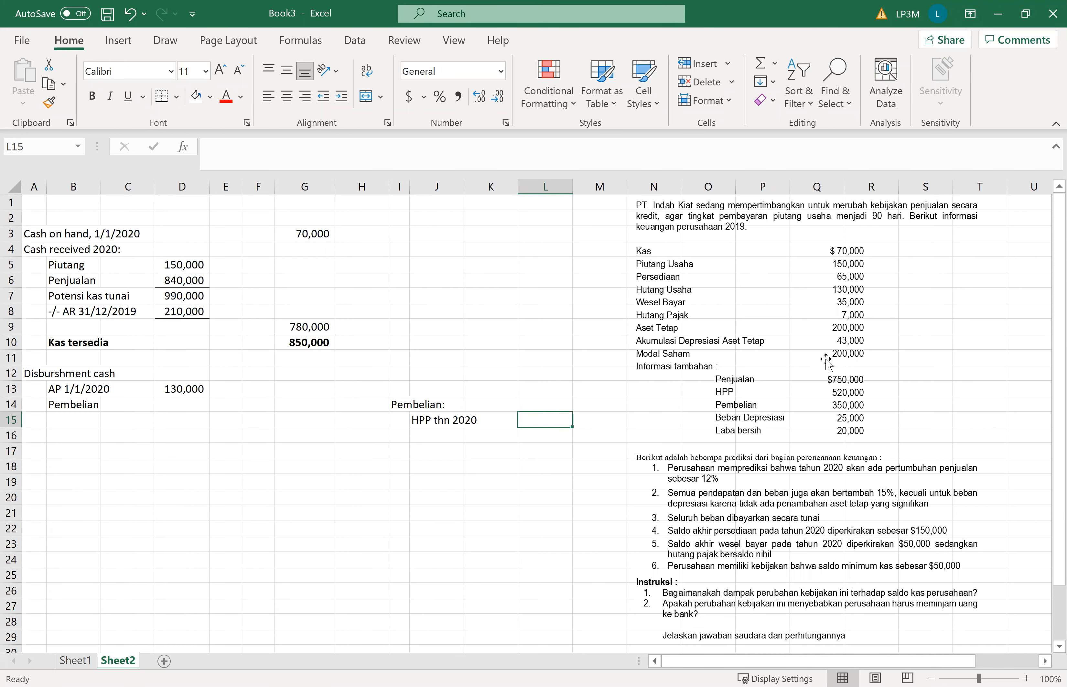
{"action": "type", "text": "="}
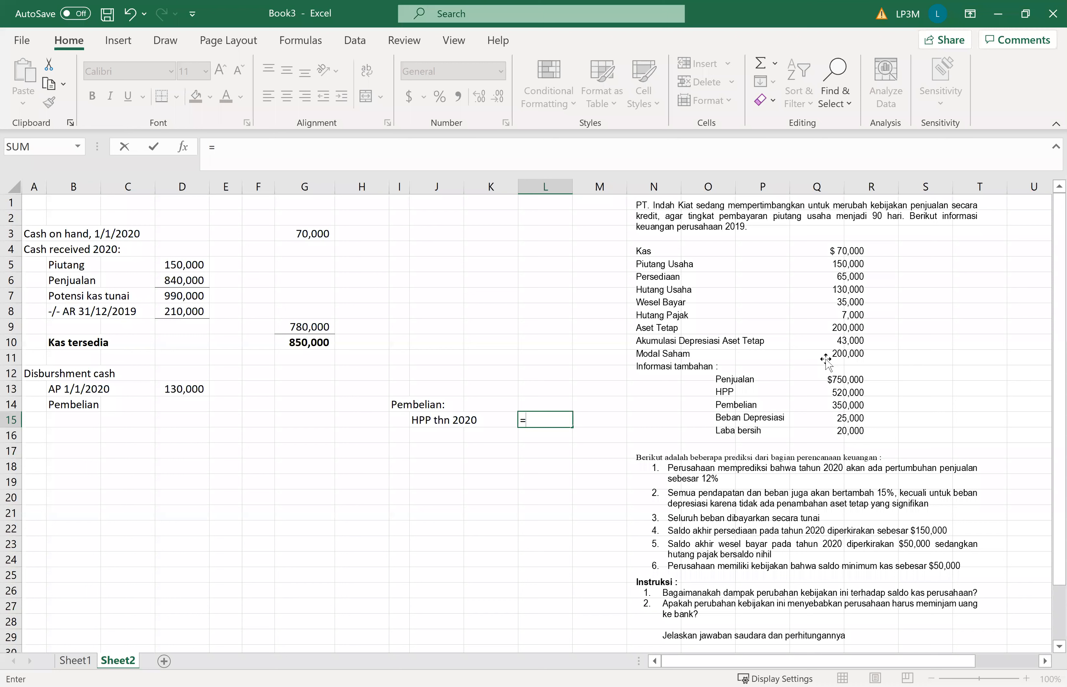
{"action": "type", "text": "520000"}
{"action": "type", "text": "*"}
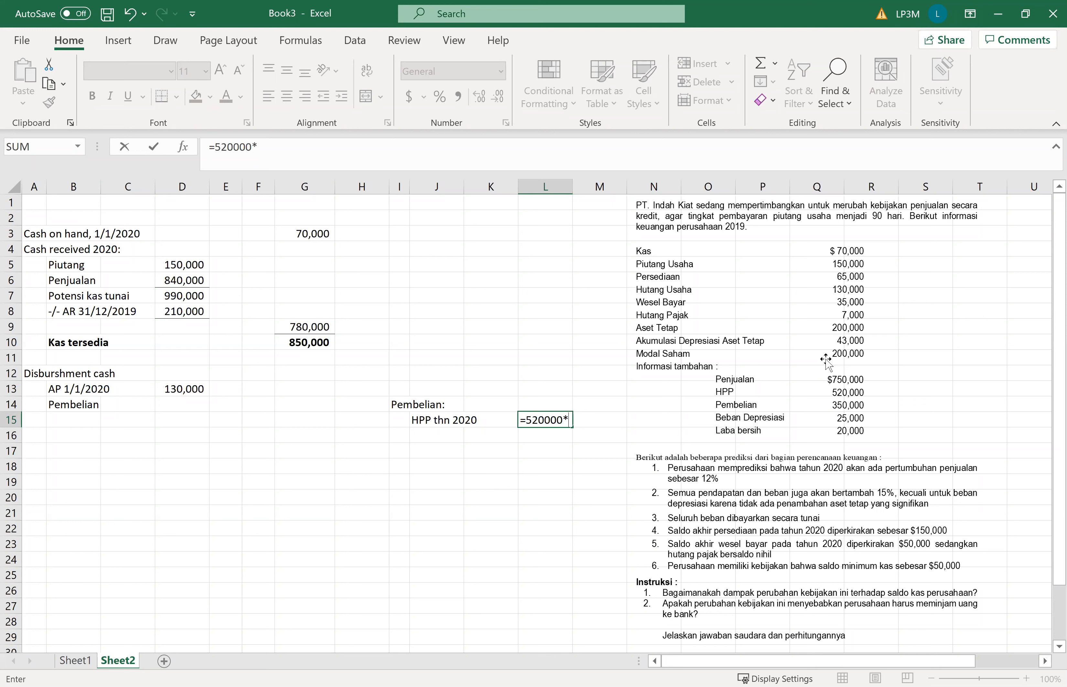
{"action": "type", "text": "1.12"}
{"action": "key", "text": "Return"}
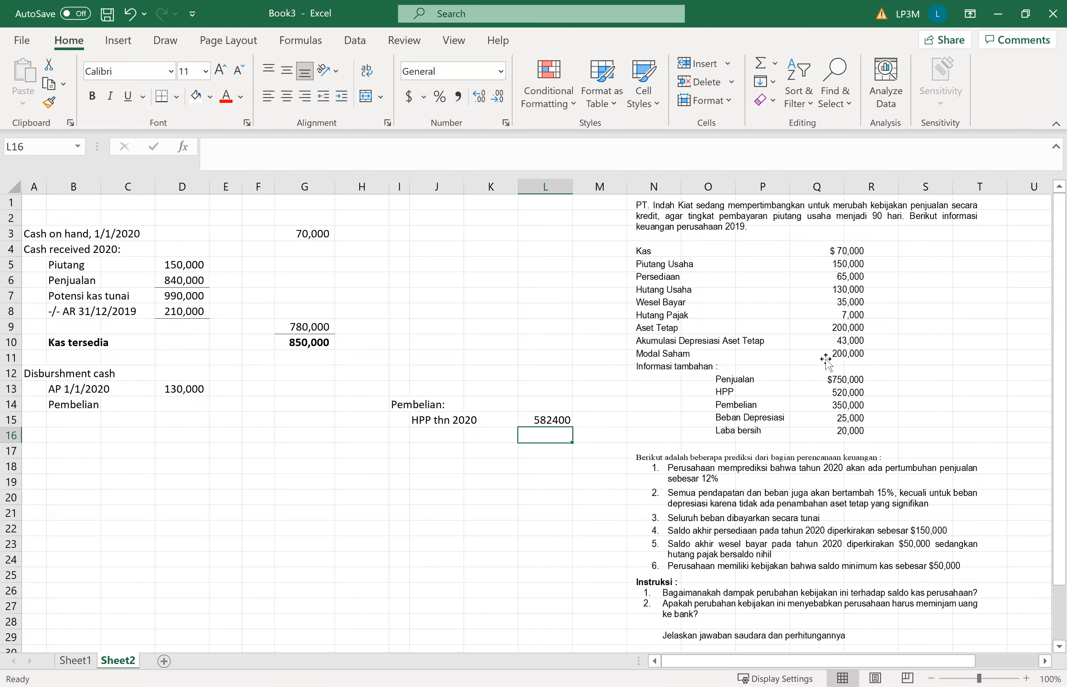
Format column L with thousands separators and no decimals, and narrow columns K and L
{"action": "left_click", "coordinate": [545, 184]}
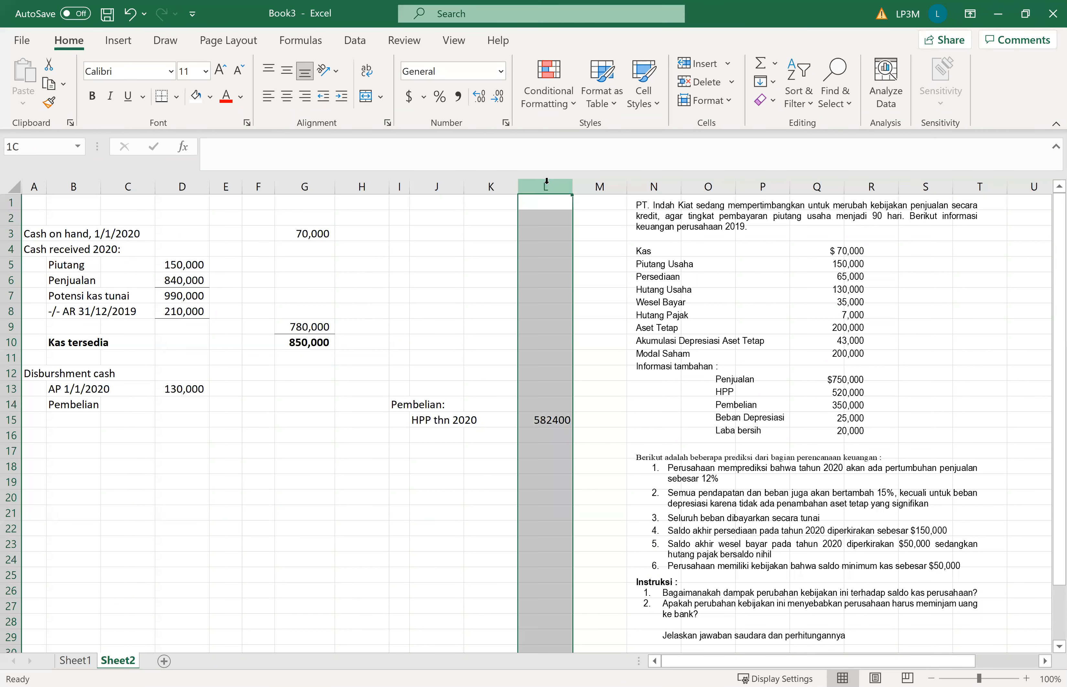
{"action": "left_click", "coordinate": [459, 104]}
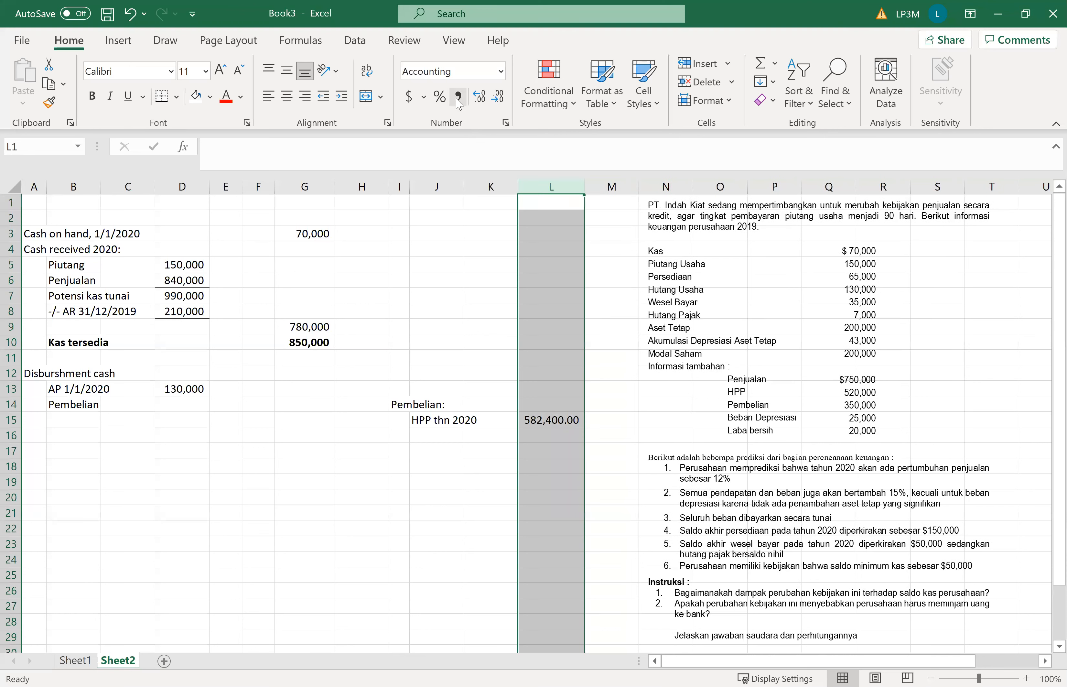
{"action": "left_click", "coordinate": [498, 97]}
{"action": "left_click", "coordinate": [498, 96]}
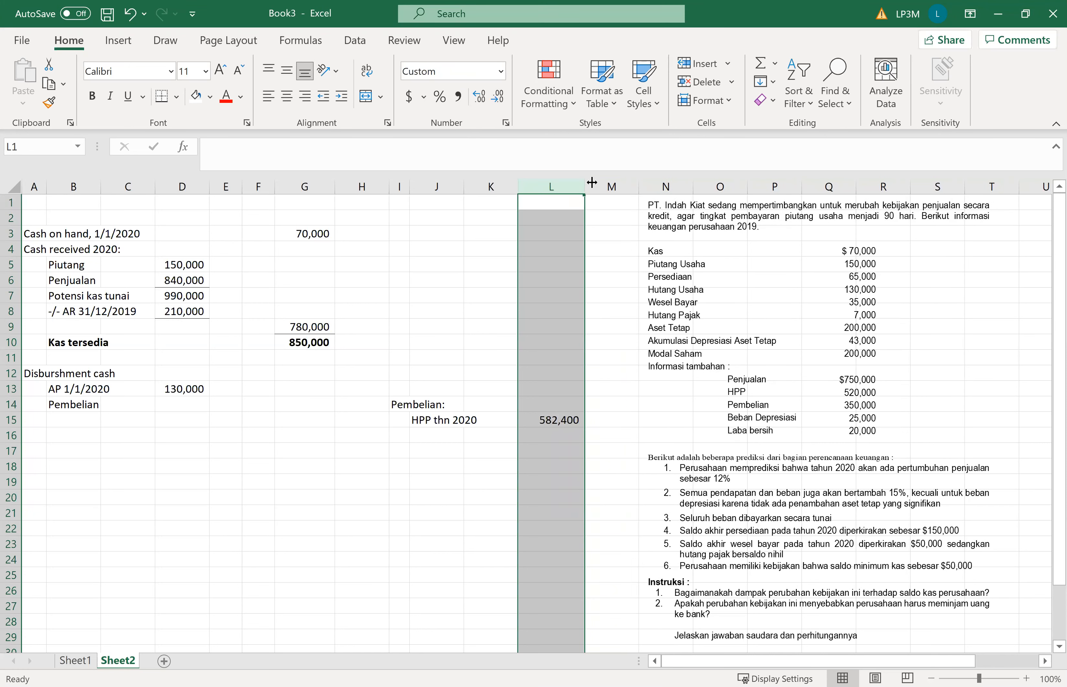
{"action": "left_click_drag", "start_coordinate": [586, 183], "coordinate": [505, 181]}
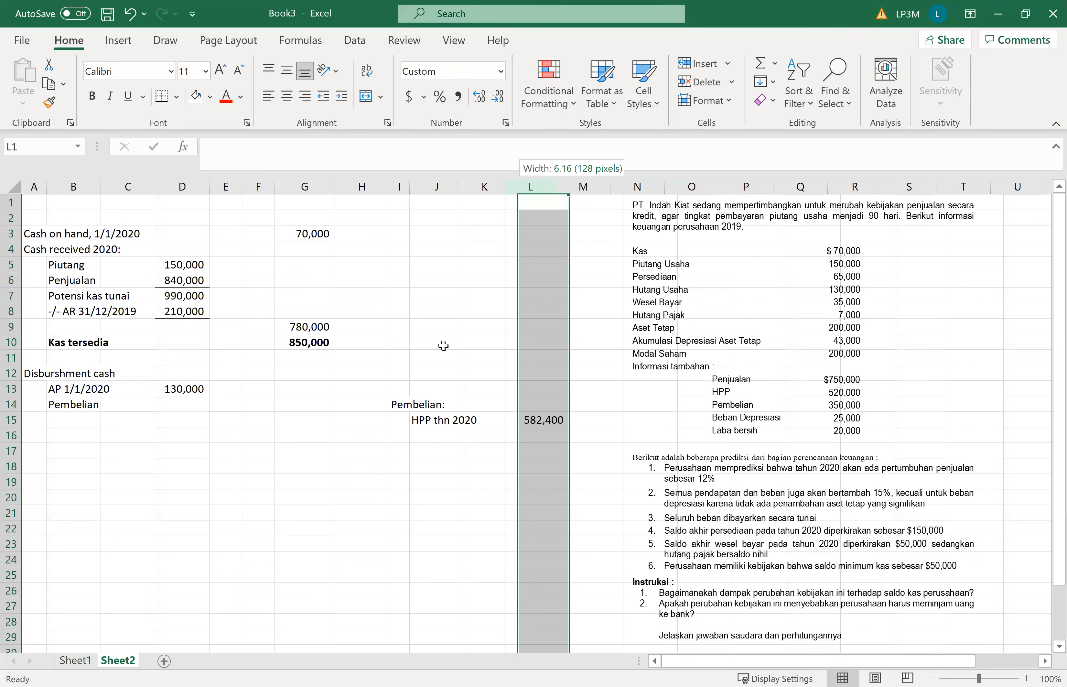
Enter the label "Saldo inventory" in J16 and the value 150,000 in L16
{"action": "left_click", "coordinate": [436, 435]}
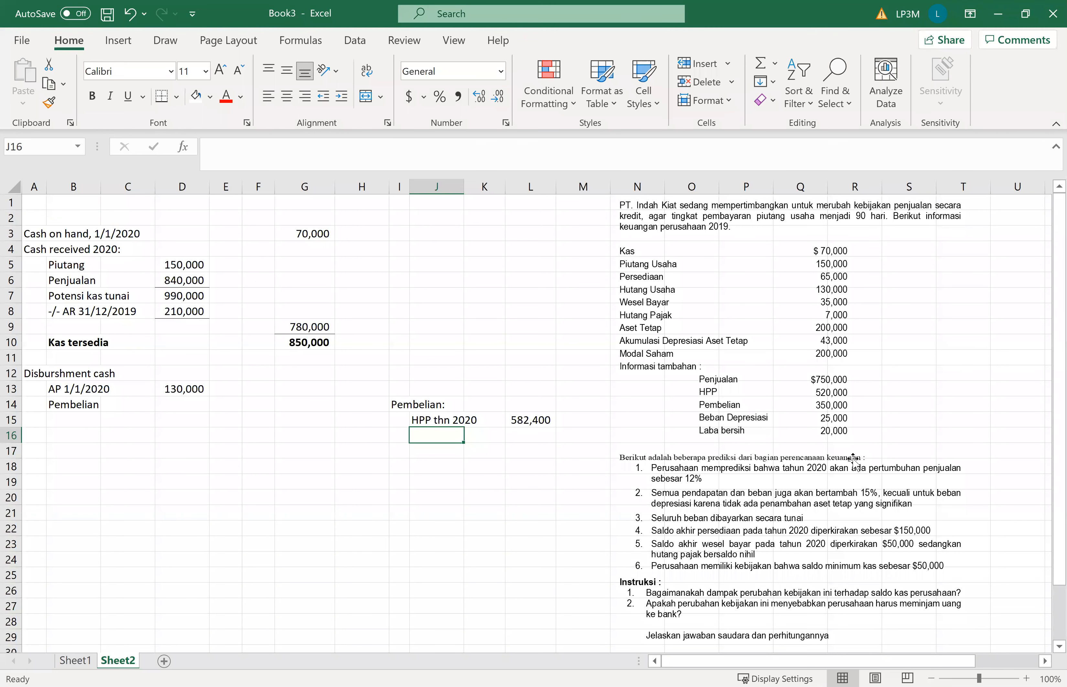
{"action": "type", "text": "Saldo inventory"}
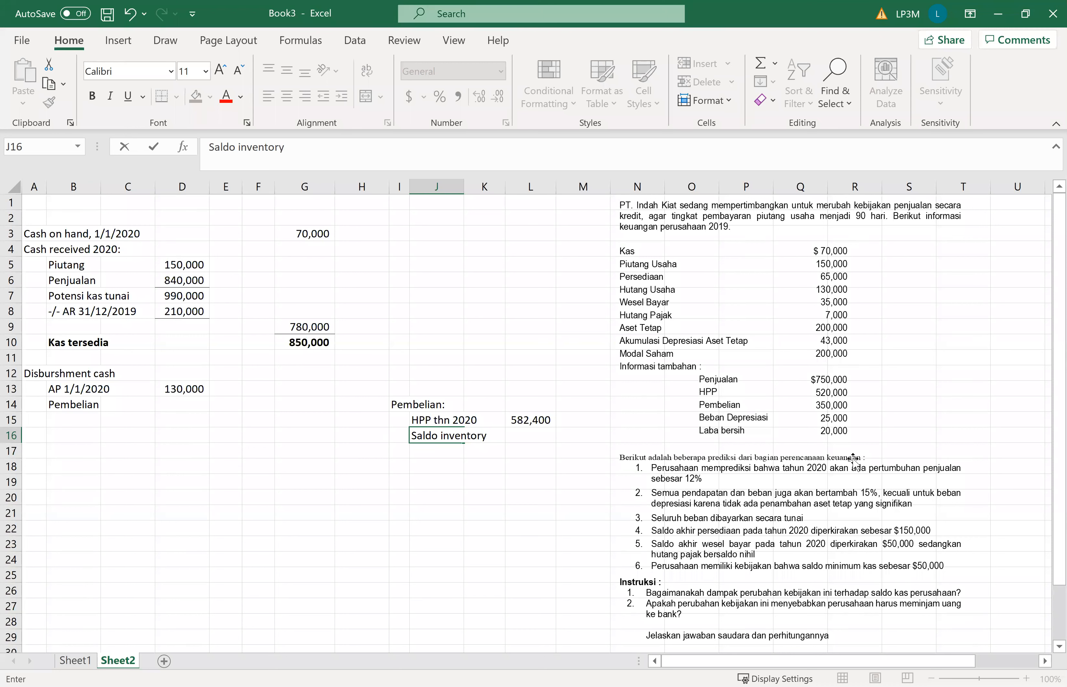
{"action": "key", "text": "Tab"}
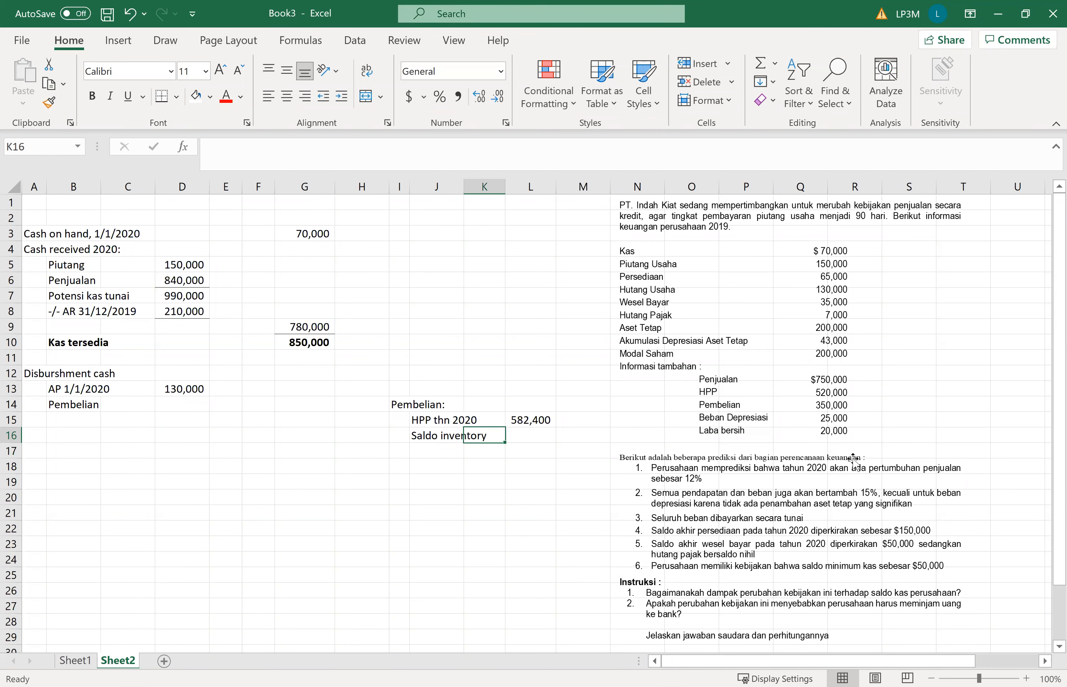
{"action": "key", "text": "Tab"}
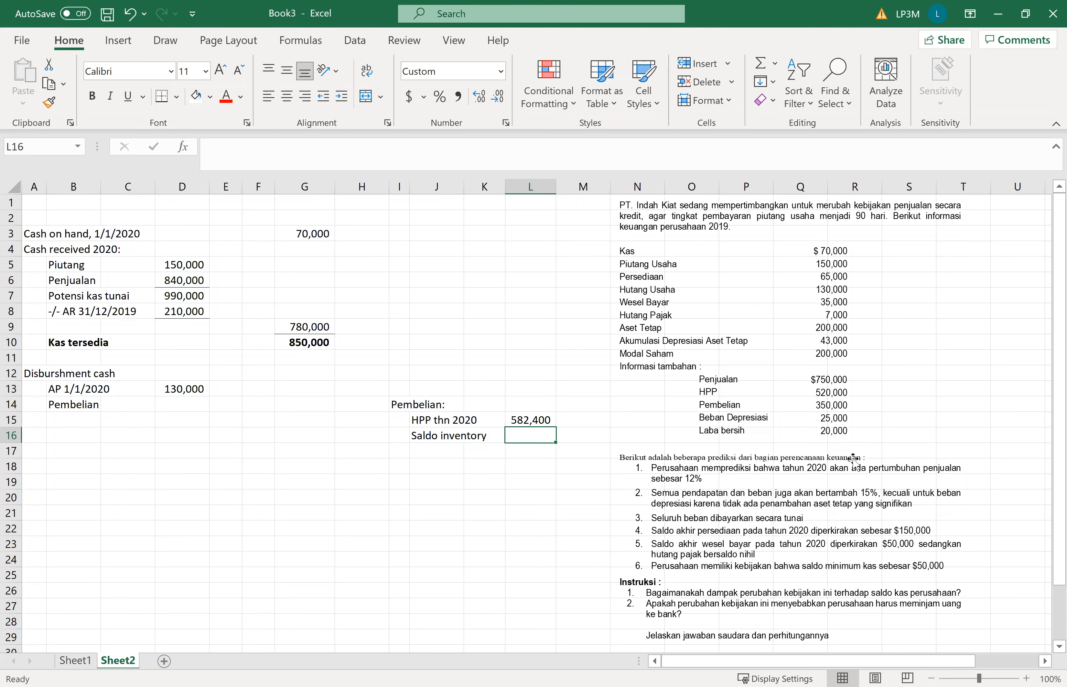
{"action": "type", "text": "150,000"}
{"action": "key", "text": "Return"}
Change the J16 label to "Saldo akhir inventory" and widen column K slightly so the label fits
{"action": "key", "text": "Up"}
{"action": "key", "text": "Left"}
{"action": "key", "text": "Left"}
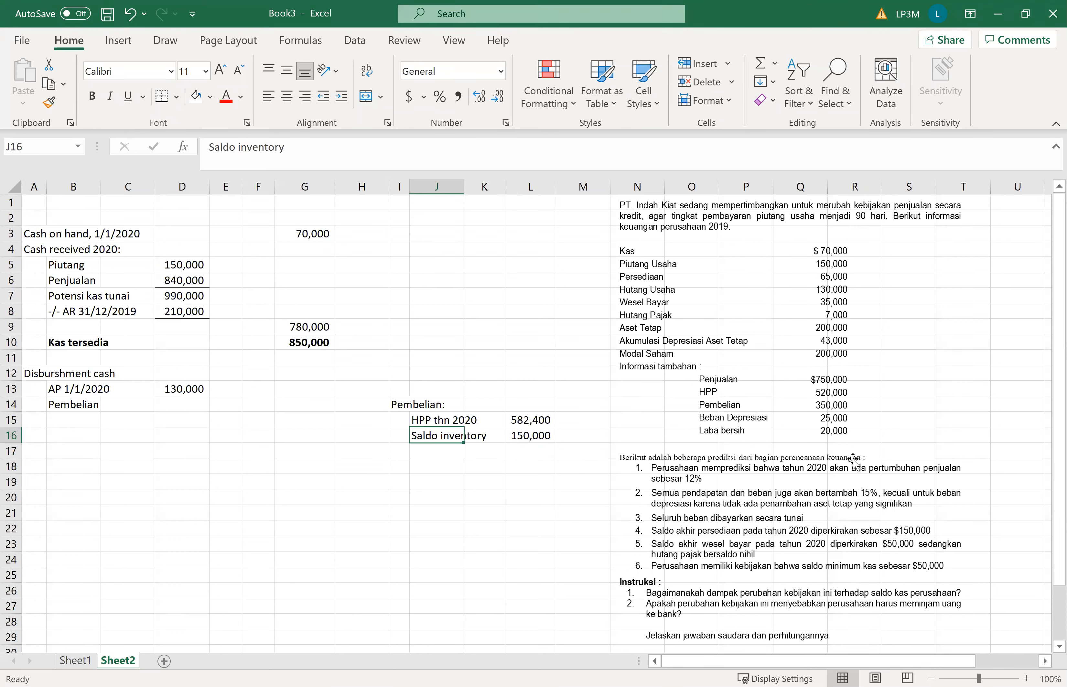
{"action": "left_click", "coordinate": [328, 163]}
{"action": "key", "text": "Left"}
{"action": "key", "text": "Left"}
{"action": "key", "text": "Left"}
{"action": "key", "text": "Left"}
{"action": "key", "text": "Left"}
{"action": "key", "text": "Left"}
{"action": "key", "text": "Left"}
{"action": "key", "text": "Left"}
{"action": "key", "text": "Left"}
{"action": "type", "text": "akhir"}
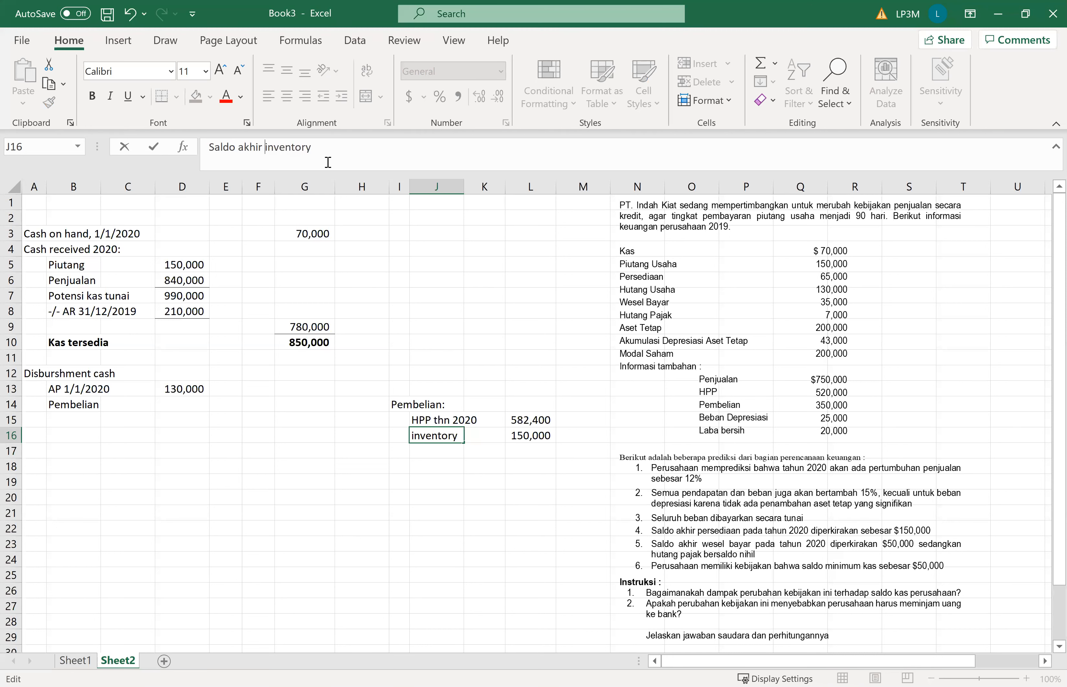
{"action": "key", "text": "Return"}
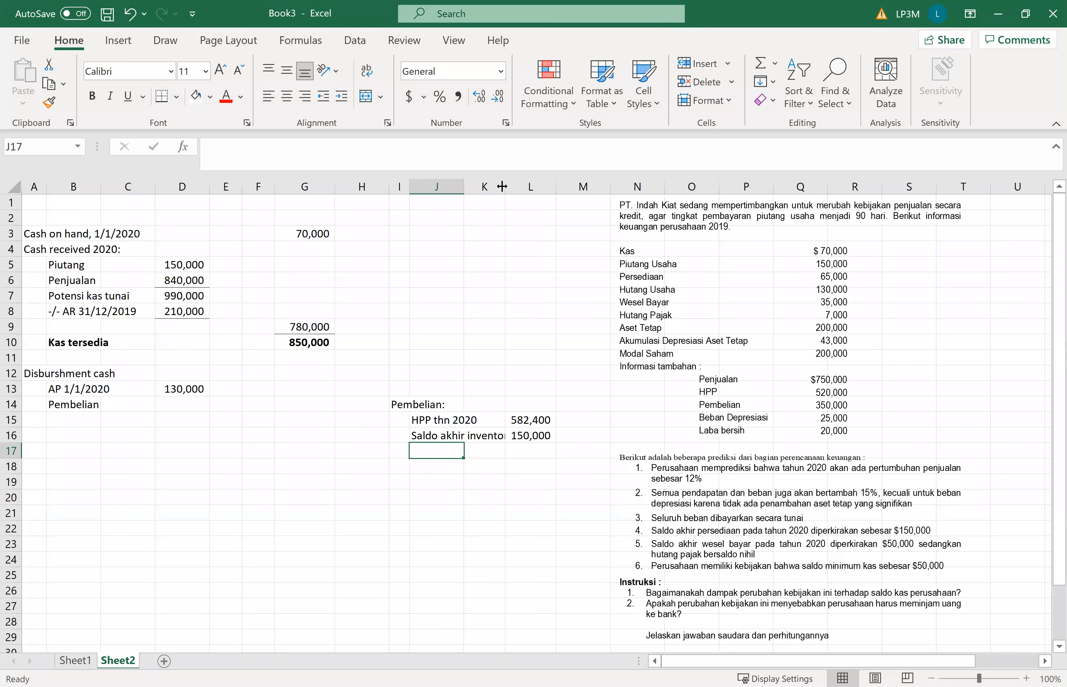
{"action": "left_click_drag", "start_coordinate": [507, 189], "coordinate": [515, 188]}
Add the cost of goods sold and ending inventory in L17 with the formula =L15+L16
{"action": "left_click", "coordinate": [532, 449]}
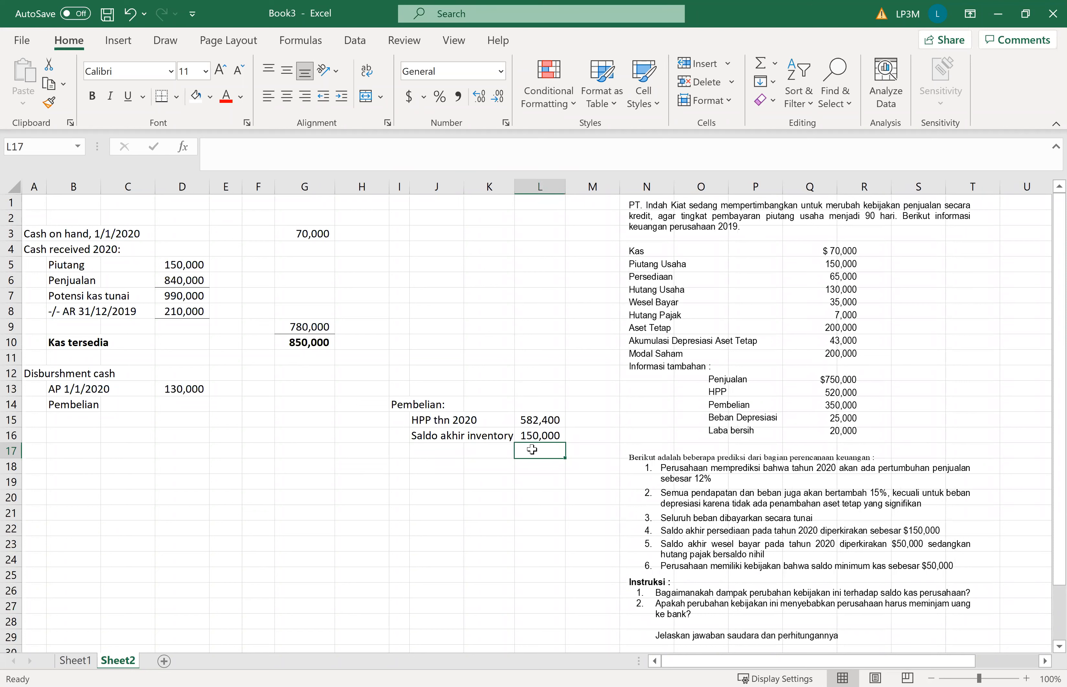
{"action": "type", "text": "="}
{"action": "key", "text": "Up"}
{"action": "key", "text": "Up"}
{"action": "type", "text": "+"}
{"action": "key", "text": "Up"}
{"action": "key", "text": "Return"}
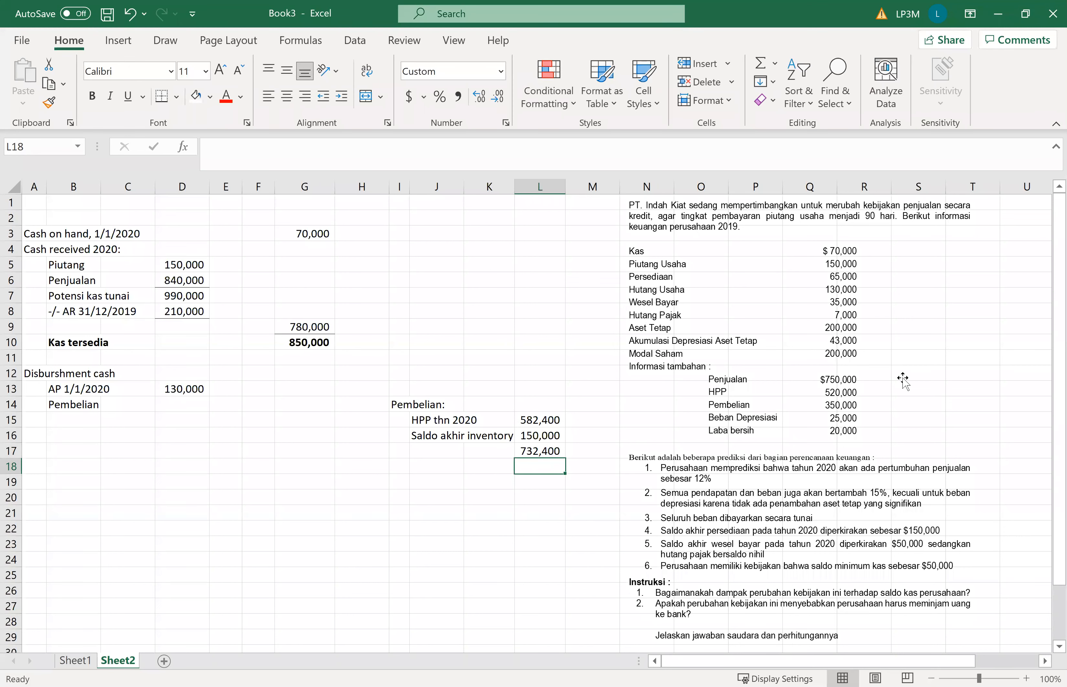
Enter the label "Brg tersedia dijual" in J17 for the goods available for sale
{"action": "key", "text": "Up"}
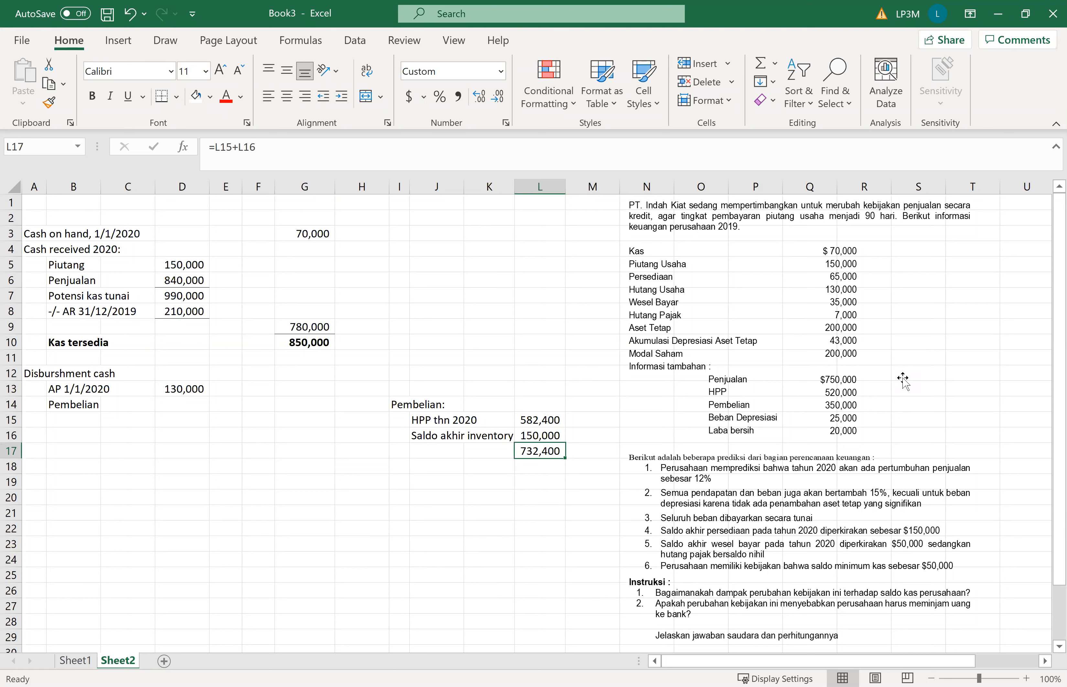
{"action": "key", "text": "Left"}
{"action": "key", "text": "Left"}
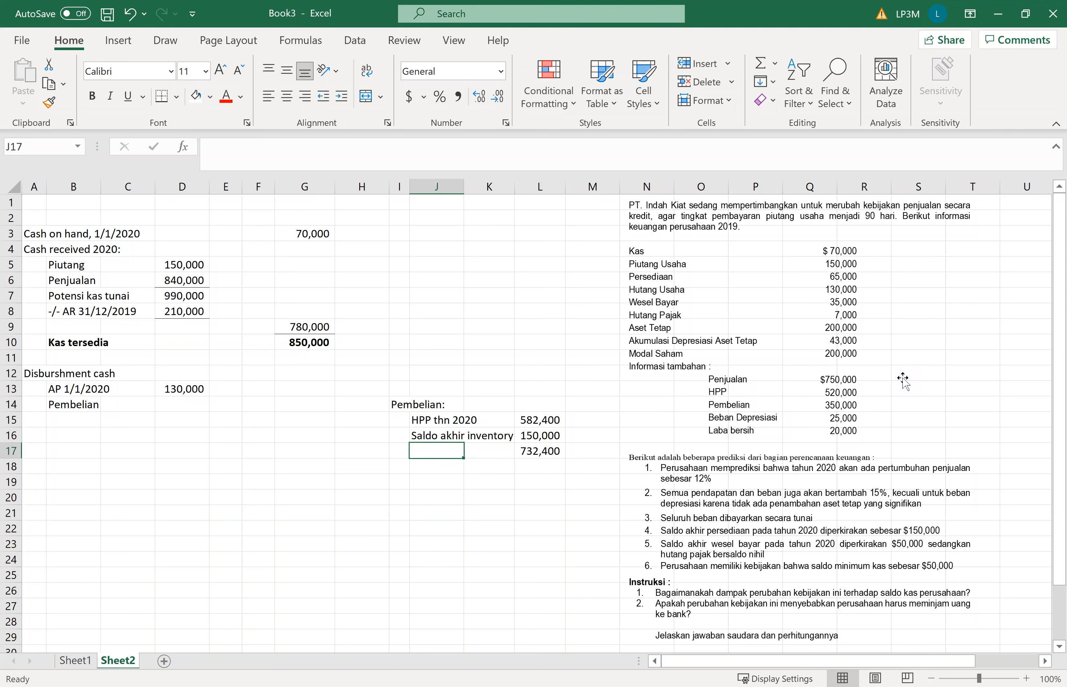
{"action": "type", "text": "Brg tersedia dijual"}
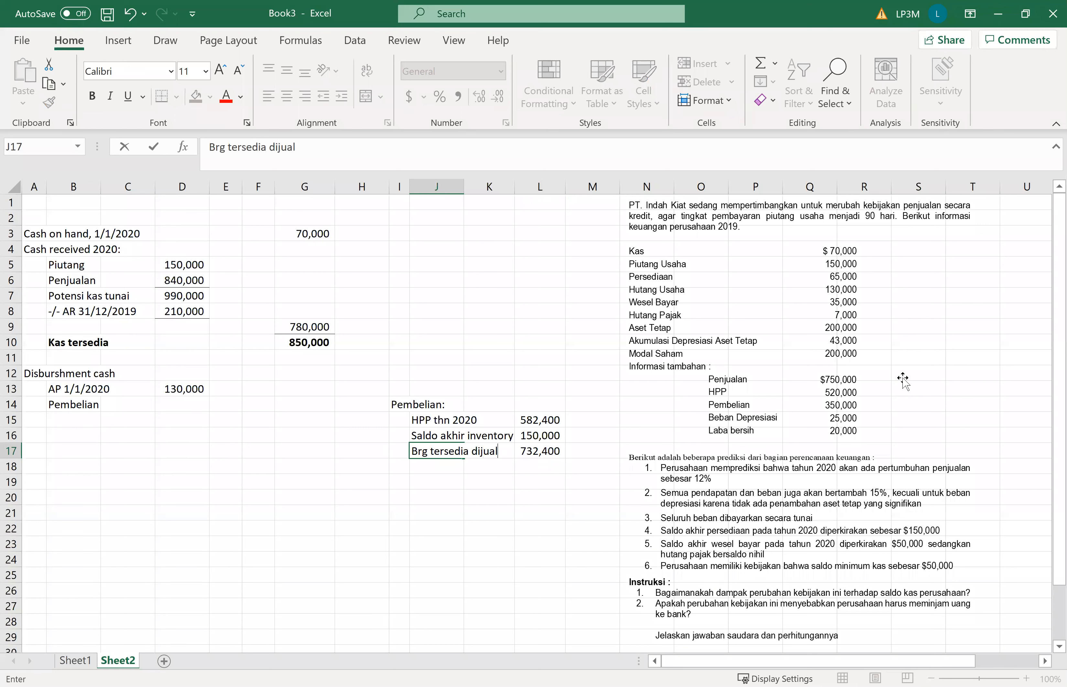
{"action": "key", "text": "Return"}
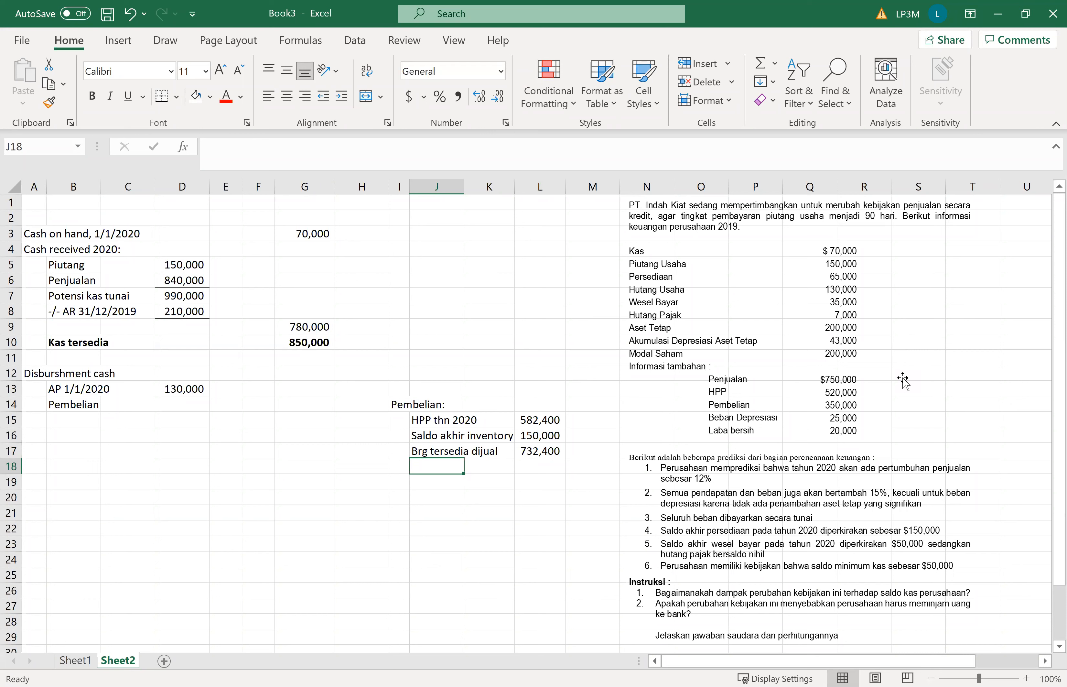
Enter the label "Saldo awal inventory" in J18 and the beginning inventory value 65000 in L18
{"action": "type", "text": "Saldo"}
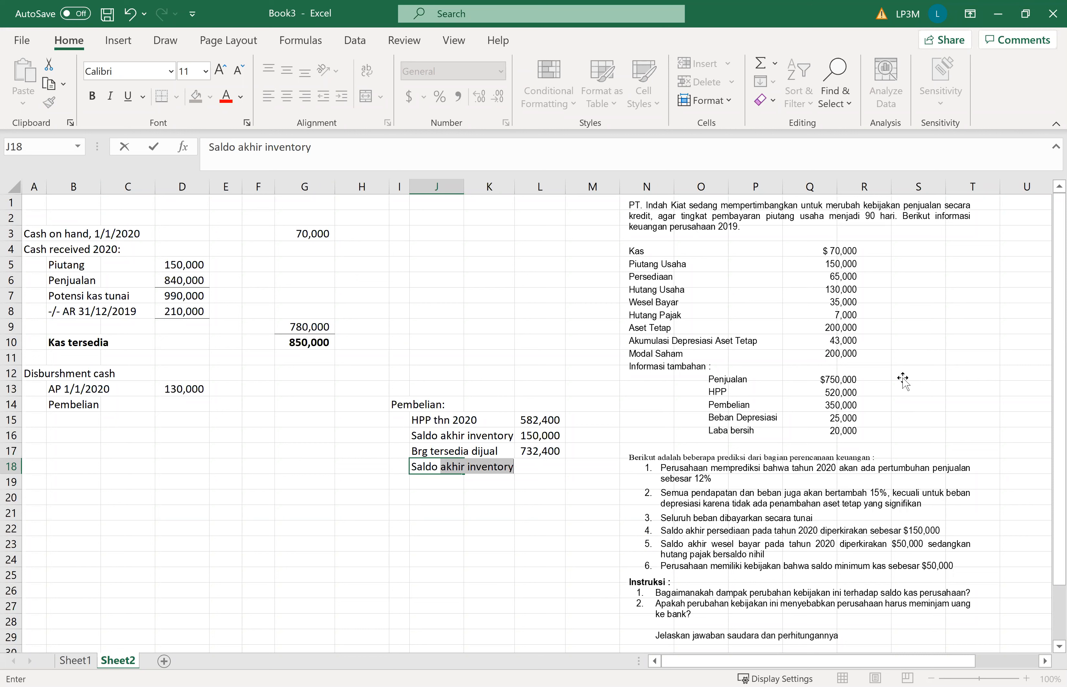
{"action": "type", "text": "aw"}
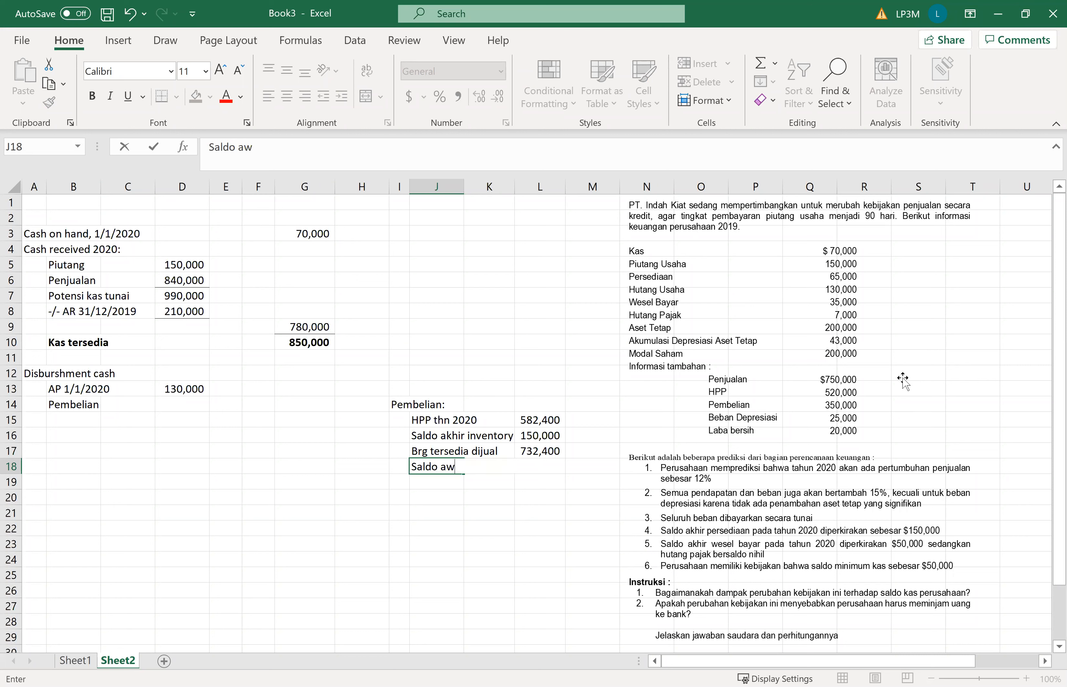
{"action": "type", "text": "al inventory"}
{"action": "key", "text": "Tab"}
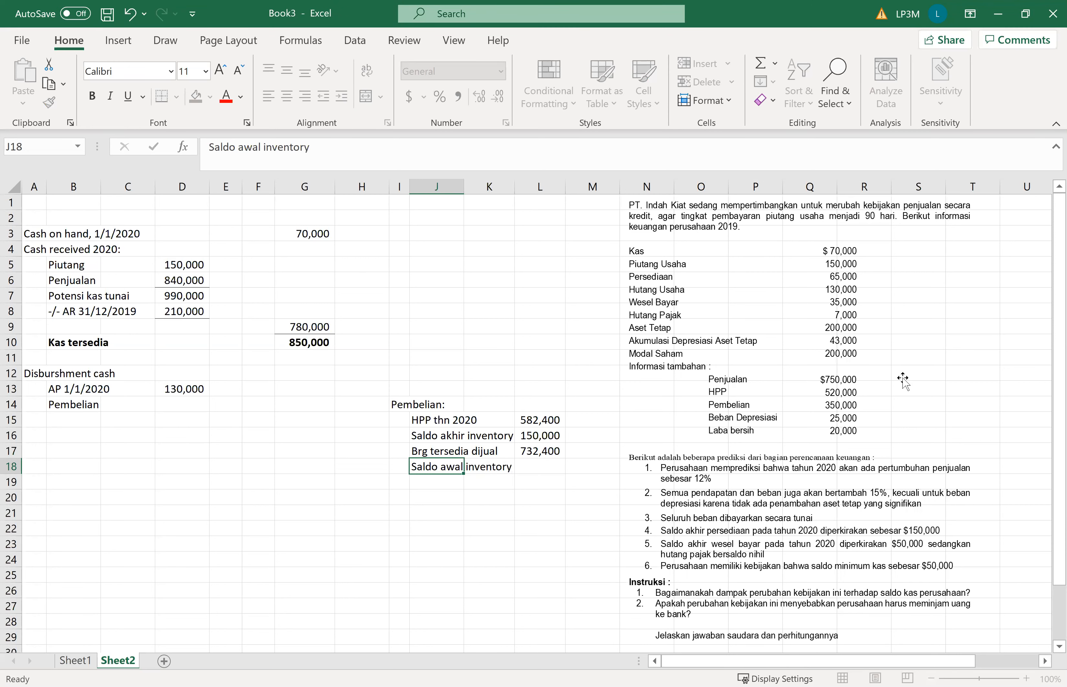
{"action": "key", "text": "Tab"}
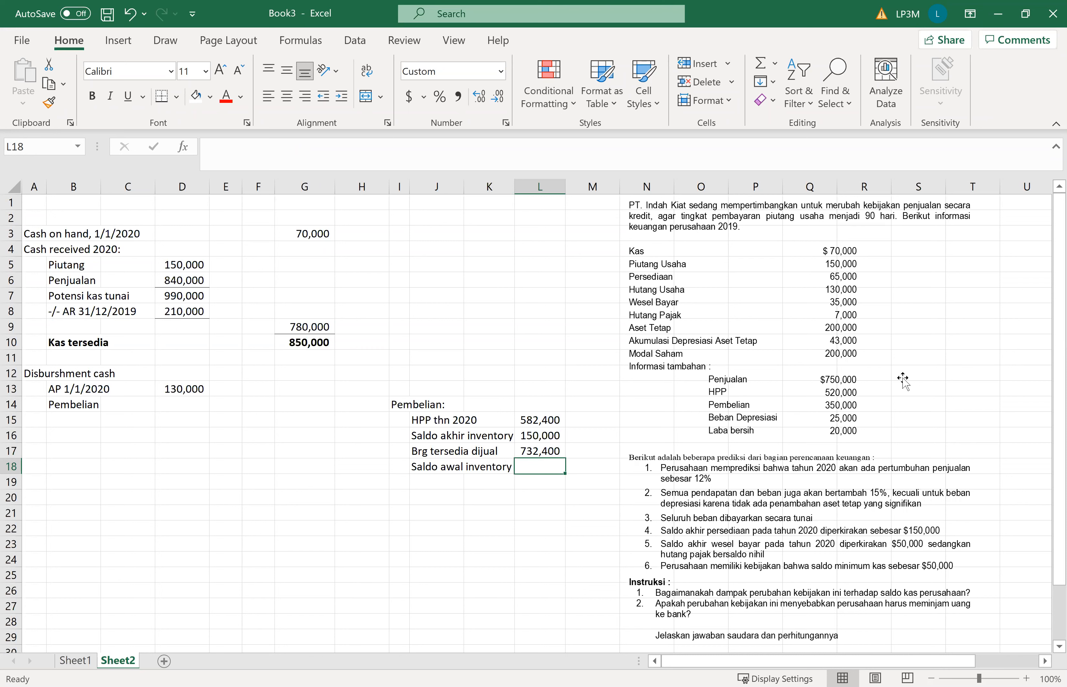
{"action": "type", "text": "65000"}
{"action": "key", "text": "Return"}
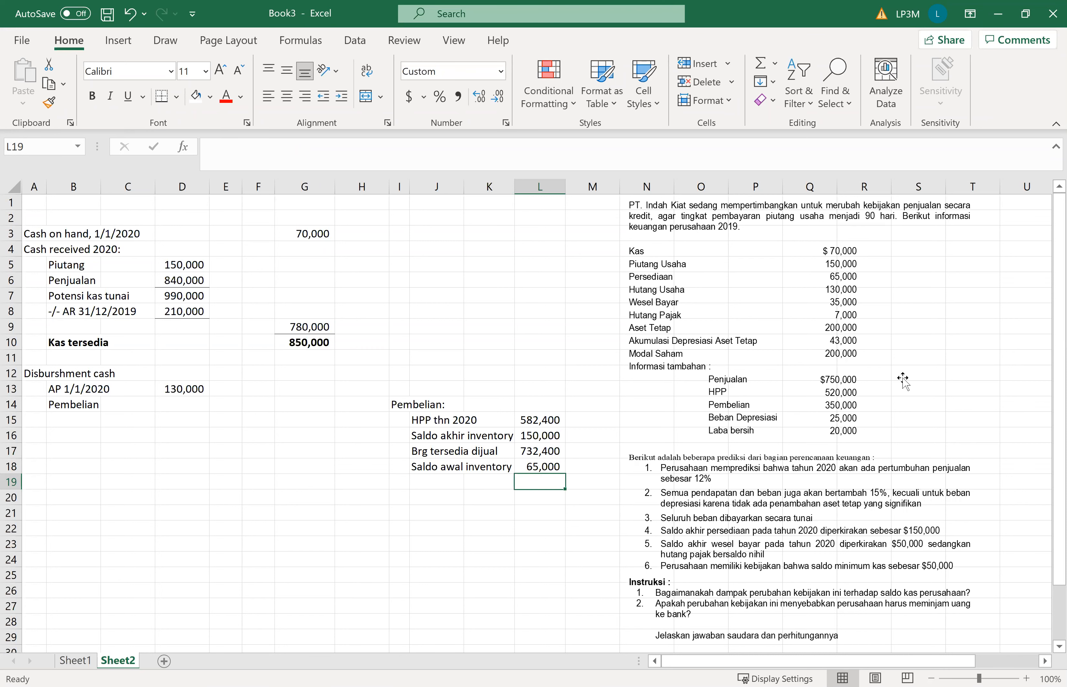
Calculate the 2020 purchases in L19 by subtracting beginning inventory from goods available, using =L17-L18
{"action": "type", "text": "="}
{"action": "key", "text": "Up"}
{"action": "key", "text": "Up"}
{"action": "type", "text": "-"}
{"action": "key", "text": "Up"}
{"action": "key", "text": "Return"}
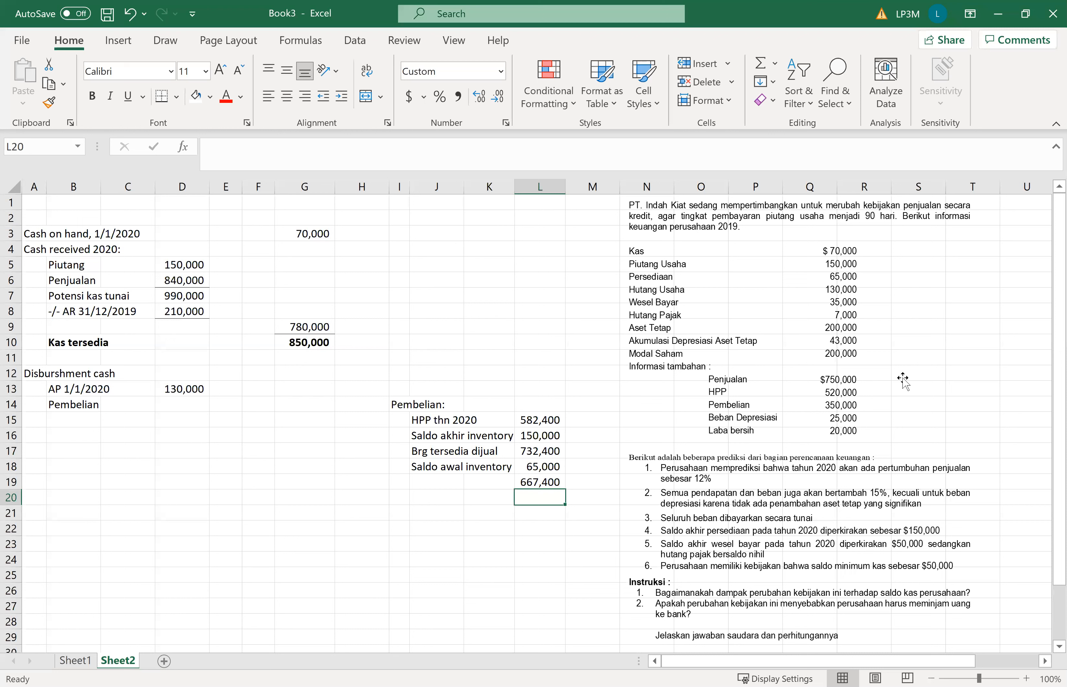
Add bottom borders to the beginning inventory amount in L18 and the ending inventory amount in L16
{"action": "key", "text": "Up"}
{"action": "key", "text": "Left"}
{"action": "key", "text": "Left"}
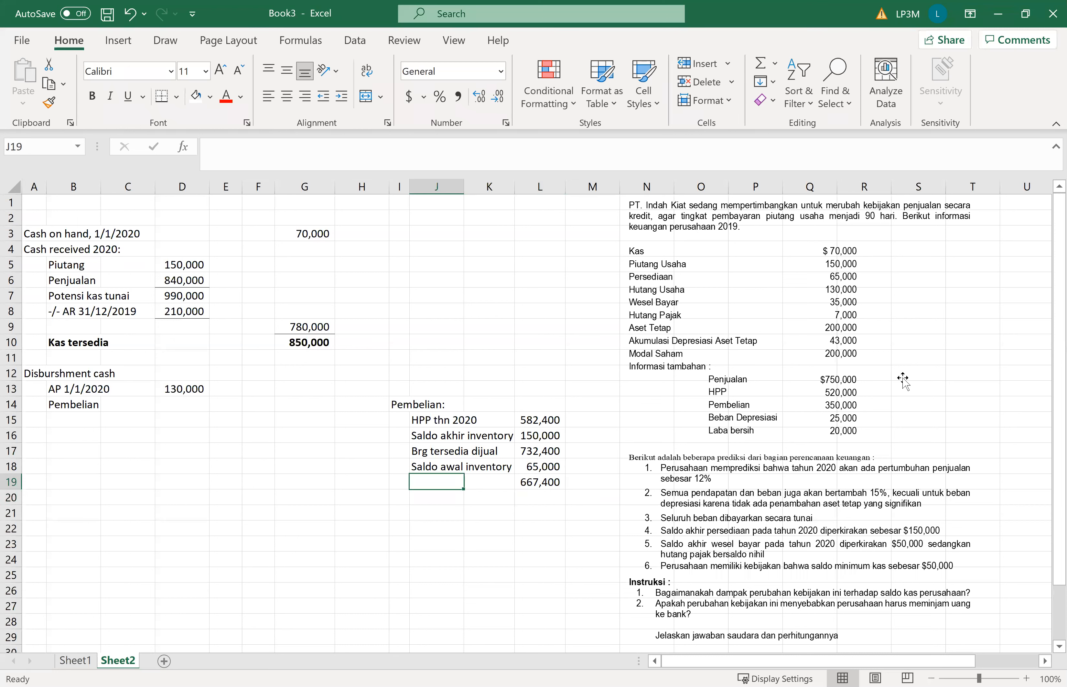
{"action": "key", "text": "Right"}
{"action": "key", "text": "Right"}
{"action": "key", "text": "Up"}
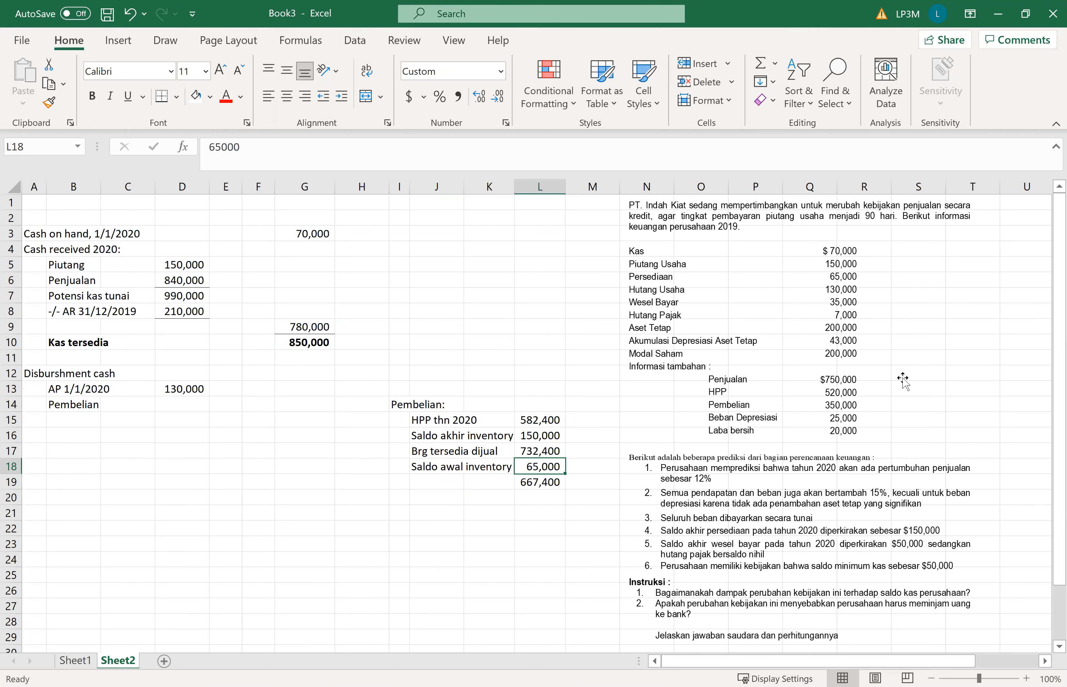
{"action": "left_click", "coordinate": [163, 96]}
{"action": "key", "text": "Up"}
{"action": "key", "text": "Up"}
{"action": "left_click", "coordinate": [162, 96]}
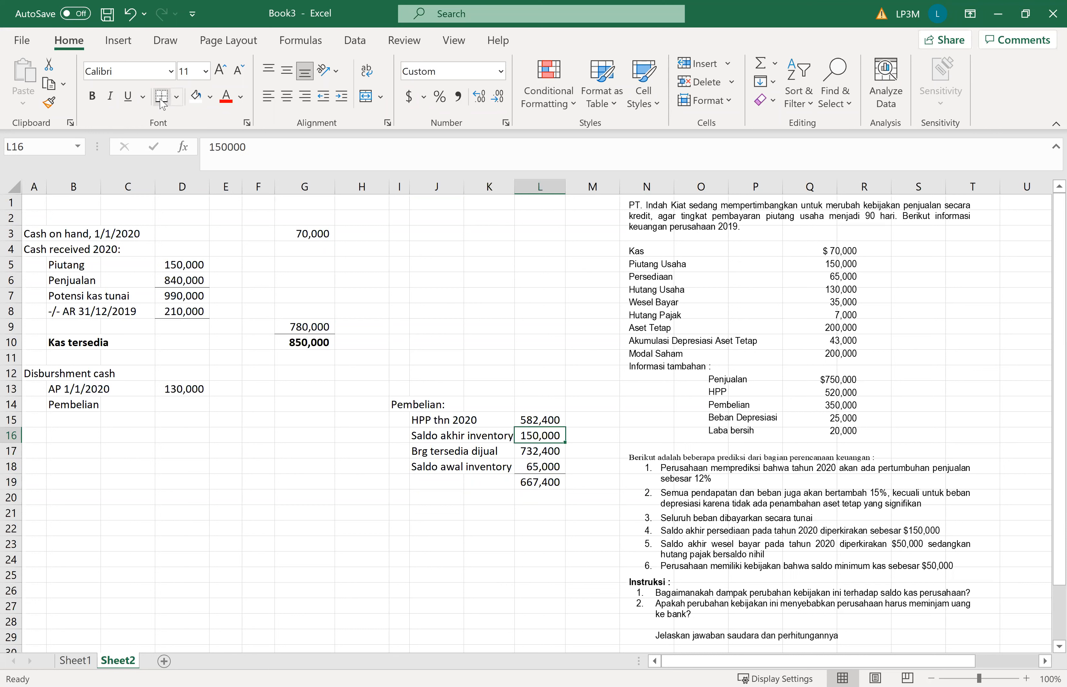
Link the Pembelian amount in D14 to the calculated purchases with the formula =L19
{"action": "key", "text": "Left"}
{"action": "key", "text": "Left"}
{"action": "key", "text": "Left"}
{"action": "key", "text": "Left"}
{"action": "key", "text": "Left"}
{"action": "key", "text": "Left"}
{"action": "key", "text": "Left"}
{"action": "key", "text": "Left"}
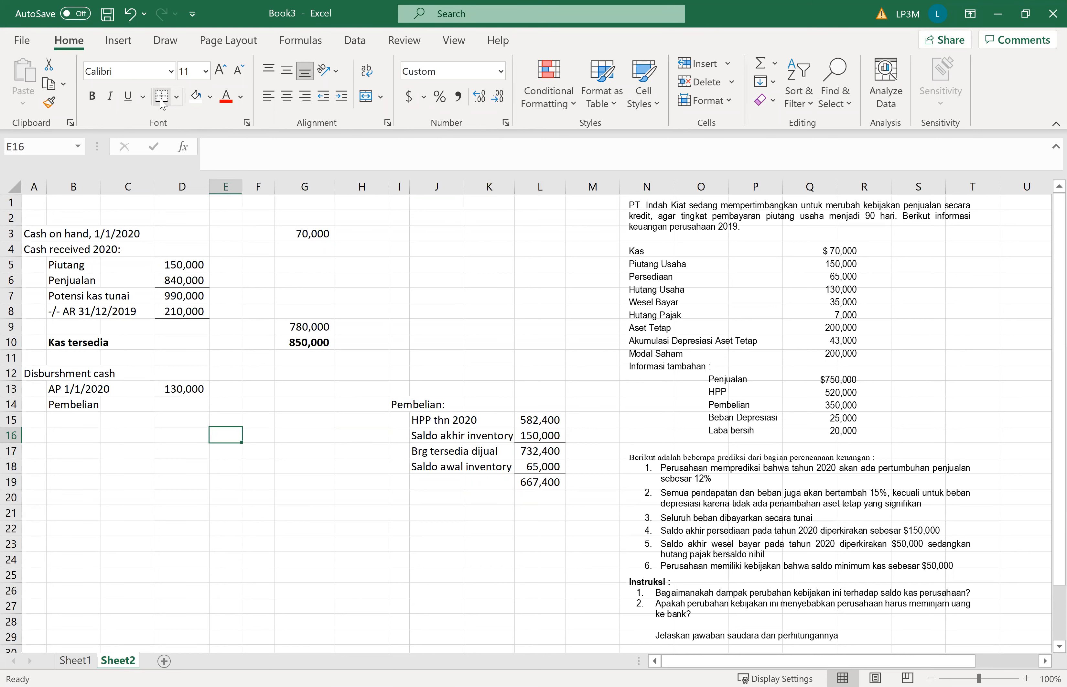
{"action": "key", "text": "Up"}
{"action": "key", "text": "Up"}
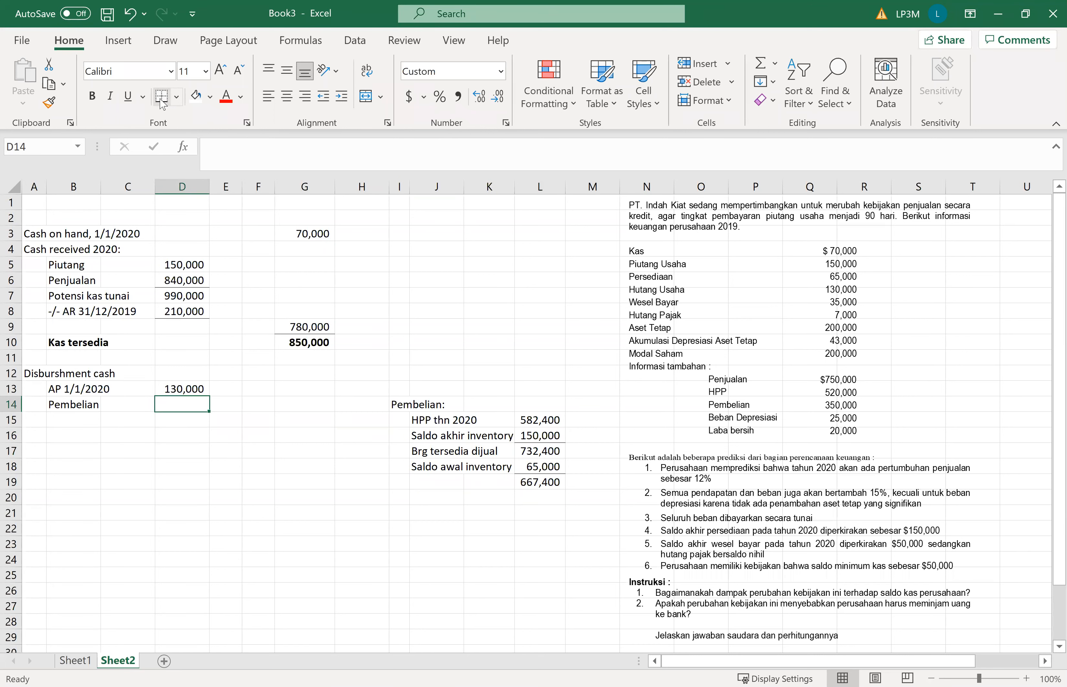
{"action": "type", "text": "="}
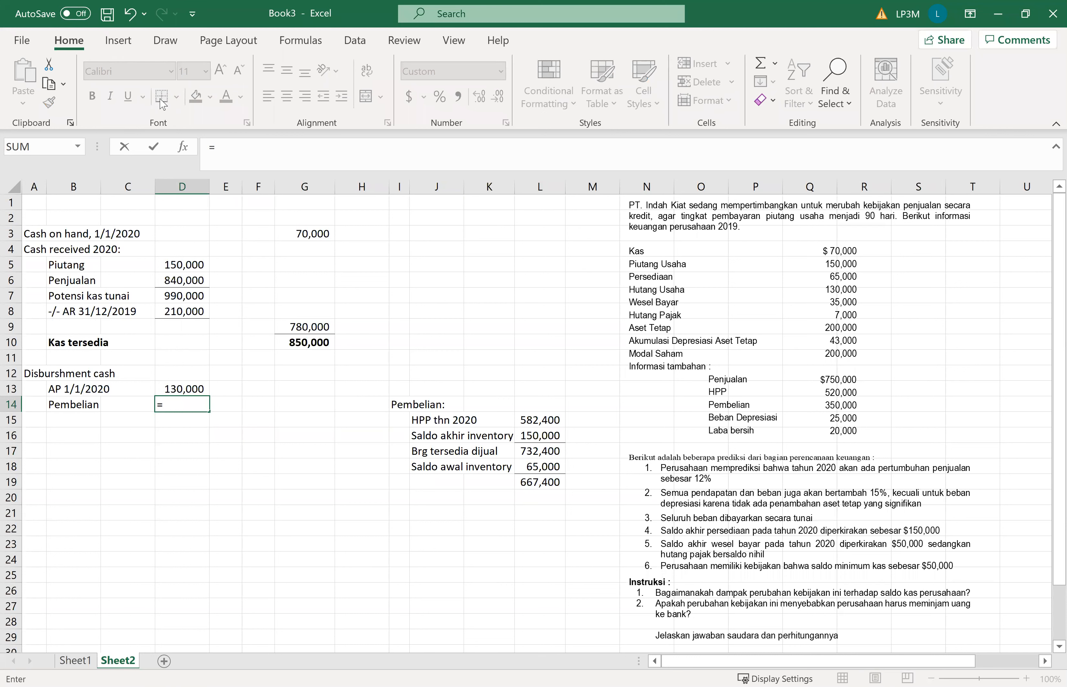
{"action": "left_click", "coordinate": [541, 482]}
{"action": "key", "text": "Return"}
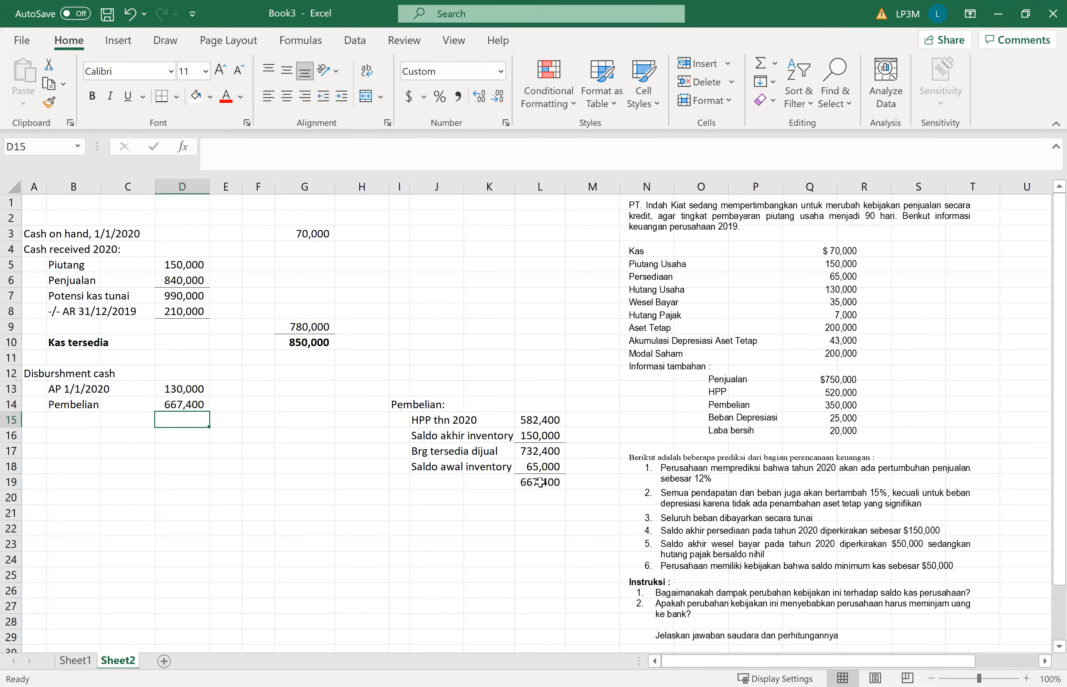
Enter the label "Potensi kas keluar" in B15 below the purchases line
{"action": "key", "text": "Left"}
{"action": "key", "text": "Left"}
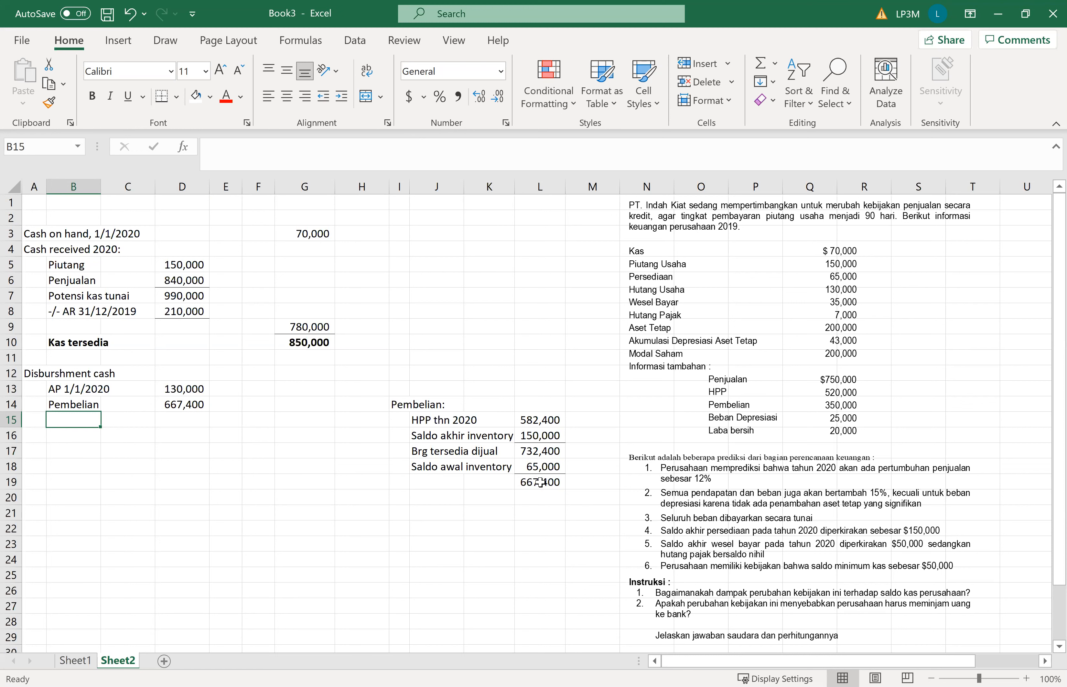
{"action": "type", "text": "Poten"}
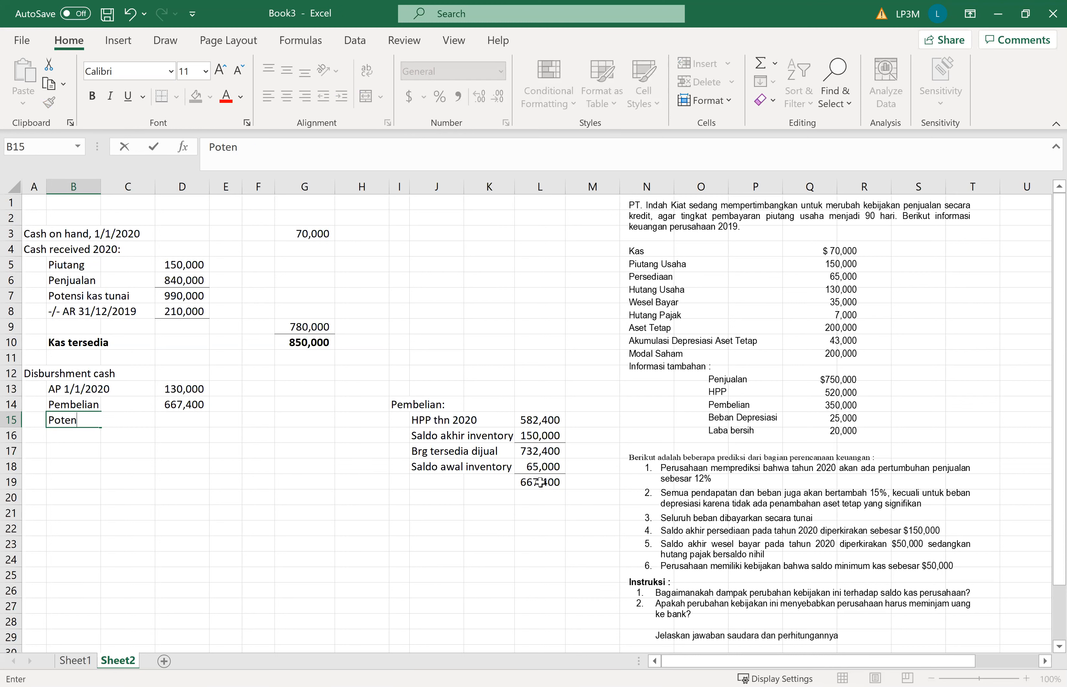
{"action": "type", "text": "si kas keluar"}
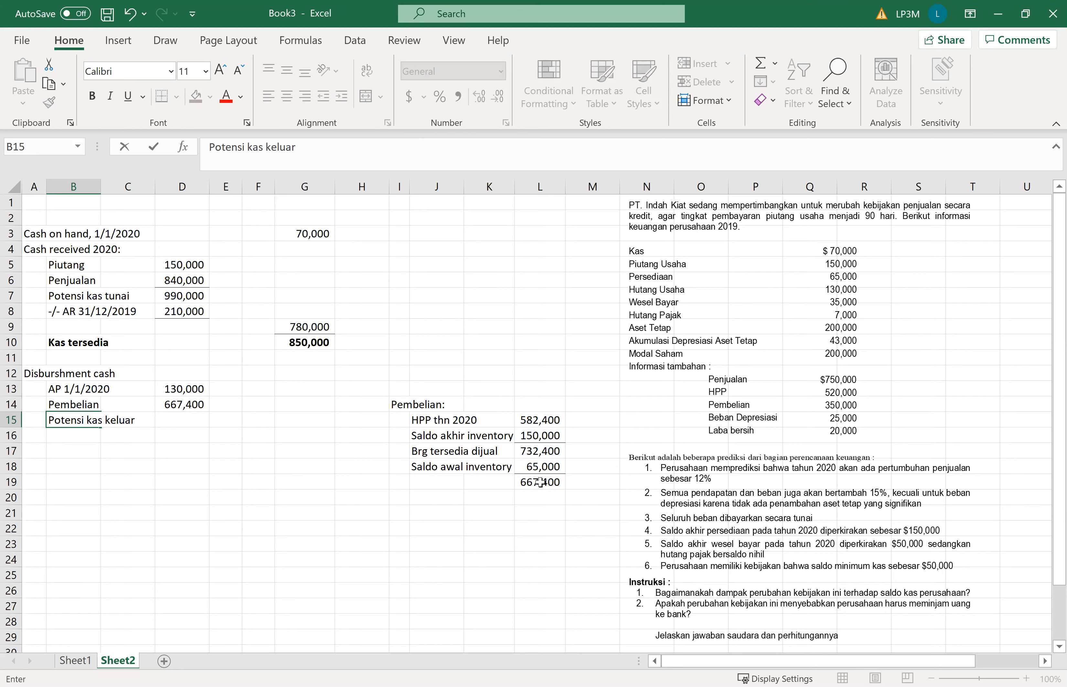
Calculate the potential cash outflow in D15 by adding purchases in D14 and opening accounts payable in D13
{"action": "key", "text": "Tab"}
{"action": "key", "text": "Tab"}
{"action": "type", "text": "="}
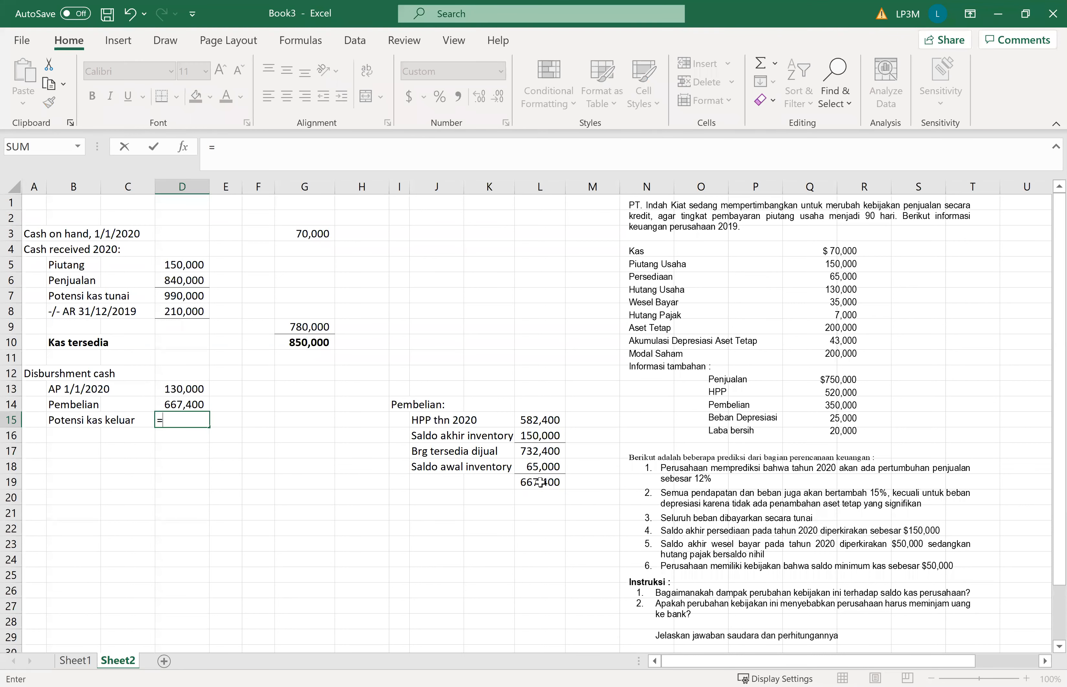
{"action": "key", "text": "Up"}
{"action": "type", "text": "+"}
{"action": "key", "text": "Up"}
{"action": "key", "text": "Up"}
{"action": "key", "text": "Return"}
{"action": "key", "text": "Up"}
{"action": "key", "text": "Up"}
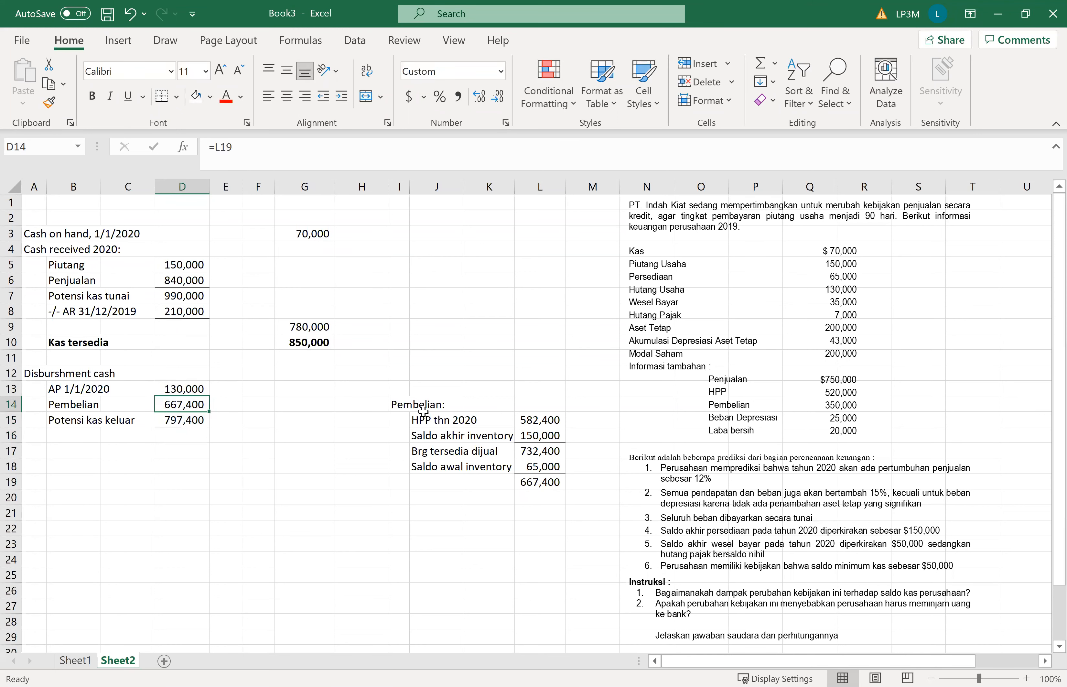
Add a bottom border to the Pembelian amount in D14
{"action": "left_click", "coordinate": [162, 96]}
{"action": "key", "text": "Down"}
{"action": "key", "text": "Down"}
{"action": "key", "text": "Down"}
{"action": "key", "text": "Up"}
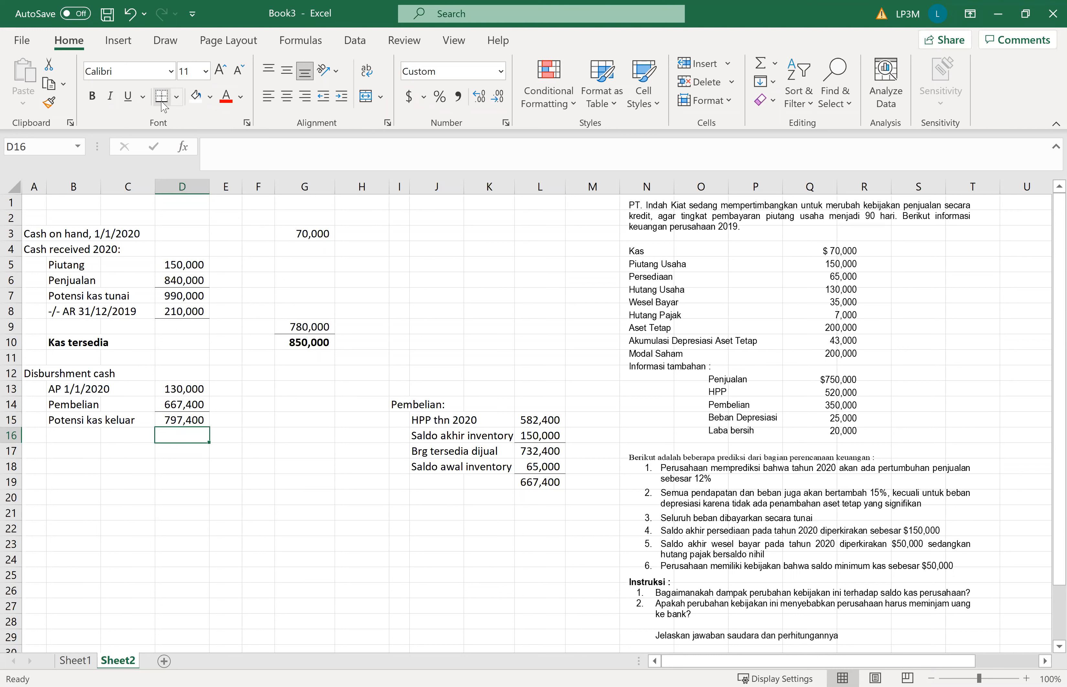
Enter the label "AP 31/1/2020" in B16 below the potential cash outflow line
{"action": "key", "text": "Left"}
{"action": "key", "text": "Left"}
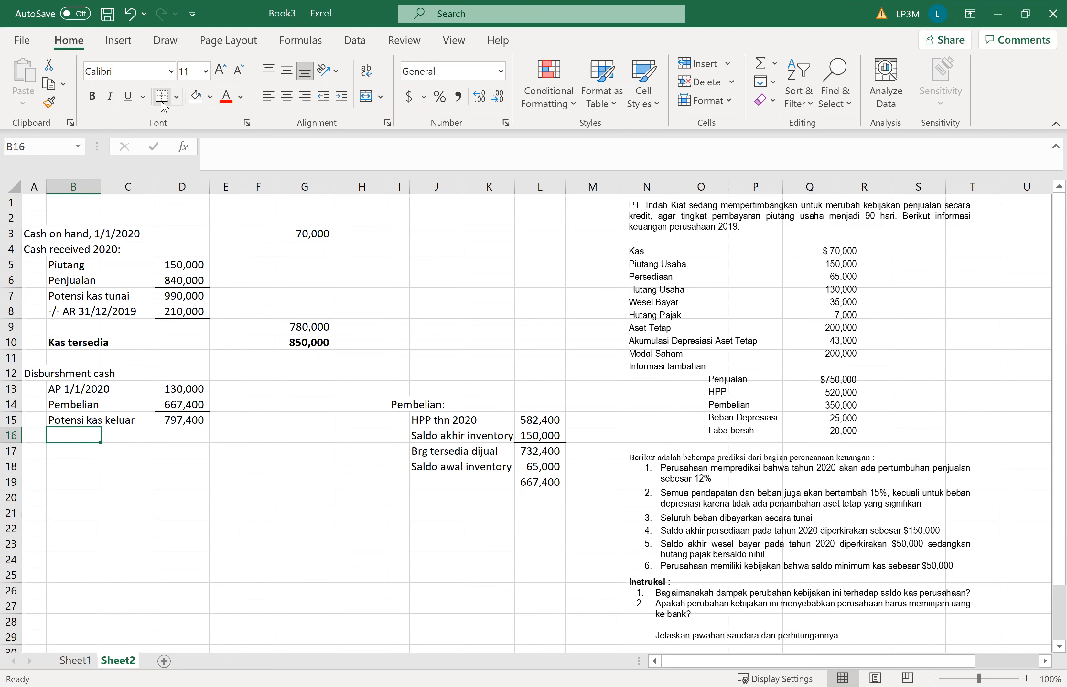
{"action": "type", "text": "AP"}
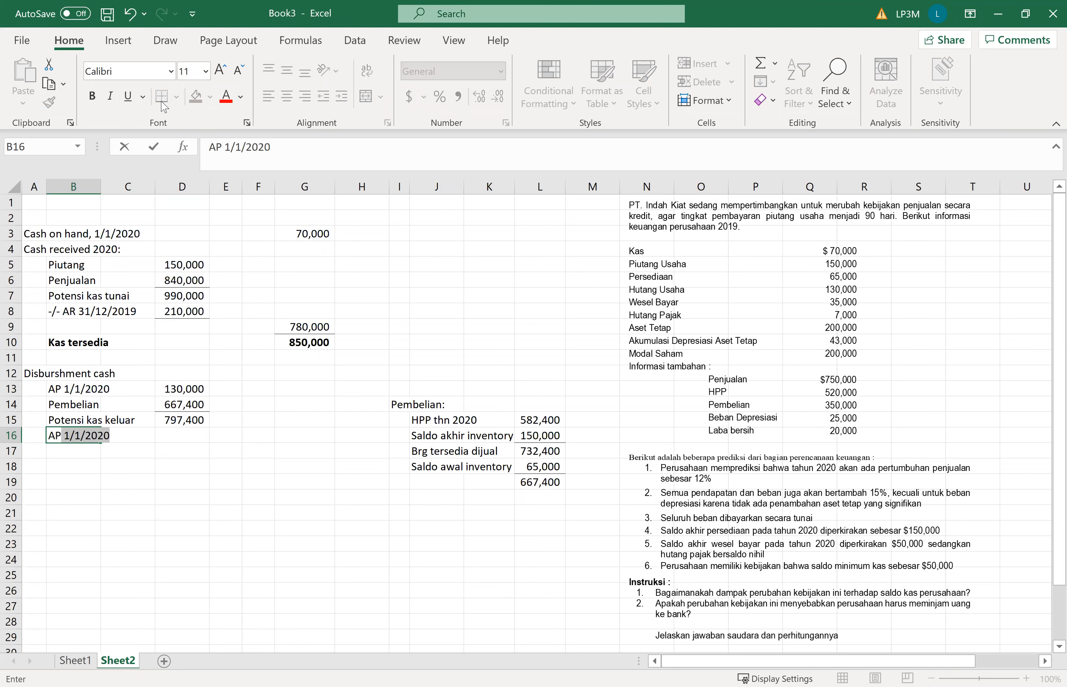
{"action": "type", "text": " 31/1/2020"}
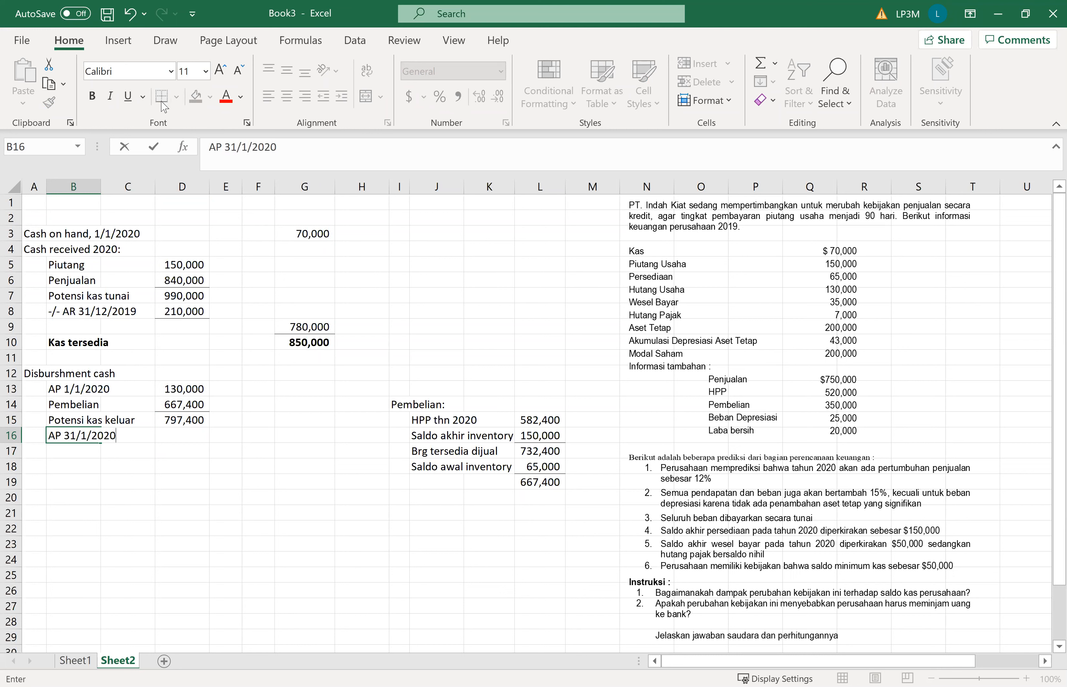
{"action": "key", "text": "Tab"}
{"action": "key", "text": "Tab"}
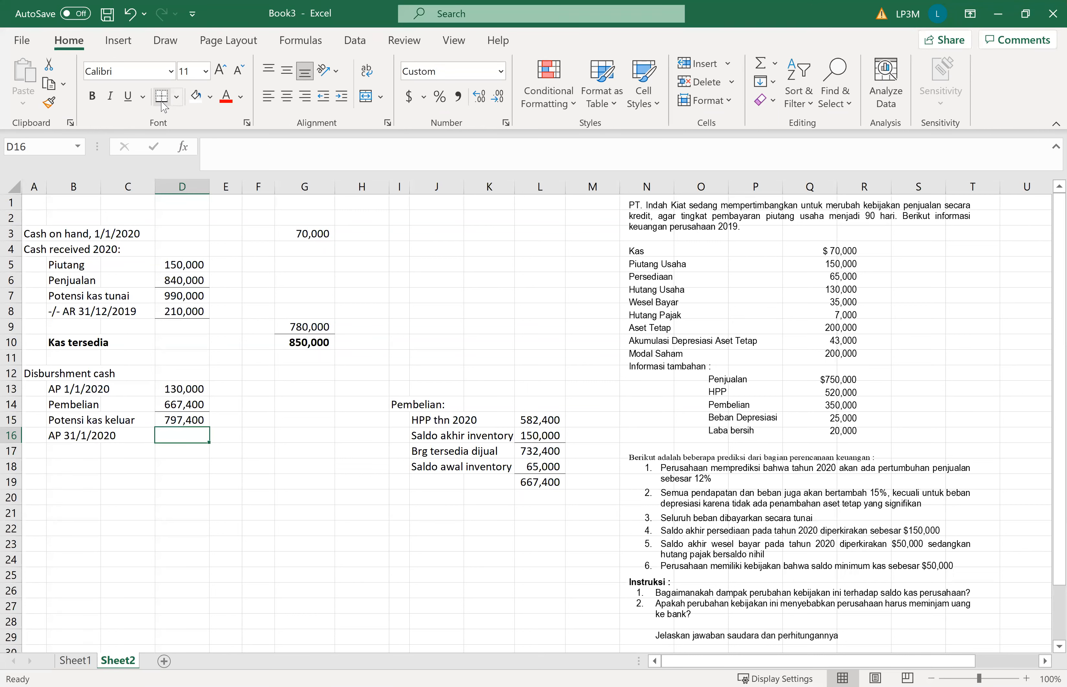
Enter the heading "AP 31/12/2020:" in I22 below the purchases calculation
{"action": "key", "text": "Down"}
{"action": "key", "text": "Down"}
{"action": "key", "text": "Down"}
{"action": "key", "text": "Down"}
{"action": "key", "text": "Down"}
{"action": "key", "text": "Down"}
{"action": "key", "text": "Right"}
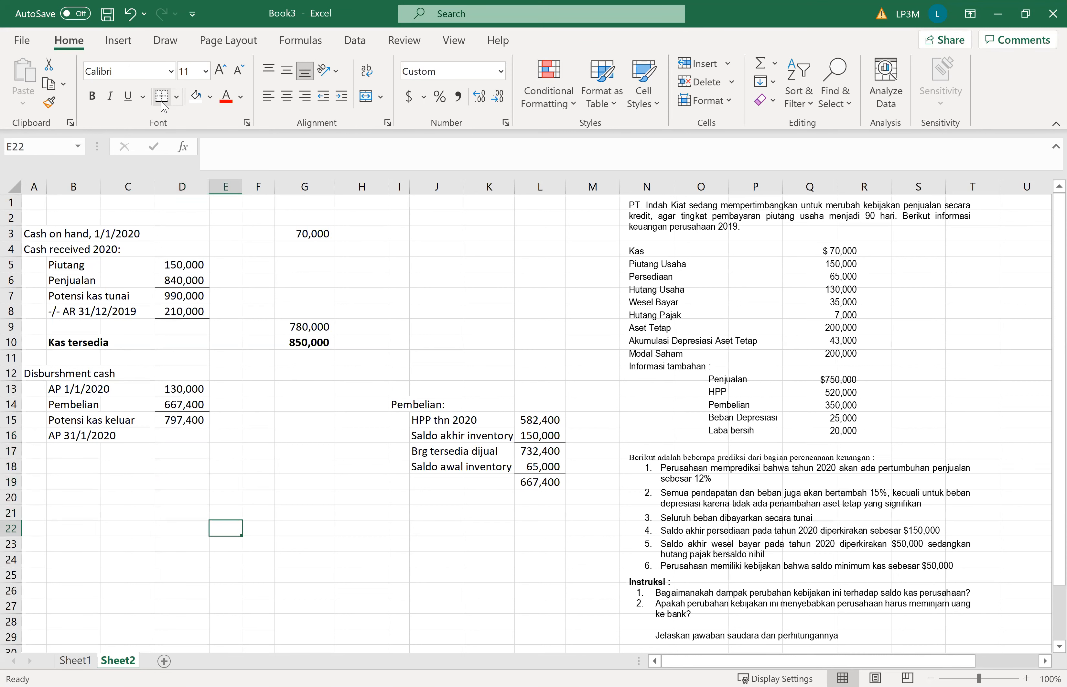
{"action": "key", "text": "Right"}
{"action": "key", "text": "Right"}
{"action": "key", "text": "Right"}
{"action": "key", "text": "Right"}
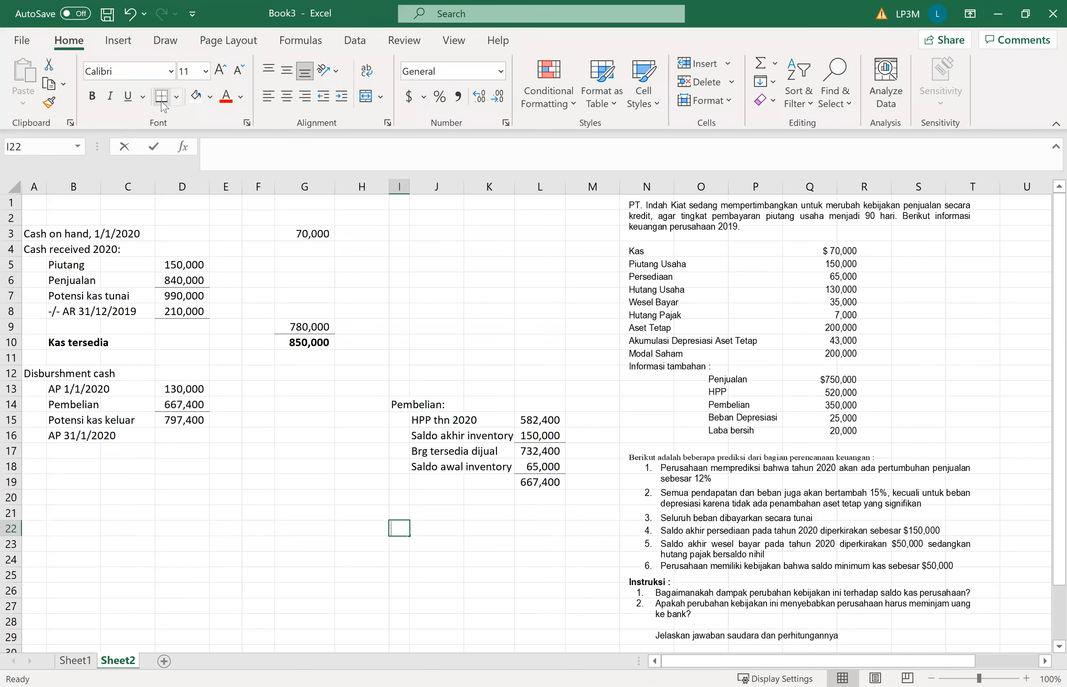
{"action": "type", "text": "AP 31/12/2020"}
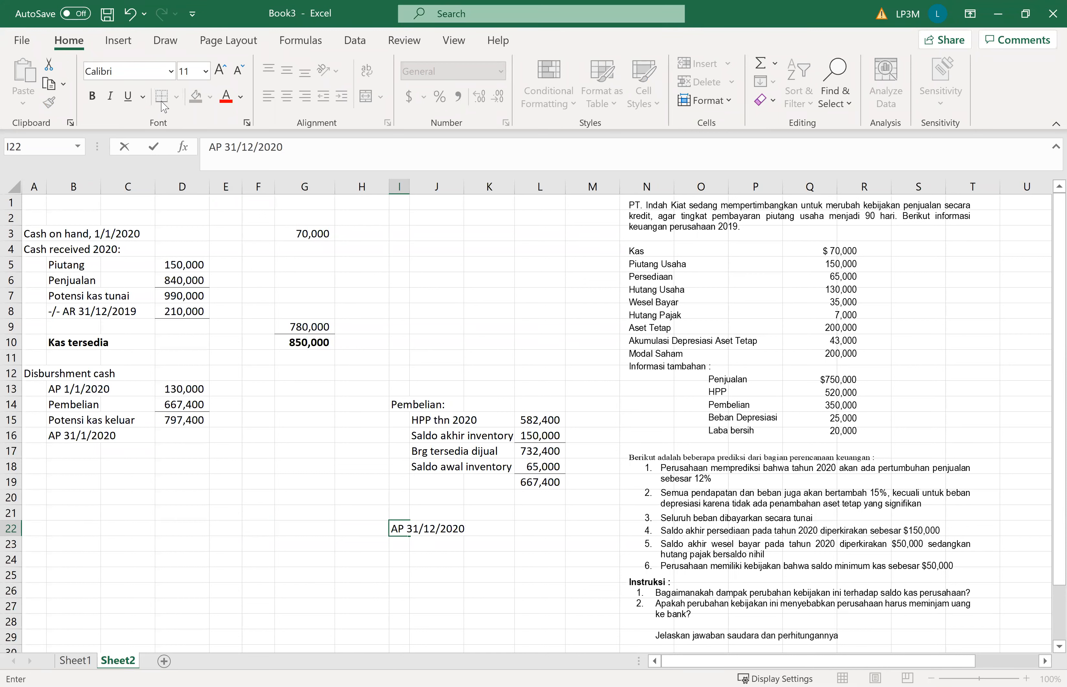
{"action": "type", "text": ":"}
{"action": "key", "text": "Return"}
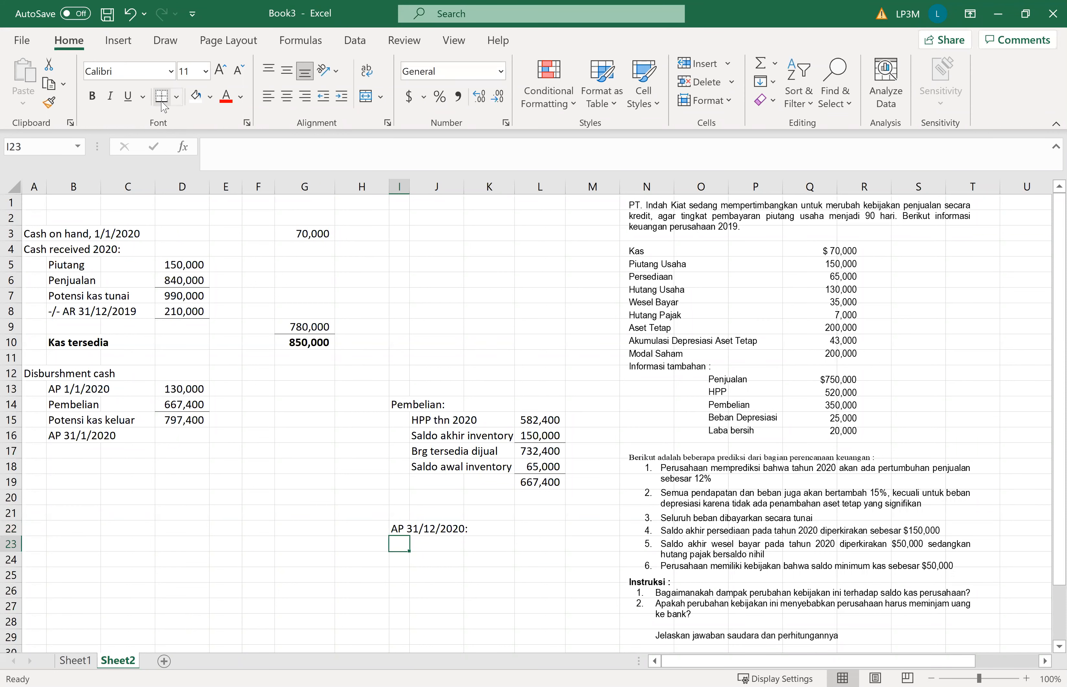
Describe the accounts payable calculation in J23 as "Pembelian x (saldo awal AP/Pembelian thn 2019)"
{"action": "key", "text": "Right"}
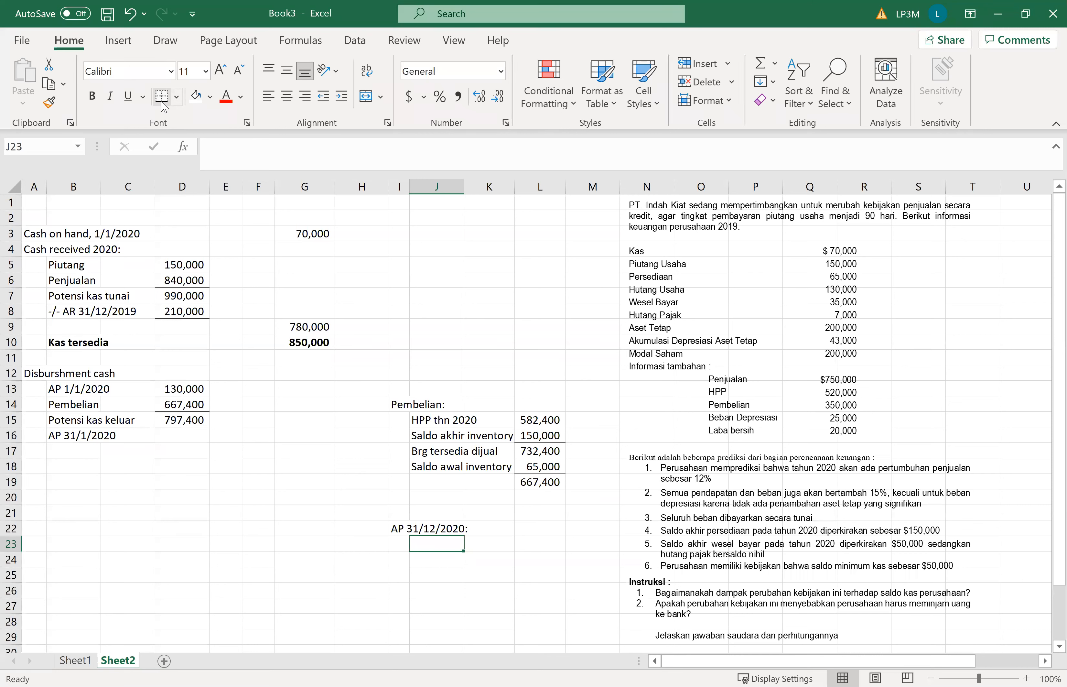
{"action": "type", "text": "Pembelai"}
{"action": "key", "text": "BackSpace"}
{"action": "key", "text": "BackSpace"}
{"action": "type", "text": "ian x"}
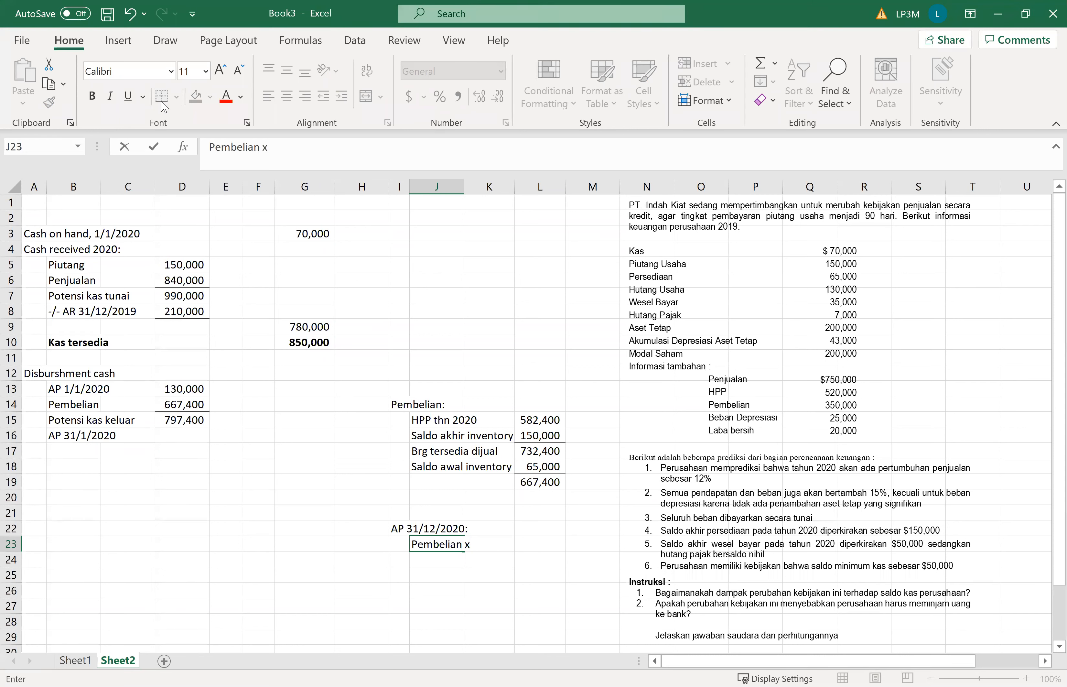
{"action": "type", "text": "("}
{"action": "type", "text": "("}
{"action": "type", "text": "saldo"}
{"action": "type", "text": " awa"}
{"action": "type", "text": "l AP"}
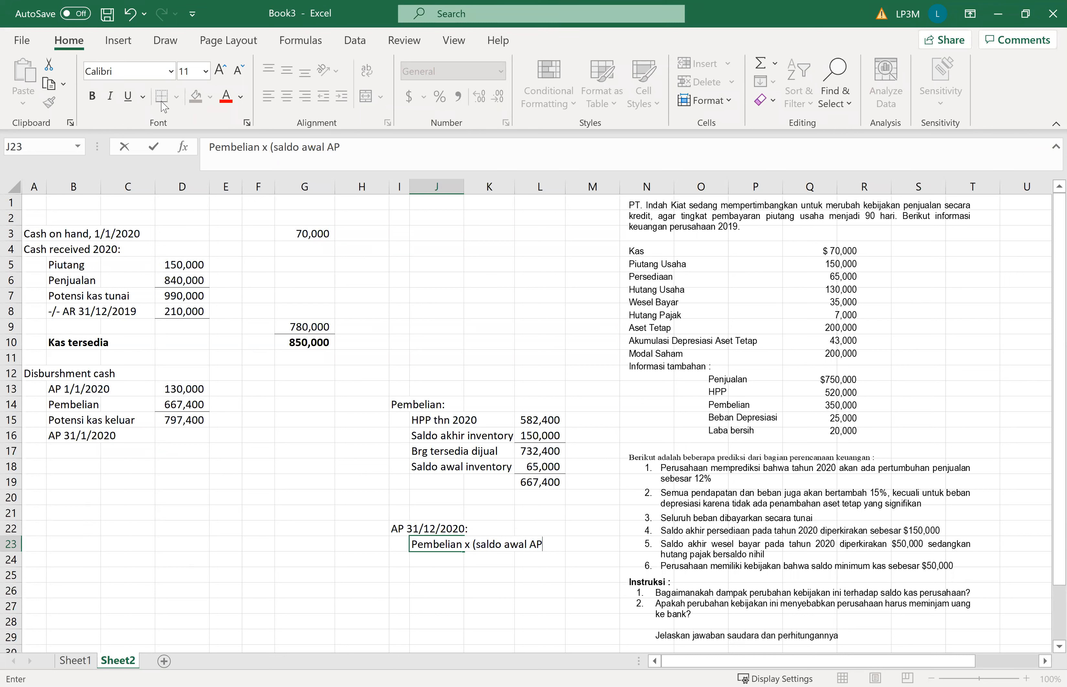
{"action": "type", "text": "/Pembelian"}
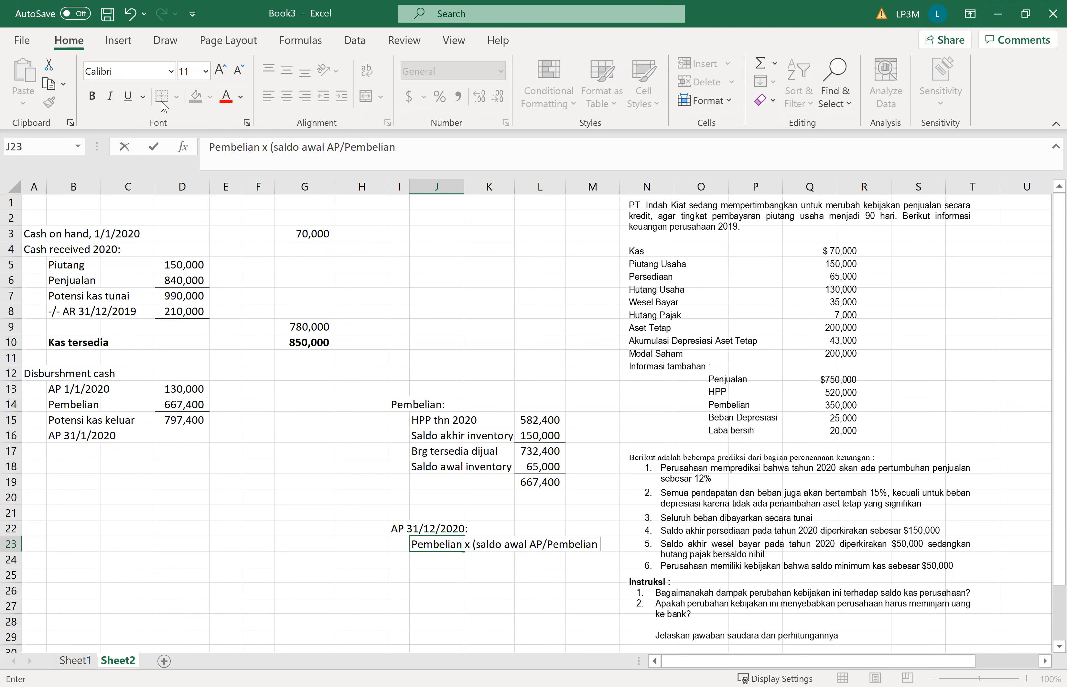
{"action": "type", "text": " thn 2019)"}
{"action": "key", "text": "Return"}
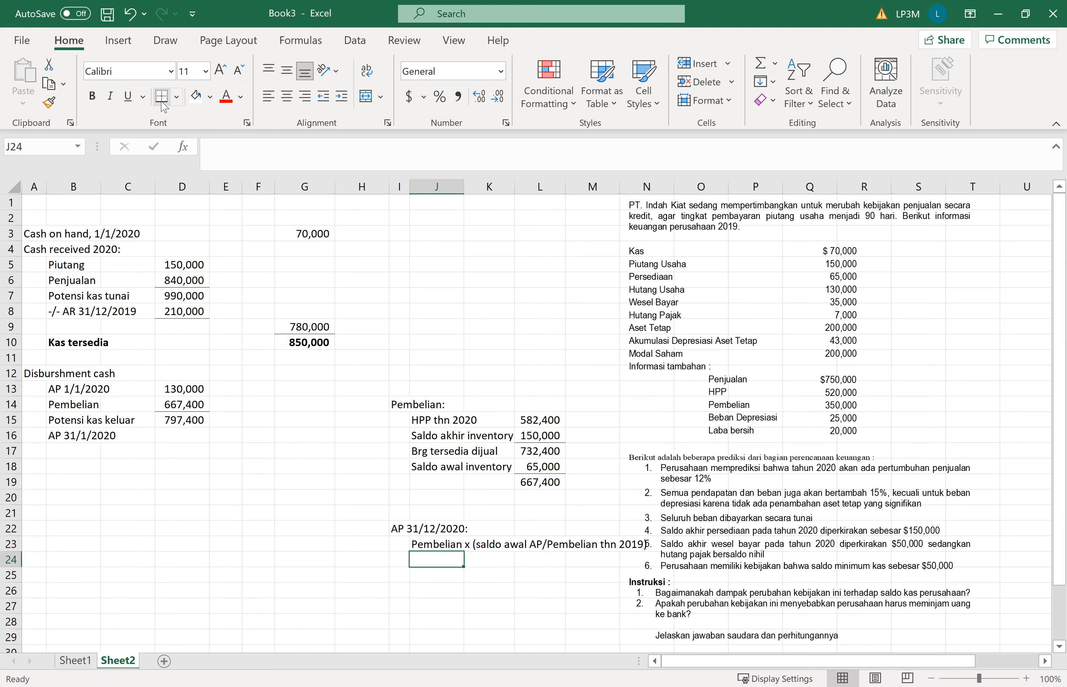
{"action": "type", "text": "350000"}
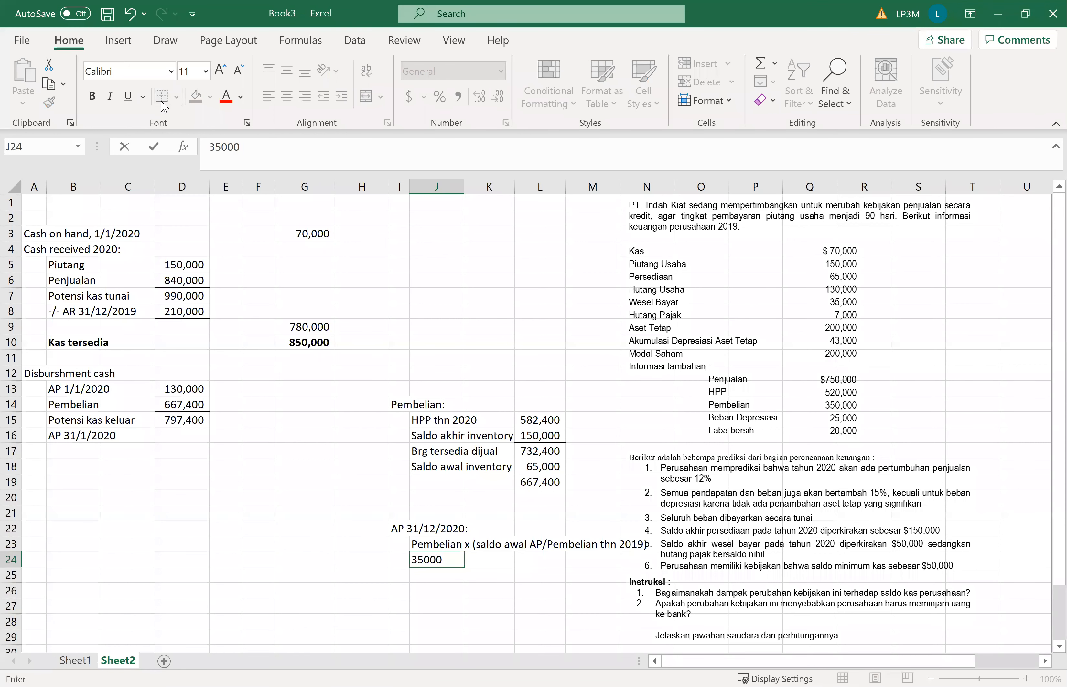
{"action": "key", "text": "BackSpace"}
{"action": "key", "text": "BackSpace"}
{"action": "key", "text": "BackSpace"}
{"action": "key", "text": "BackSpace"}
{"action": "key", "text": "BackSpace"}
{"action": "key", "text": "BackSpace"}
Calculate the ending accounts payable in J24 with the formula =350000*(130000/350000)
{"action": "type", "text": "="}
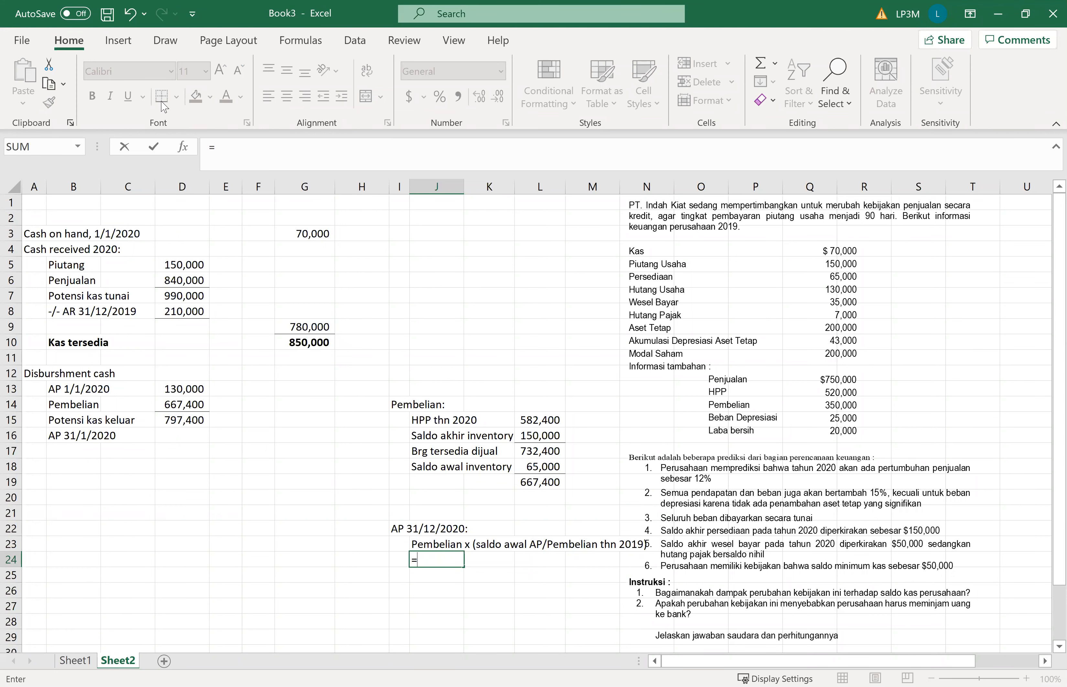
{"action": "type", "text": "350000*("}
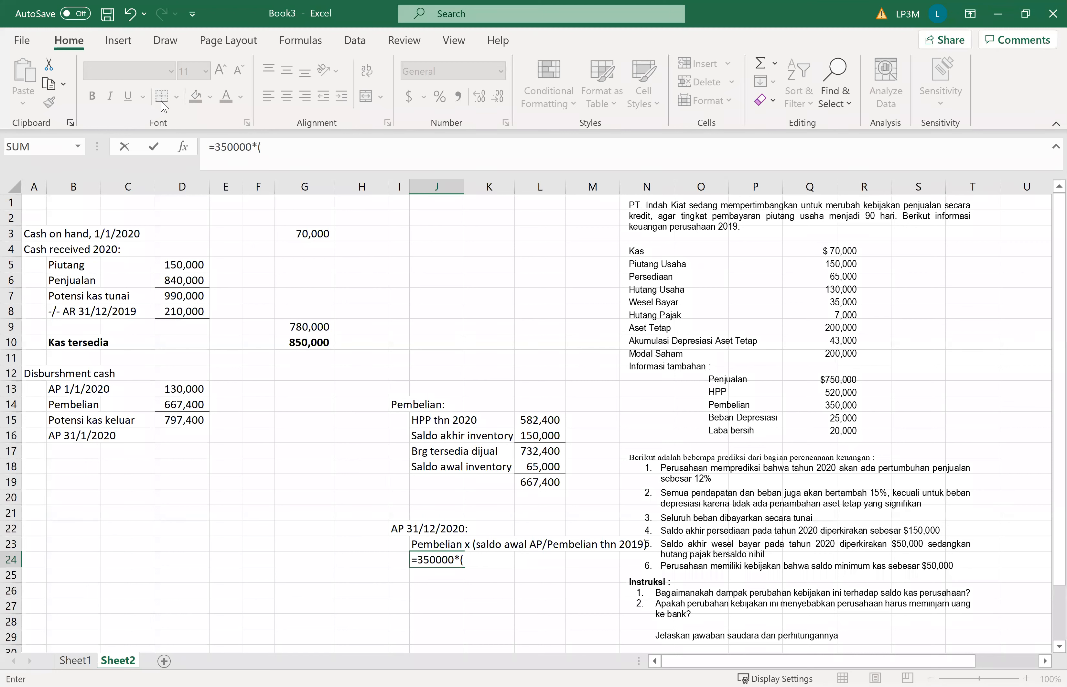
{"action": "type", "text": "130000/"}
{"action": "type", "text": "350000)"}
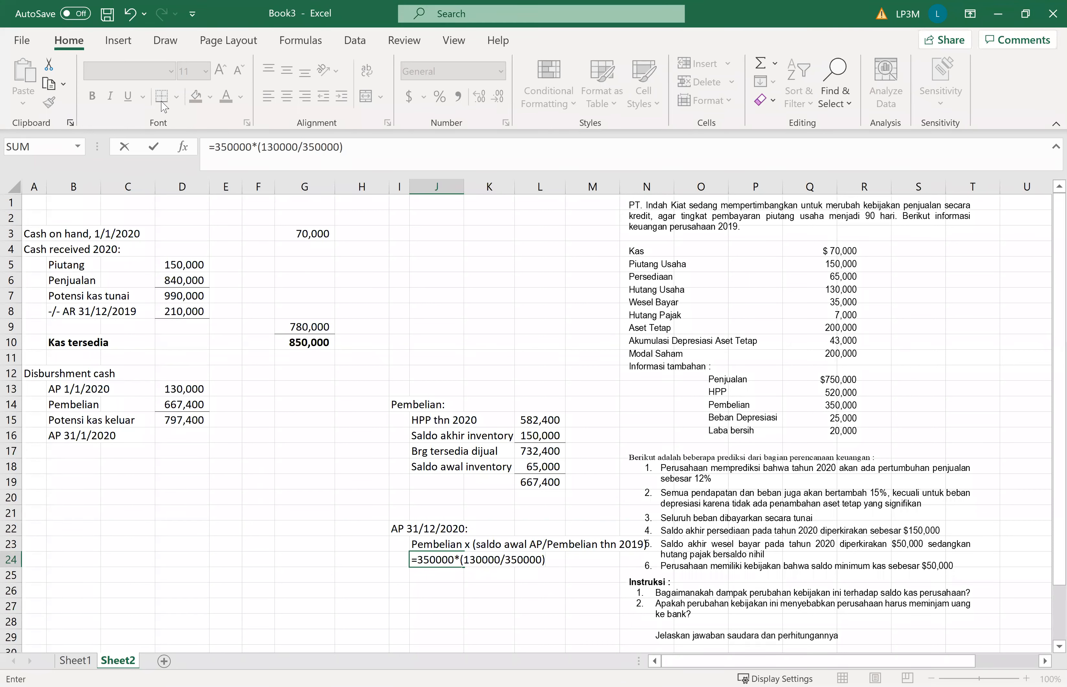
{"action": "key", "text": "Return"}
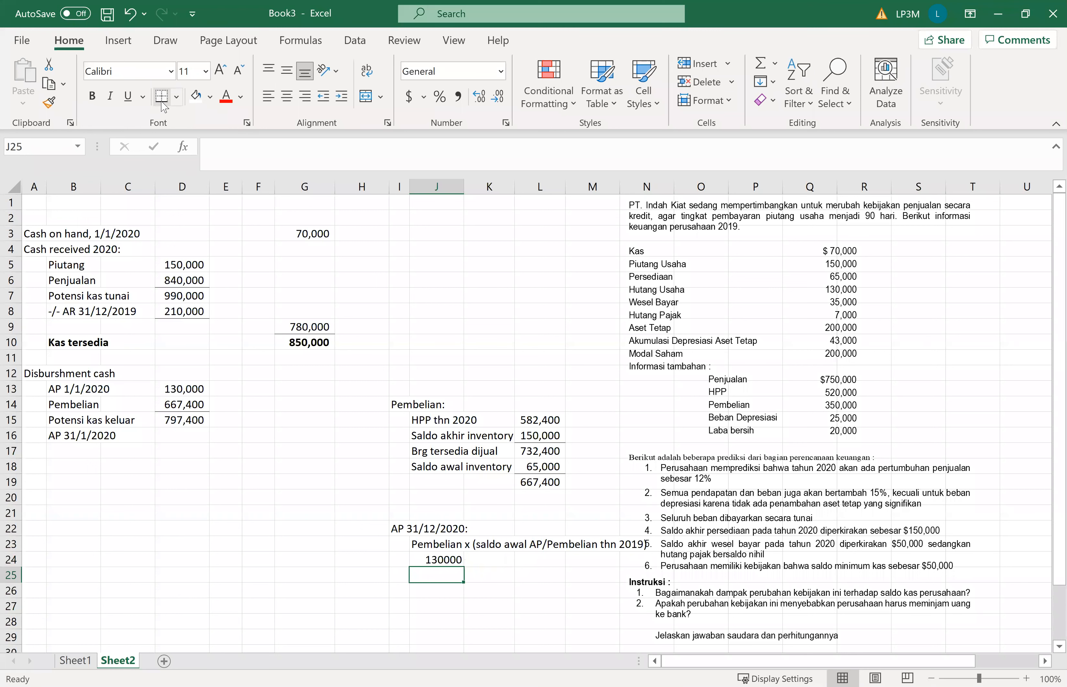
Replace the first 350000 in the J24 formula with the 2020 purchases of 667400
{"action": "key", "text": "Up"}
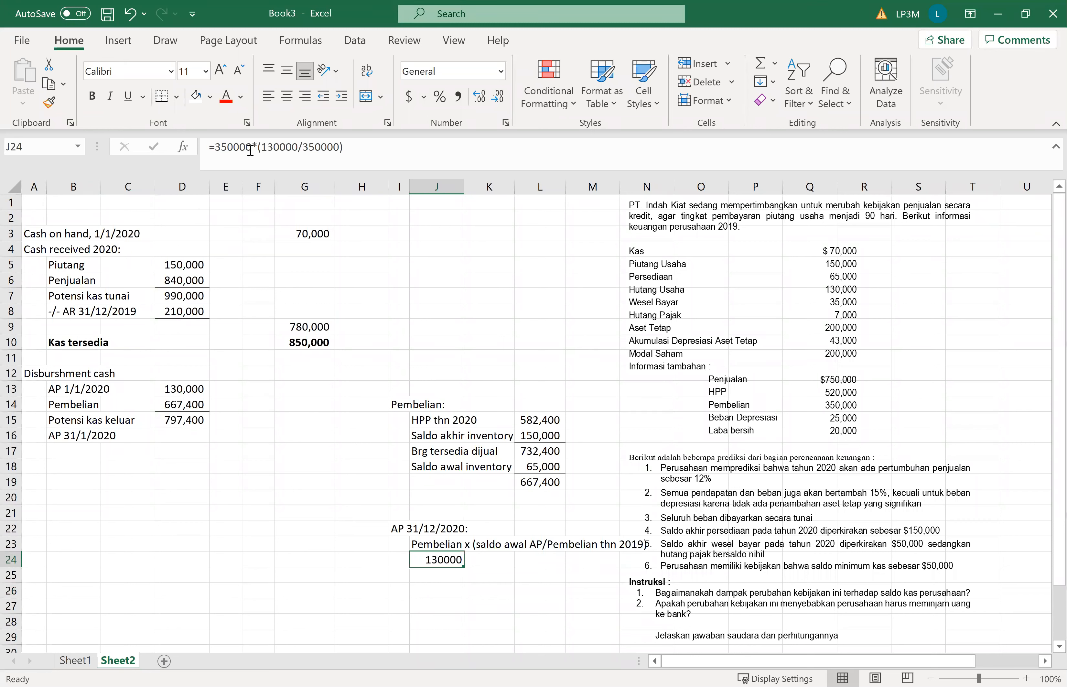
{"action": "left_click_drag", "start_coordinate": [251, 150], "coordinate": [216, 145]}
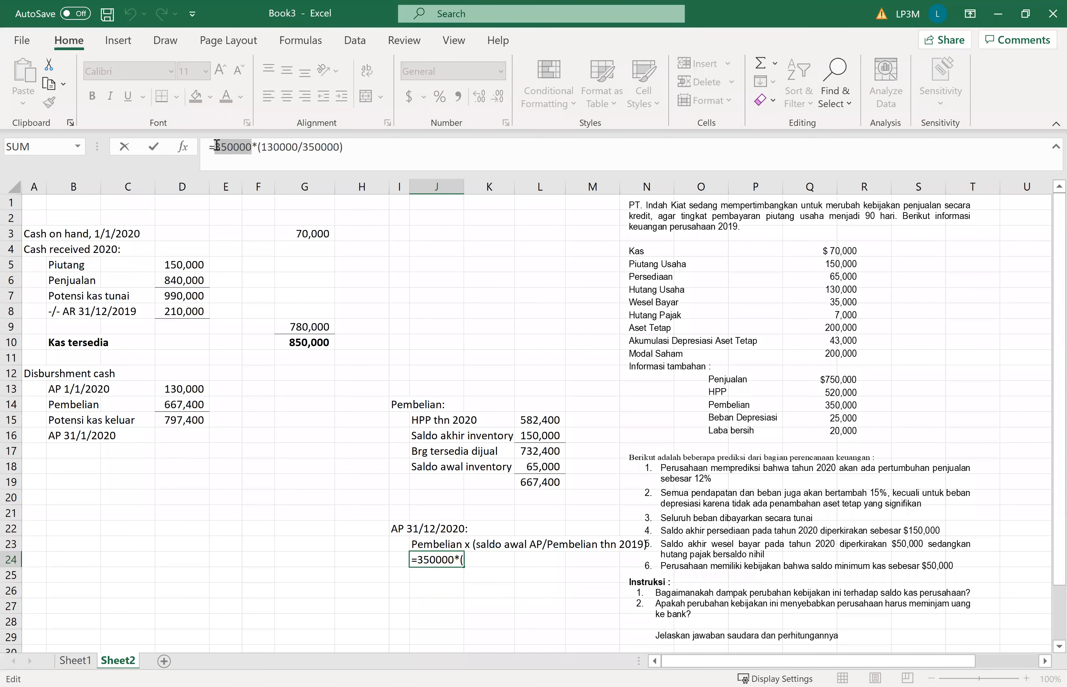
{"action": "type", "text": "667400"}
{"action": "key", "text": "Return"}
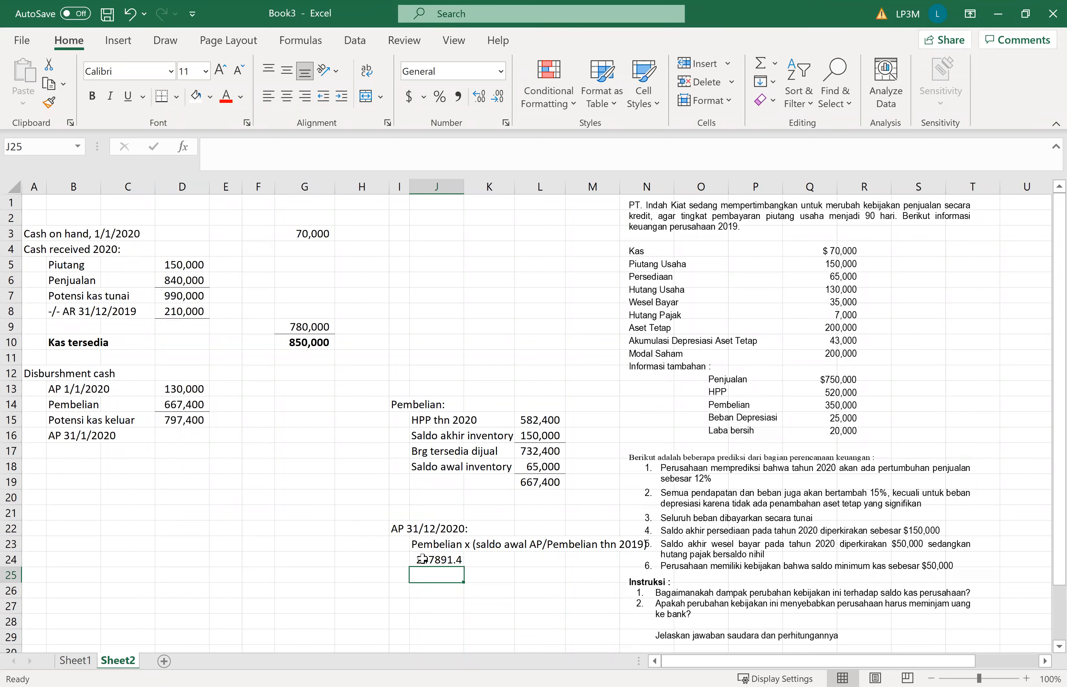
Link the ending accounts payable amount in D16 to the side calculation with the formula =J24
{"action": "left_click", "coordinate": [196, 435]}
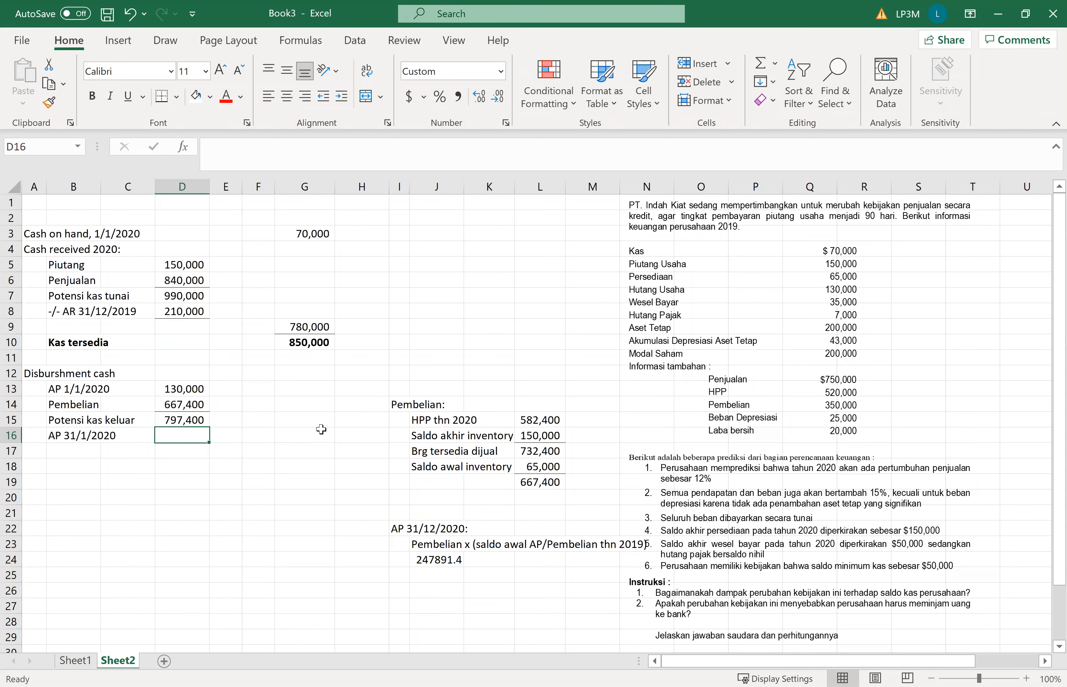
{"action": "type", "text": "="}
{"action": "key", "text": "Down"}
{"action": "key", "text": "Down"}
{"action": "key", "text": "Down"}
{"action": "key", "text": "Down"}
{"action": "key", "text": "Down"}
{"action": "key", "text": "Down"}
{"action": "key", "text": "Down"}
{"action": "key", "text": "Down"}
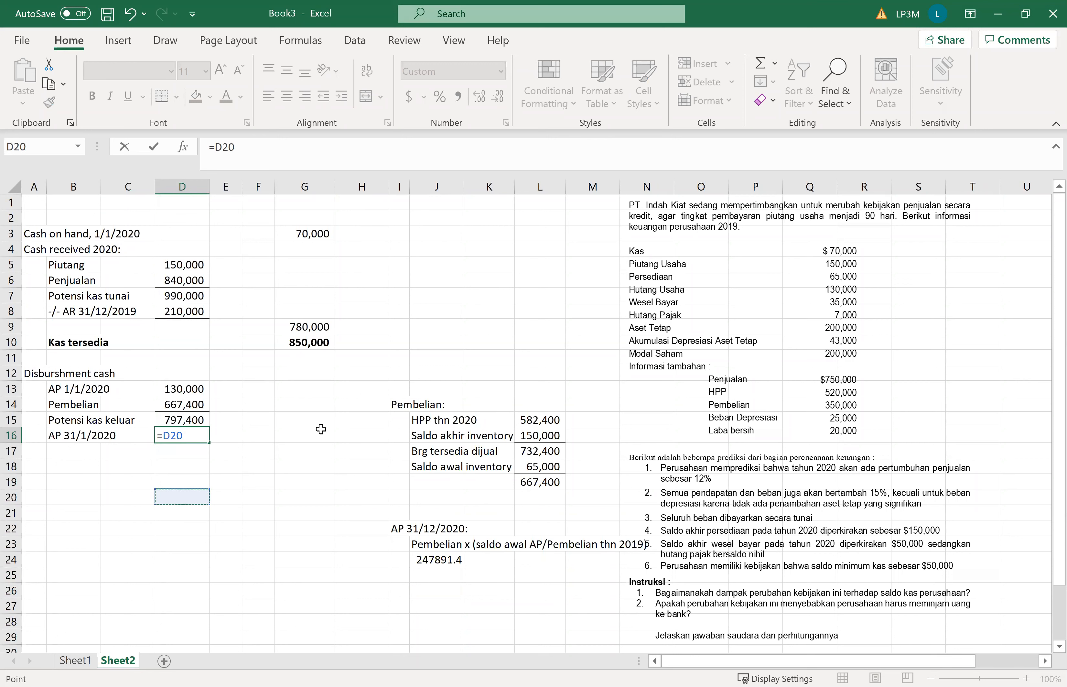
{"action": "key", "text": "Right"}
{"action": "key", "text": "Right"}
{"action": "key", "text": "Right"}
{"action": "key", "text": "Right"}
{"action": "key", "text": "Right"}
{"action": "key", "text": "Right"}
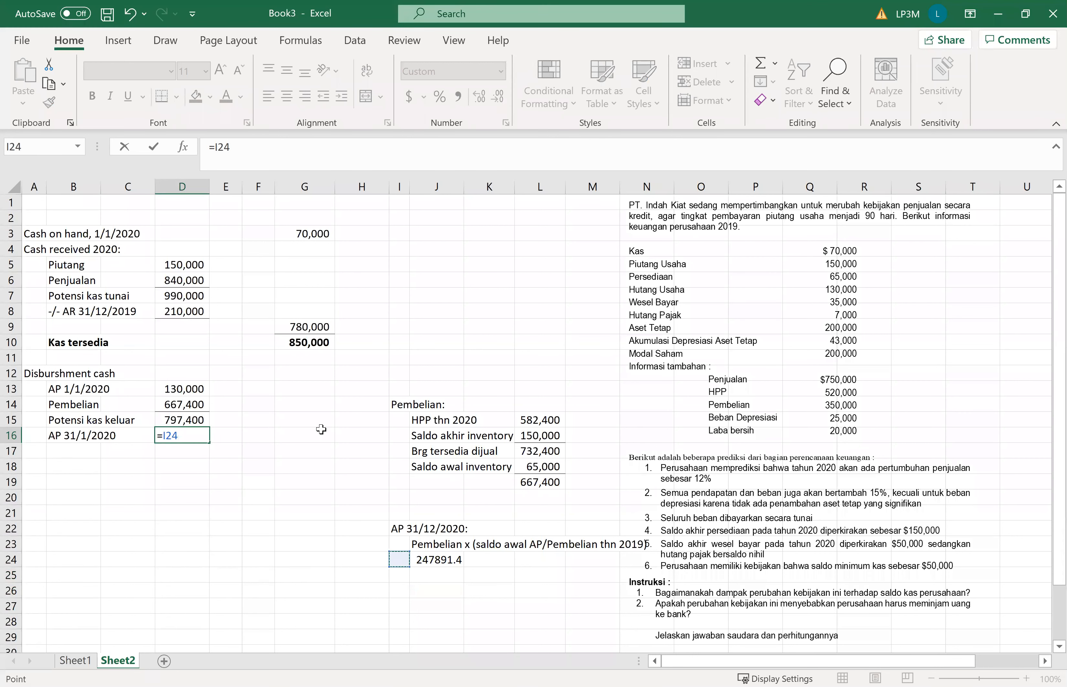
{"action": "key", "text": "Return"}
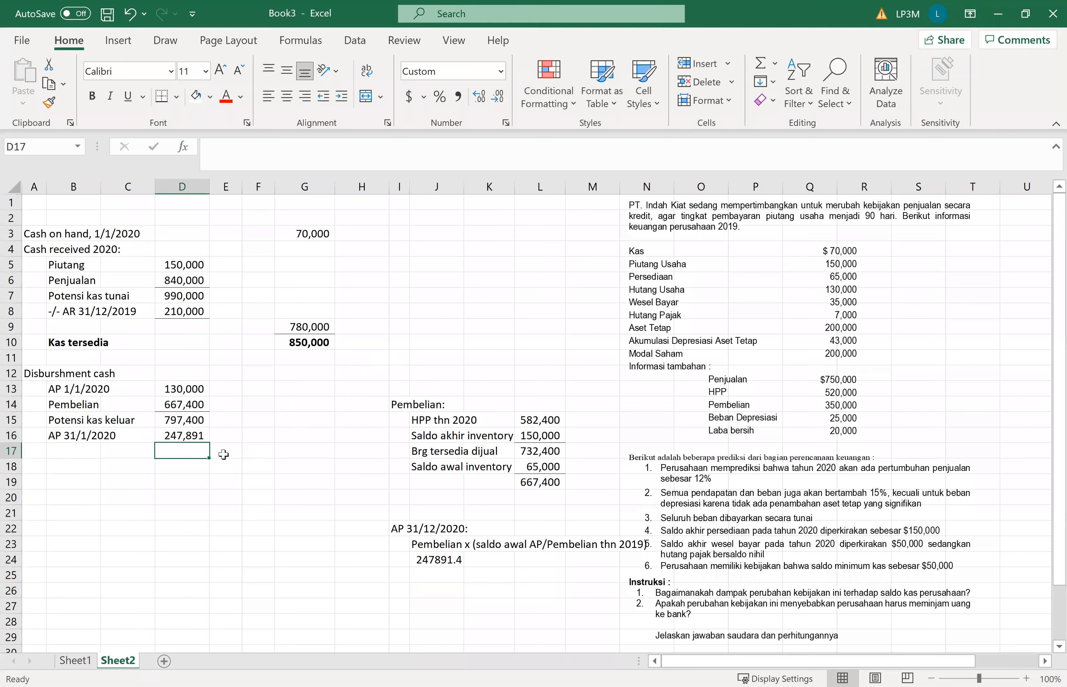
Add a bottom border to D16 and subtract ending accounts payable from the potential cash outflow in D17 with =D15-D16
{"action": "left_click", "coordinate": [197, 430]}
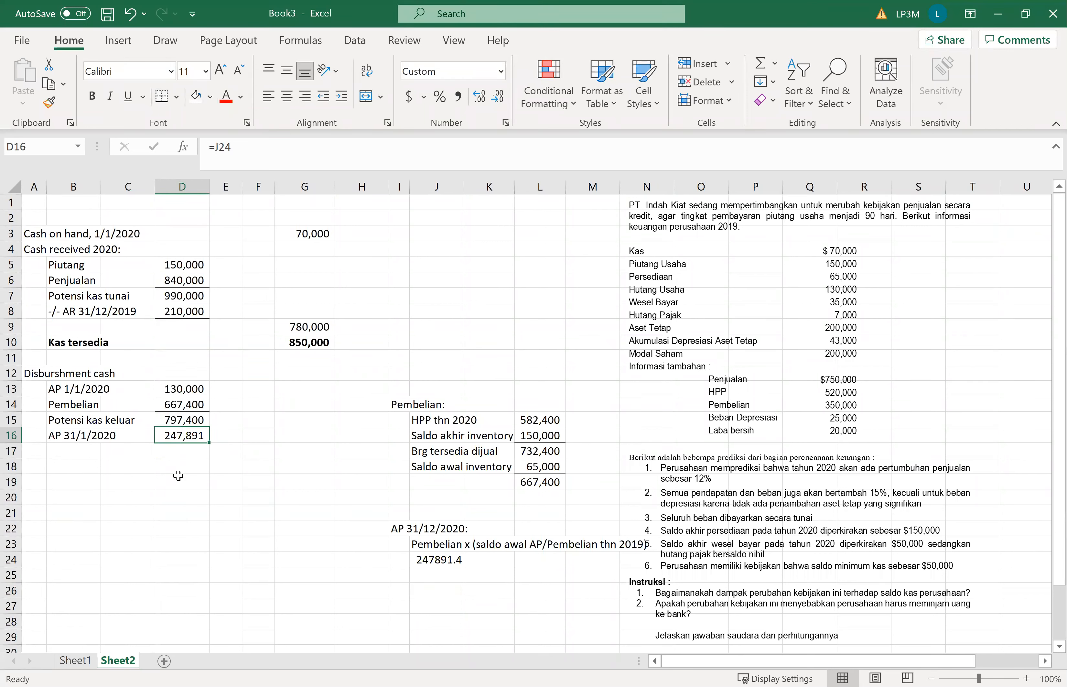
{"action": "left_click", "coordinate": [182, 455]}
{"action": "type", "text": "="}
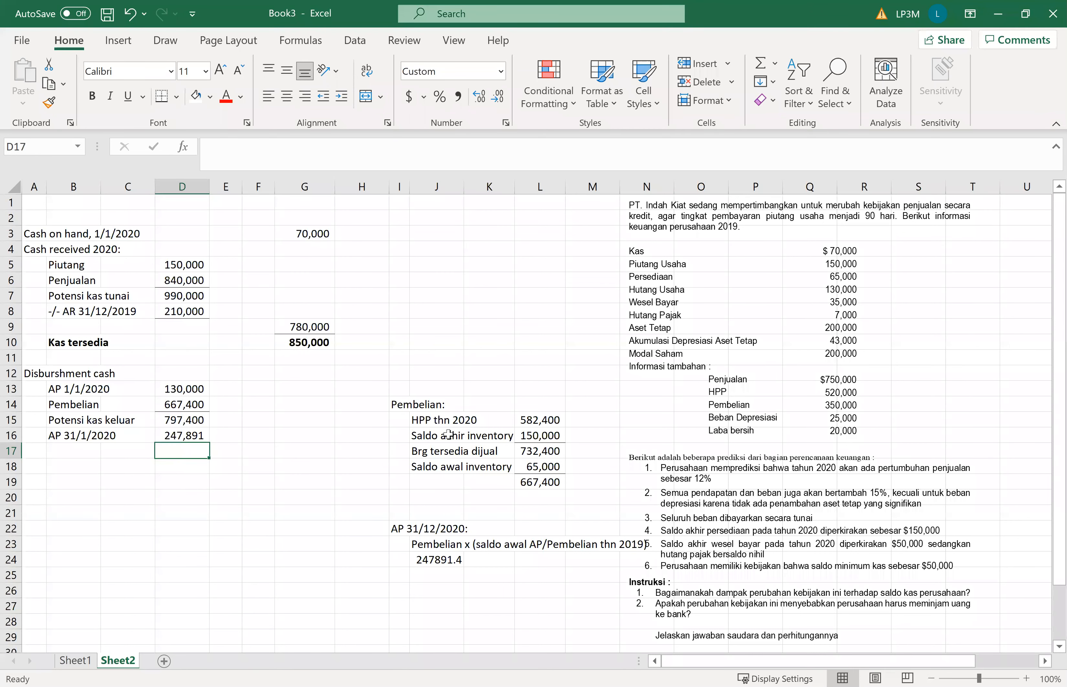
{"action": "key", "text": "Up"}
{"action": "key", "text": "Up"}
{"action": "type", "text": "-"}
{"action": "key", "text": "Up"}
{"action": "key", "text": "Return"}
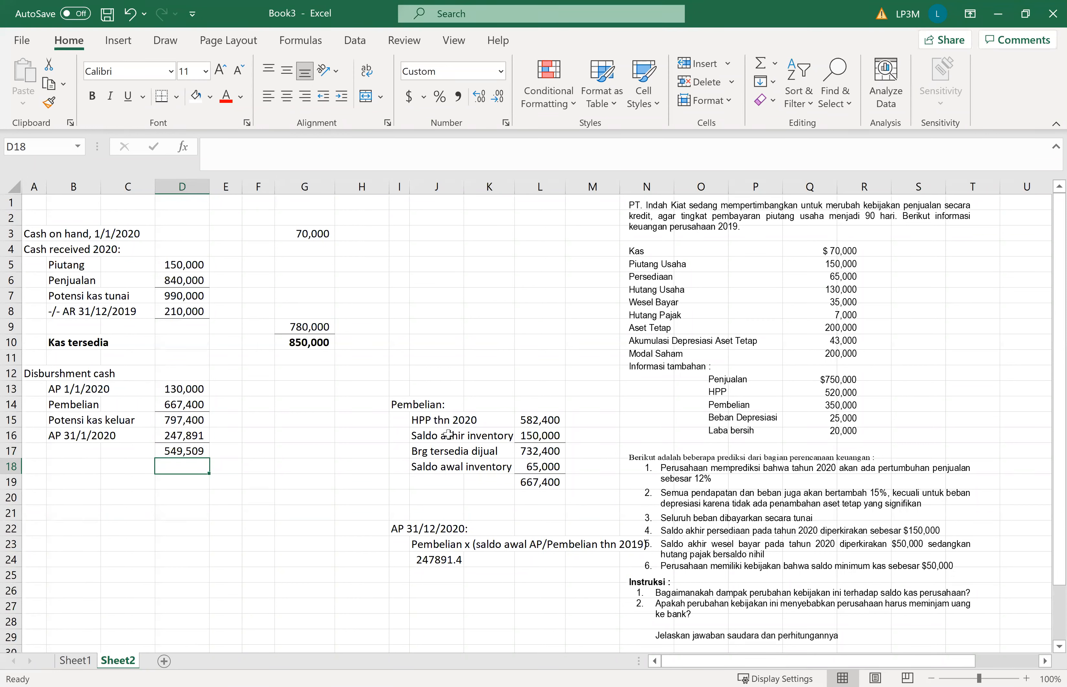
Move the payables disbursement subtotal from D17 to E17 and widen column E
{"action": "key", "text": "Left"}
{"action": "key", "text": "Left"}
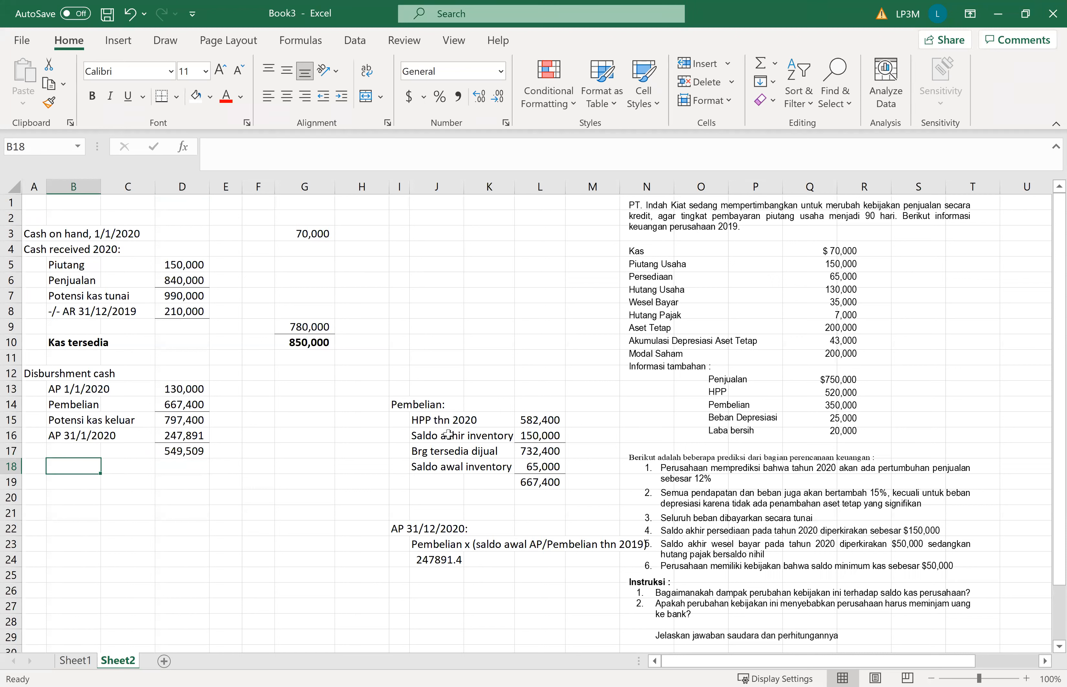
{"action": "left_click", "coordinate": [169, 450]}
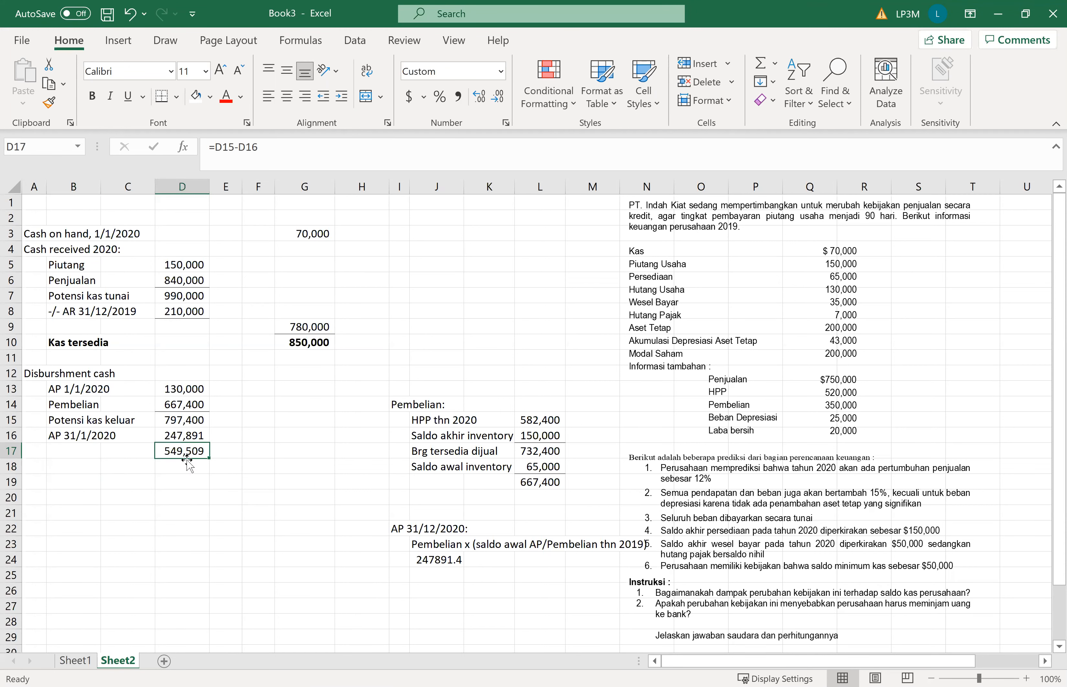
{"action": "left_click_drag", "start_coordinate": [209, 452], "coordinate": [230, 451]}
{"action": "left_click_drag", "start_coordinate": [241, 185], "coordinate": [268, 188]}
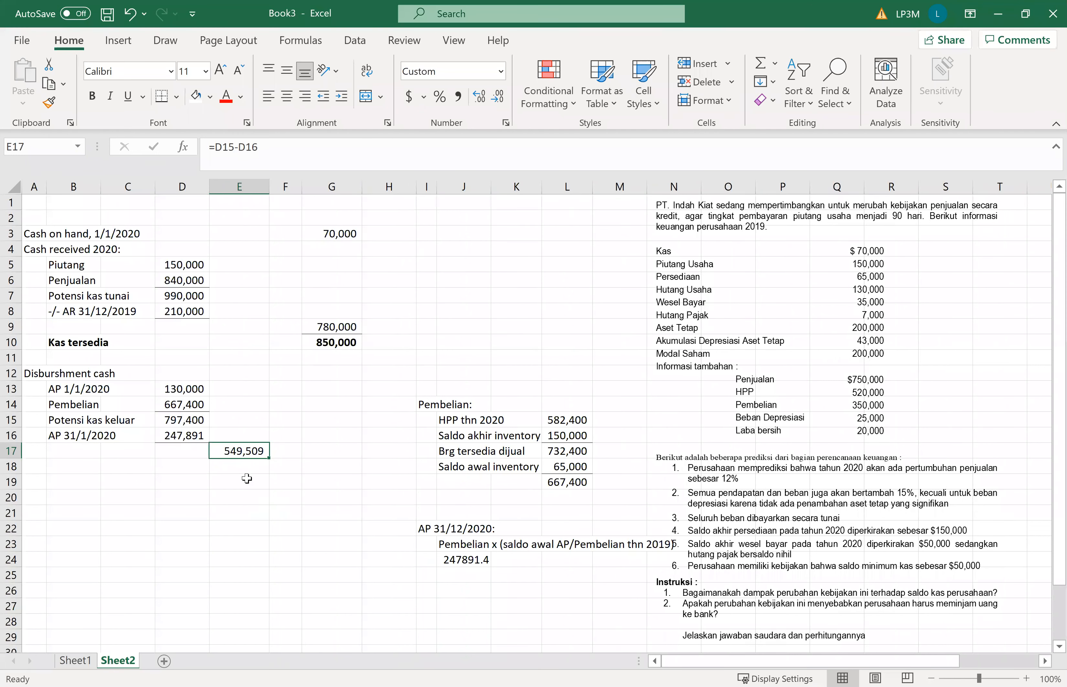
Add a "Wesel bayar" row to the cash disbursements, with the label in B18 and 35,000 in D18
{"action": "left_click", "coordinate": [67, 470]}
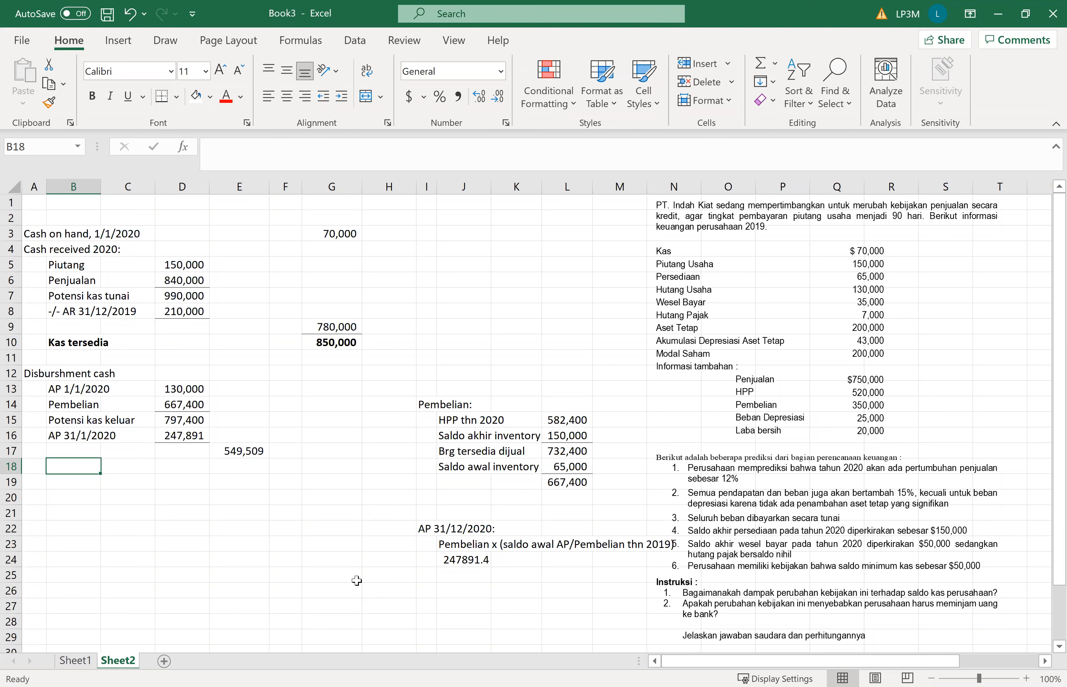
{"action": "type", "text": "Wesel bayar"}
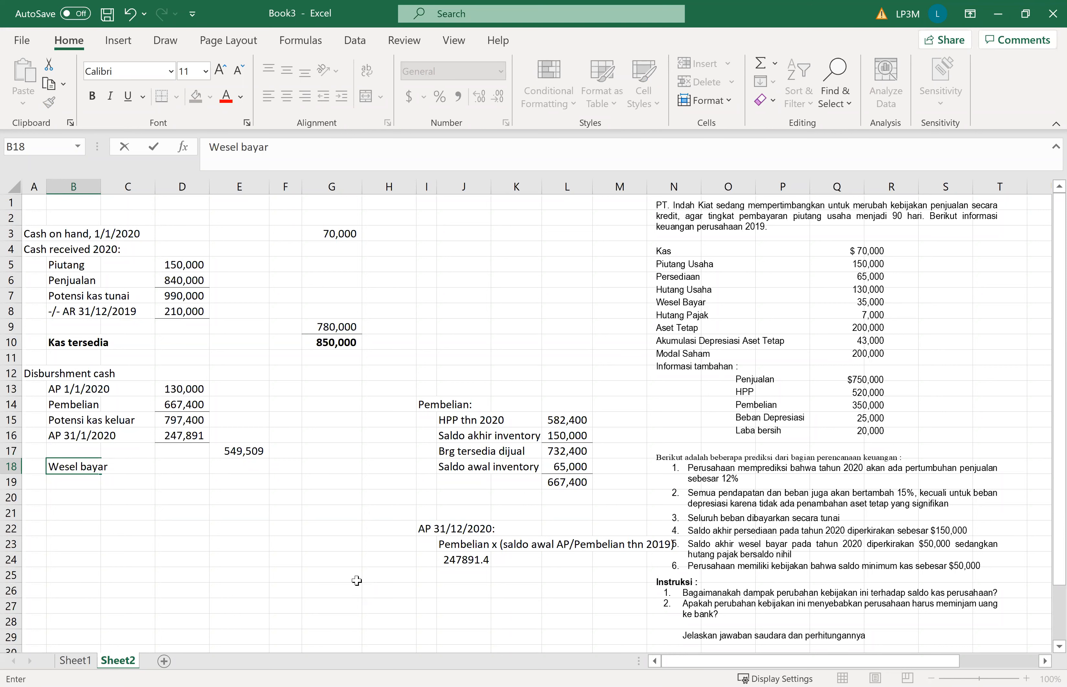
{"action": "key", "text": "Right"}
{"action": "key", "text": "Right"}
{"action": "key", "text": "Right"}
{"action": "key", "text": "Left"}
{"action": "type", "text": "35"}
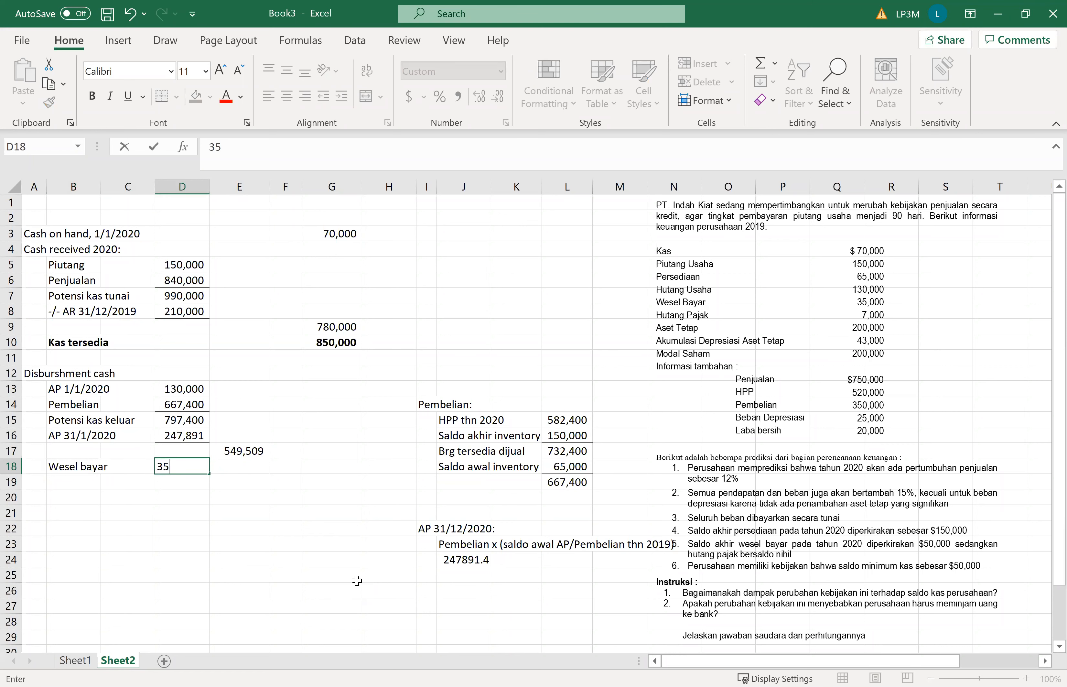
{"action": "type", "text": ",00000"}
{"action": "key", "text": "Return"}
Append the date 1/1/2020 to the "Wesel bayar" label in B18
{"action": "key", "text": "Left"}
{"action": "key", "text": "Left"}
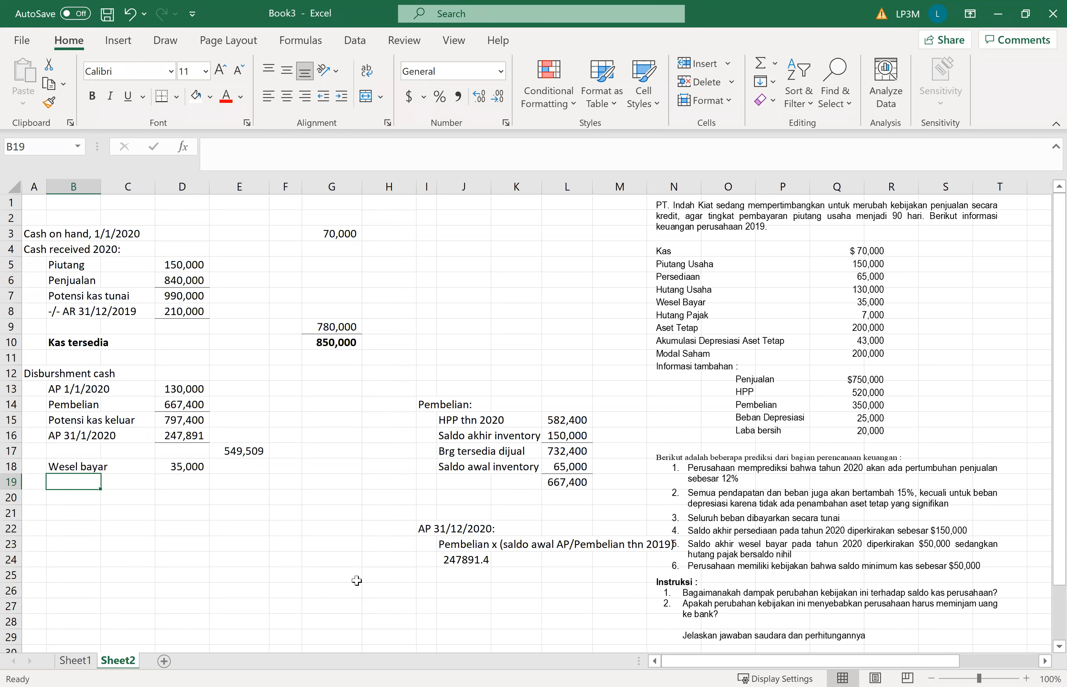
{"action": "key", "text": "Up"}
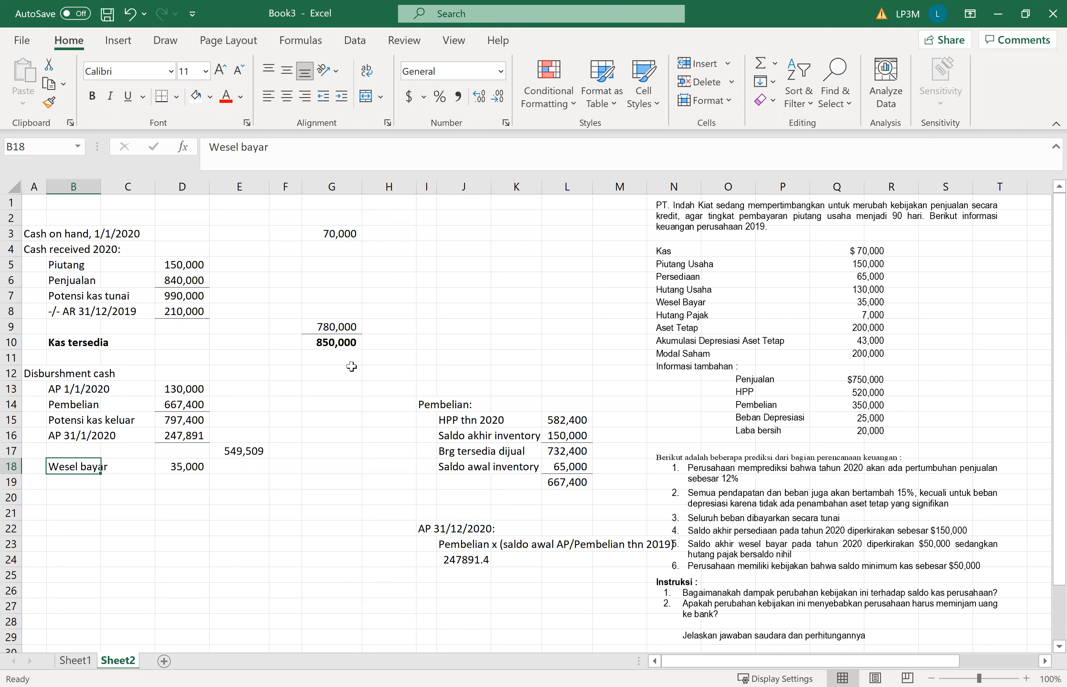
{"action": "left_click", "coordinate": [293, 148]}
{"action": "type", "text": "1/1/2020"}
{"action": "key", "text": "Return"}
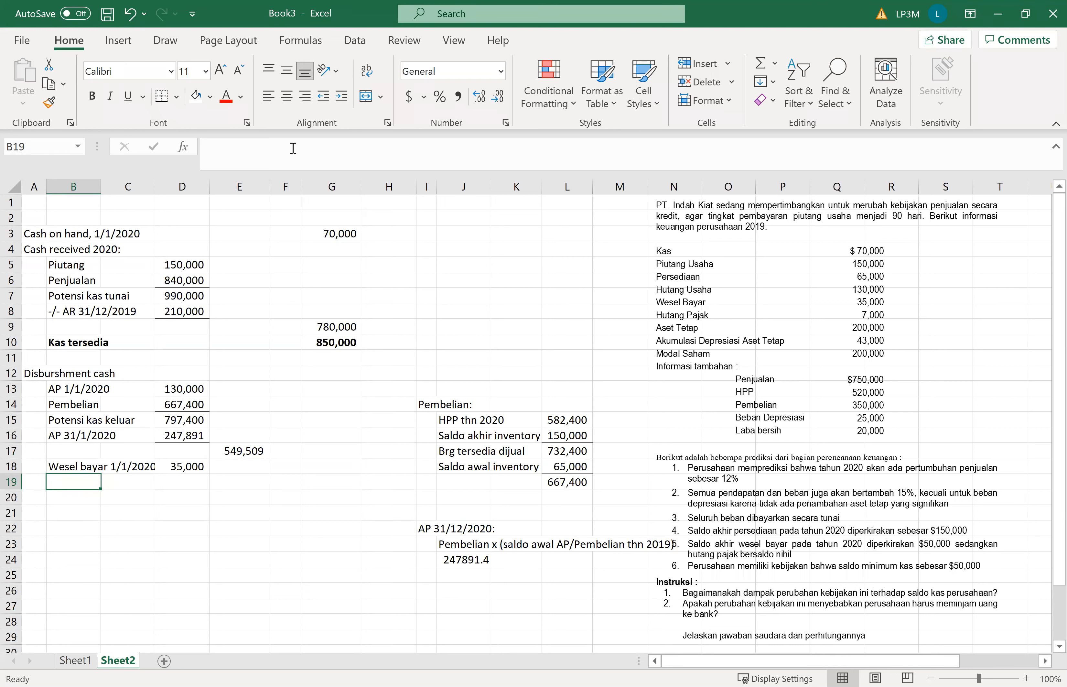
Enter the label "Wesel bayar 31/12/2020" in B19 with the amount 50000 in D19
{"action": "type", "text": "Wesel "}
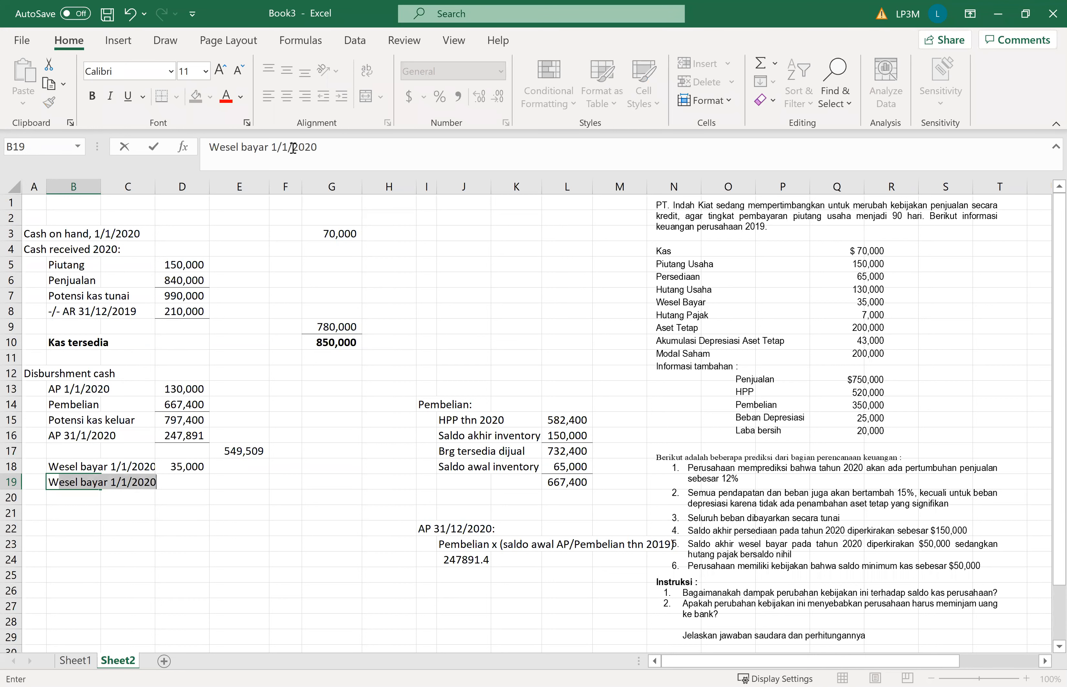
{"action": "type", "text": "bayar "}
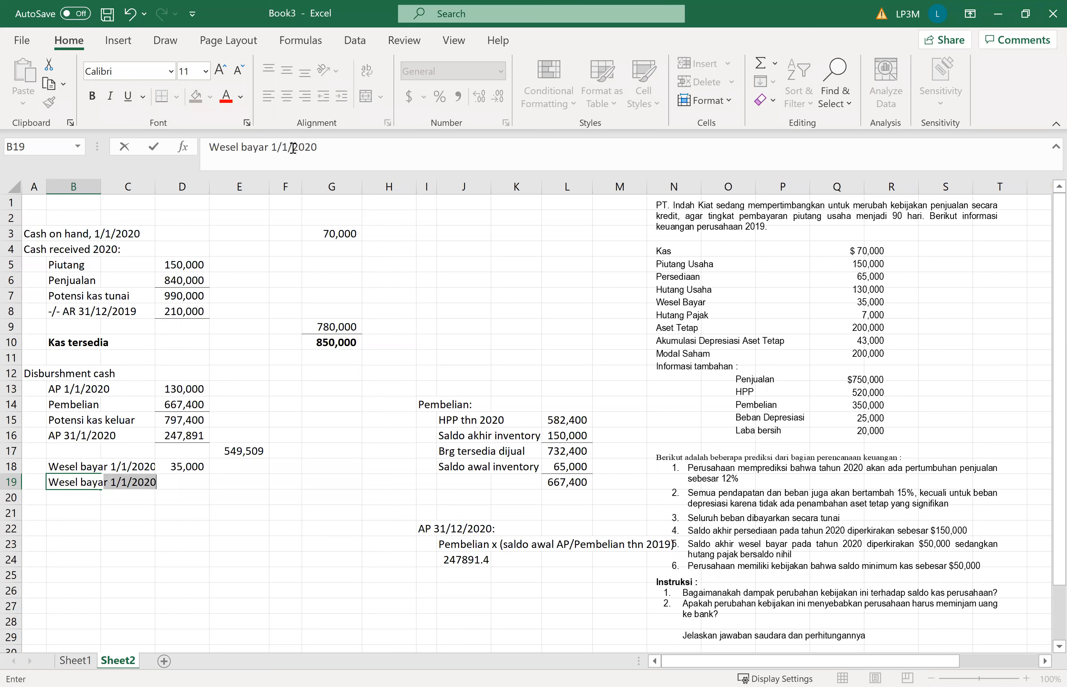
{"action": "type", "text": "31/12/2020"}
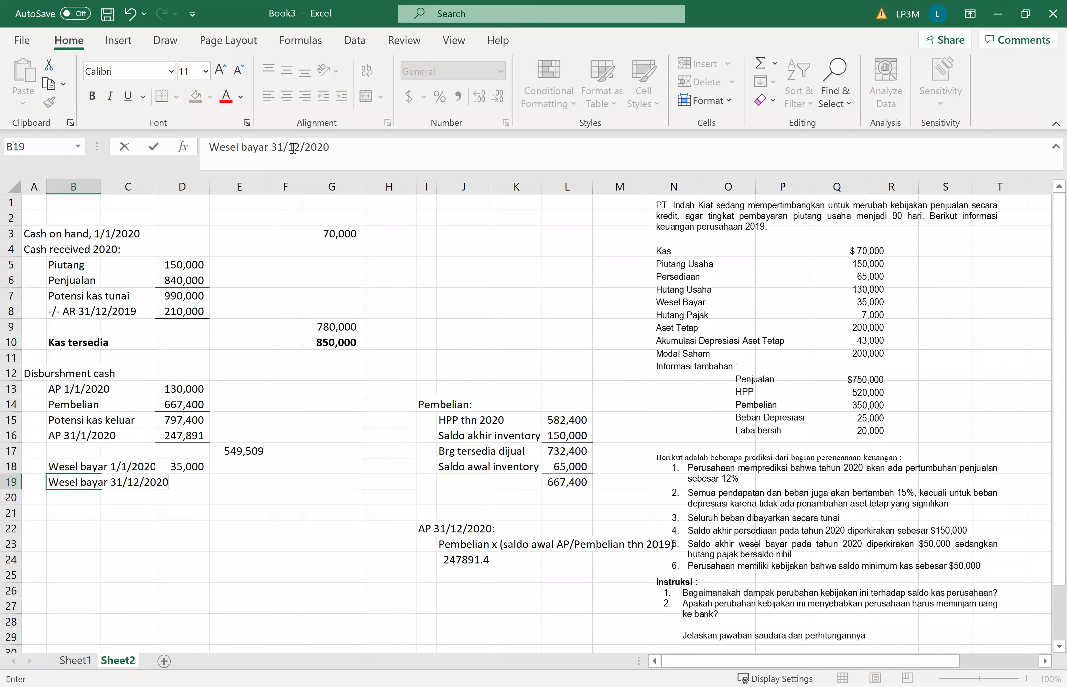
{"action": "key", "text": "Tab"}
{"action": "key", "text": "Tab"}
{"action": "type", "text": "50000"}
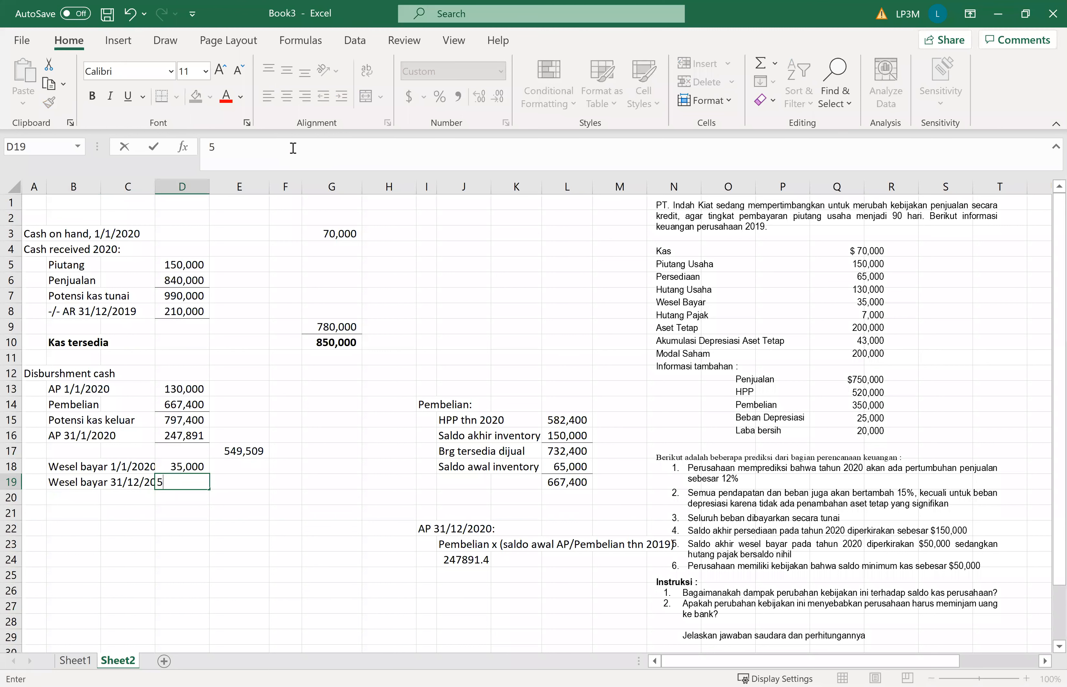
{"action": "key", "text": "Return"}
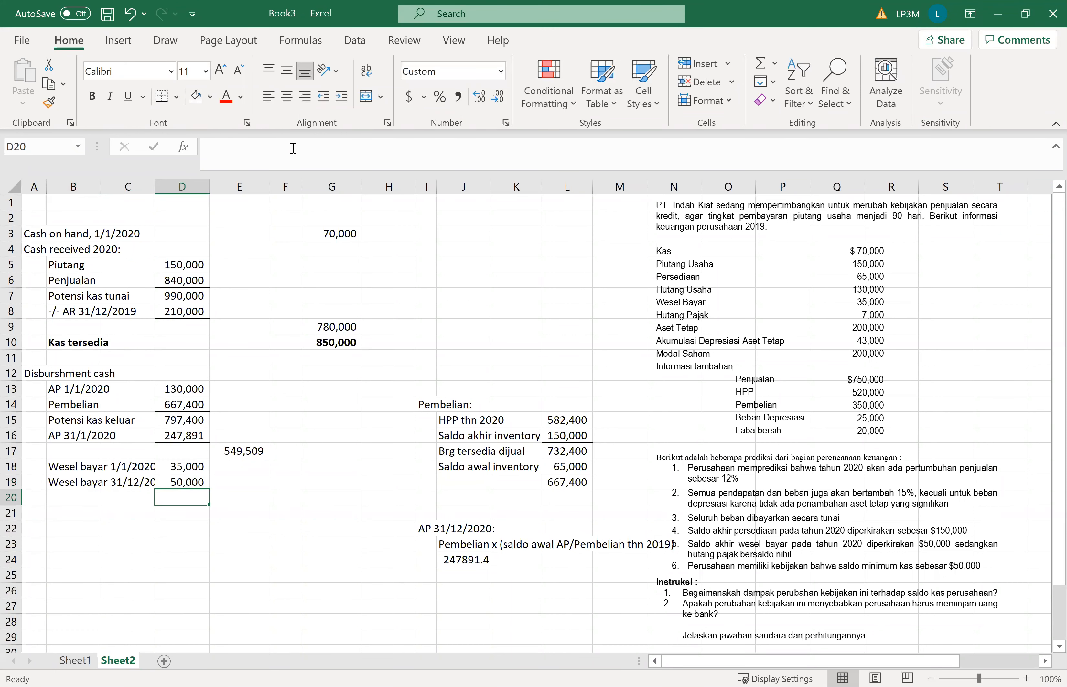
Make the ending notes payable amount in D19 negative by changing it to -50000
{"action": "key", "text": "Up"}
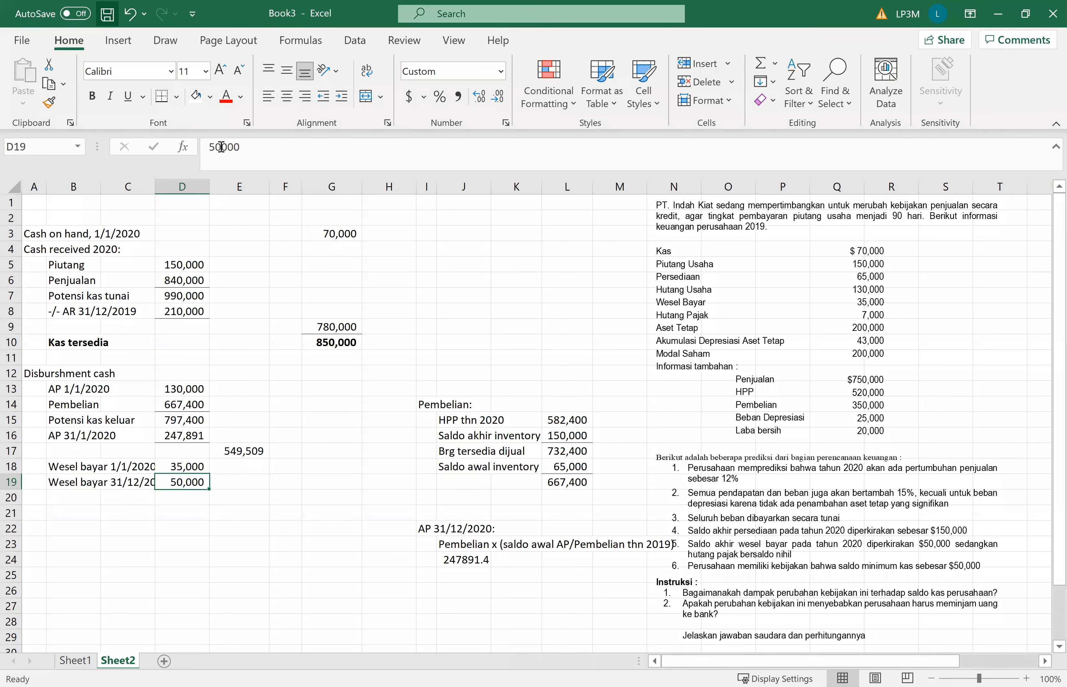
{"action": "left_click", "coordinate": [211, 146]}
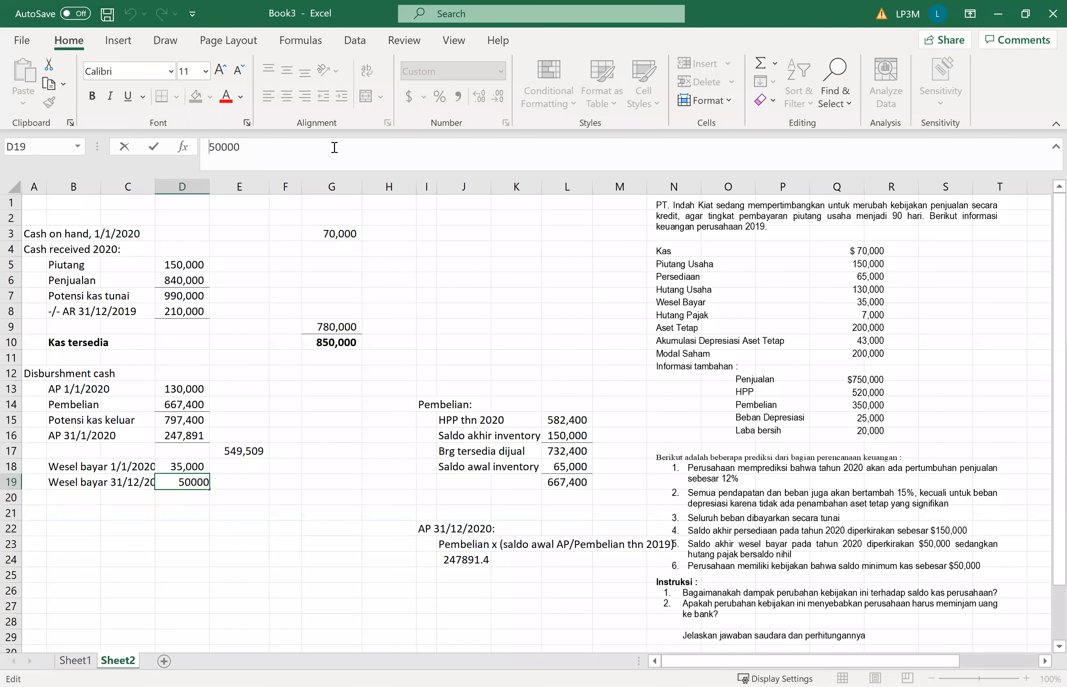
{"action": "type", "text": "-"}
{"action": "key", "text": "Return"}
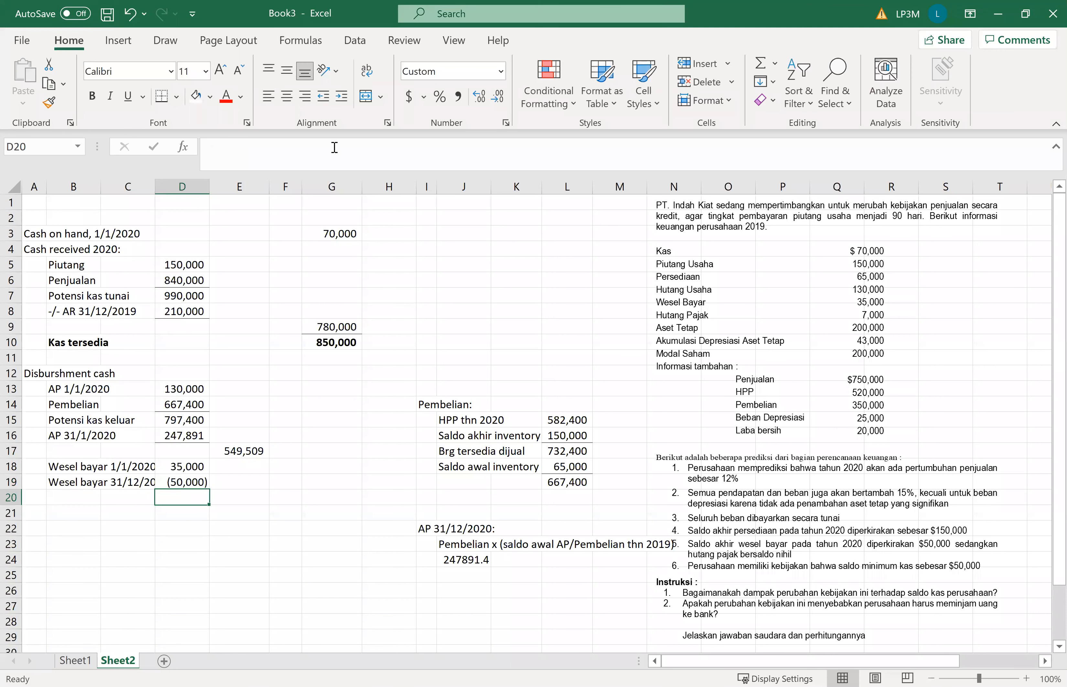
Calculate the net notes payable disbursement in E20 with the formula =D18+D19
{"action": "key", "text": "Right"}
{"action": "type", "text": "="}
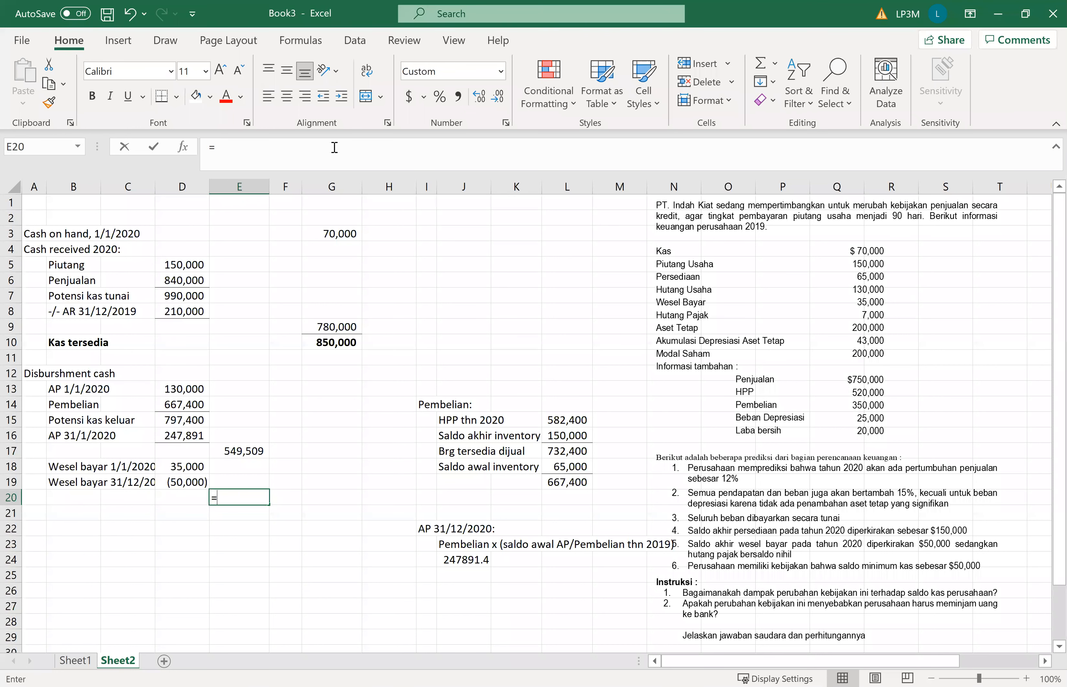
{"action": "key", "text": "Up"}
{"action": "key", "text": "Left"}
{"action": "key", "text": "Up"}
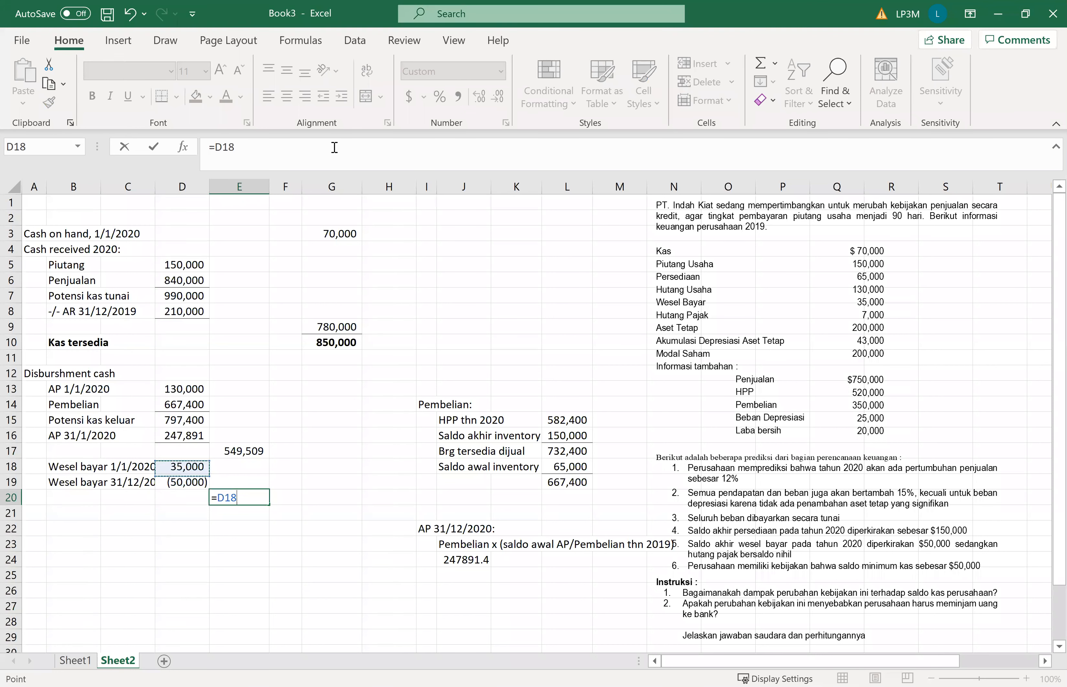
{"action": "type", "text": "+"}
{"action": "key", "text": "Up"}
{"action": "key", "text": "Left"}
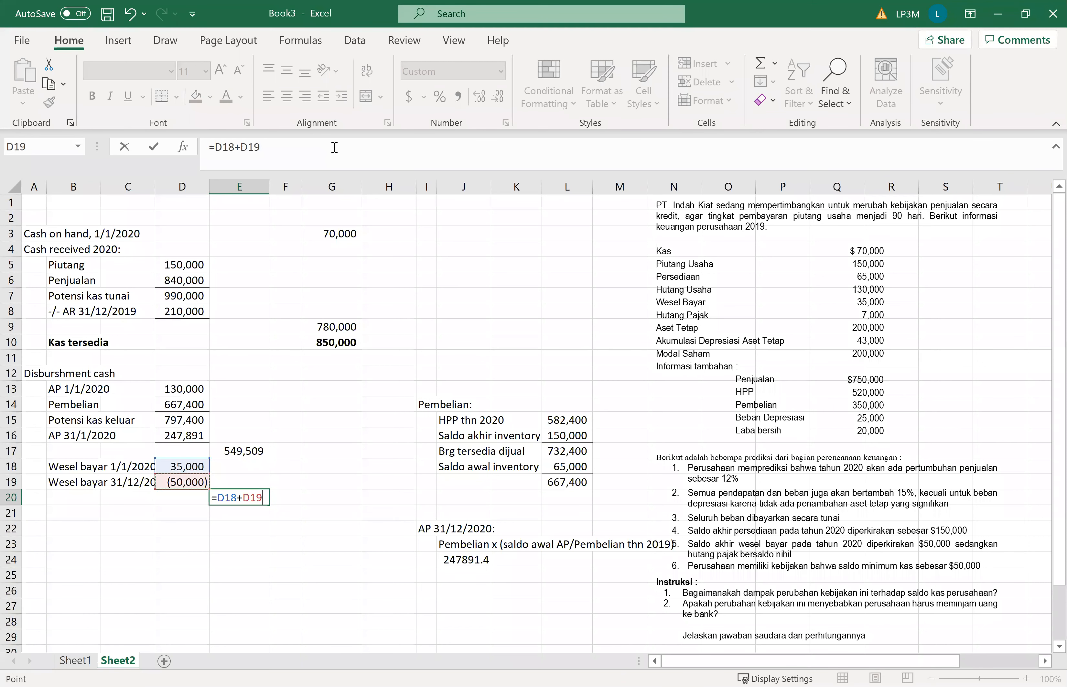
{"action": "key", "text": "Return"}
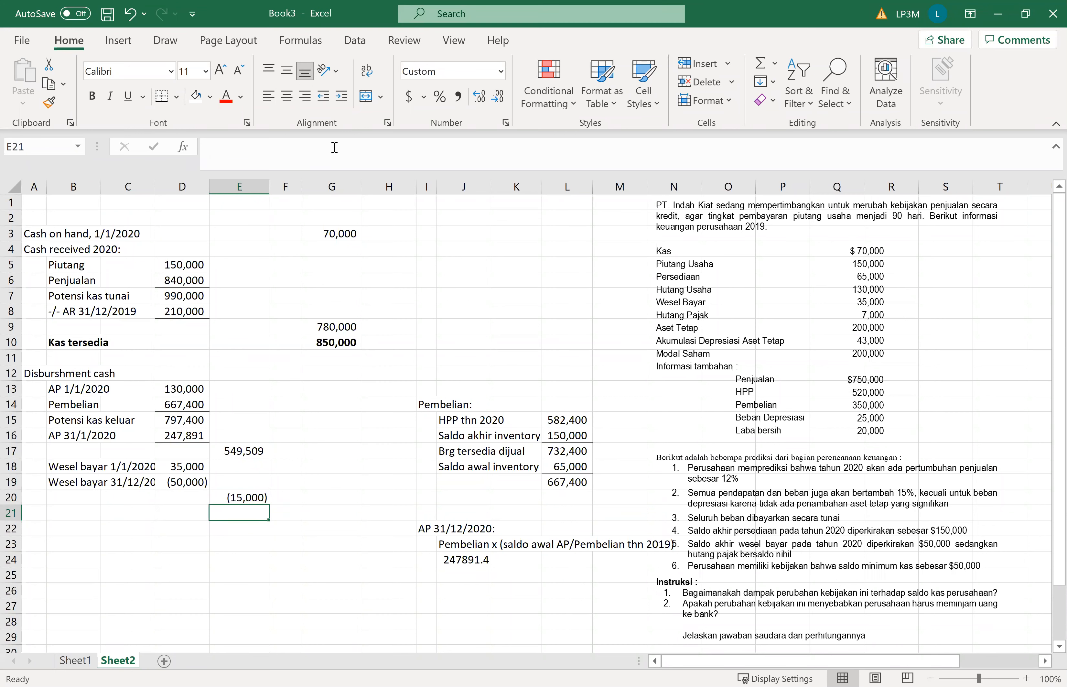
Add a "Hutang pajak" row with the label in B21 and the amount 7000 in E21
{"action": "key", "text": "Left"}
{"action": "key", "text": "Left"}
{"action": "key", "text": "Left"}
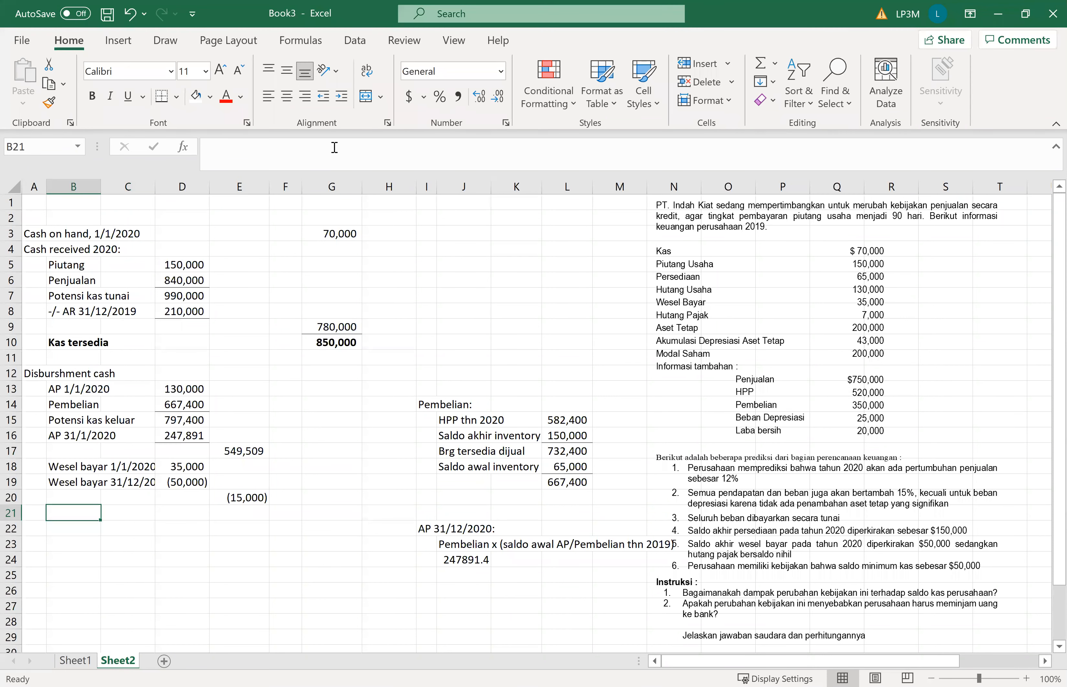
{"action": "type", "text": "Hutang "}
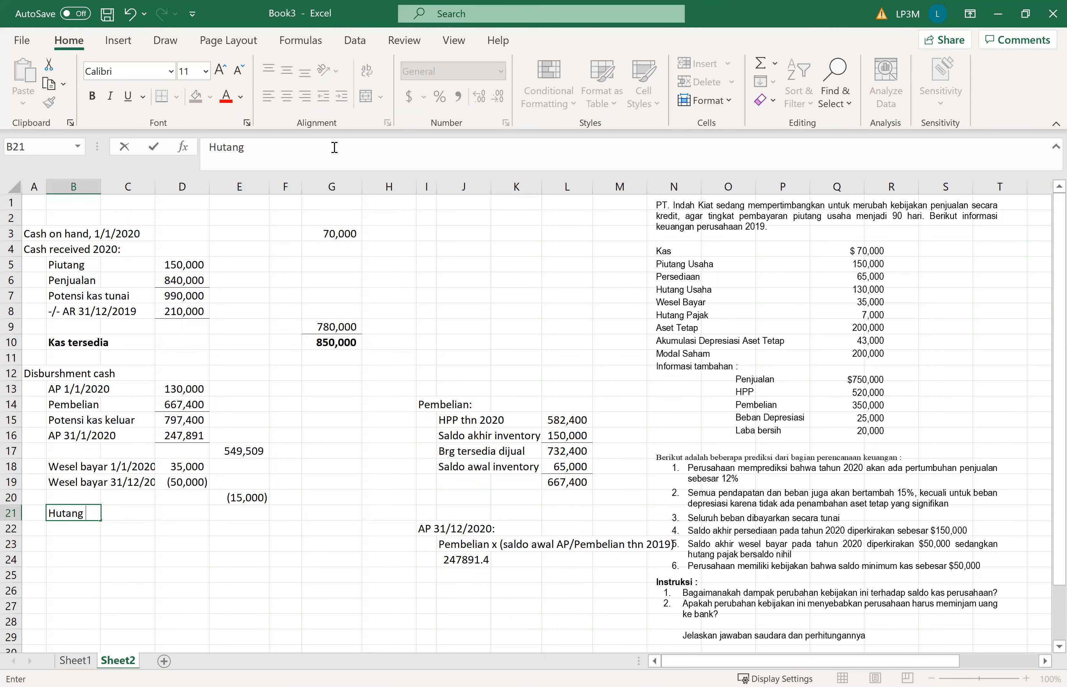
{"action": "type", "text": "pajak"}
{"action": "key", "text": "Right"}
{"action": "key", "text": "Right"}
{"action": "key", "text": "Right"}
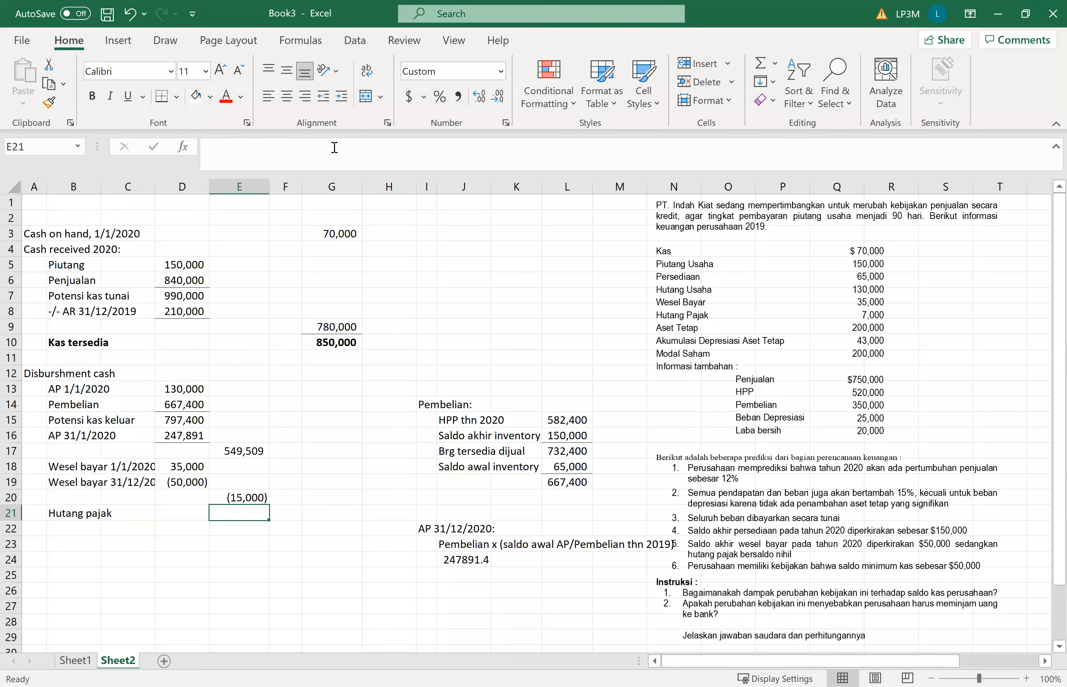
{"action": "type", "text": "7000"}
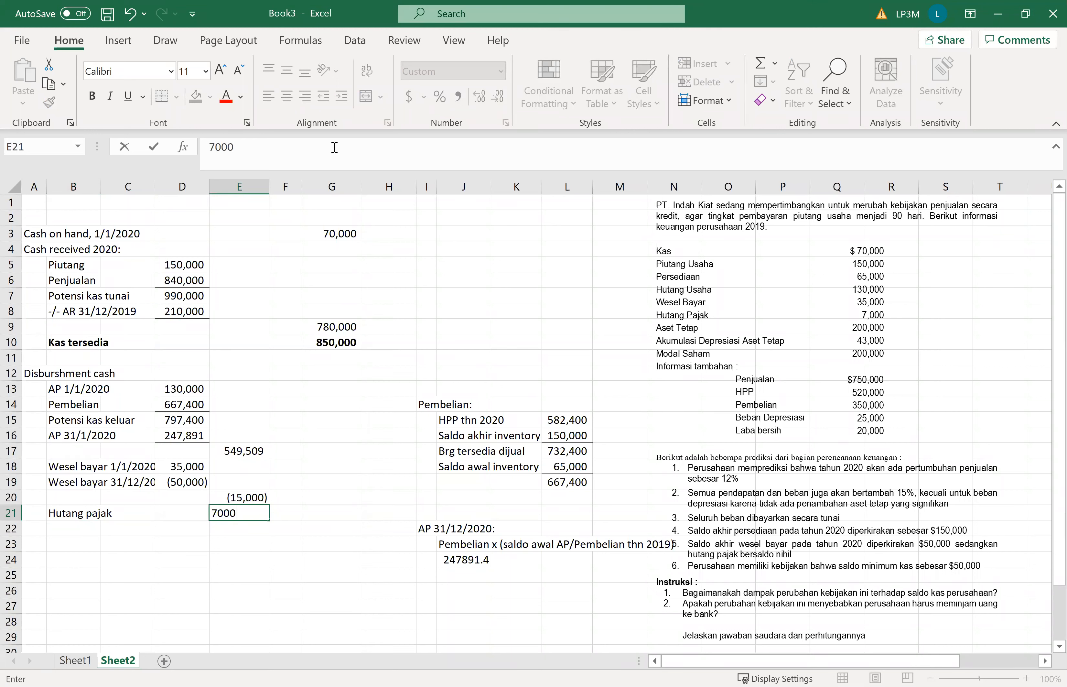
{"action": "key", "text": "Return"}
Enter the row label "Pengeluaran kas" in B22, below the tax payable row
{"action": "key", "text": "Left"}
{"action": "key", "text": "Left"}
{"action": "key", "text": "Left"}
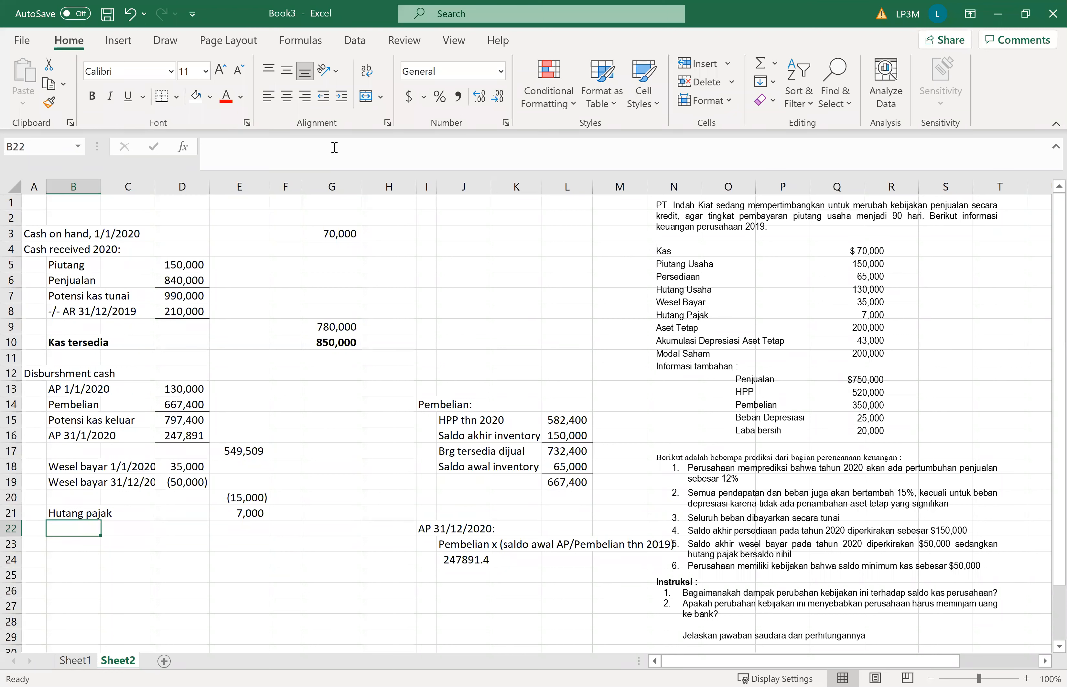
{"action": "type", "text": "Pengeluaran kas"}
{"action": "key", "text": "Return"}
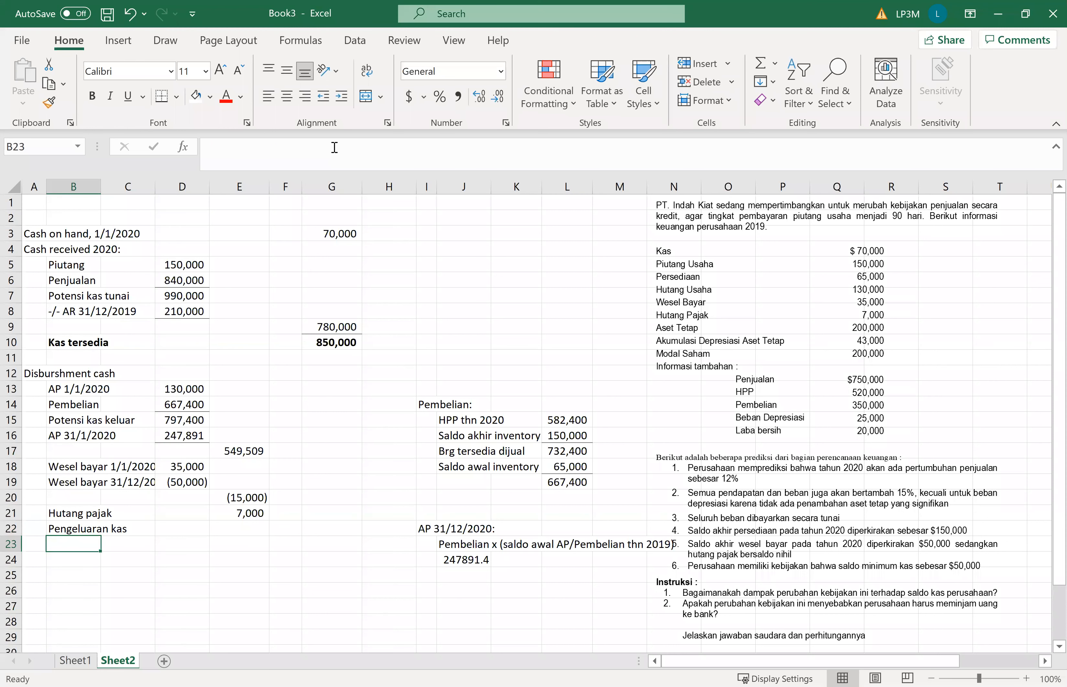
Start a side calculation below the ending accounts payable one with the heading "Pengeluaran kas:" in I28
{"action": "key", "text": "Down"}
{"action": "key", "text": "Down"}
{"action": "key", "text": "Down"}
{"action": "key", "text": "Down"}
{"action": "key", "text": "Down"}
{"action": "key", "text": "Down"}
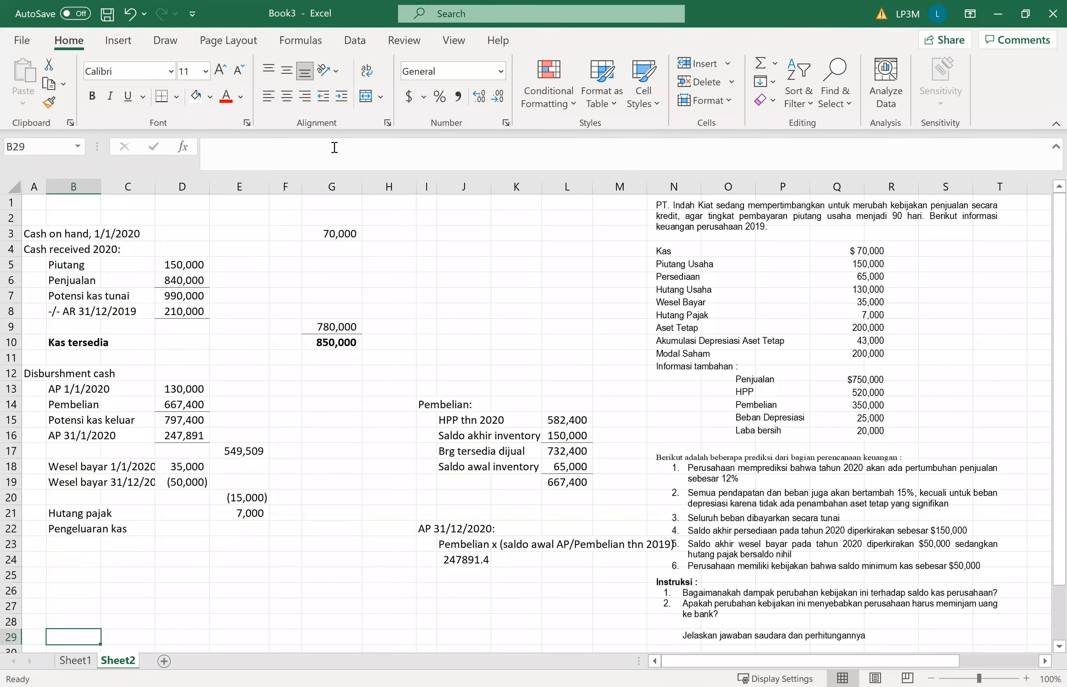
{"action": "key", "text": "Right"}
{"action": "key", "text": "Right"}
{"action": "key", "text": "Right"}
{"action": "key", "text": "Right"}
{"action": "key", "text": "Right"}
{"action": "key", "text": "Right"}
{"action": "key", "text": "Right"}
{"action": "key", "text": "Up"}
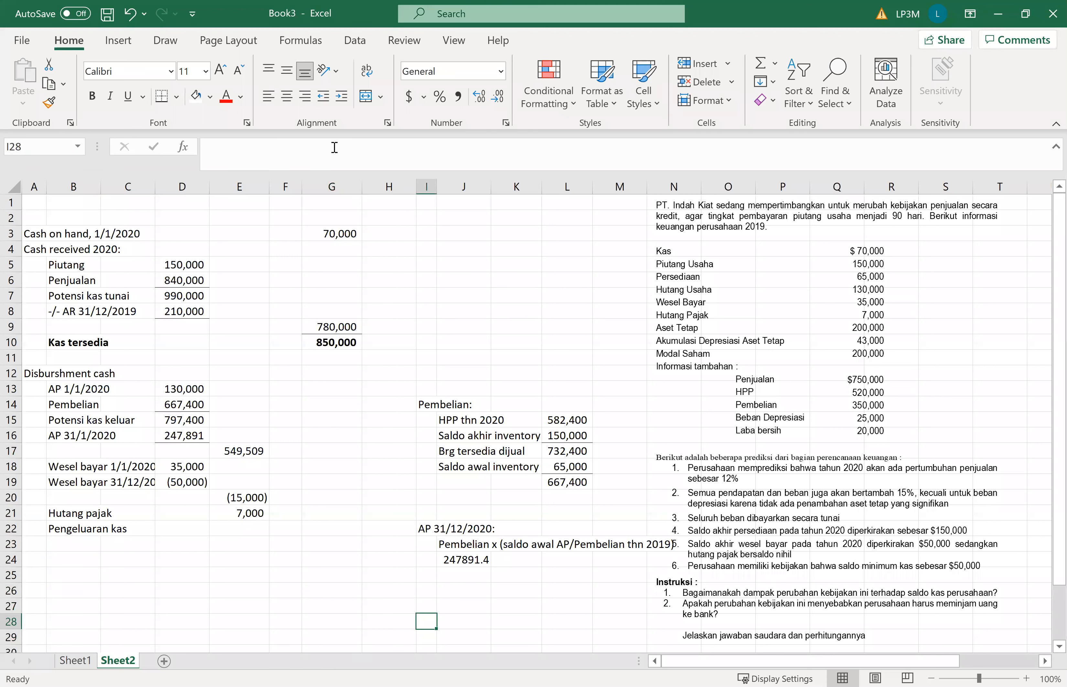
{"action": "type", "text": "Pengeluar"}
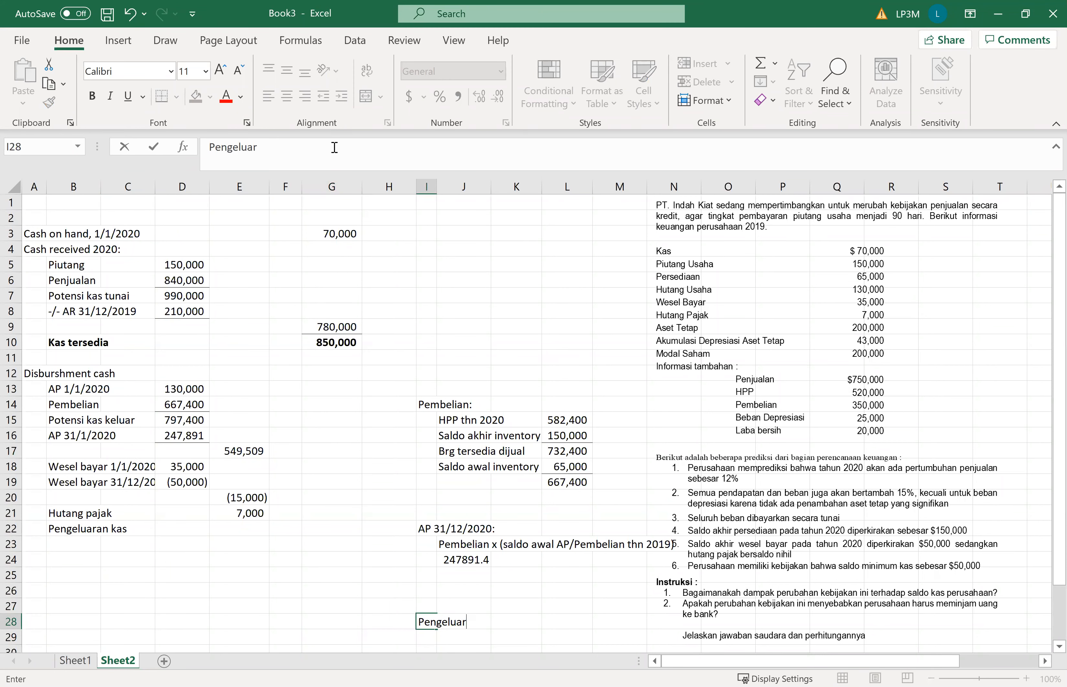
{"action": "type", "text": "an kas:"}
{"action": "key", "text": "Return"}
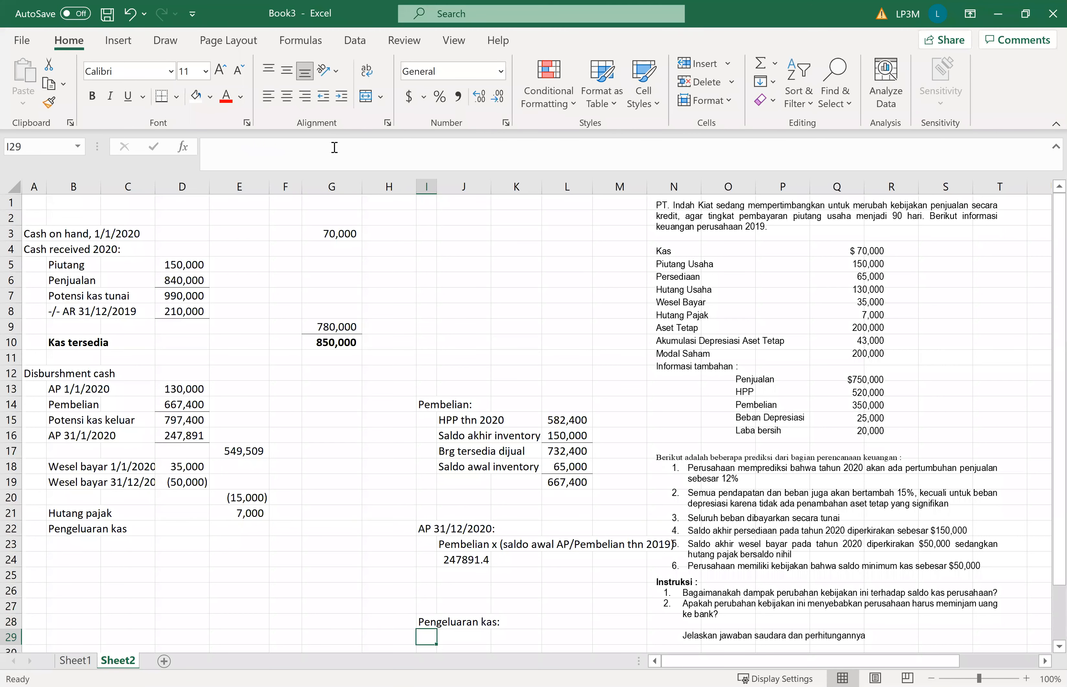
Enter "Laba kotor" in J29 as the first line of the cash expenses side calculation
{"action": "key", "text": "Right"}
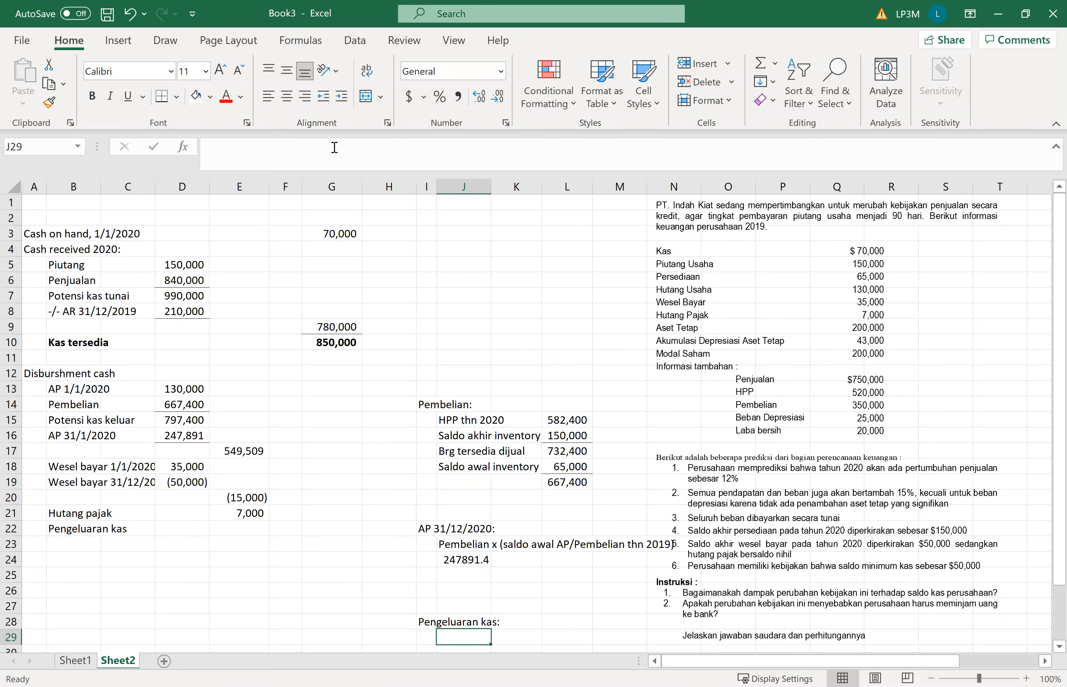
{"action": "type", "text": "Lab"}
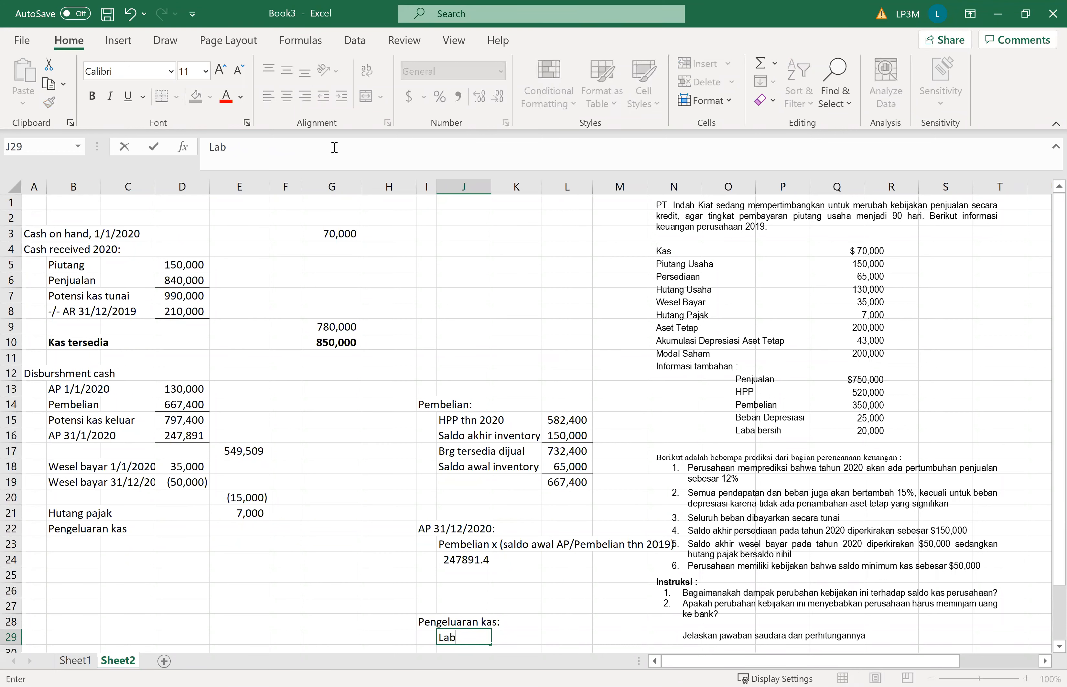
{"action": "type", "text": "a kotor"}
{"action": "key", "text": "Return"}
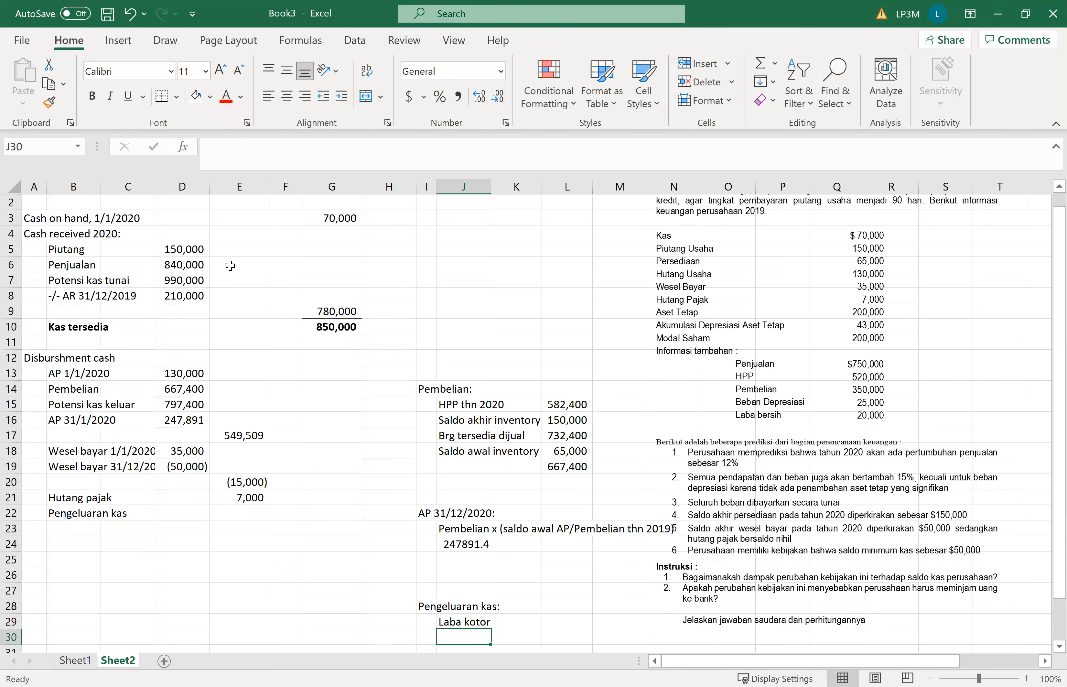
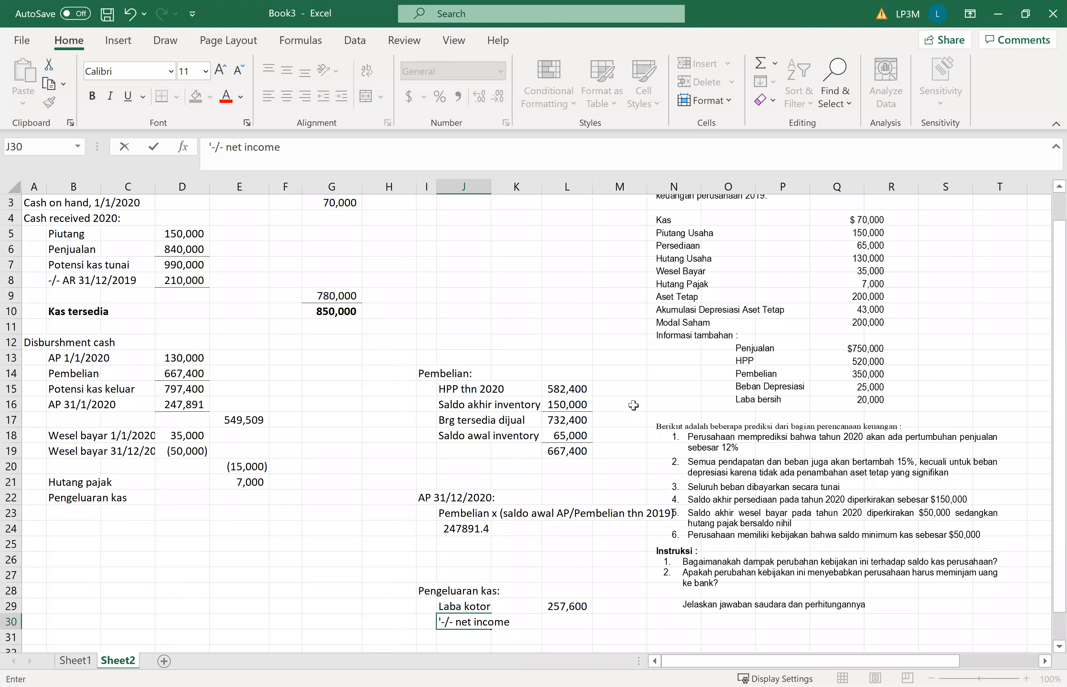
Enter the label "-/- net income" in J30 and the note "(115%xlaba bersih)+(15%x25000)" in J31 below it
{"action": "key", "text": "Return"}
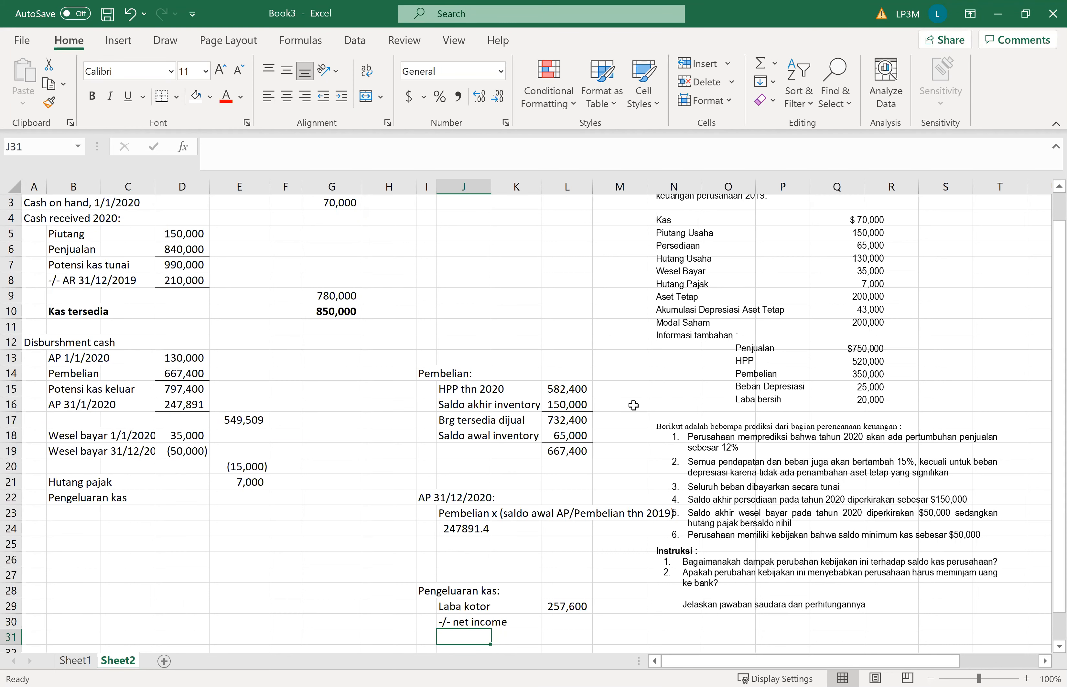
{"action": "type", "text": "(11"}
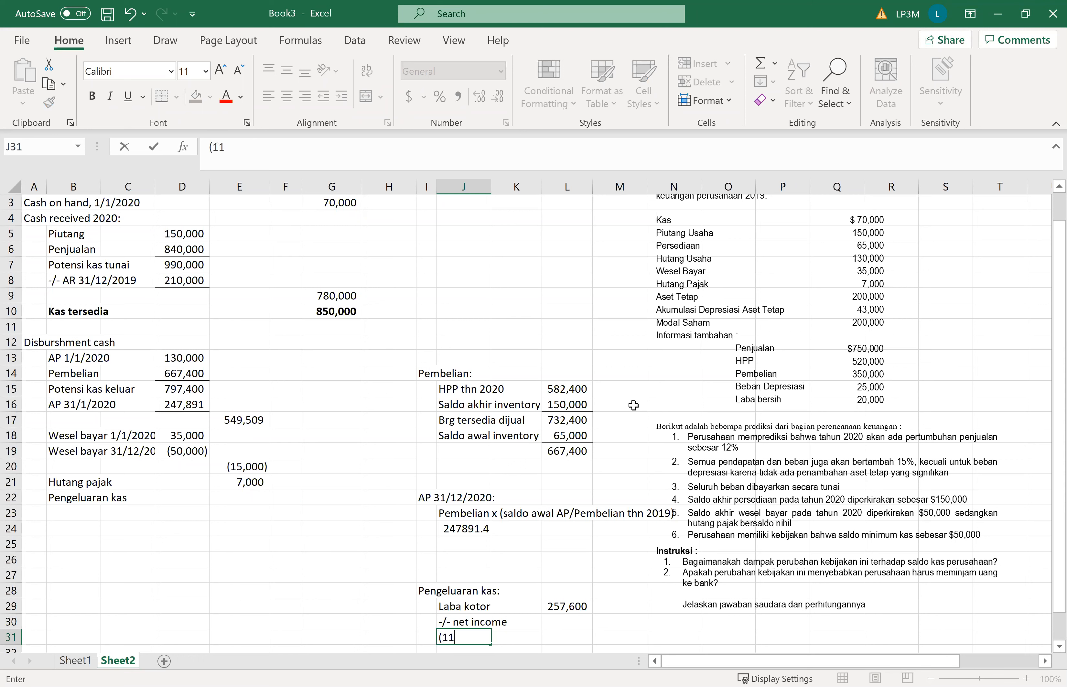
{"action": "type", "text": "5%xlaba bersih"}
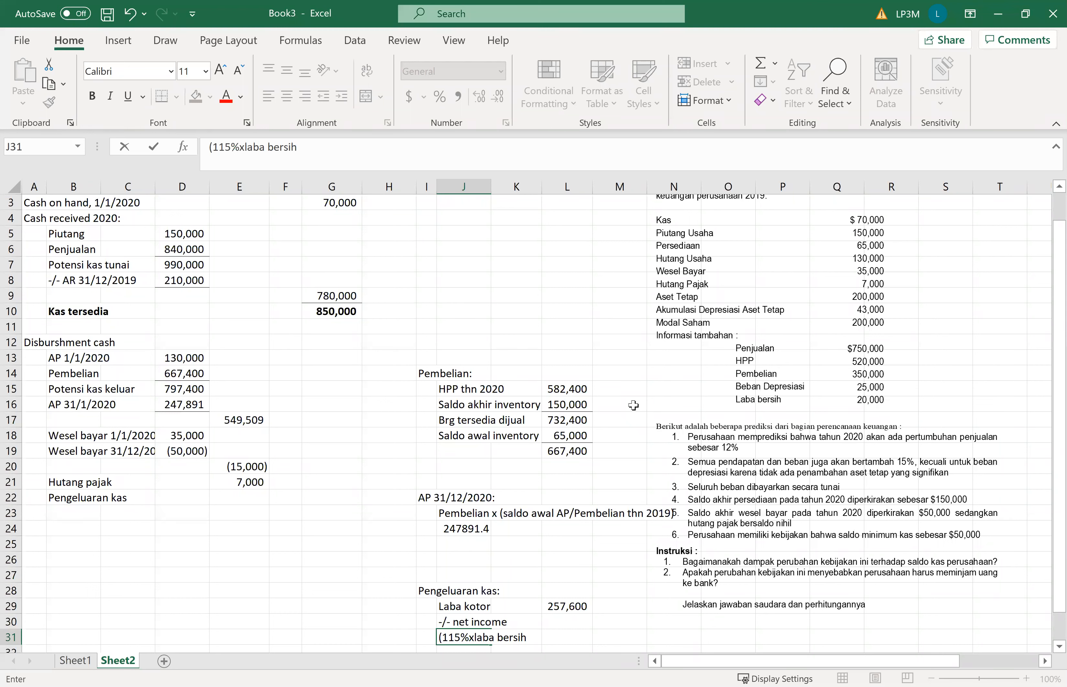
{"action": "type", "text": ")+(15%x2500"}
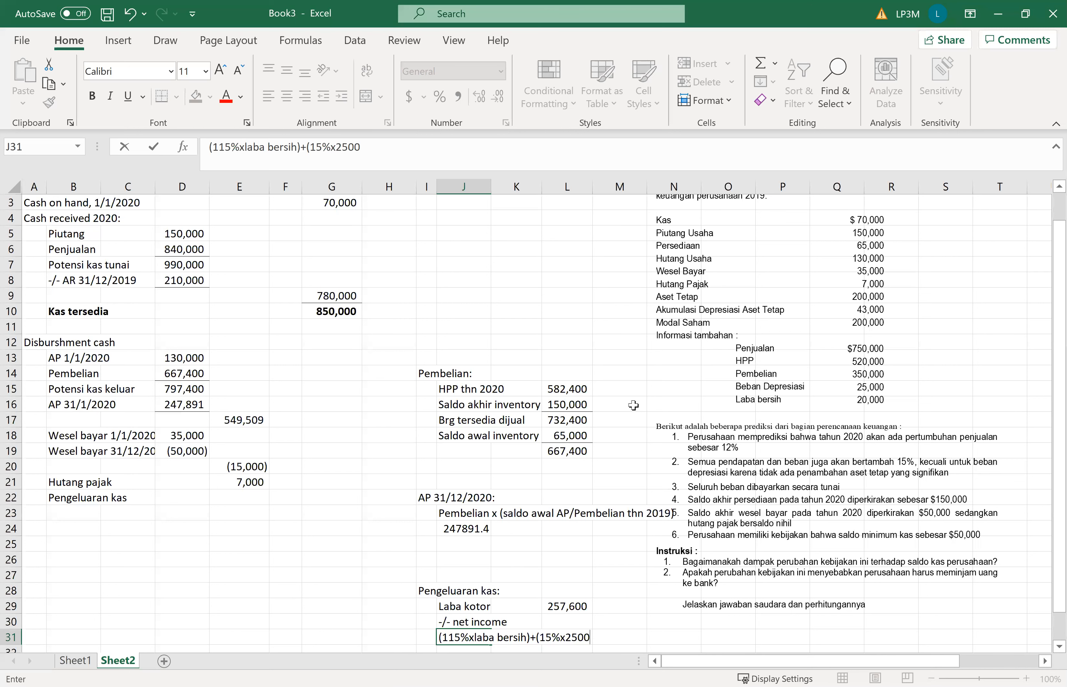
{"action": "type", "text": "0)"}
{"action": "key", "text": "Return"}
Calculate the 2020 net income in L30 with the formula =(115%*20000)+(15%*25000)
{"action": "key", "text": "Up"}
{"action": "key", "text": "Up"}
{"action": "key", "text": "Right"}
{"action": "key", "text": "Right"}
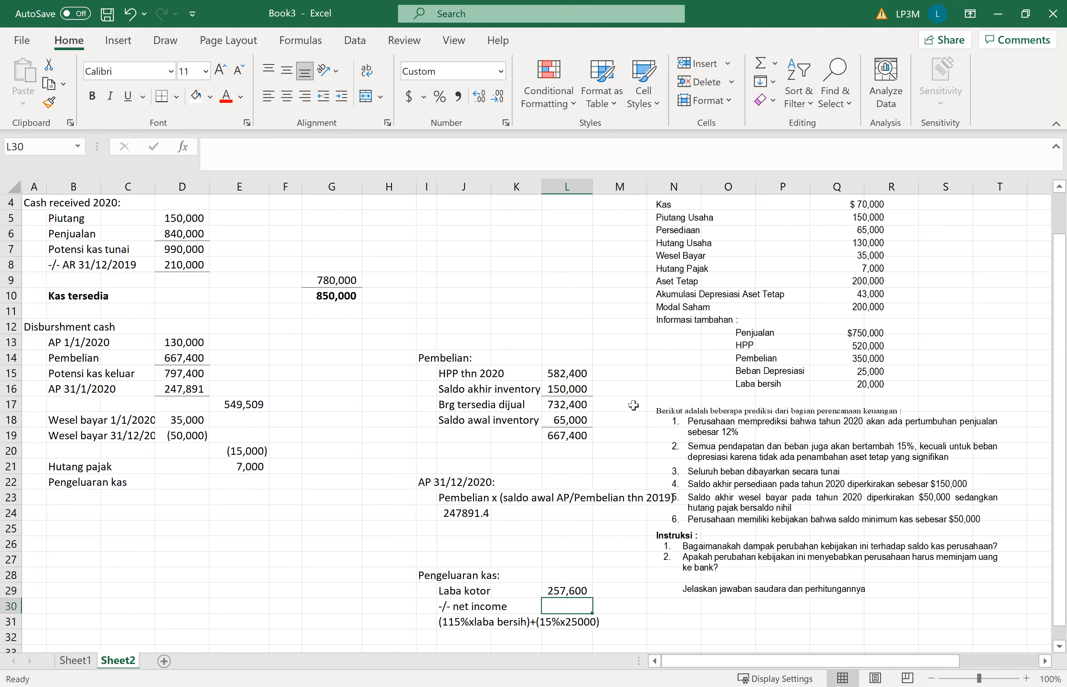
{"action": "type", "text": "=("}
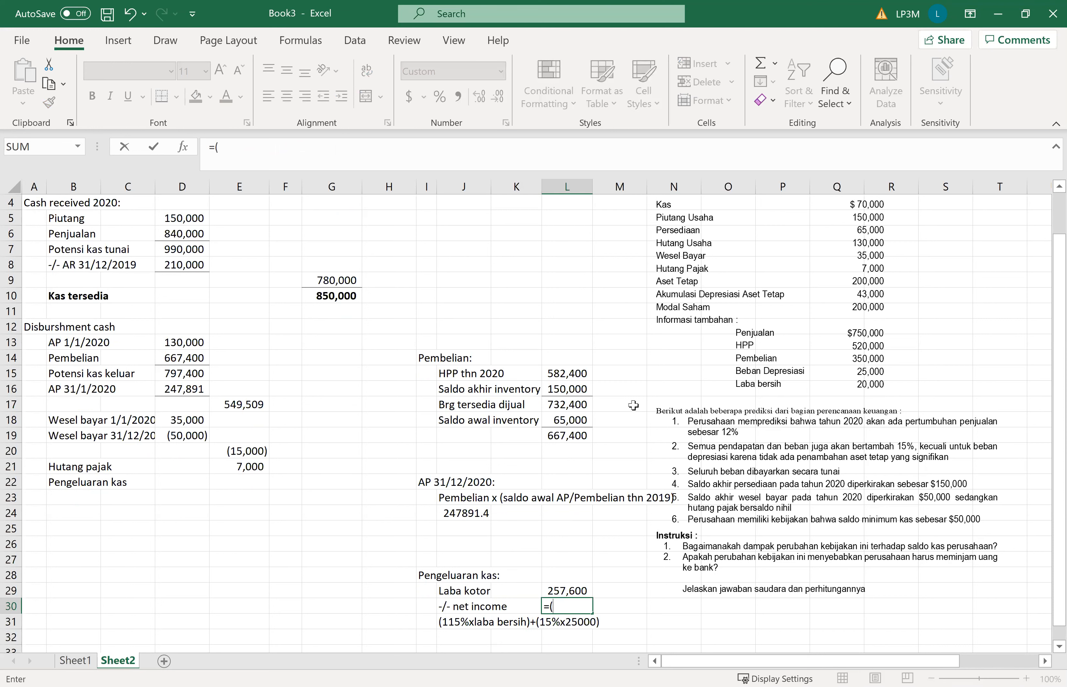
{"action": "type", "text": "115%*20000"}
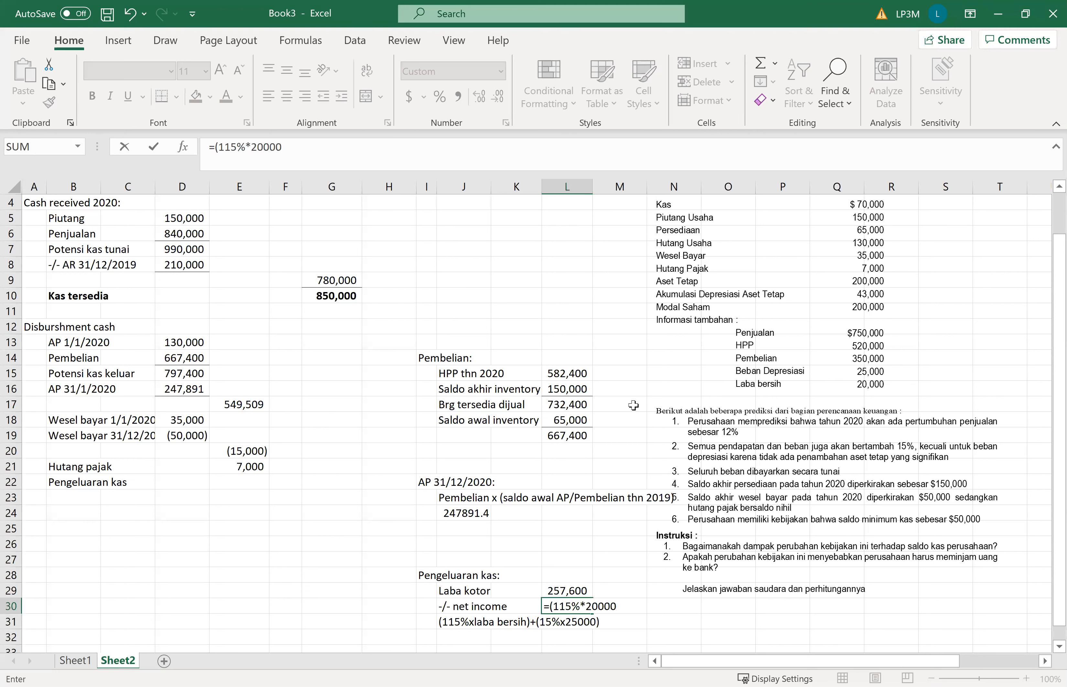
{"action": "type", "text": ")+(15%*250"}
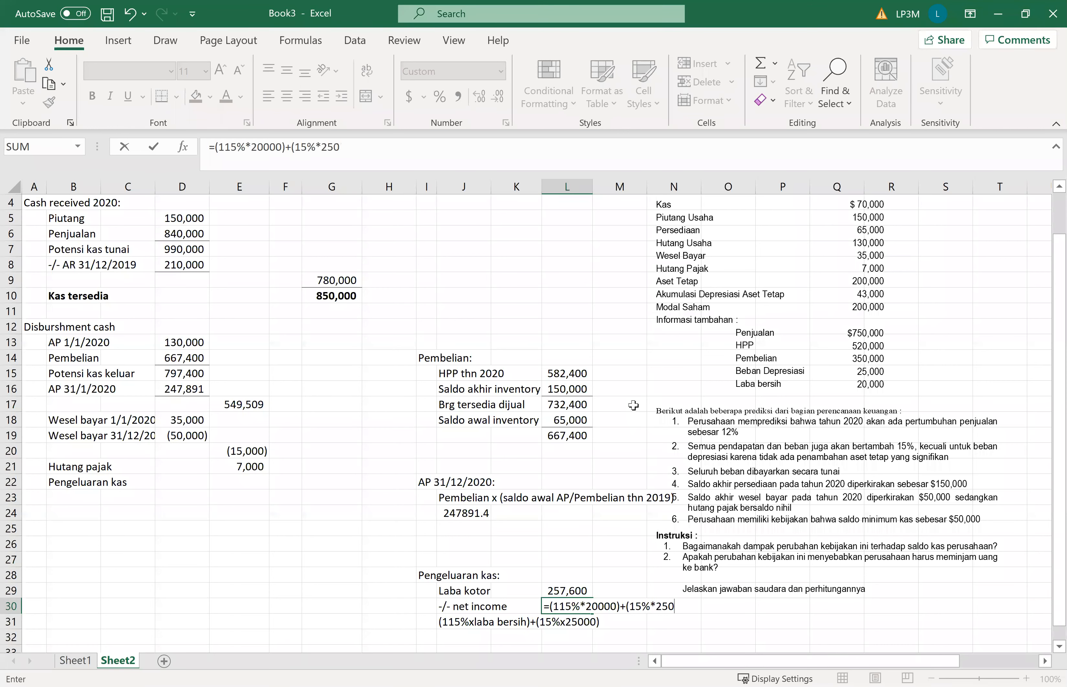
{"action": "type", "text": "00"}
{"action": "key", "text": "Return"}
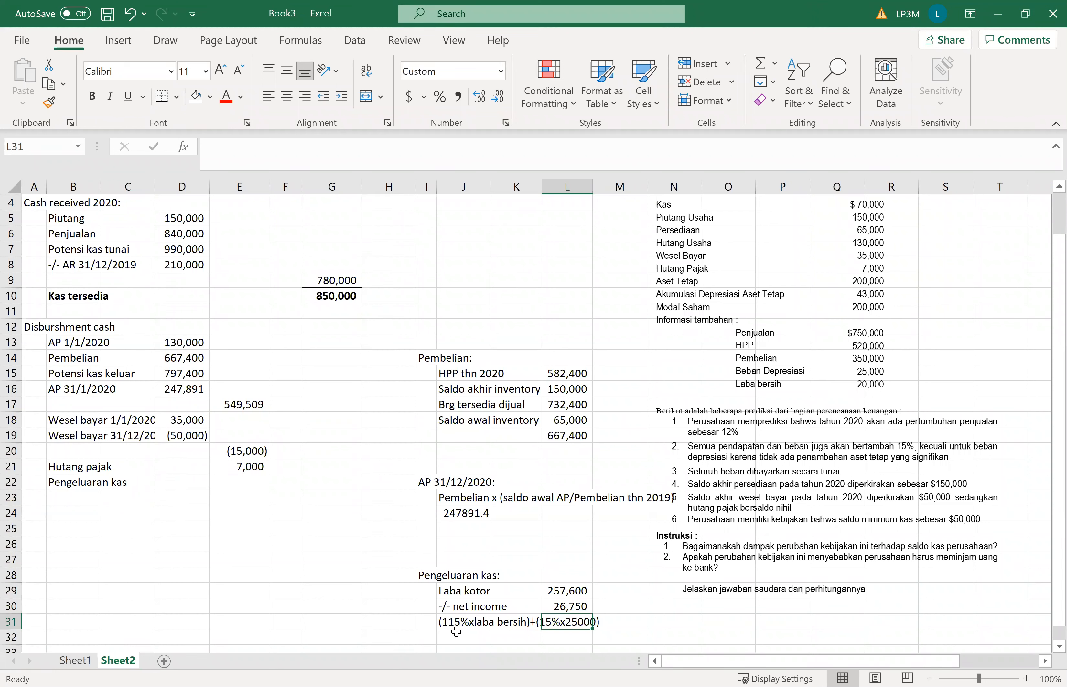
Move the net income formula note from J31 to M30, beside the net income amount
{"action": "left_click", "coordinate": [464, 622]}
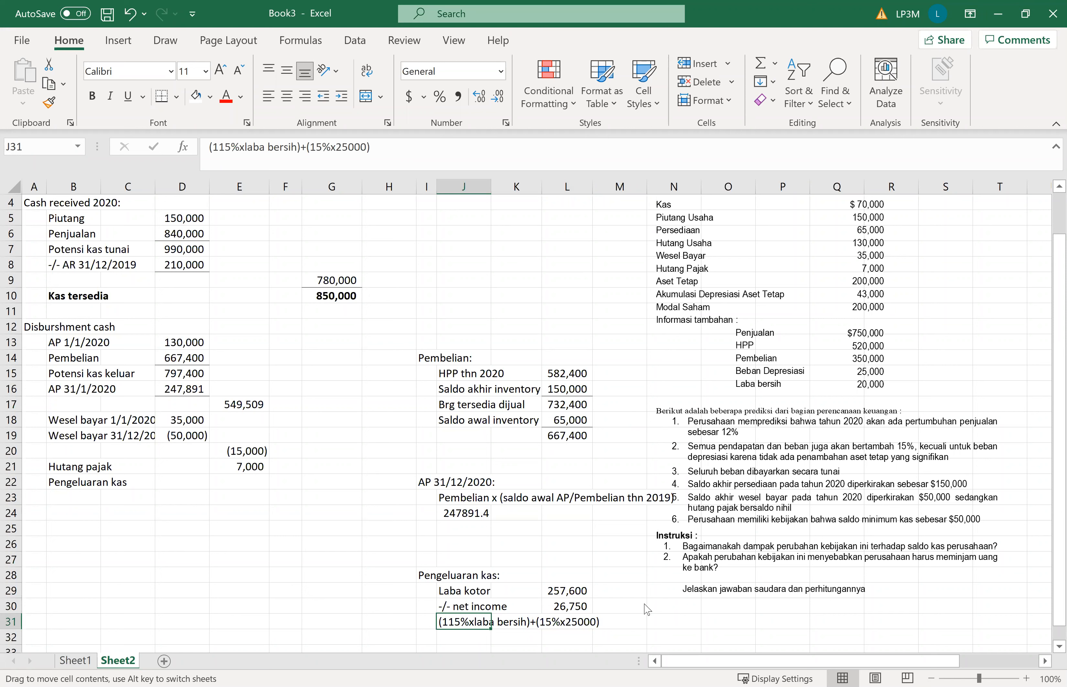
{"action": "left_click_drag", "start_coordinate": [647, 610], "coordinate": [647, 611]}
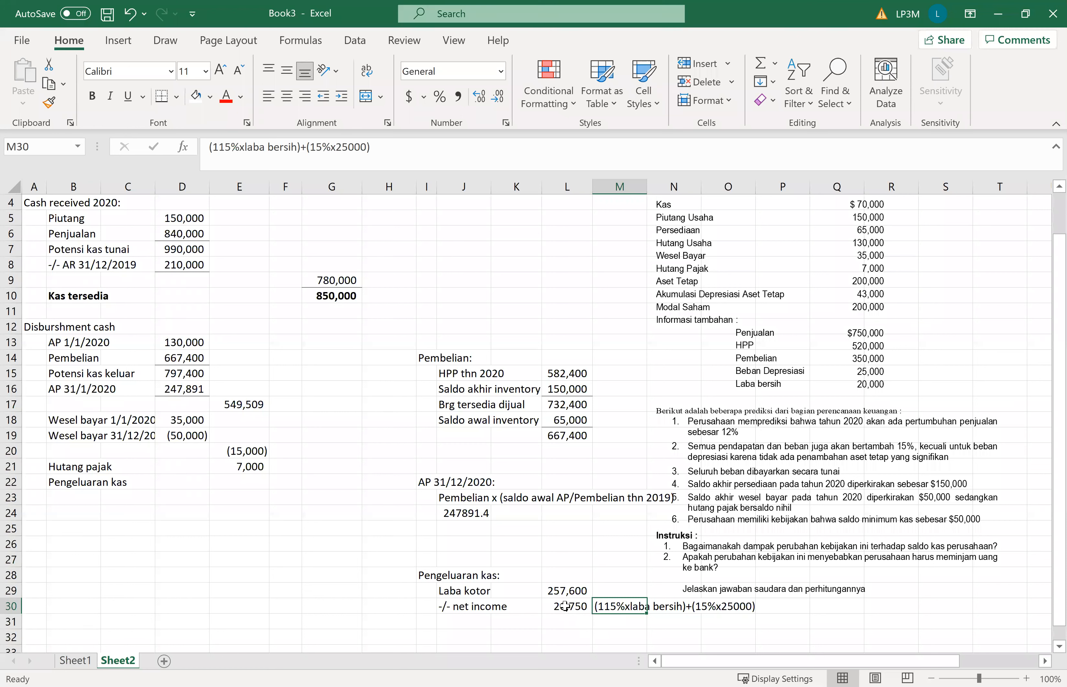
{"action": "left_click", "coordinate": [565, 606]}
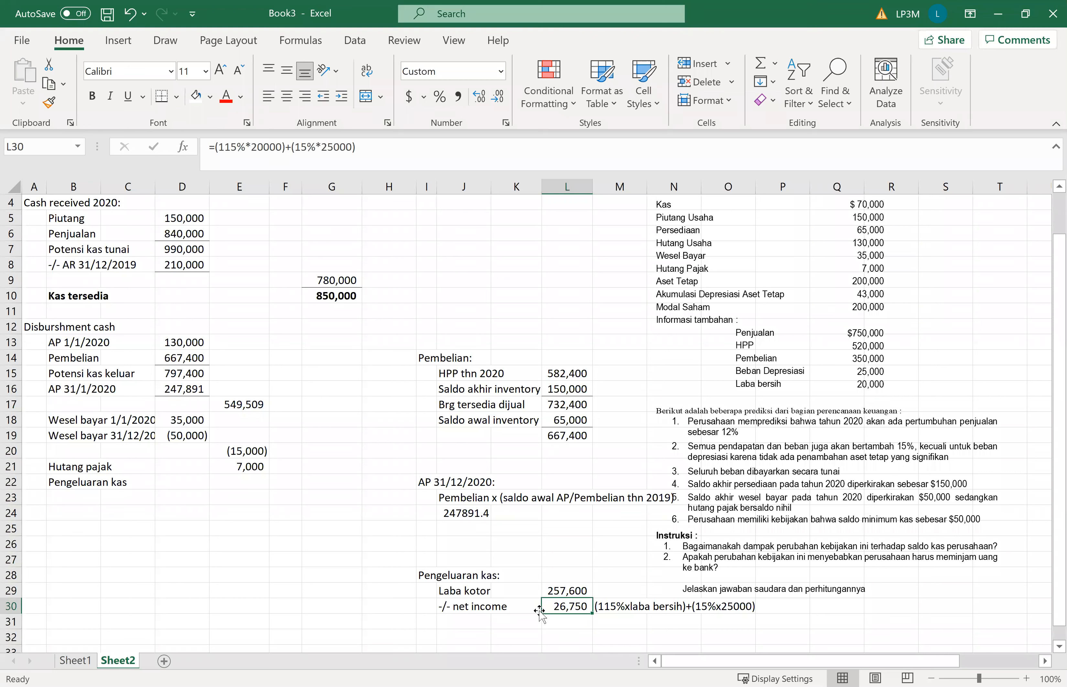
Add a depreciation line with the label "-/- depresiasi" in J31 and the amount 25000 in L31
{"action": "left_click", "coordinate": [465, 623]}
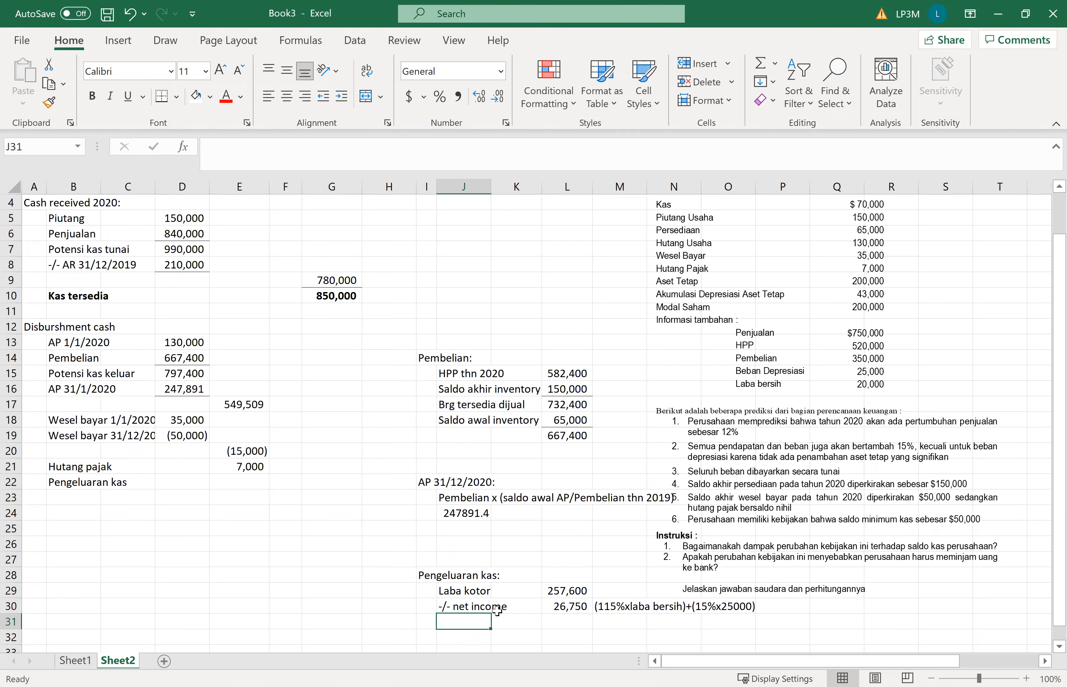
{"action": "type", "text": "'-"}
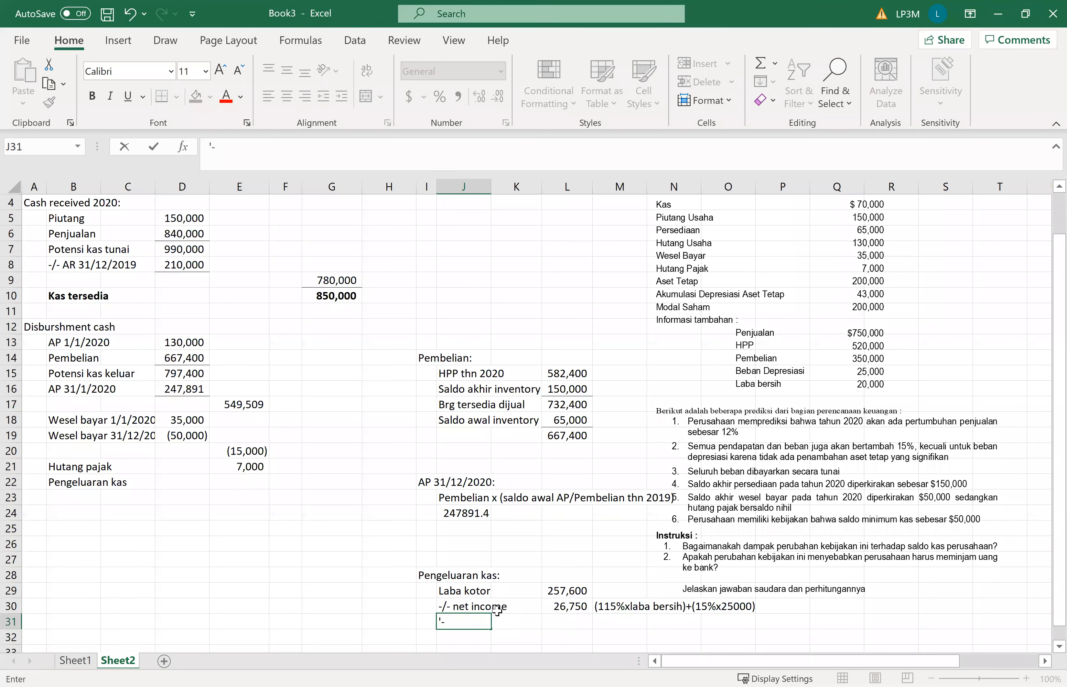
{"action": "type", "text": "/- depresiai"}
{"action": "key", "text": "BackSpace"}
{"action": "type", "text": "si"}
{"action": "key", "text": "Tab"}
{"action": "key", "text": "Tab"}
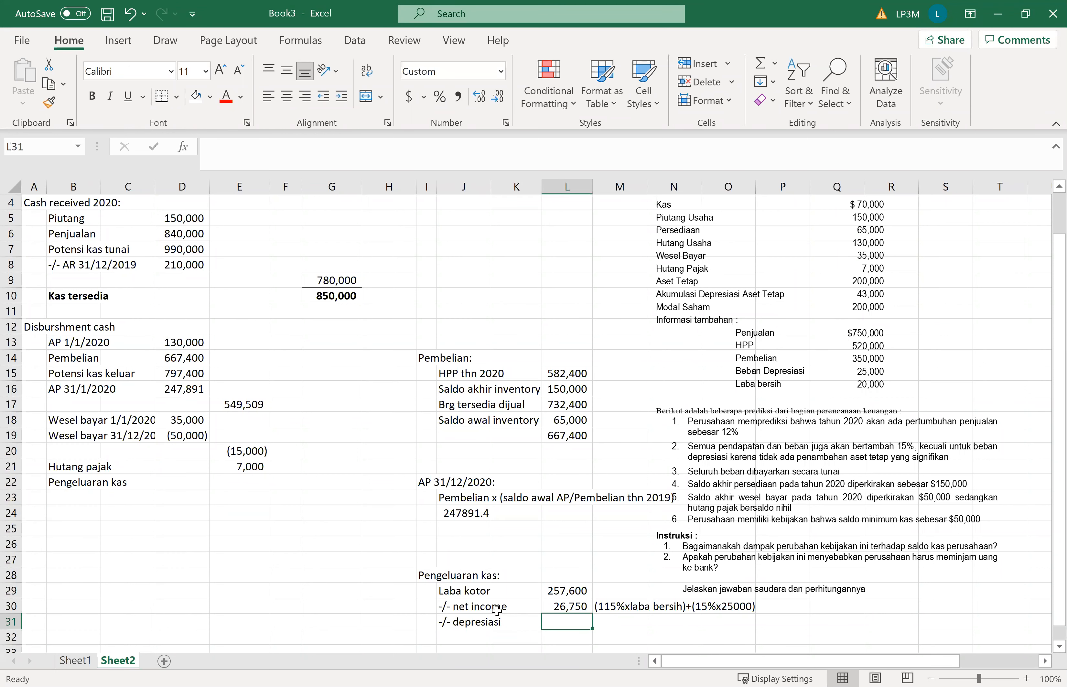
{"action": "type", "text": "25000"}
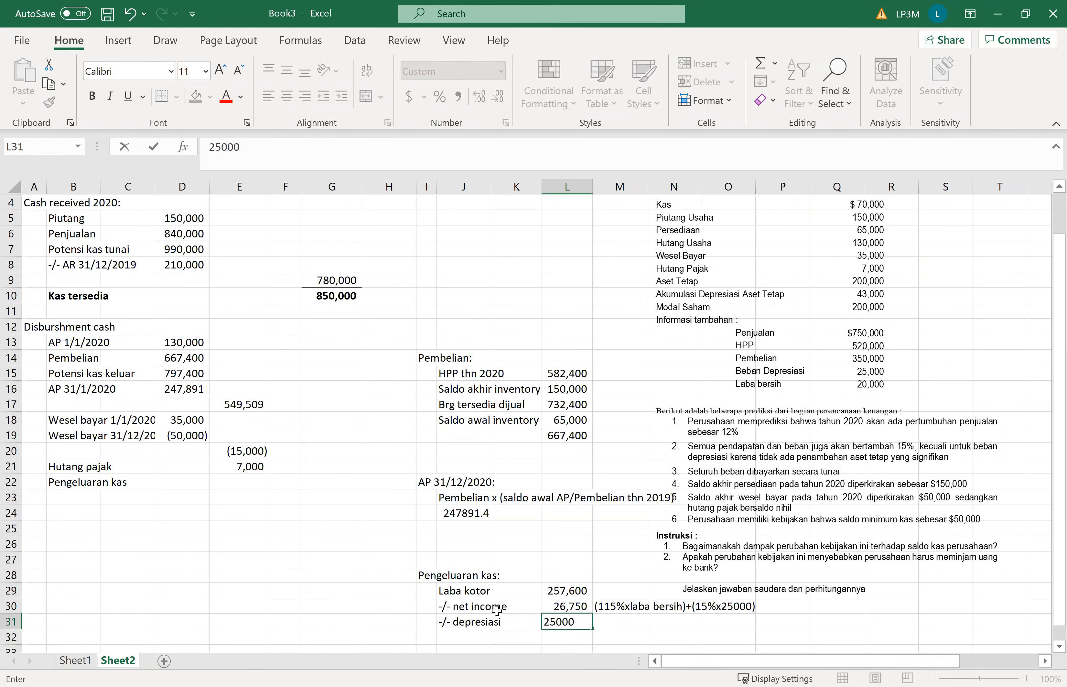
{"action": "key", "text": "Return"}
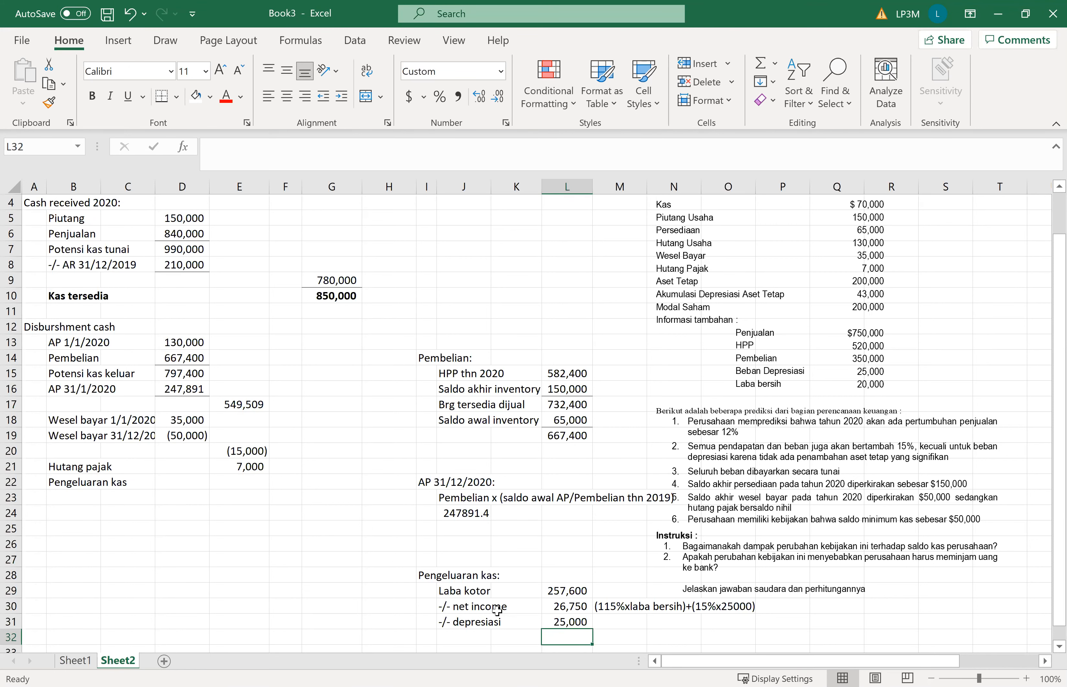
Calculate the cash expenses in L32 as gross profit minus net income and depreciation, using =L29-L30-L31
{"action": "type", "text": "="}
{"action": "key", "text": "Up"}
{"action": "key", "text": "Up"}
{"action": "key", "text": "Up"}
{"action": "type", "text": "-"}
{"action": "key", "text": "Up"}
{"action": "key", "text": "Up"}
{"action": "type", "text": "-"}
{"action": "key", "text": "Up"}
{"action": "key", "text": "Return"}
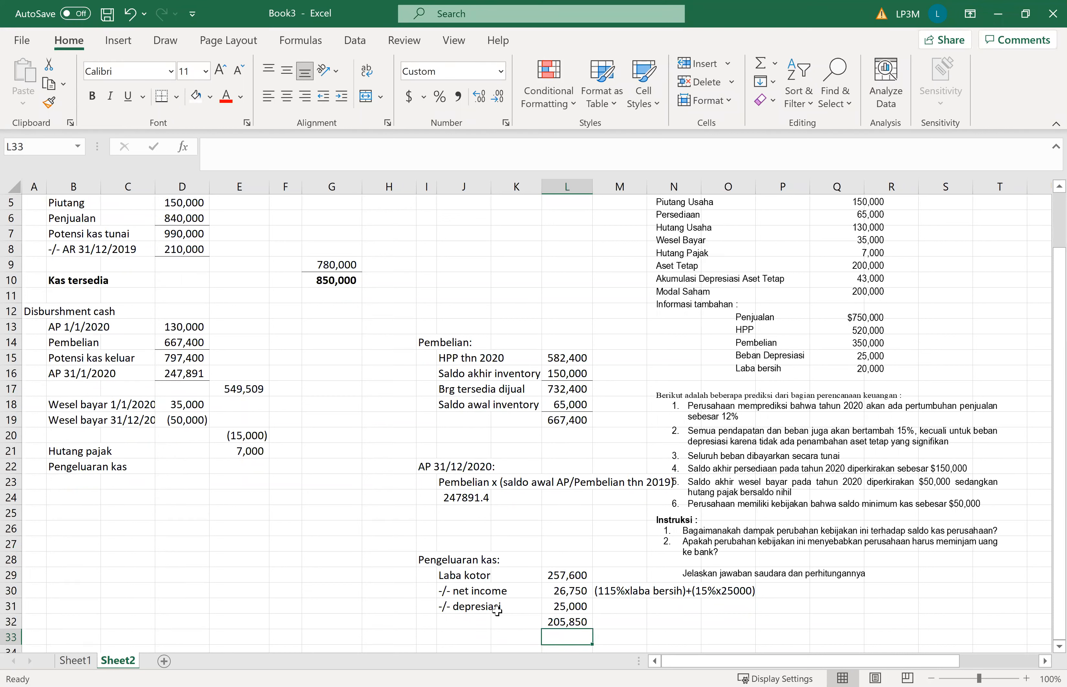
Make the cash expenses result in L32 bold and widen column L so the amount fits
{"action": "key", "text": "Up"}
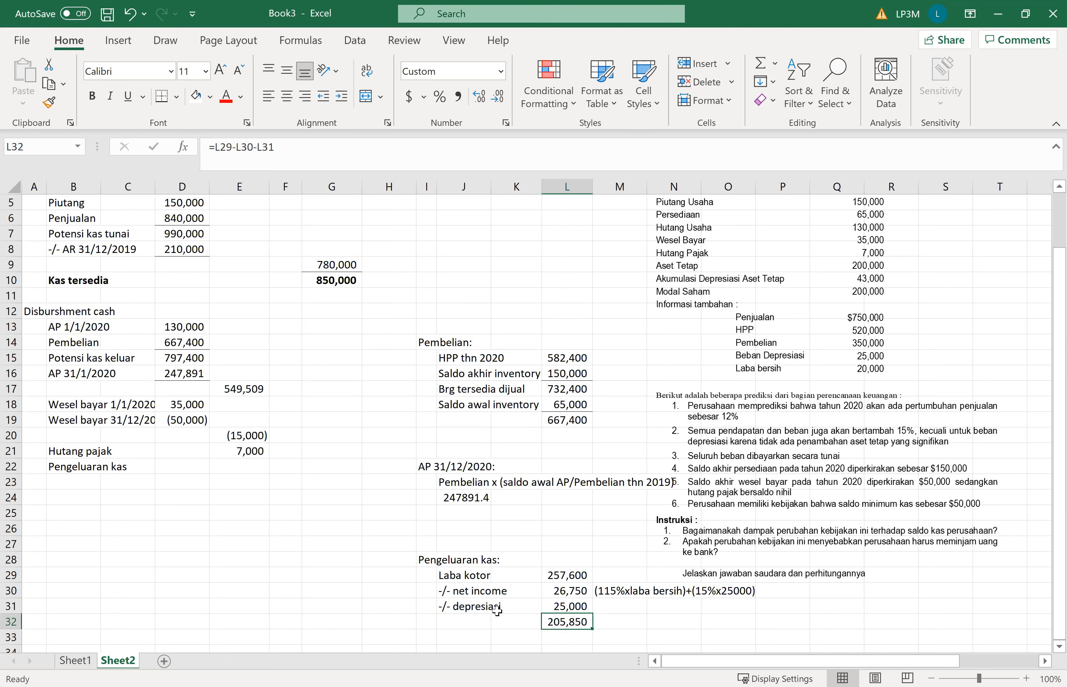
{"action": "key", "text": "ctrl+b"}
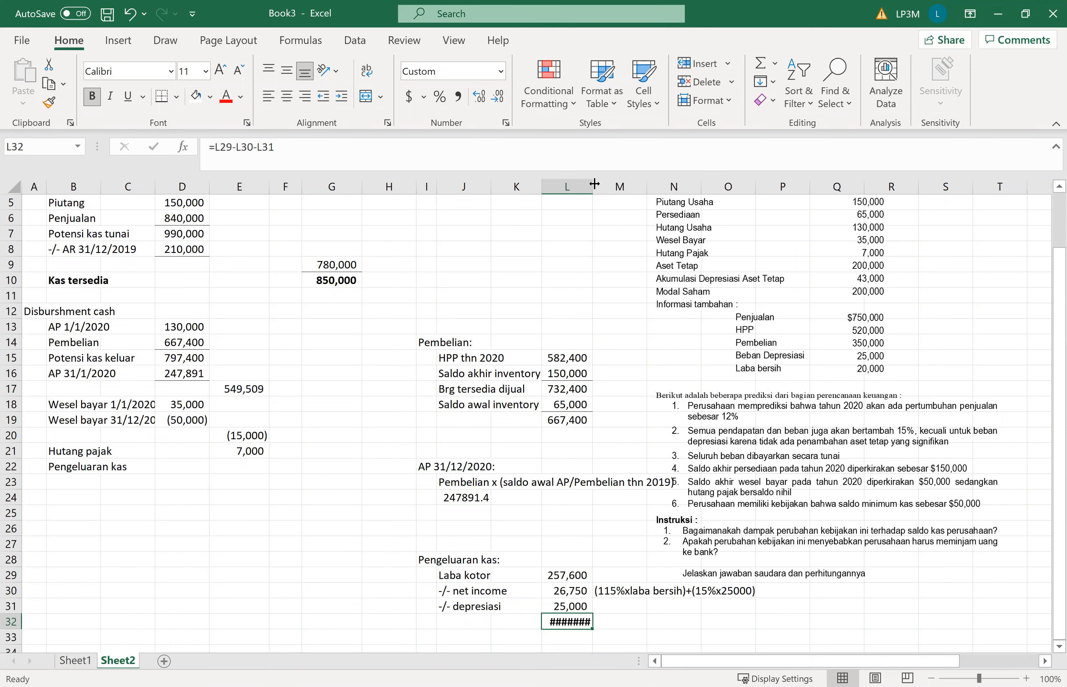
{"action": "left_click_drag", "start_coordinate": [594, 184], "coordinate": [608, 183]}
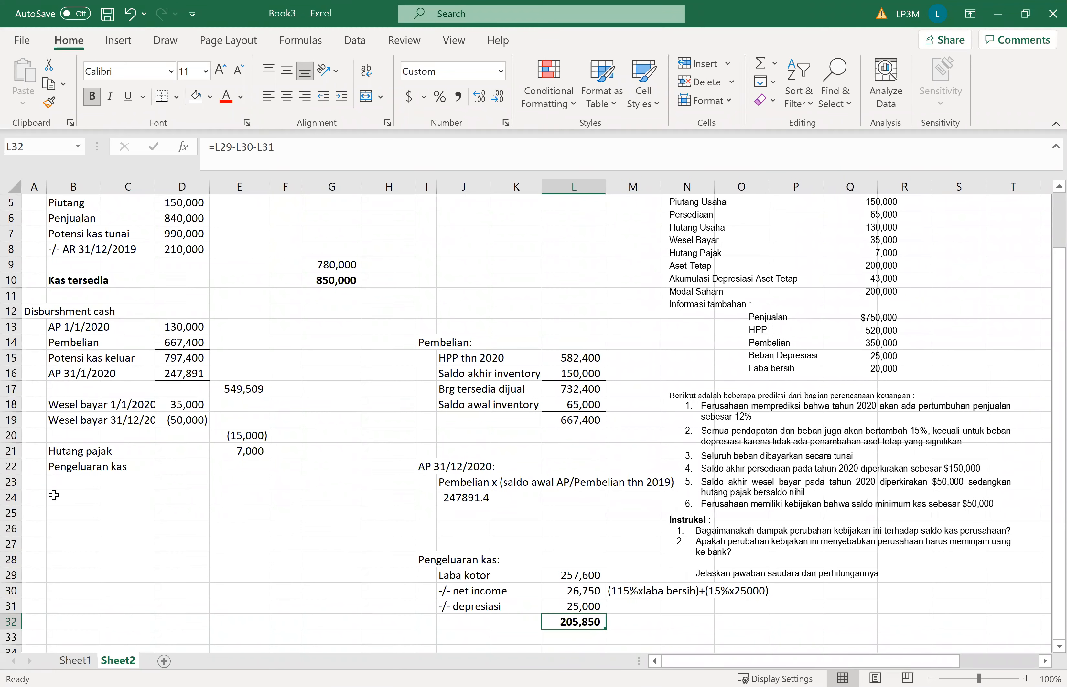
Link the "Pengeluaran kas" amount in E22 to the cash expenses result in L32
{"action": "left_click", "coordinate": [228, 472]}
{"action": "type", "text": "="}
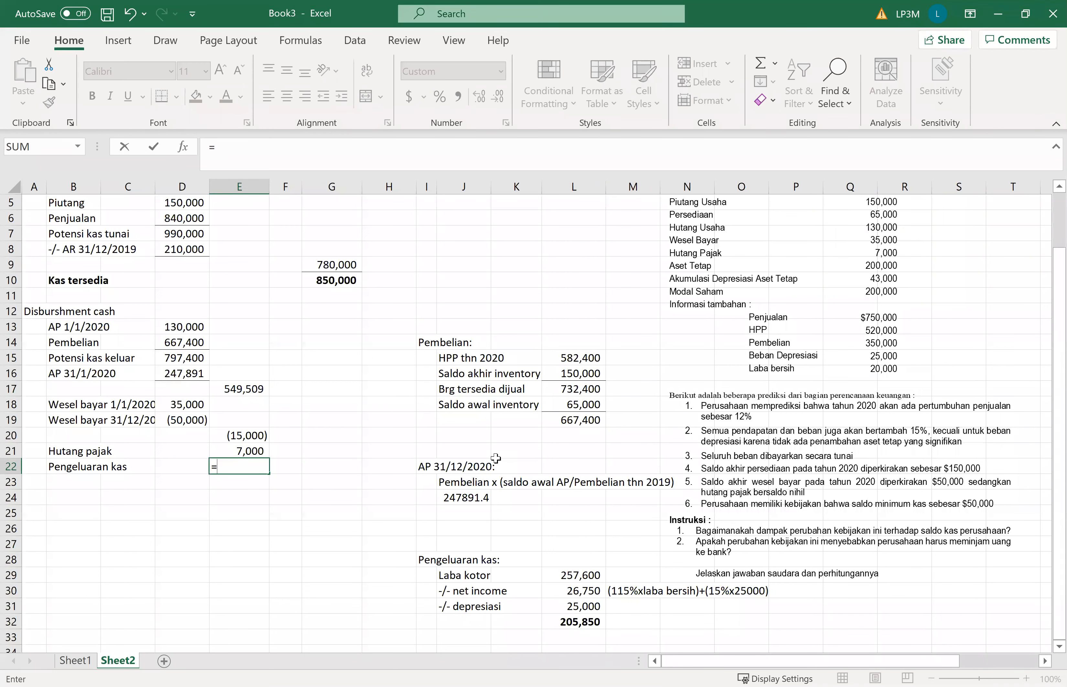
{"action": "left_click", "coordinate": [589, 620]}
{"action": "key", "text": "Return"}
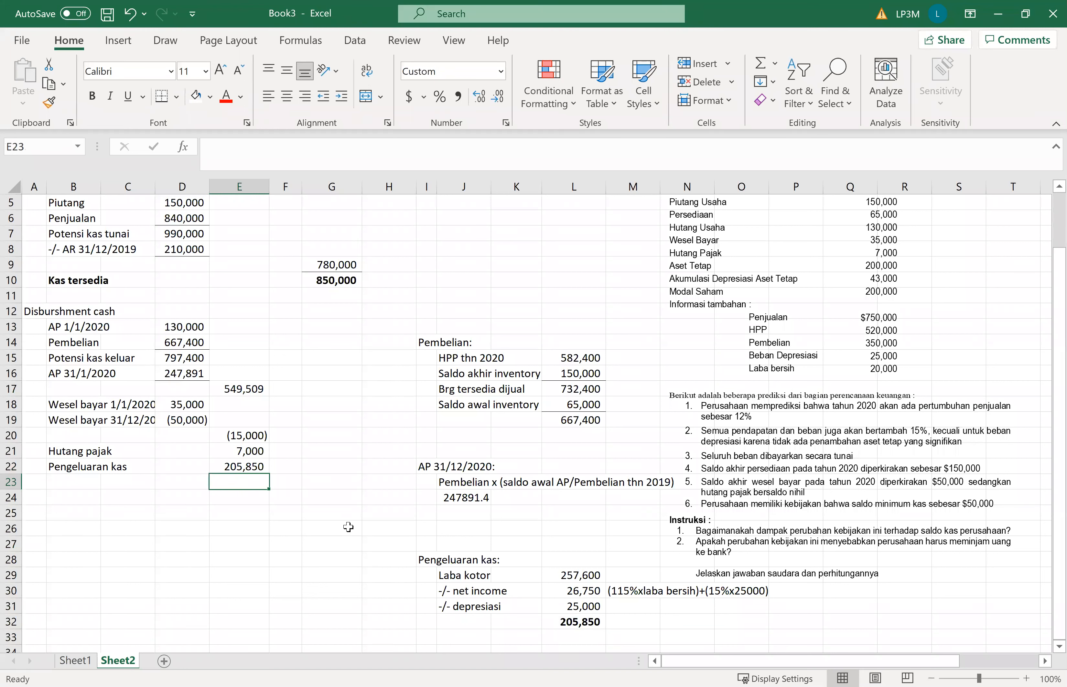
Total the cash disbursements in G23 with the formula =E17+E20+E21+E22
{"action": "left_click", "coordinate": [317, 482]}
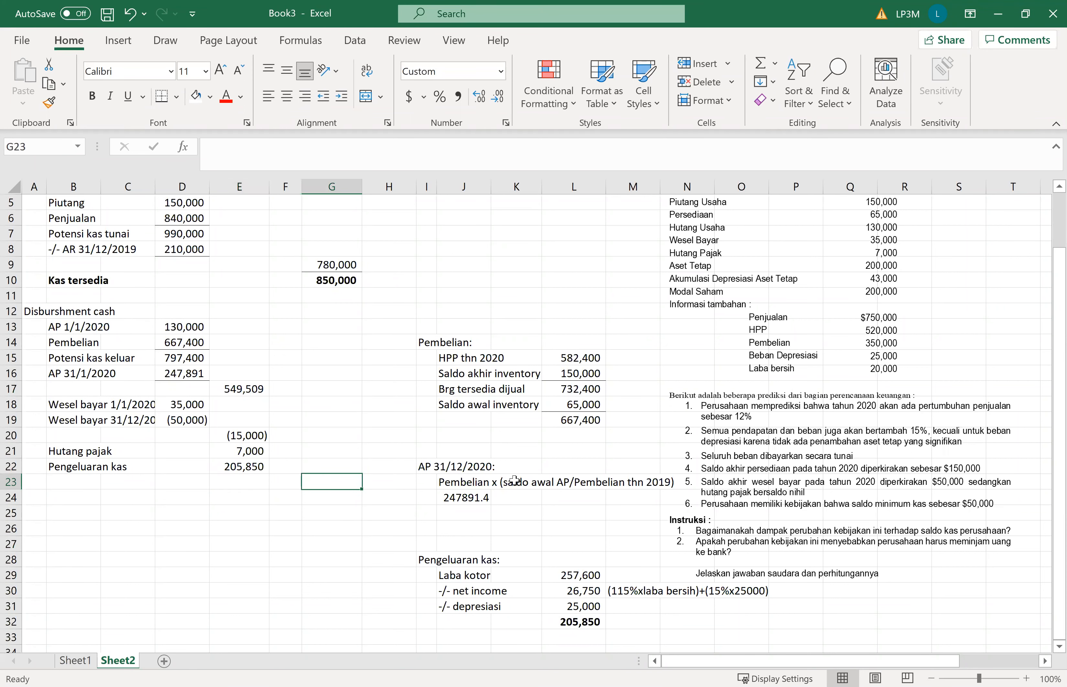
{"action": "type", "text": "="}
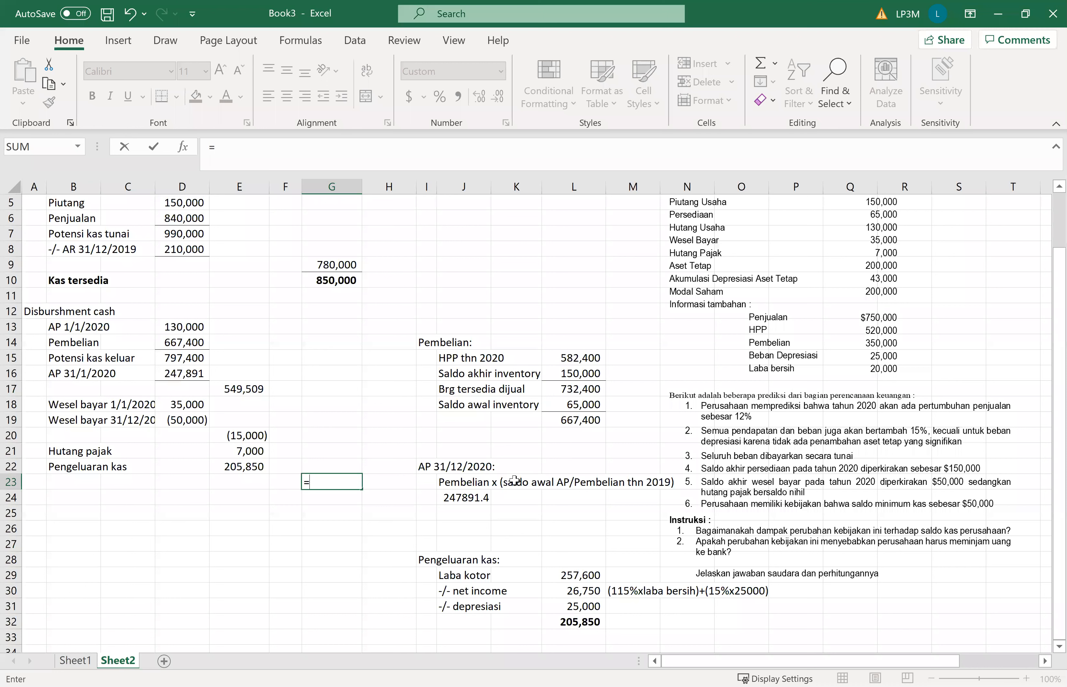
{"action": "key", "text": "Up"}
{"action": "key", "text": "Up"}
{"action": "key", "text": "Up"}
{"action": "key", "text": "Up"}
{"action": "key", "text": "Up"}
{"action": "key", "text": "Up"}
{"action": "key", "text": "Left"}
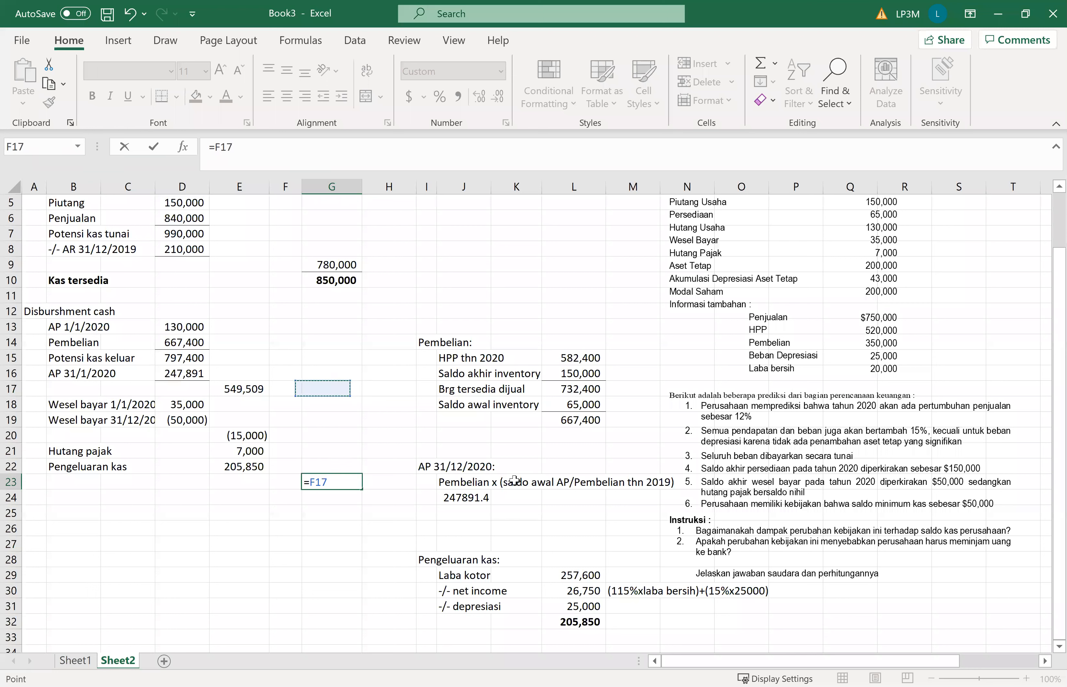
{"action": "key", "text": "Left"}
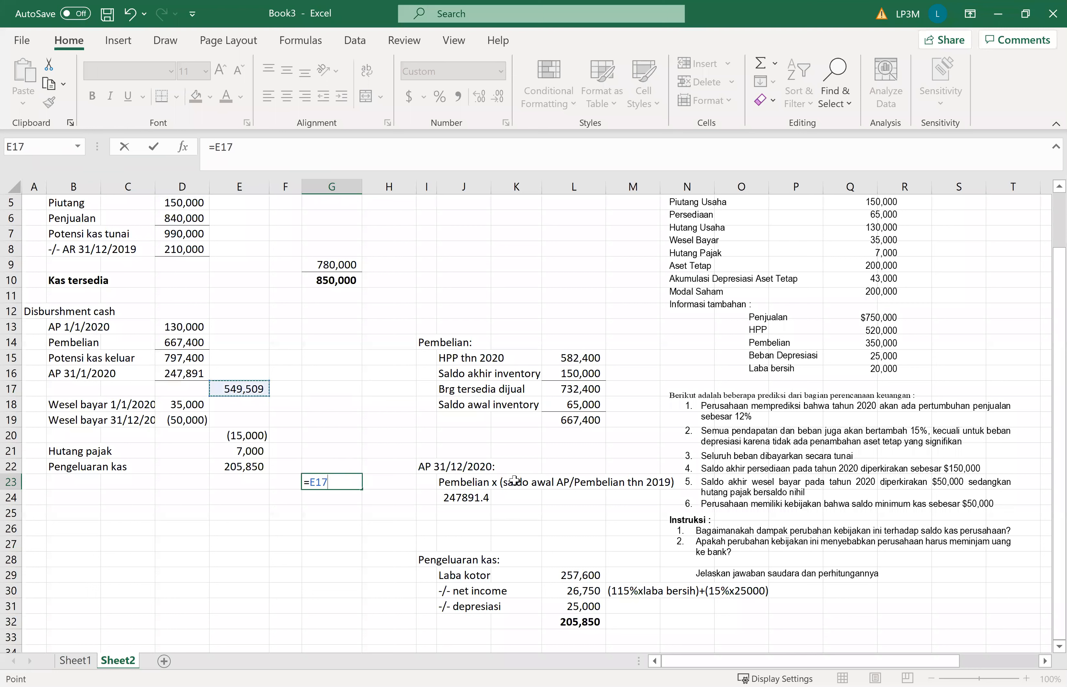
{"action": "type", "text": "+"}
{"action": "key", "text": "Up"}
{"action": "key", "text": "Up"}
{"action": "key", "text": "Up"}
{"action": "key", "text": "Left"}
{"action": "key", "text": "Left"}
{"action": "type", "text": "+"}
{"action": "key", "text": "Up"}
{"action": "key", "text": "Up"}
{"action": "key", "text": "Left"}
{"action": "key", "text": "Left"}
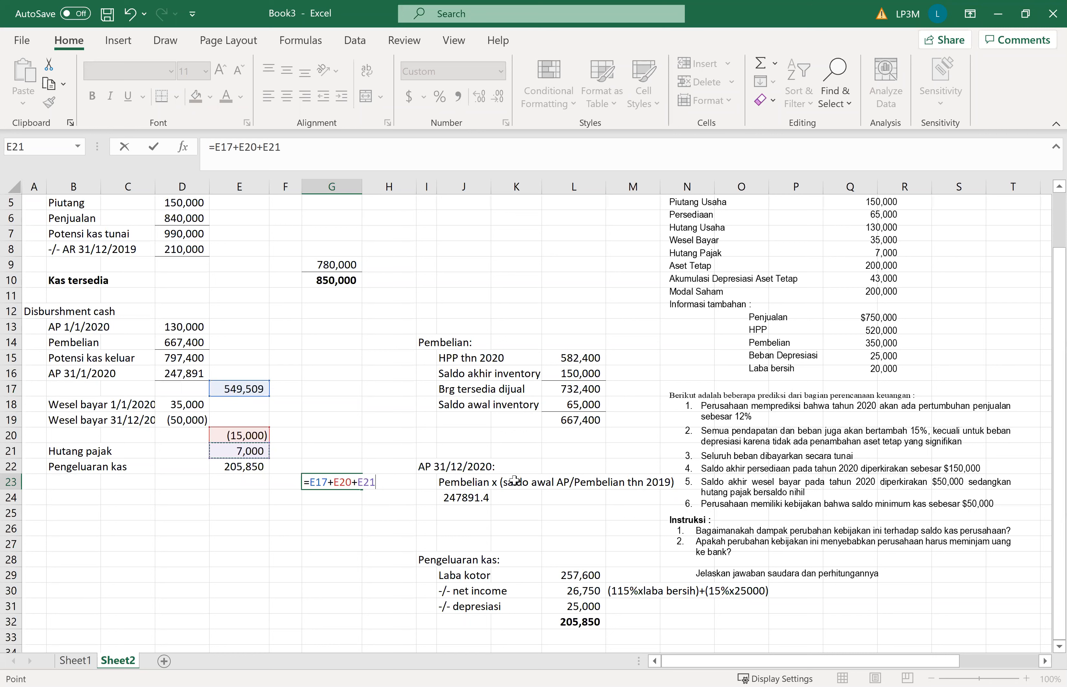
{"action": "type", "text": "+"}
{"action": "left_click", "coordinate": [238, 466]}
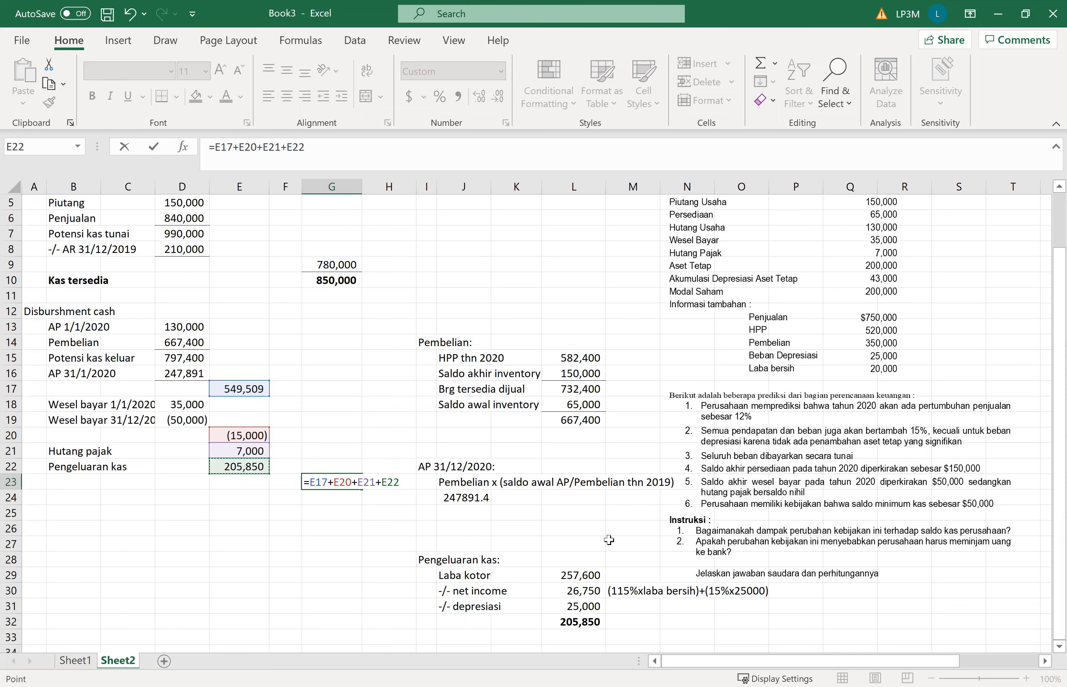
{"action": "key", "text": "Return"}
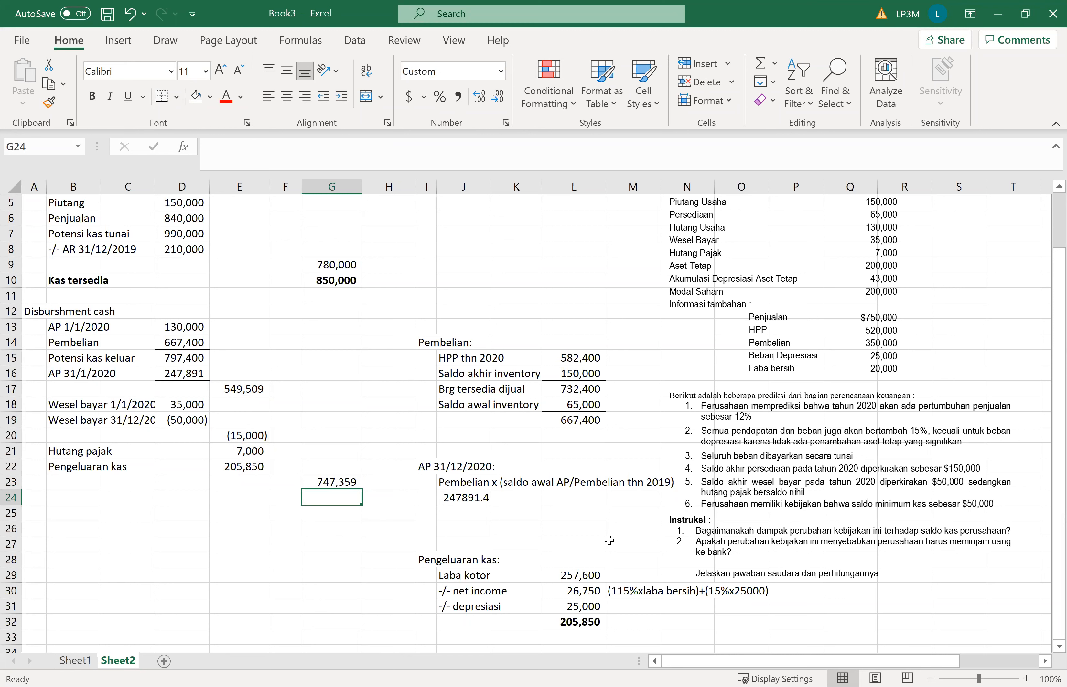
Calculate the remaining cash in G24 as available cash minus total disbursements, using =G10-G23
{"action": "type", "text": "="}
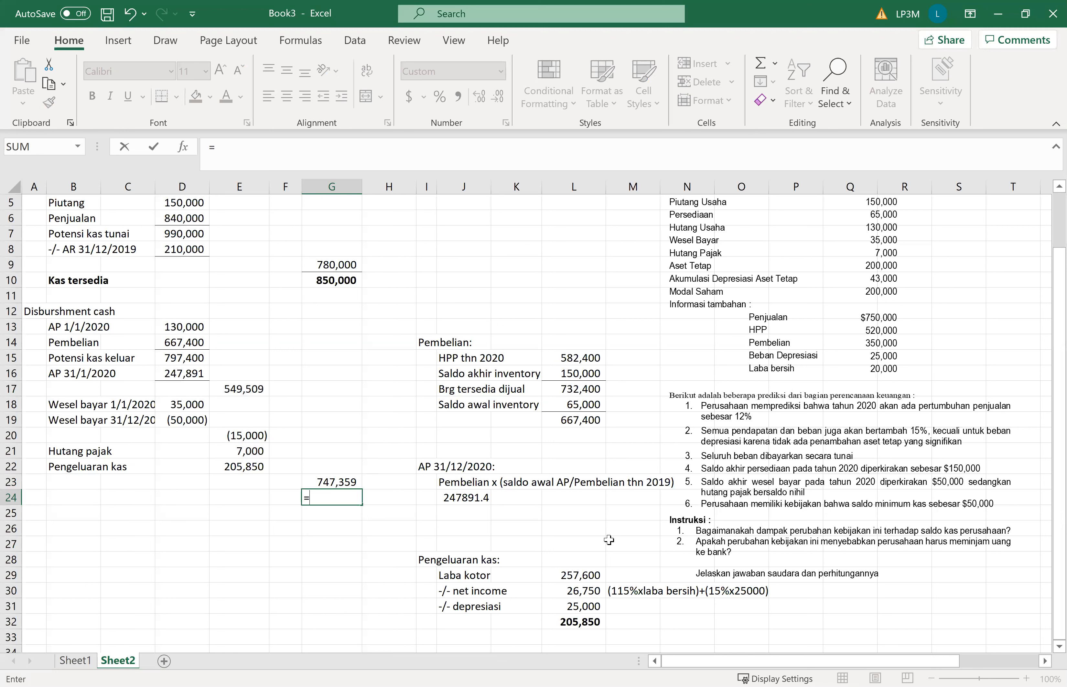
{"action": "key", "text": "Up"}
{"action": "key", "text": "Up"}
{"action": "key", "text": "Up"}
{"action": "key", "text": "Up"}
{"action": "key", "text": "Up"}
{"action": "key", "text": "Up"}
{"action": "key", "text": "Up"}
{"action": "key", "text": "Up"}
{"action": "key", "text": "Up"}
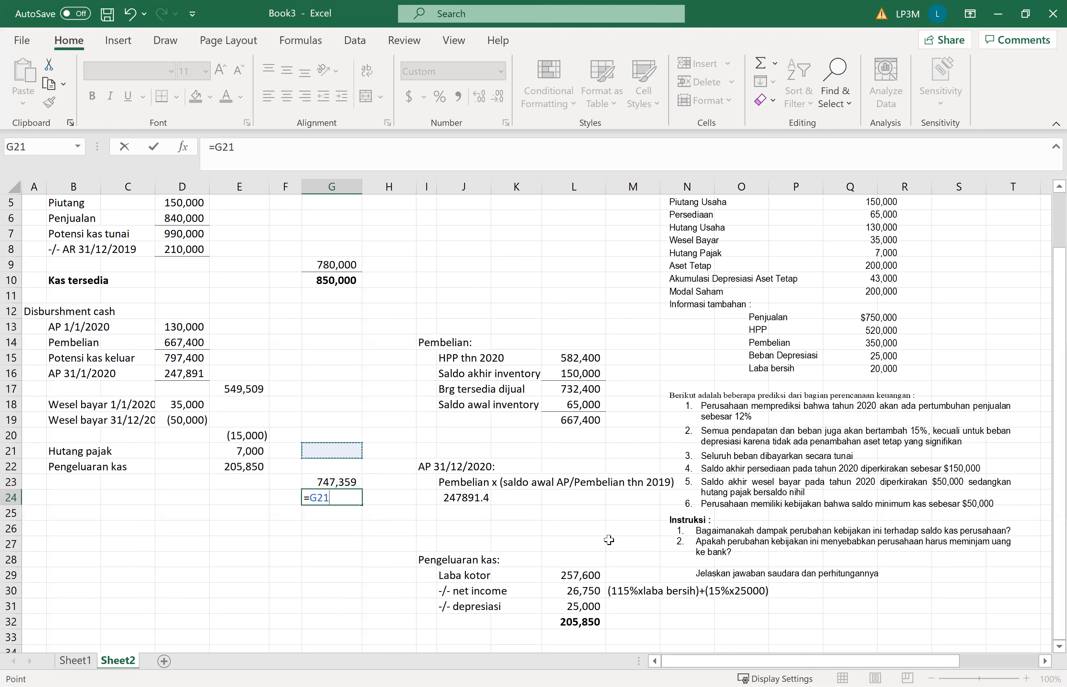
{"action": "key", "text": "Up"}
{"action": "key", "text": "Up"}
{"action": "key", "text": "Up"}
{"action": "key", "text": "Up"}
{"action": "key", "text": "Up"}
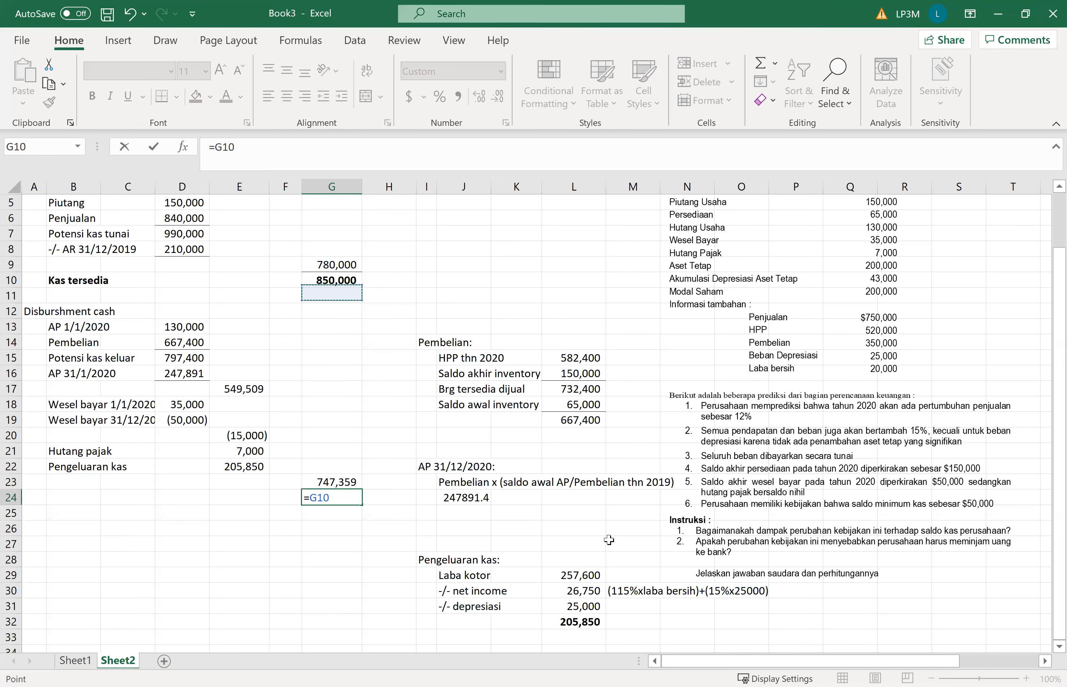
{"action": "type", "text": "-"}
{"action": "key", "text": "Up"}
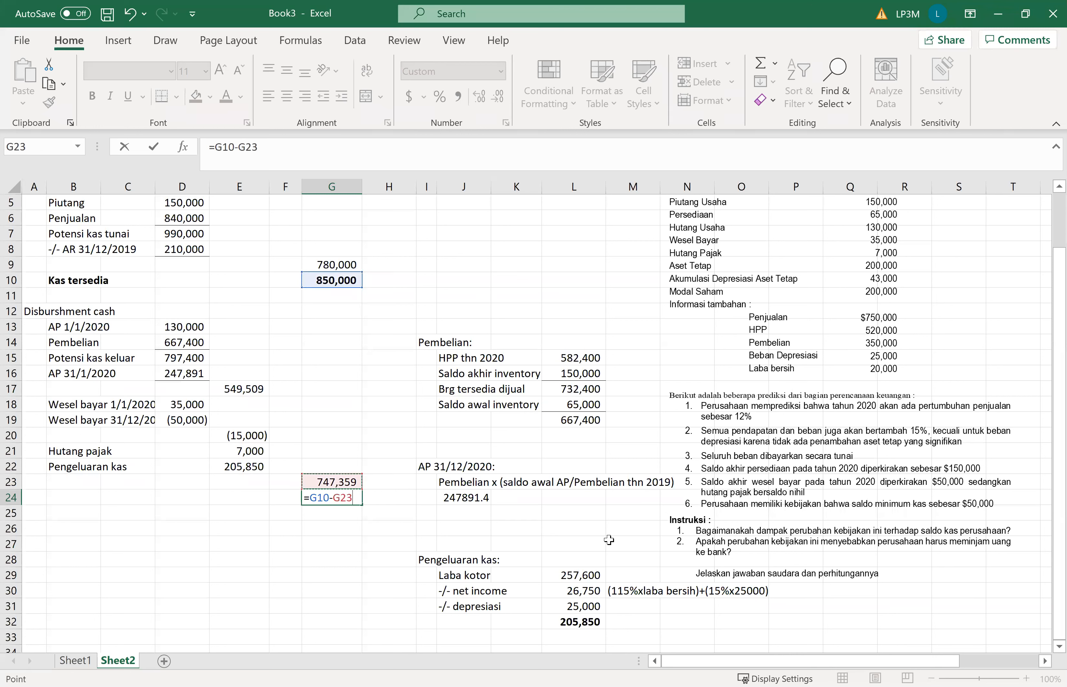
{"action": "key", "text": "Return"}
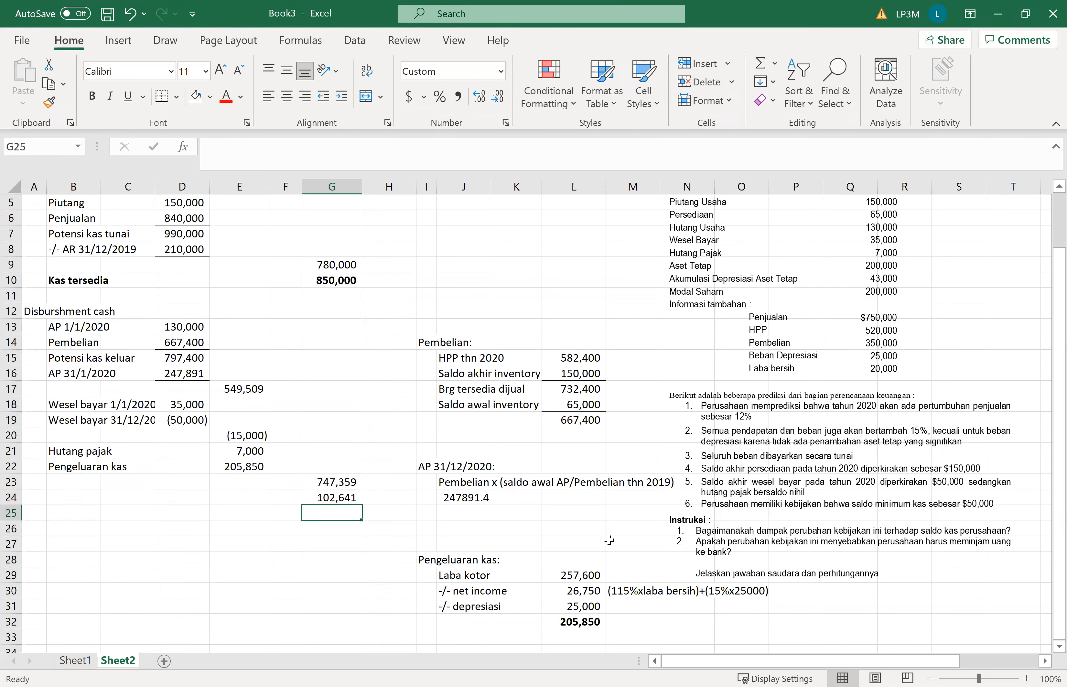
Make the remaining cash amount in G24 bold and label its row "Saldokas 31/12/2020" in A24
{"action": "key", "text": "Up"}
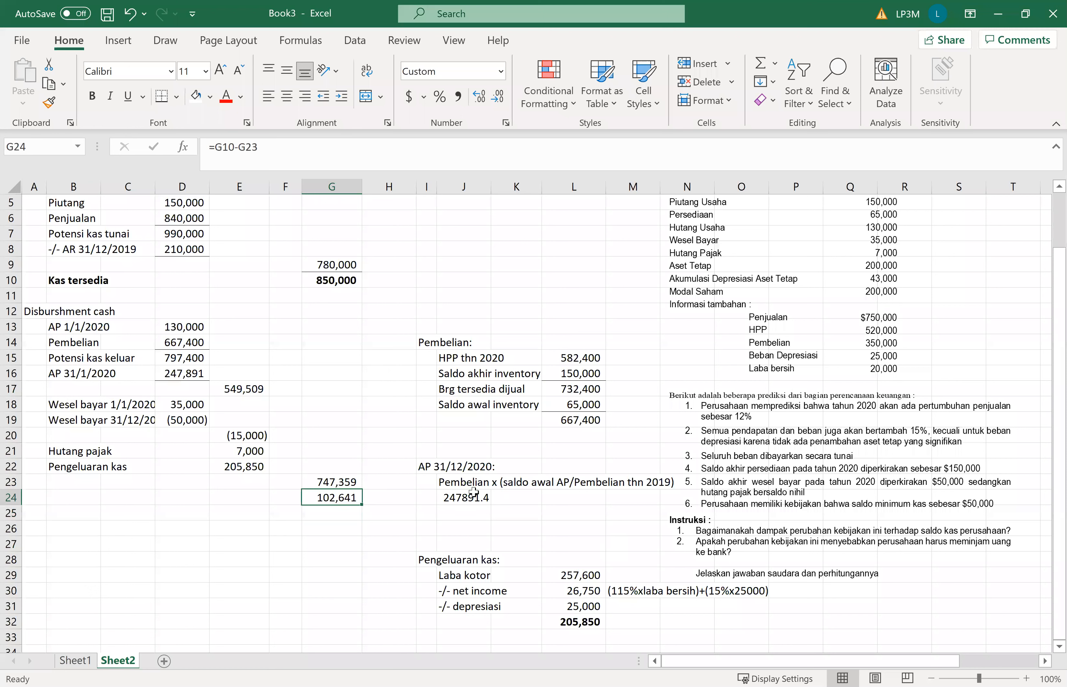
{"action": "left_click", "coordinate": [96, 100]}
{"action": "key", "text": "Left"}
{"action": "key", "text": "Left"}
{"action": "key", "text": "Left"}
{"action": "key", "text": "Left"}
{"action": "key", "text": "Left"}
{"action": "key", "text": "Left"}
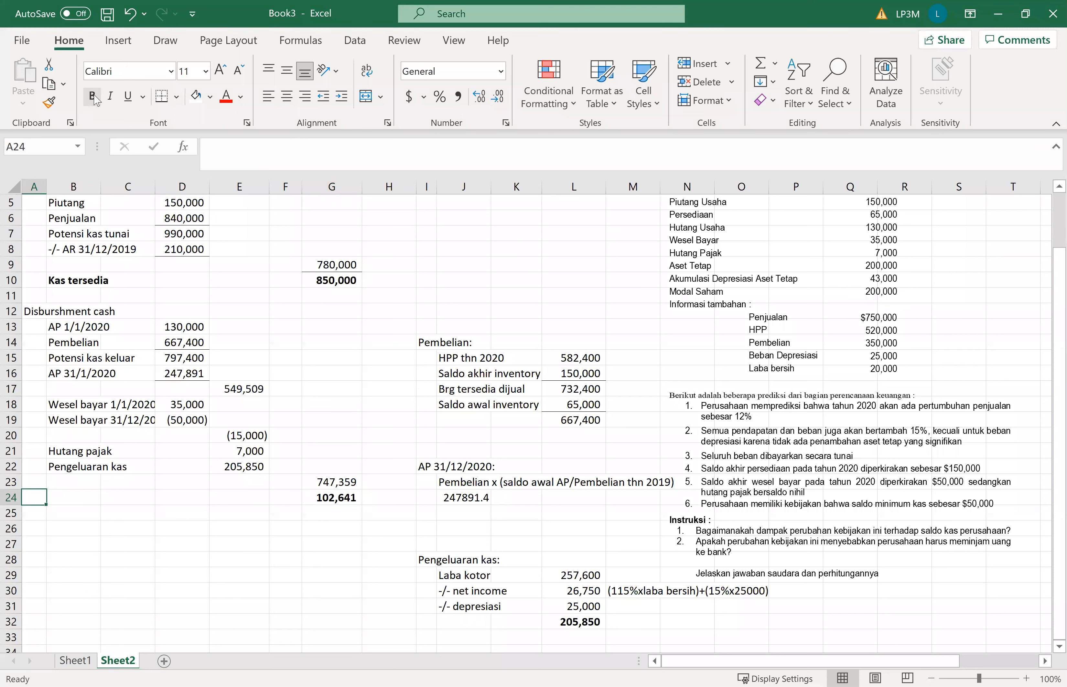
{"action": "type", "text": "Saldokas 31/12/2020"}
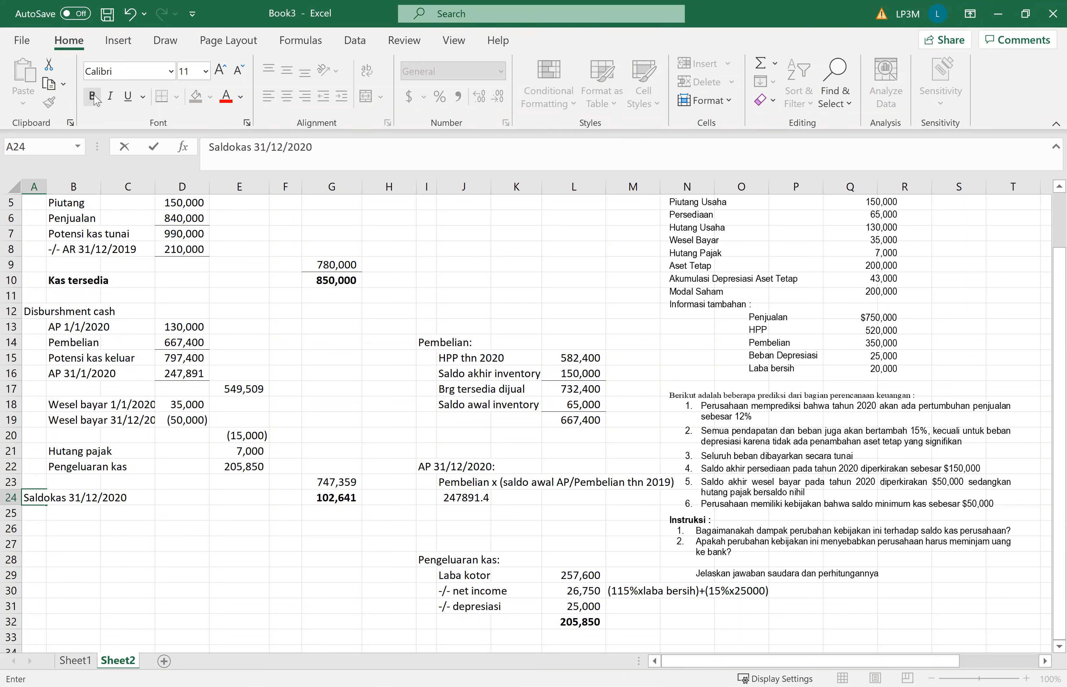
{"action": "key", "text": "Return"}
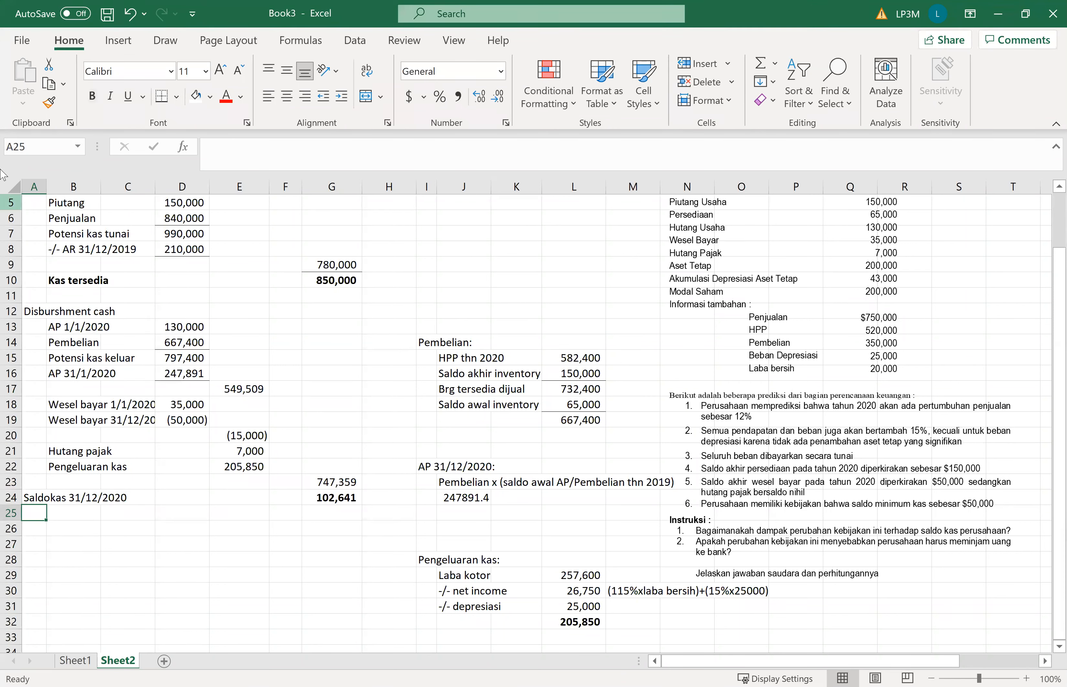
Add a bottom border to the total disbursements in G23 and enter the label "saldo kas harus ada" in A25
{"action": "left_click", "coordinate": [331, 479]}
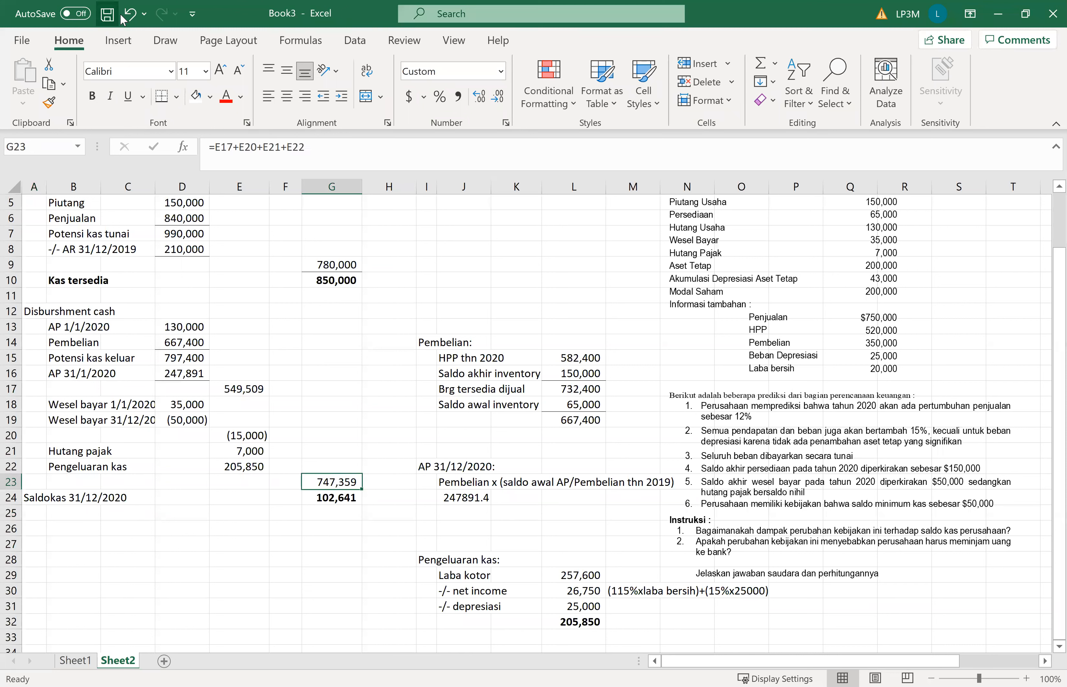
{"action": "left_click", "coordinate": [38, 511]}
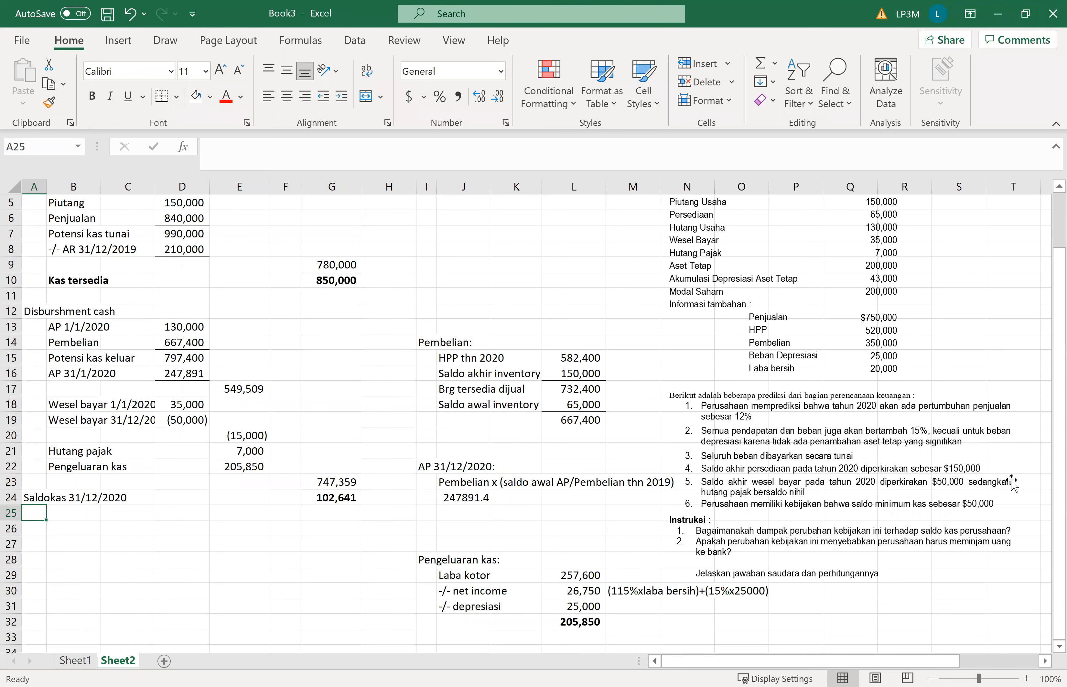
{"action": "type", "text": "saldo kas"}
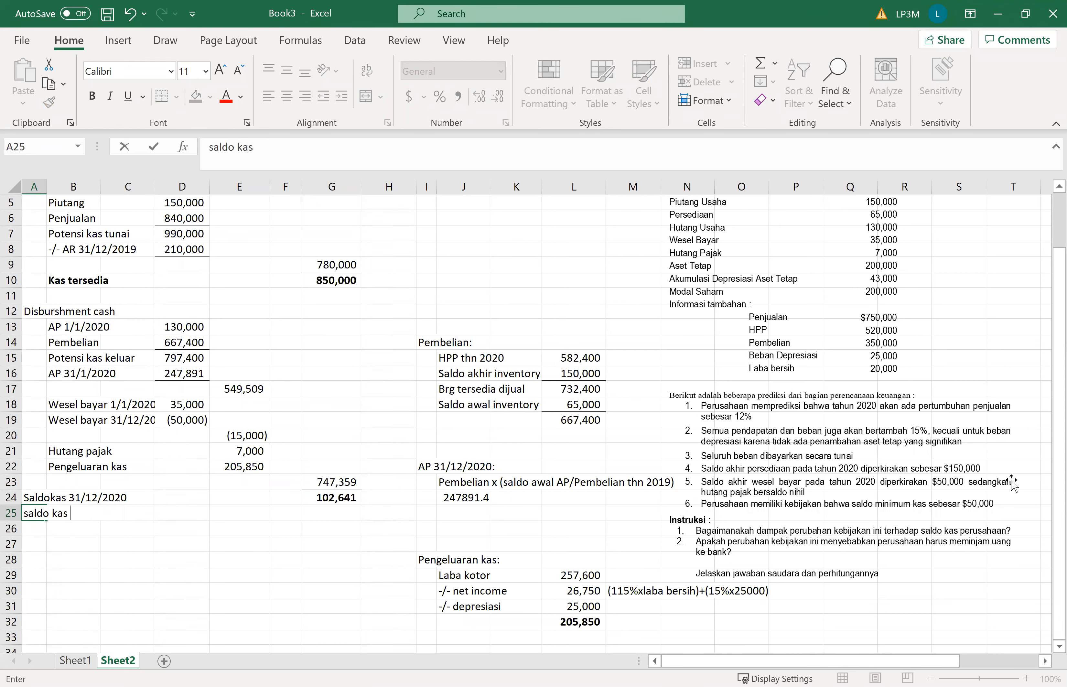
{"action": "type", "text": " harus ada"}
Enter 50000 in G25 as the required minimum cash balance
{"action": "key", "text": "Right"}
{"action": "key", "text": "Right"}
{"action": "key", "text": "Right"}
{"action": "key", "text": "Right"}
{"action": "key", "text": "Right"}
{"action": "key", "text": "Right"}
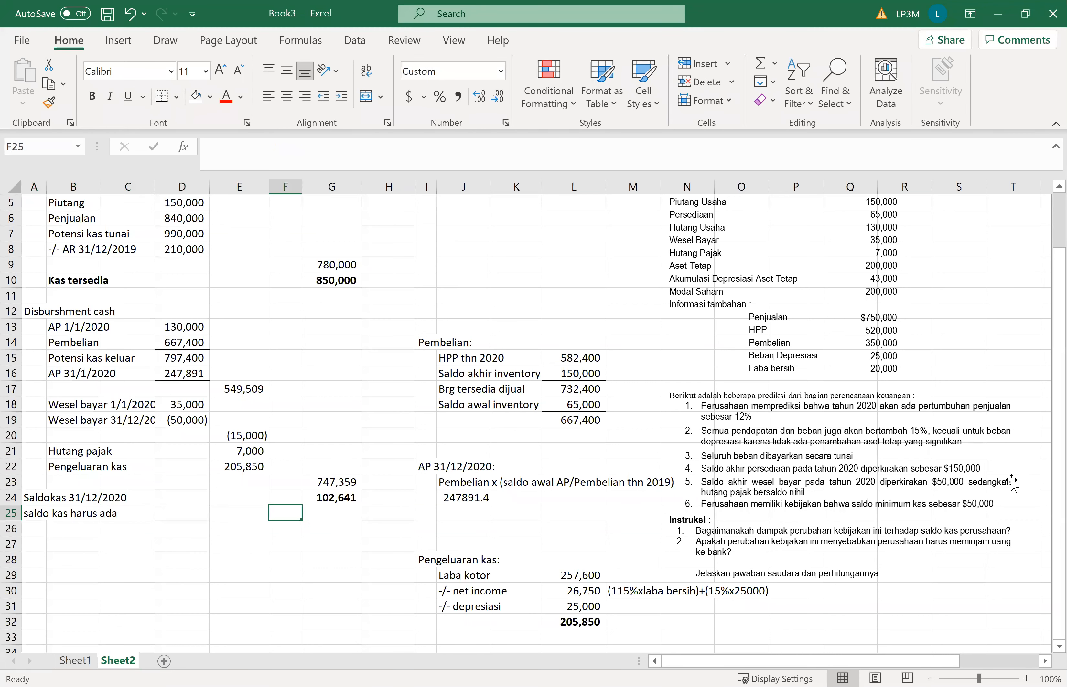
{"action": "type", "text": "50000"}
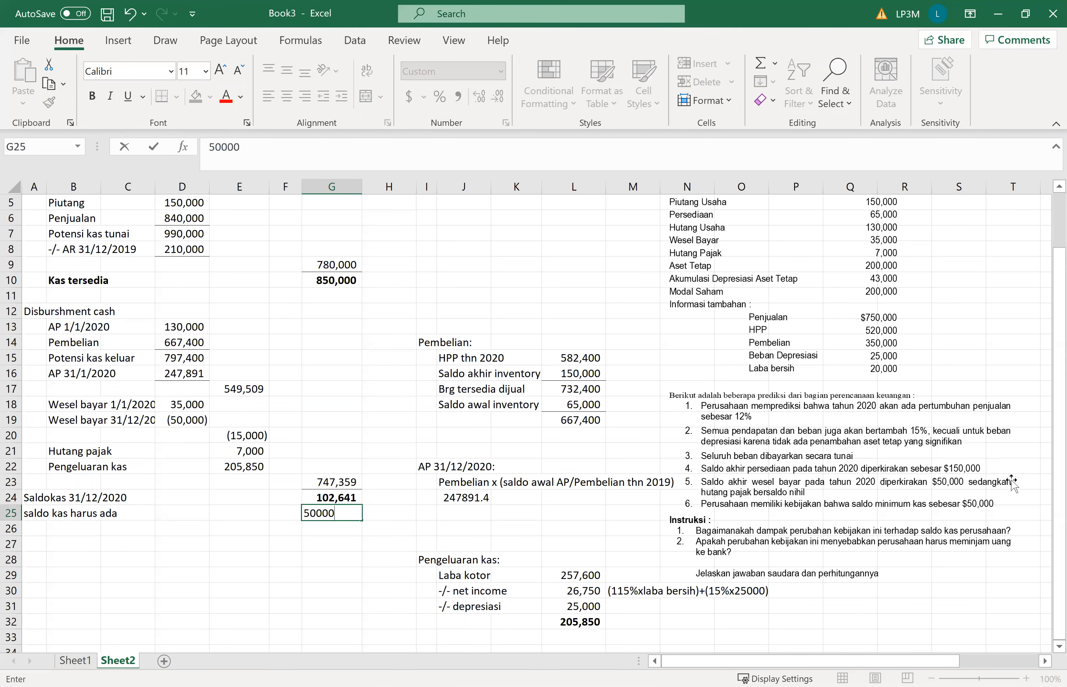
{"action": "key", "text": "Return"}
Enter the label "Kelebihan kas" in A26 for the excess cash row
{"action": "key", "text": "Left"}
{"action": "key", "text": "Left"}
{"action": "key", "text": "Left"}
{"action": "key", "text": "Left"}
{"action": "key", "text": "Left"}
{"action": "key", "text": "Left"}
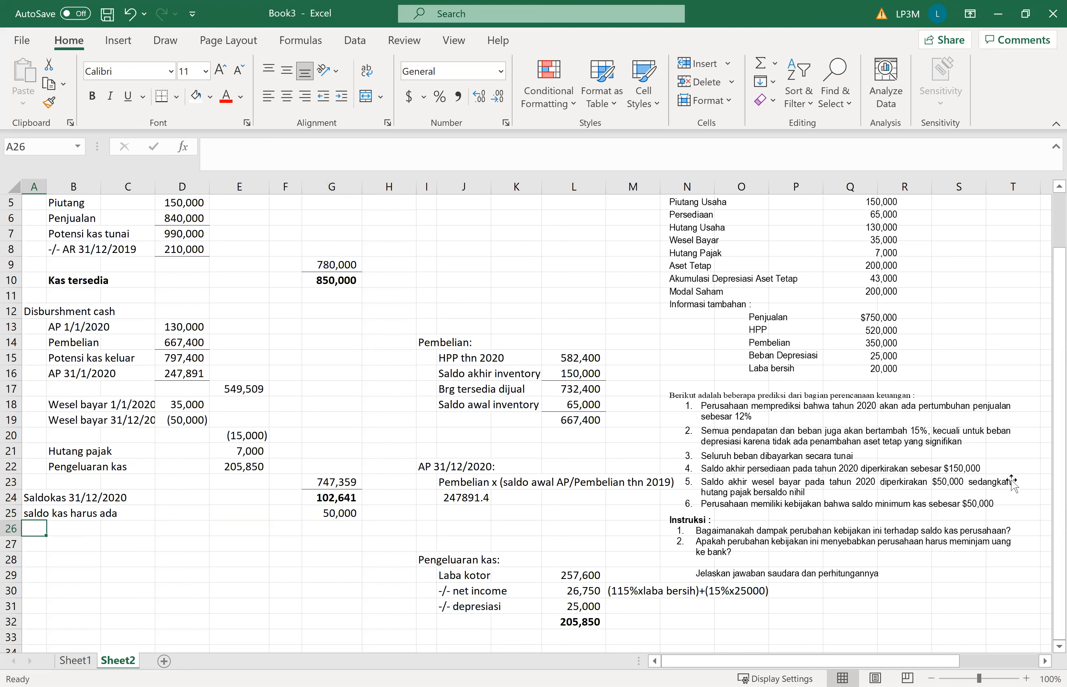
{"action": "type", "text": "Kele"}
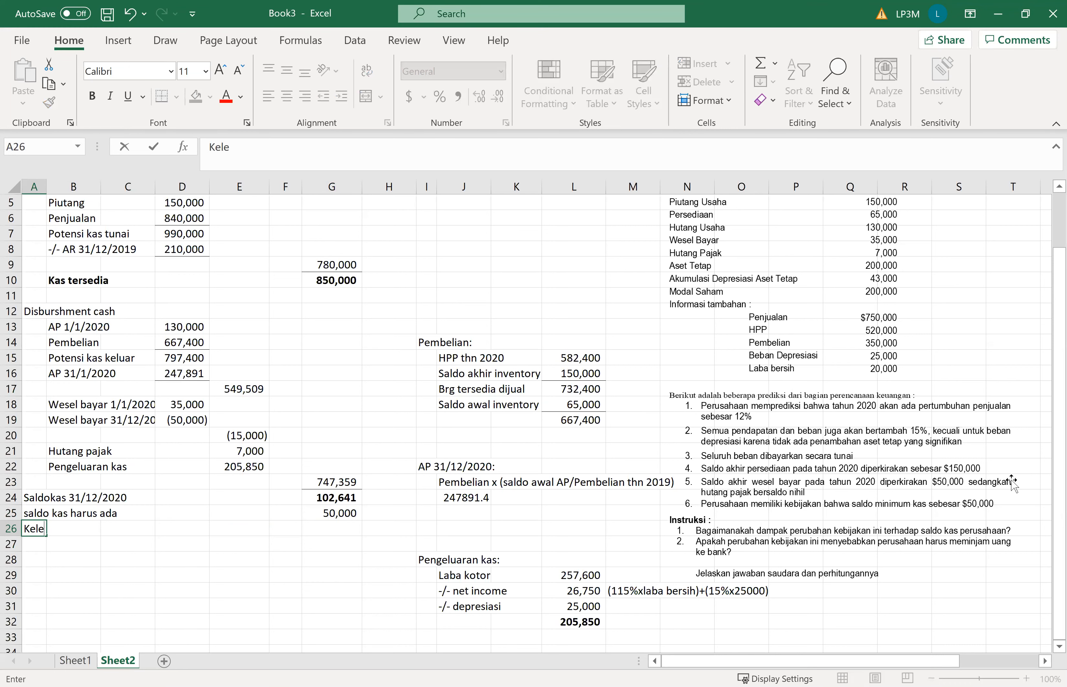
{"action": "type", "text": "bihan kas"}
Calculate the excess cash in G26 with the formula =G24-G25 and add a bottom border to G25
{"action": "key", "text": "Right"}
{"action": "key", "text": "Right"}
{"action": "key", "text": "Right"}
{"action": "key", "text": "Right"}
{"action": "key", "text": "Right"}
{"action": "key", "text": "Right"}
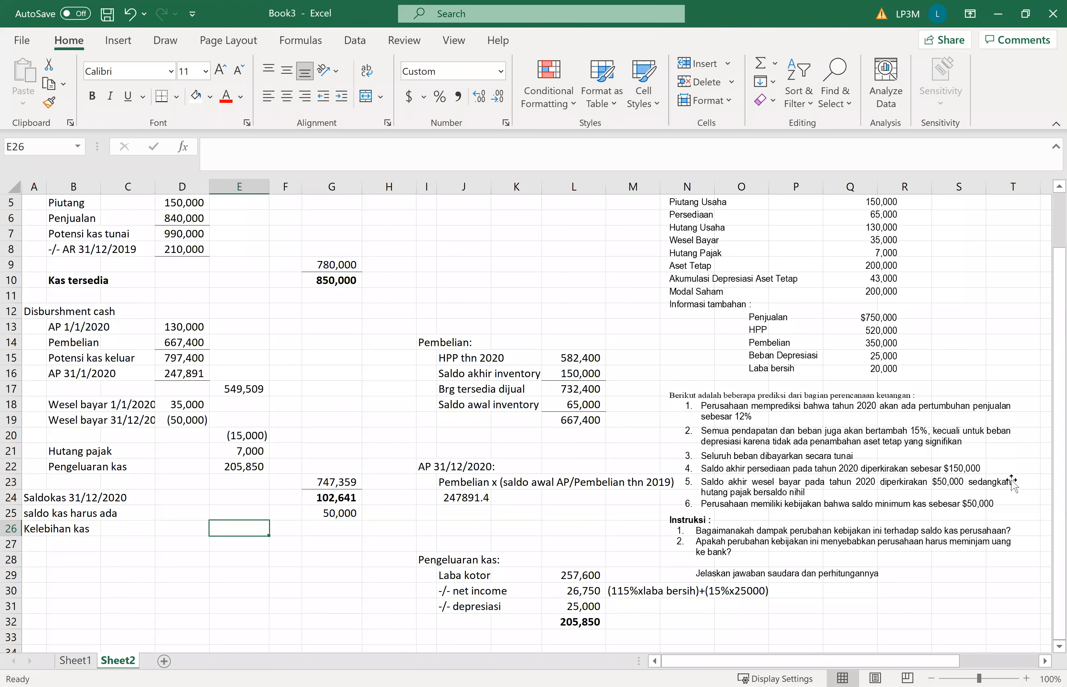
{"action": "type", "text": "="}
{"action": "key", "text": "Up"}
{"action": "key", "text": "Up"}
{"action": "type", "text": "-"}
{"action": "key", "text": "Up"}
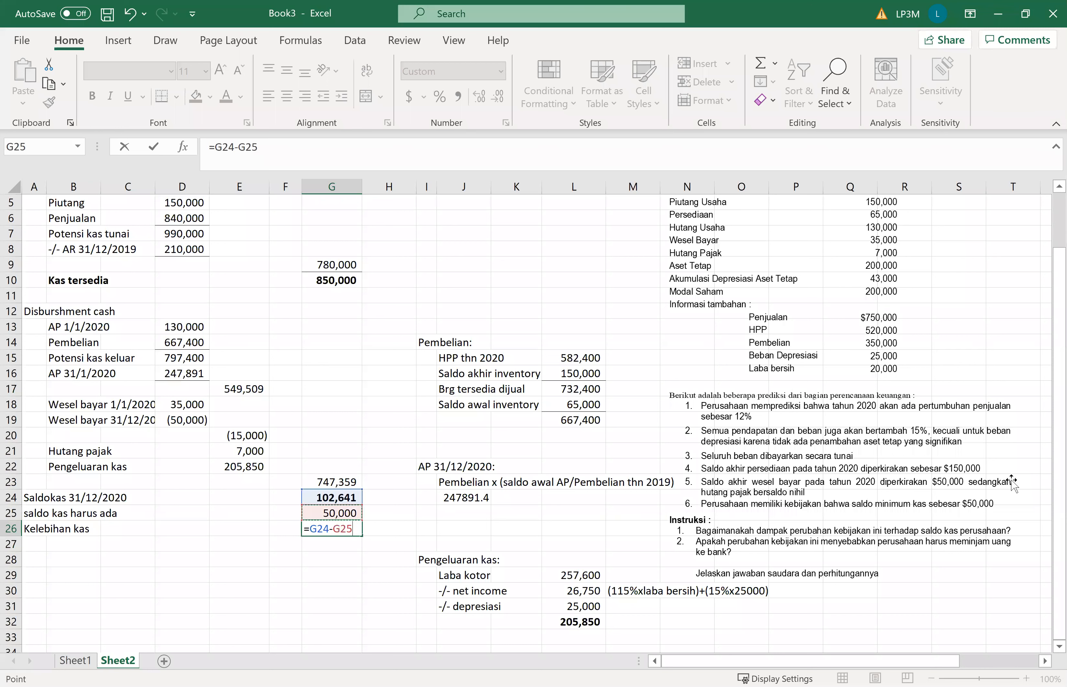
{"action": "key", "text": "Return"}
{"action": "left_click", "coordinate": [345, 514]}
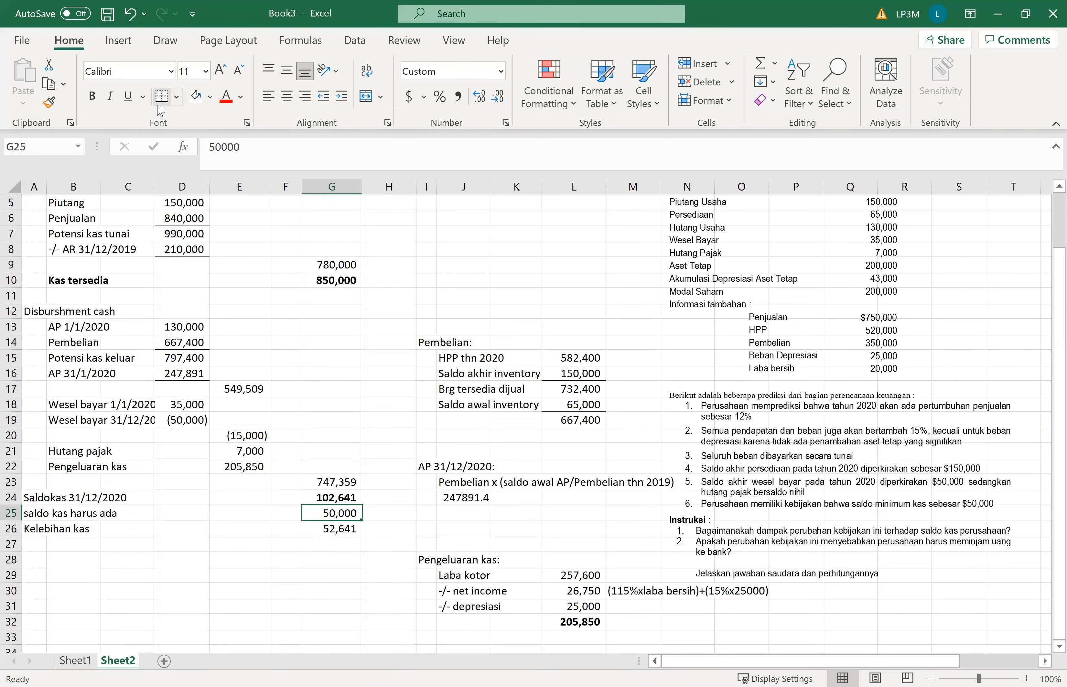
{"action": "left_click", "coordinate": [482, 545]}
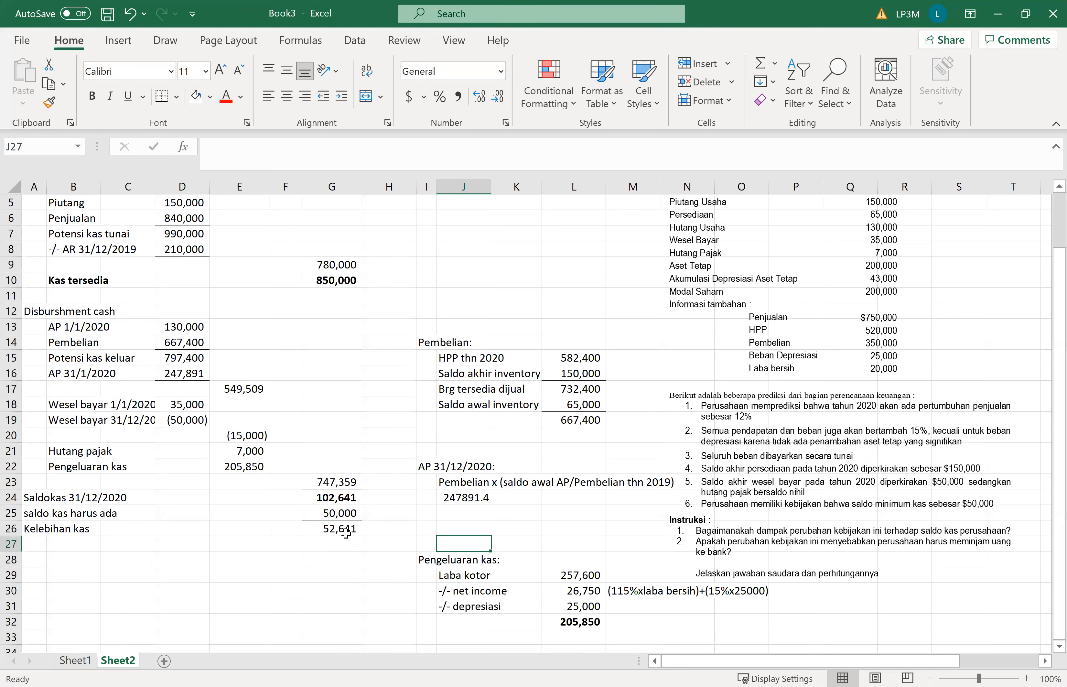
Review the cash forecast against the case text, examining the ending balance, required minimum cash and excess cash in G24 to G26
{"action": "scroll", "coordinate": [642, 480], "scroll_direction": "up", "scroll_amount": 1}
{"action": "scroll", "coordinate": [642, 480], "scroll_direction": "up", "scroll_amount": 1}
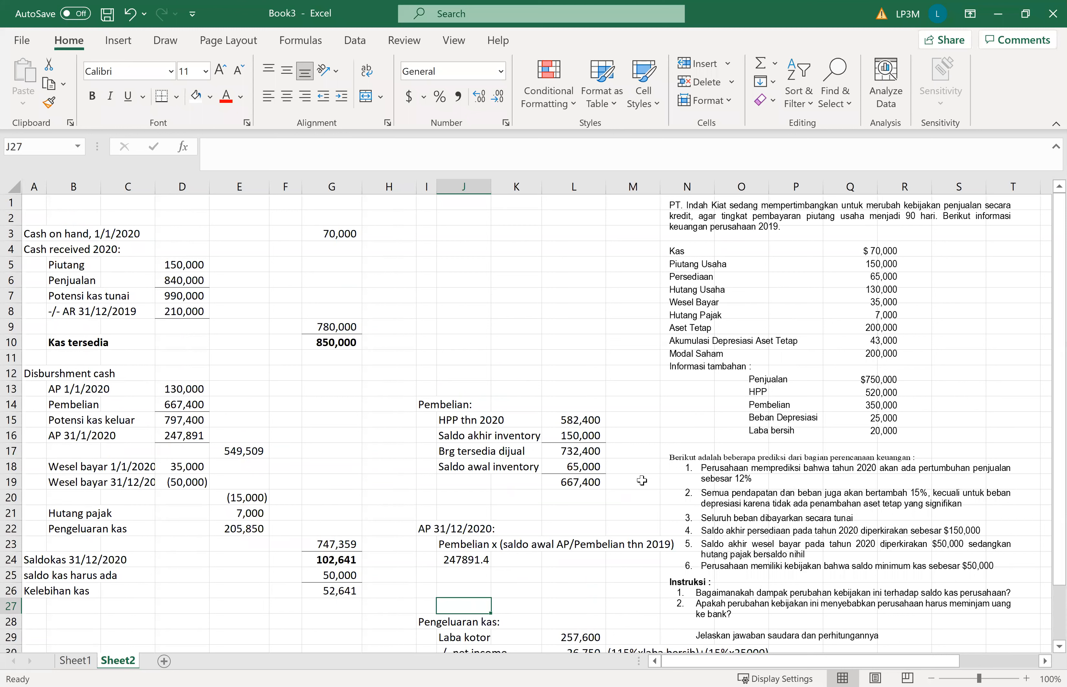
{"action": "scroll", "coordinate": [601, 467], "scroll_direction": "down", "scroll_amount": 2}
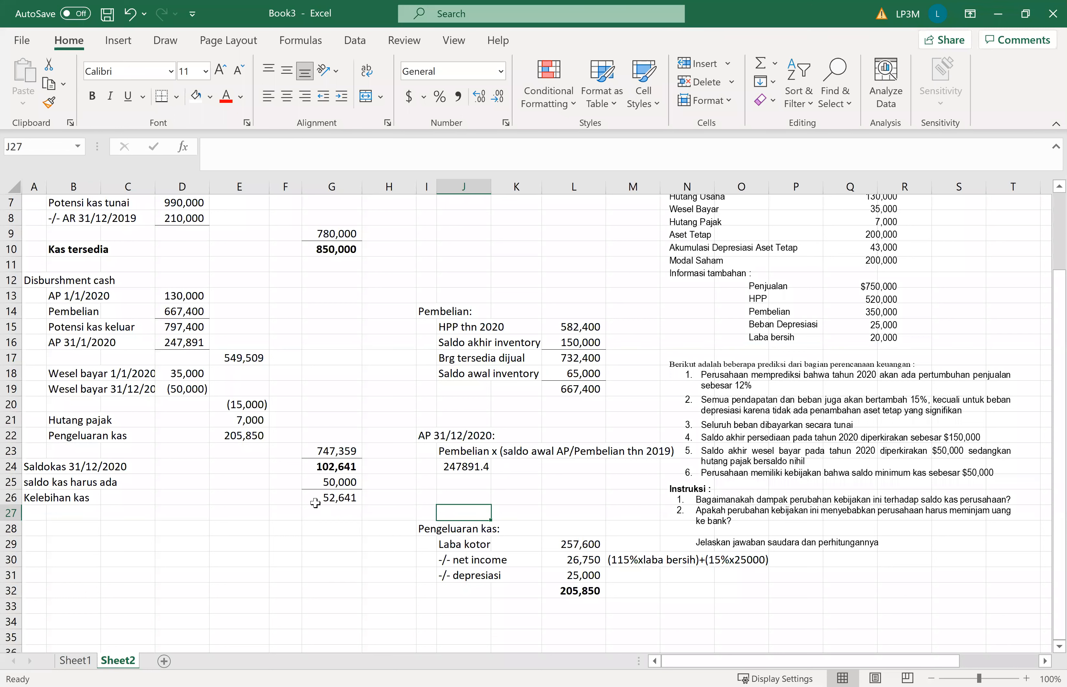
{"action": "left_click", "coordinate": [311, 465]}
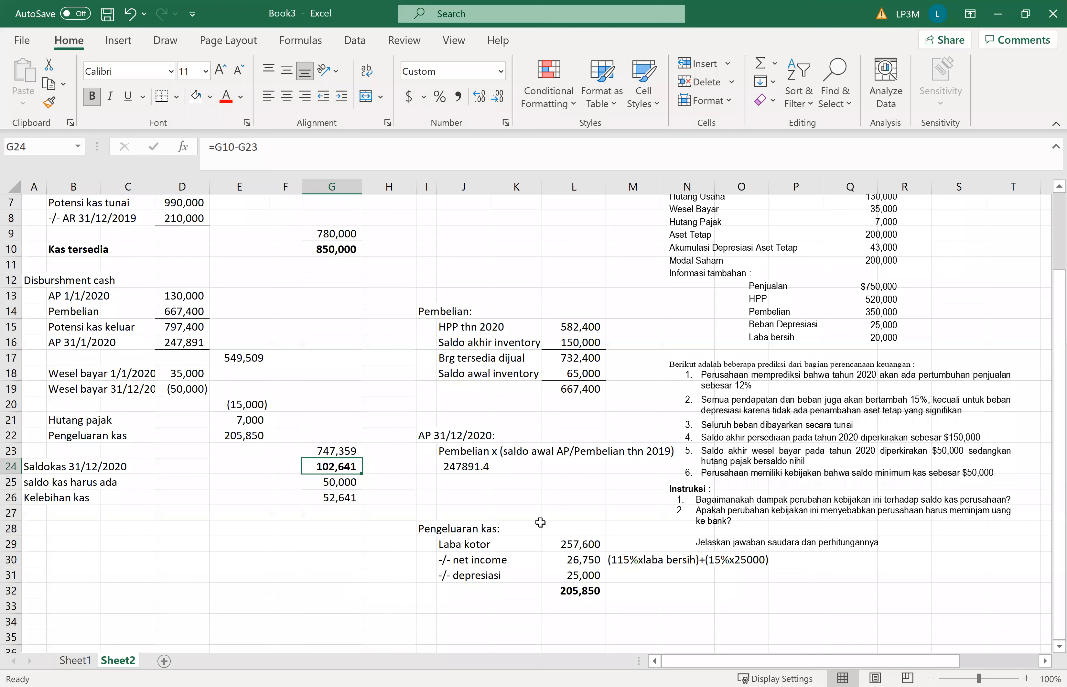
{"action": "left_click", "coordinate": [332, 479]}
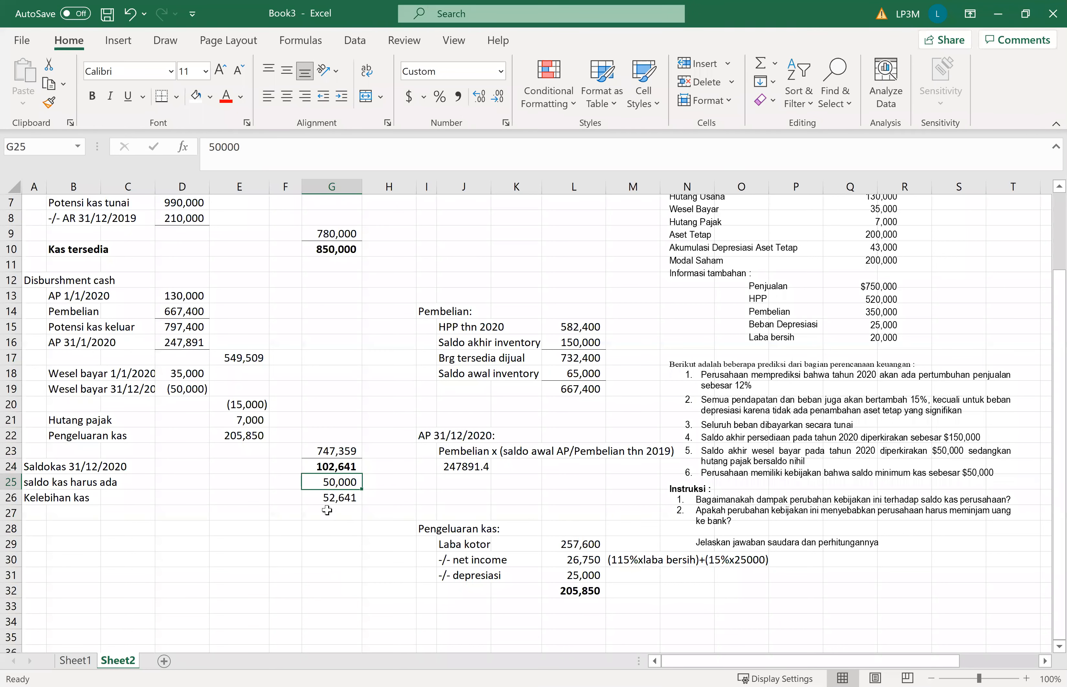
{"action": "left_click", "coordinate": [328, 497]}
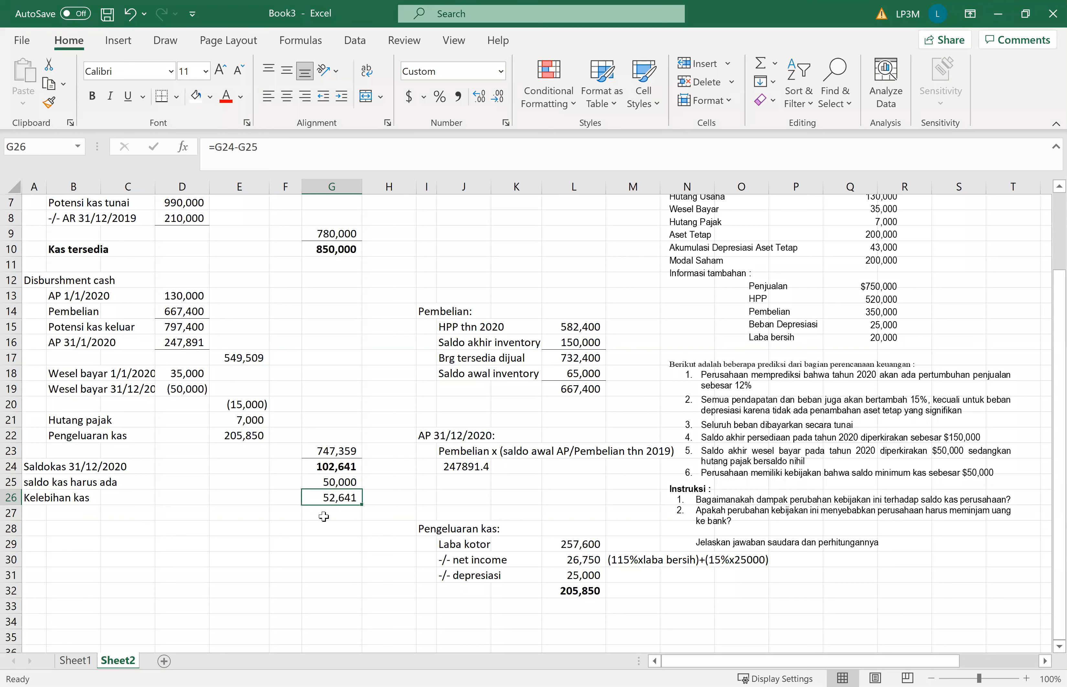
{"action": "left_click", "coordinate": [356, 578]}
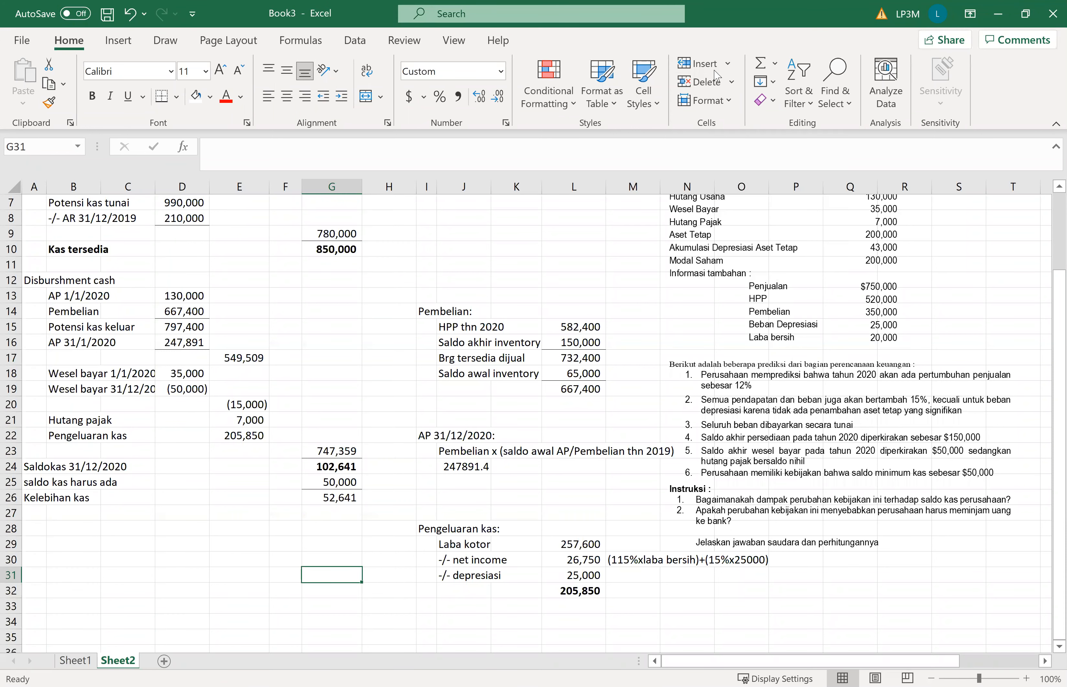
{"action": "scroll", "coordinate": [639, 332], "scroll_direction": "up", "scroll_amount": 2}
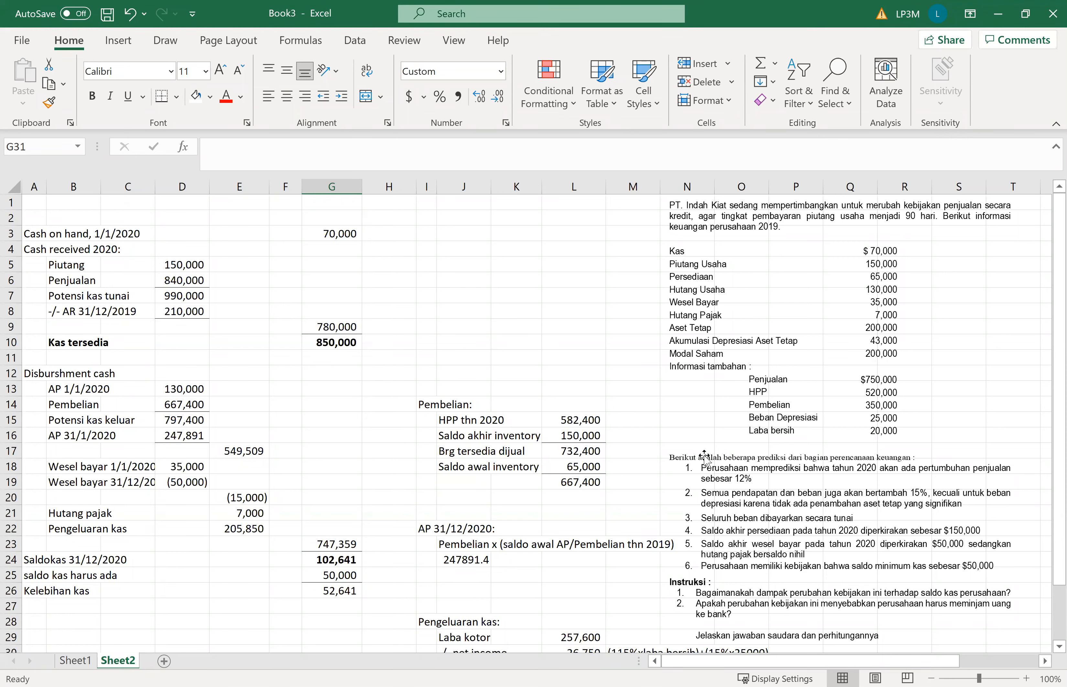
{"action": "scroll", "coordinate": [705, 460], "scroll_direction": "down", "scroll_amount": 4}
{"action": "scroll", "coordinate": [705, 460], "scroll_direction": "up", "scroll_amount": 3}
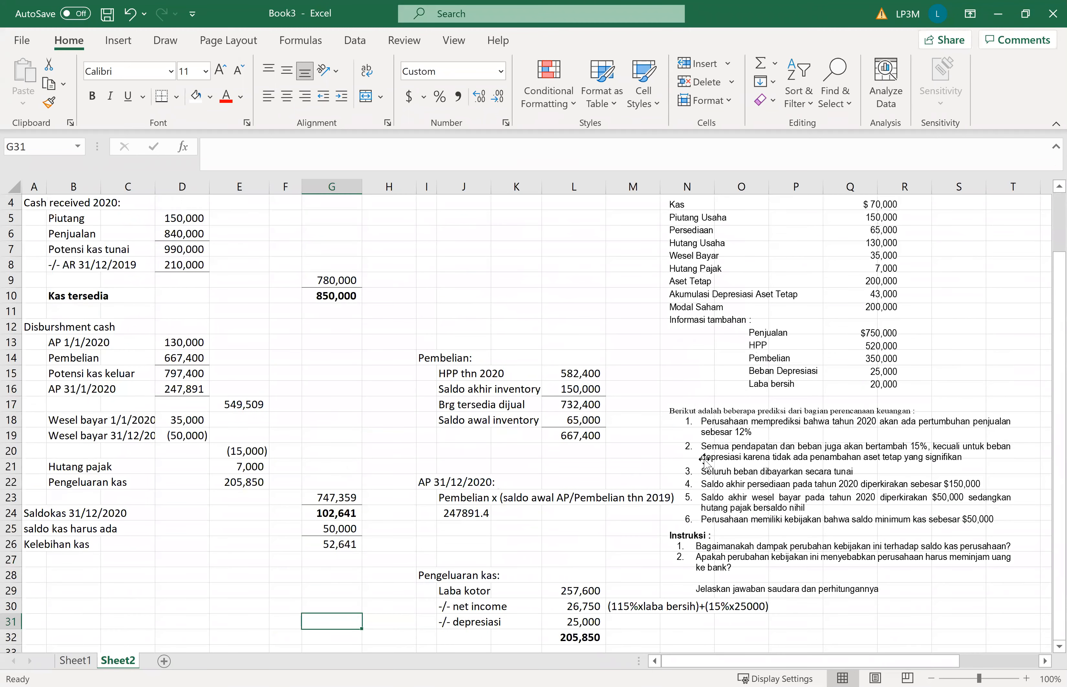